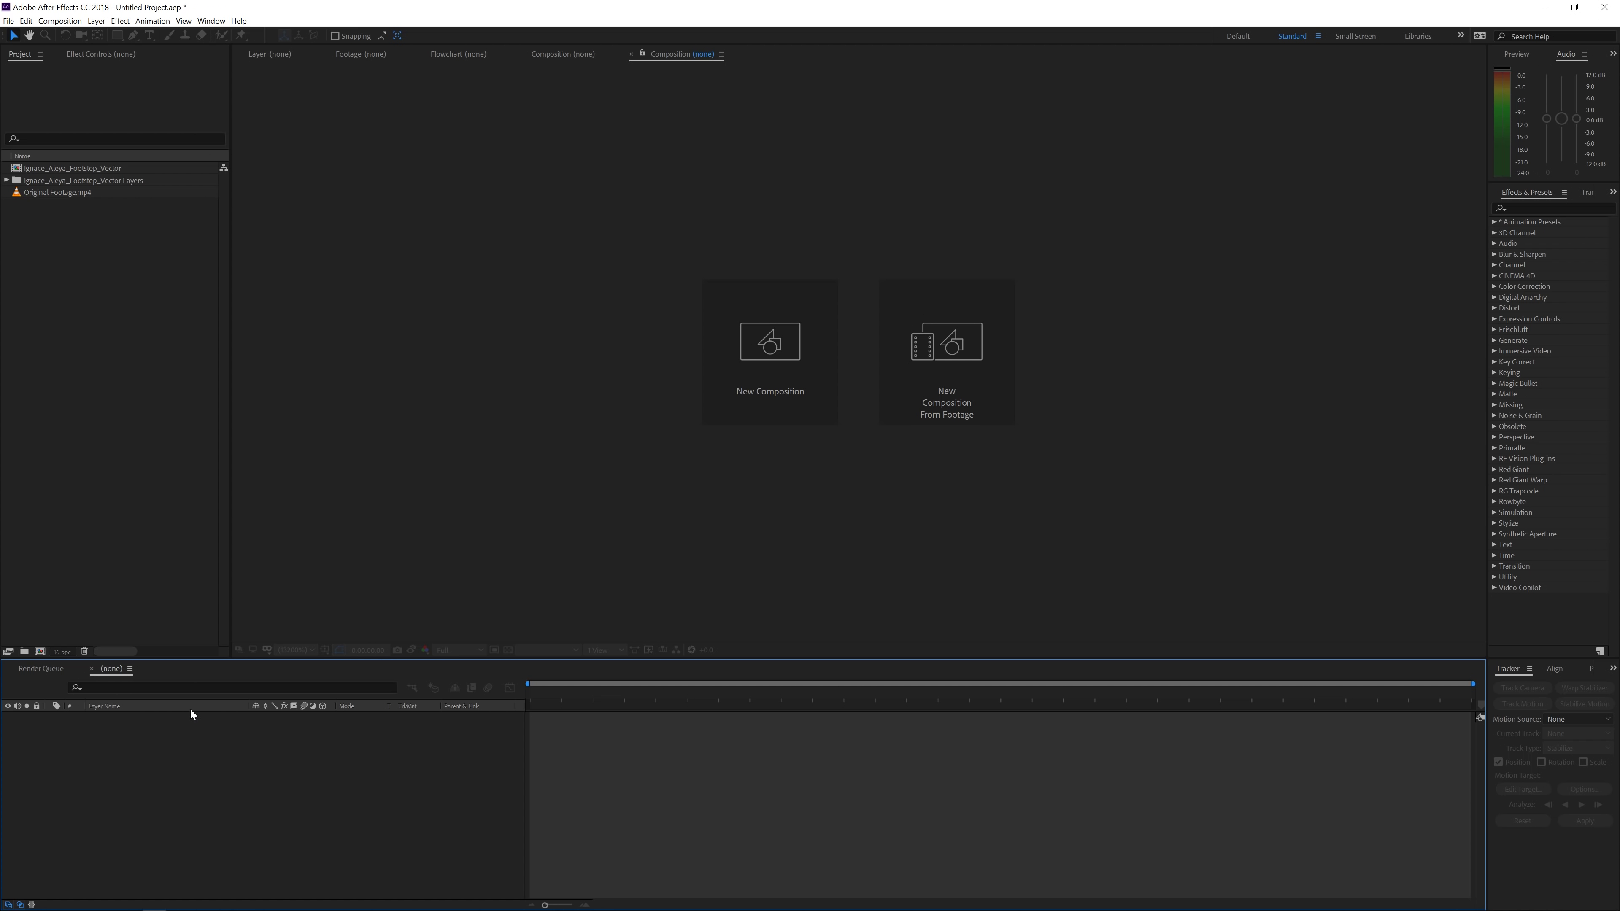
Open Original Footage.mp4 for viewing and scrub through the clip to examine the woman's shot and the footsteps on the floor
double_click(17, 193)
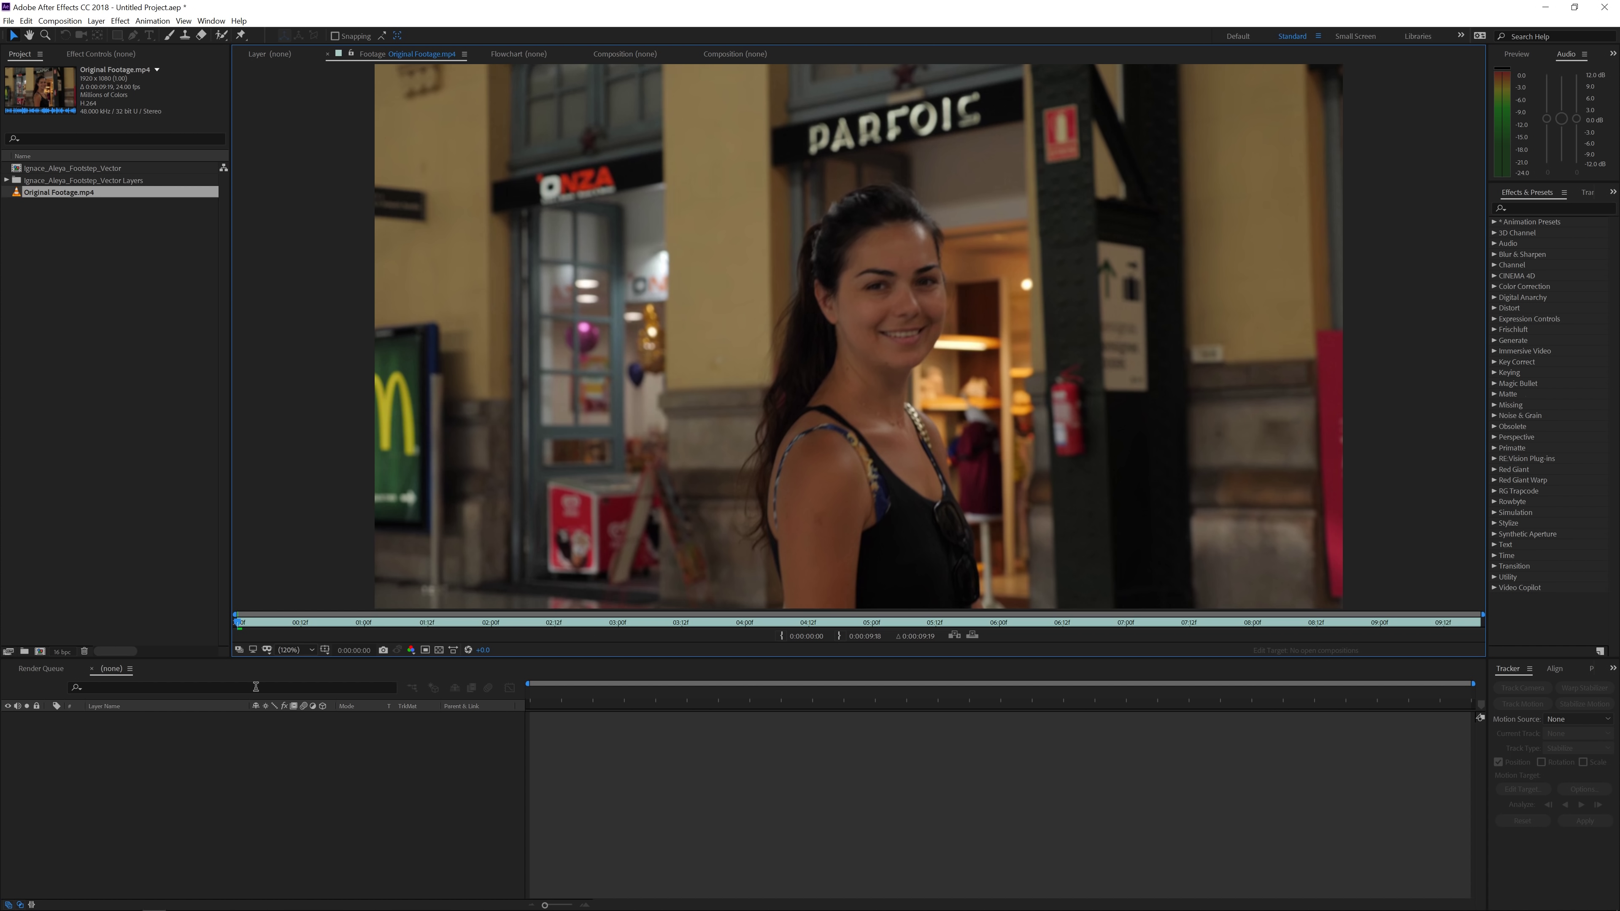
drag(245, 619, 1091, 561)
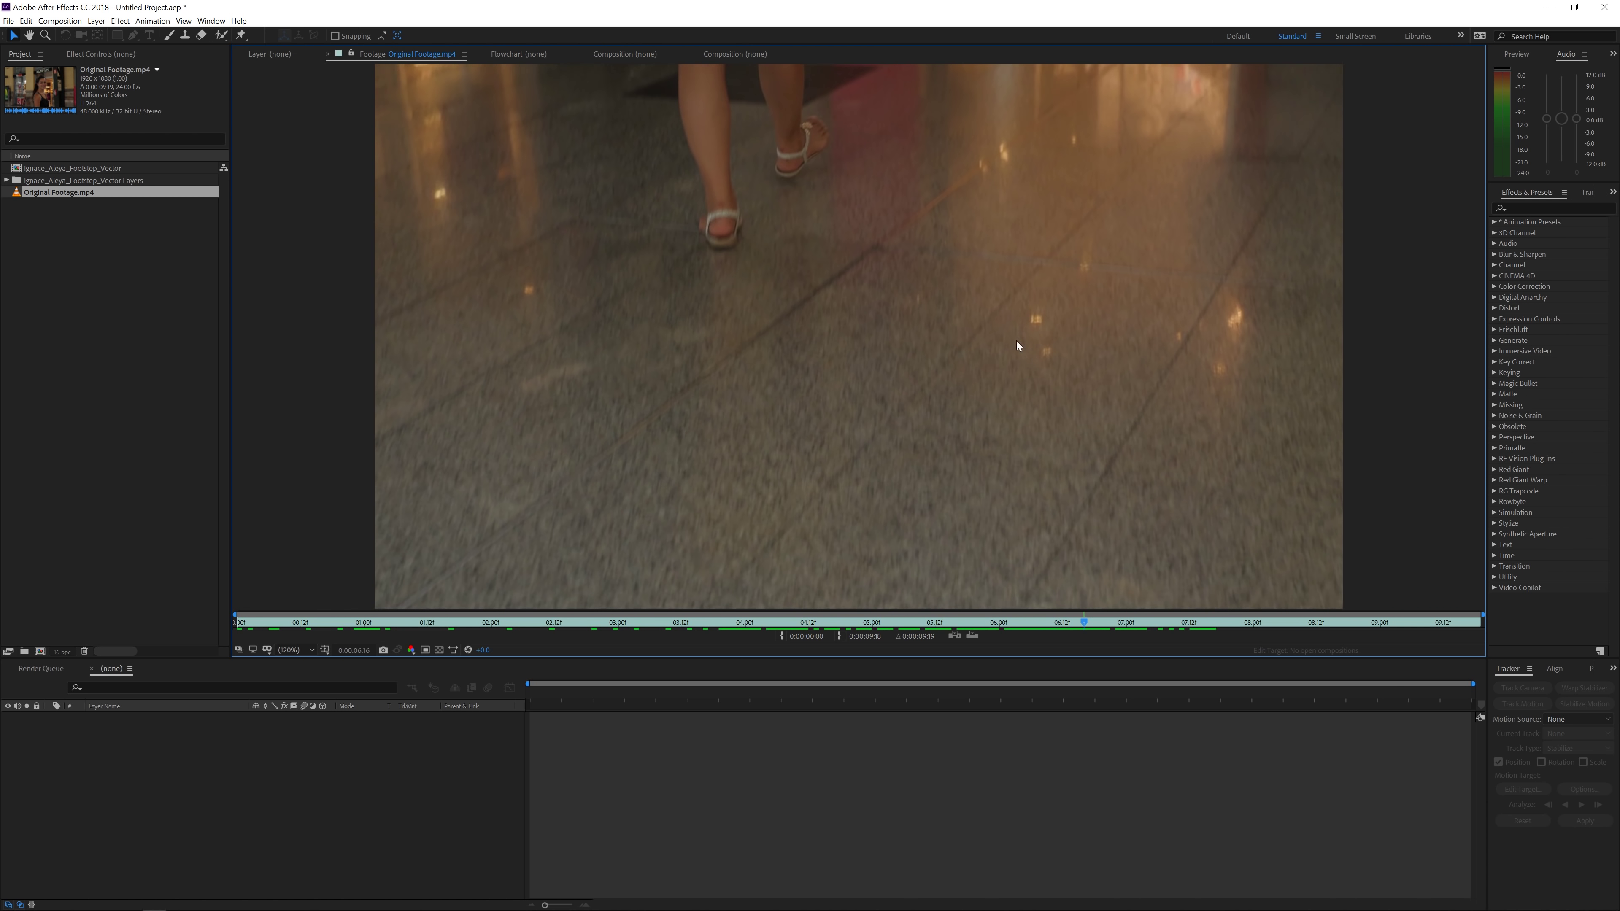
drag(1077, 628, 1214, 615)
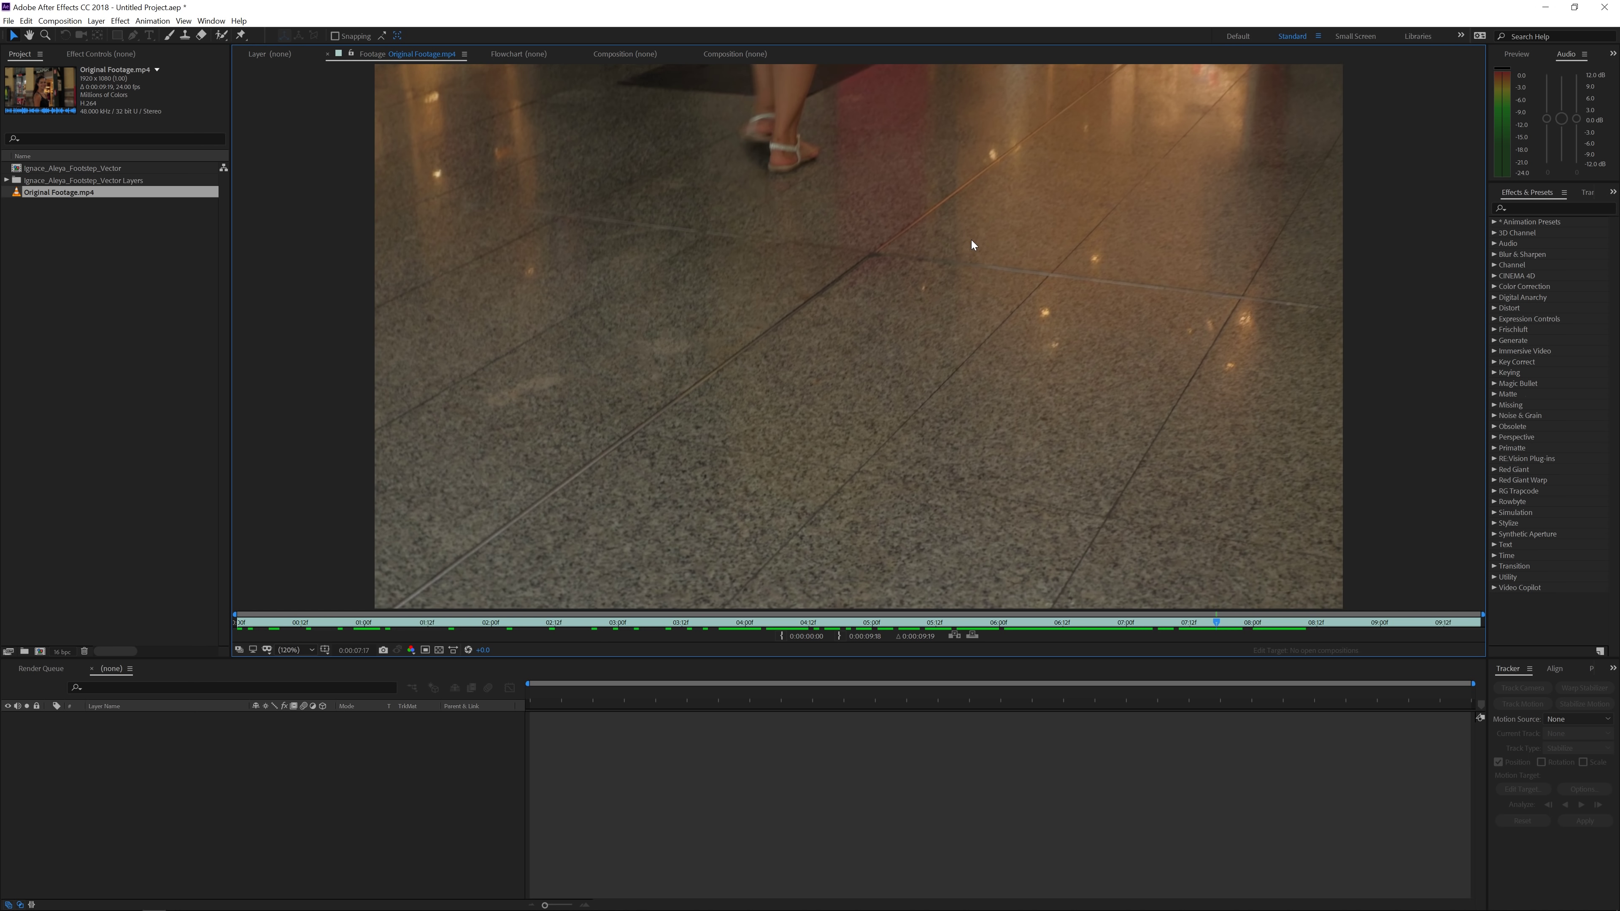
click(1512, 673)
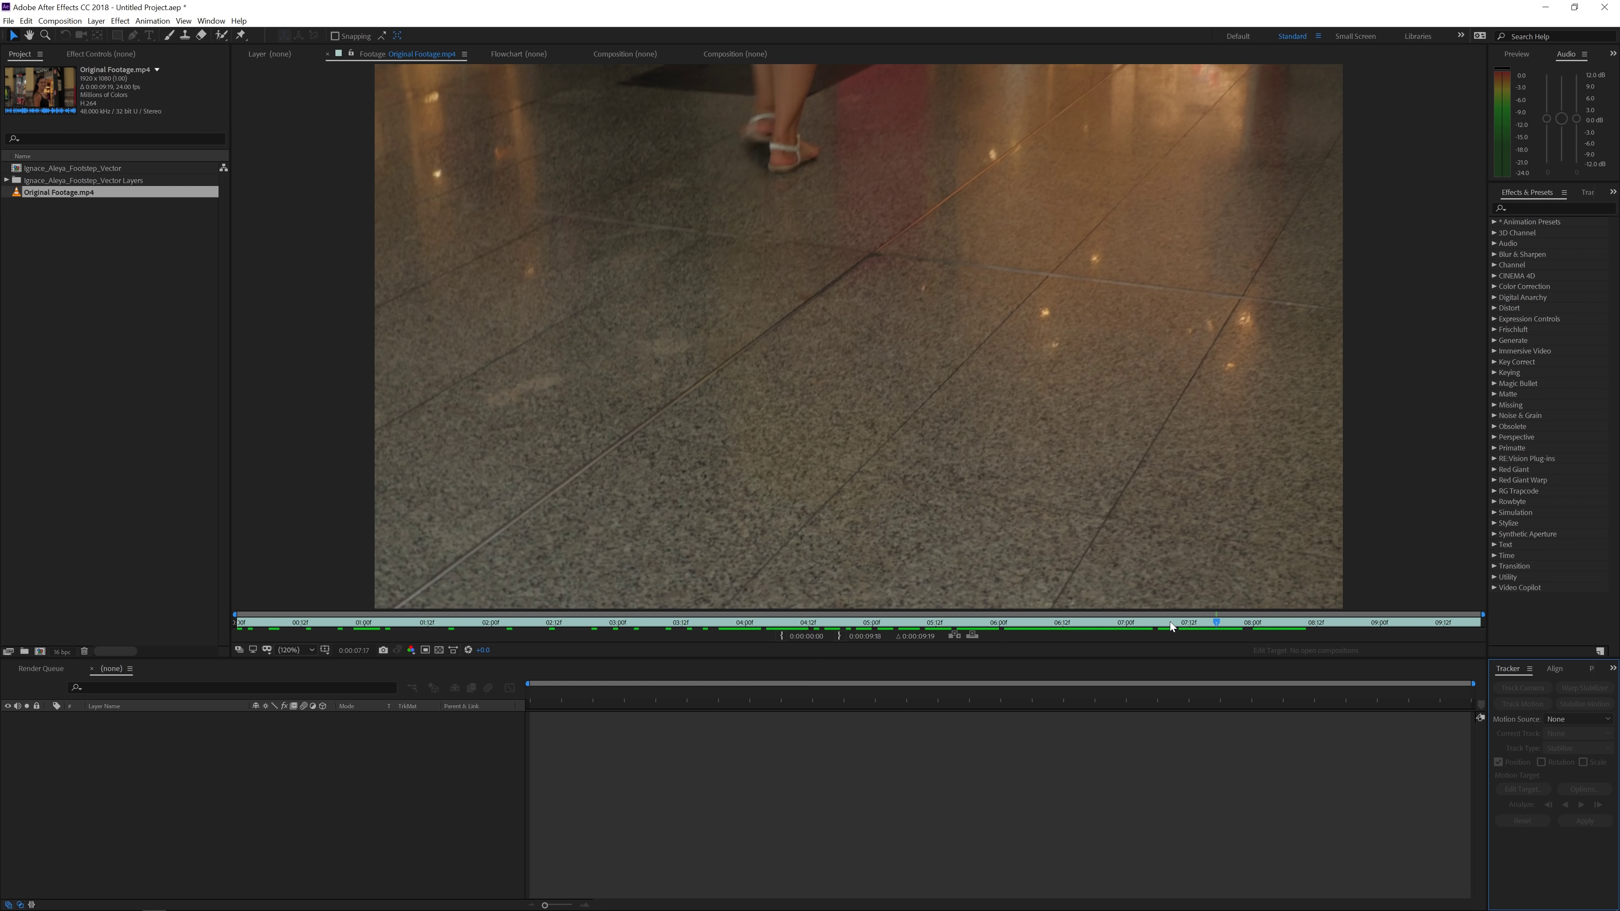
drag(1170, 621, 268, 676)
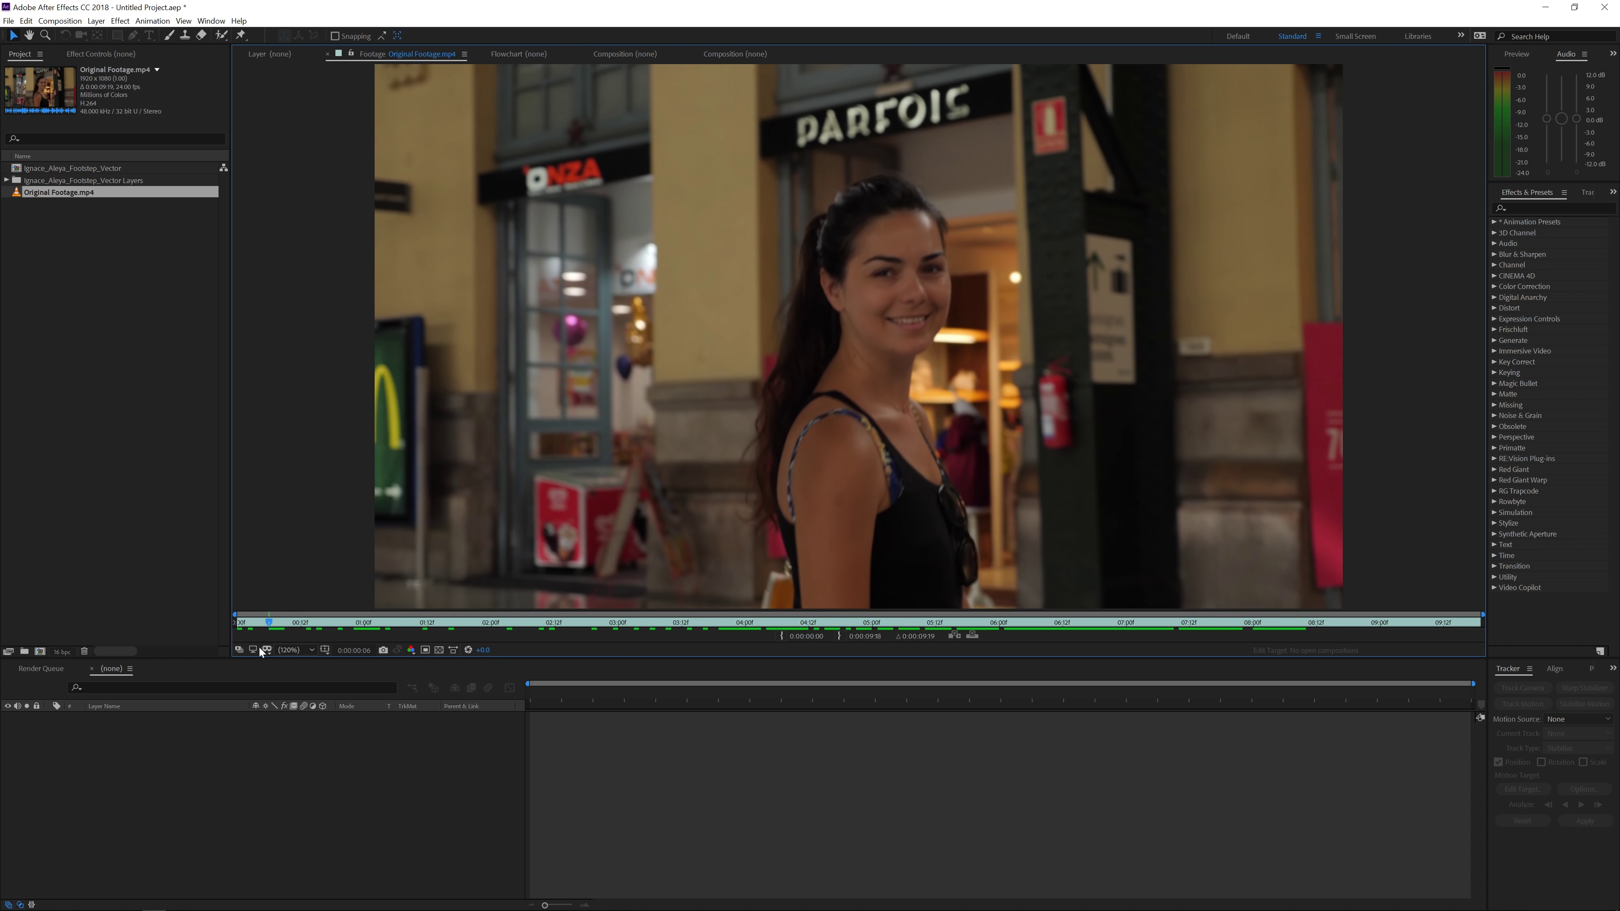
Create a new composition from Original Footage.mp4
drag(56, 199, 37, 653)
drag(541, 697, 400, 712)
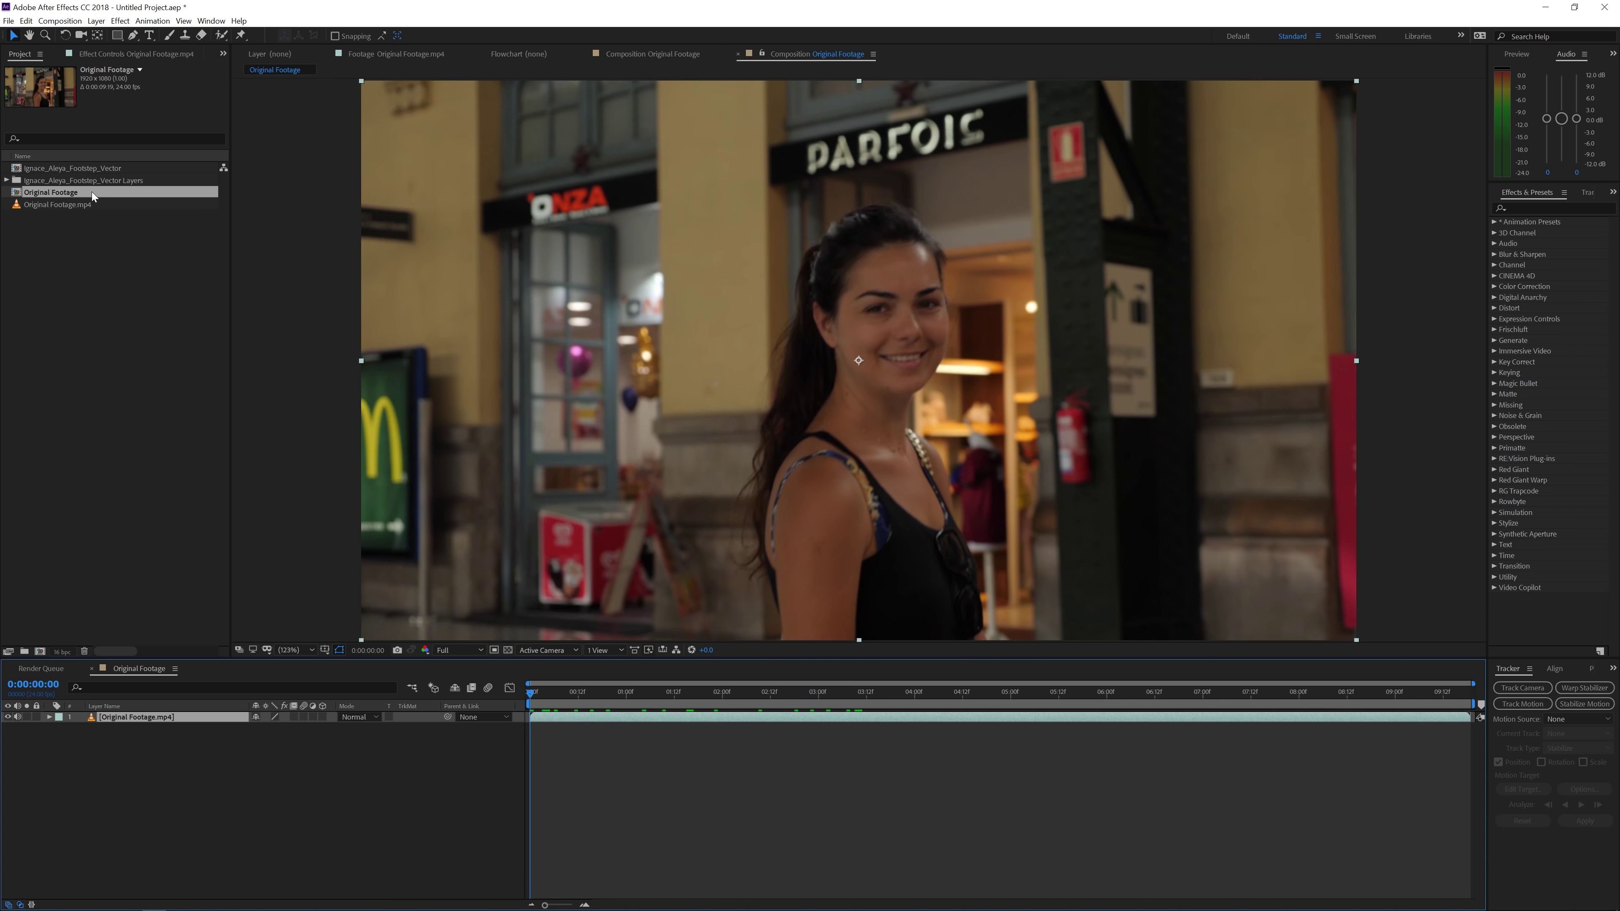
Check the frame rate of Original Footage.mp4 in its Interpret Footage settings and leave them unchanged
right_click(77, 195)
right_click(51, 204)
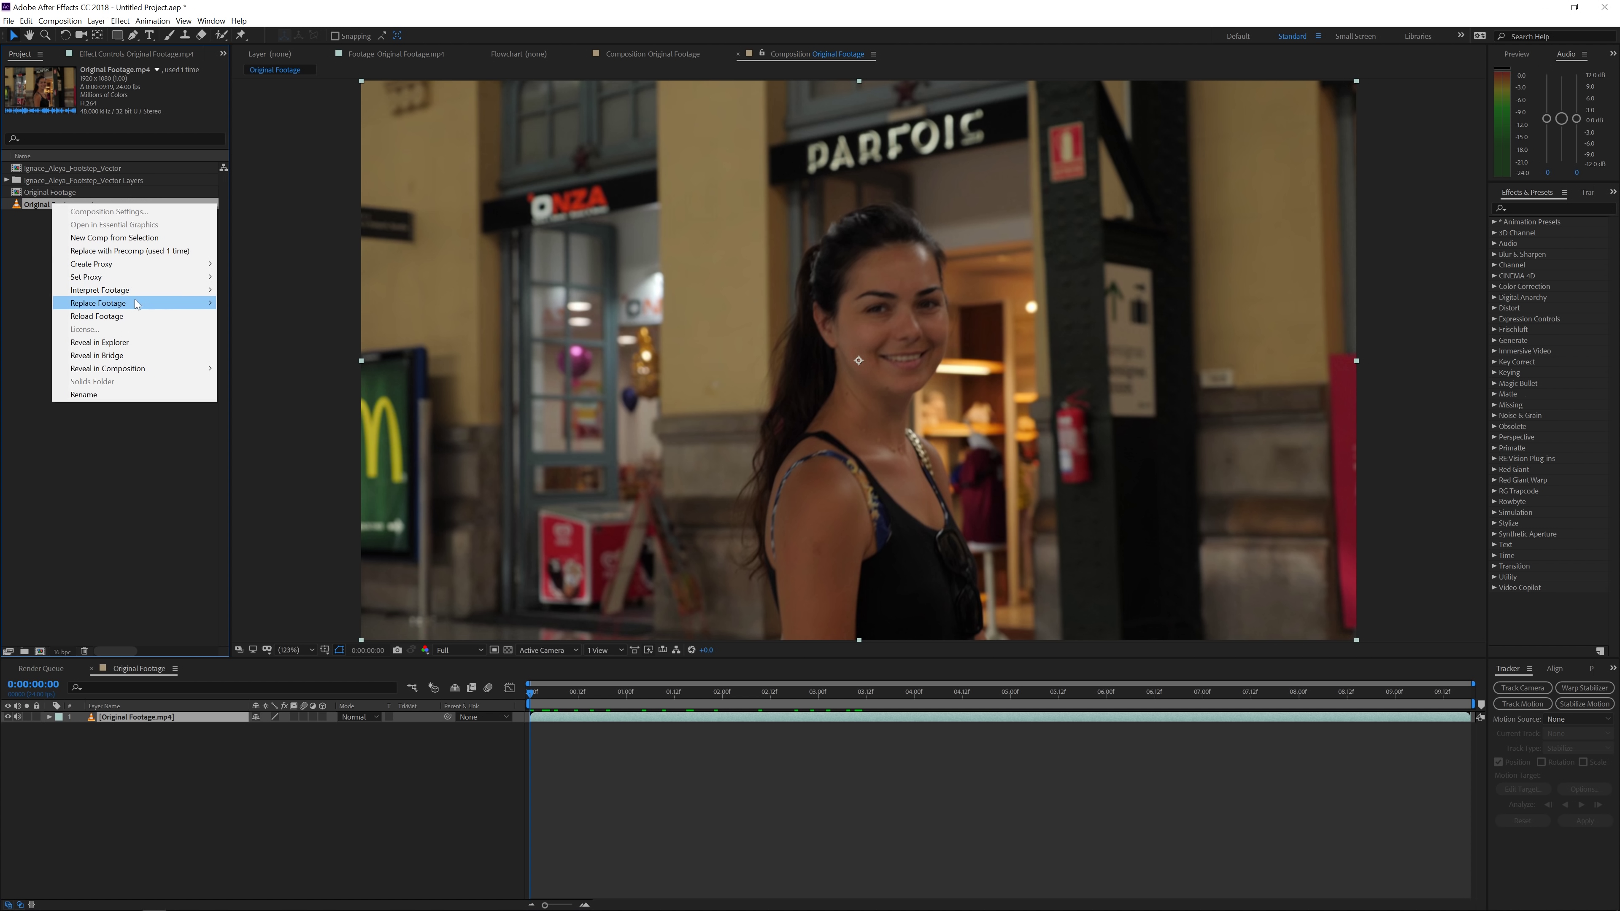
mouse_move(132, 292)
click(243, 291)
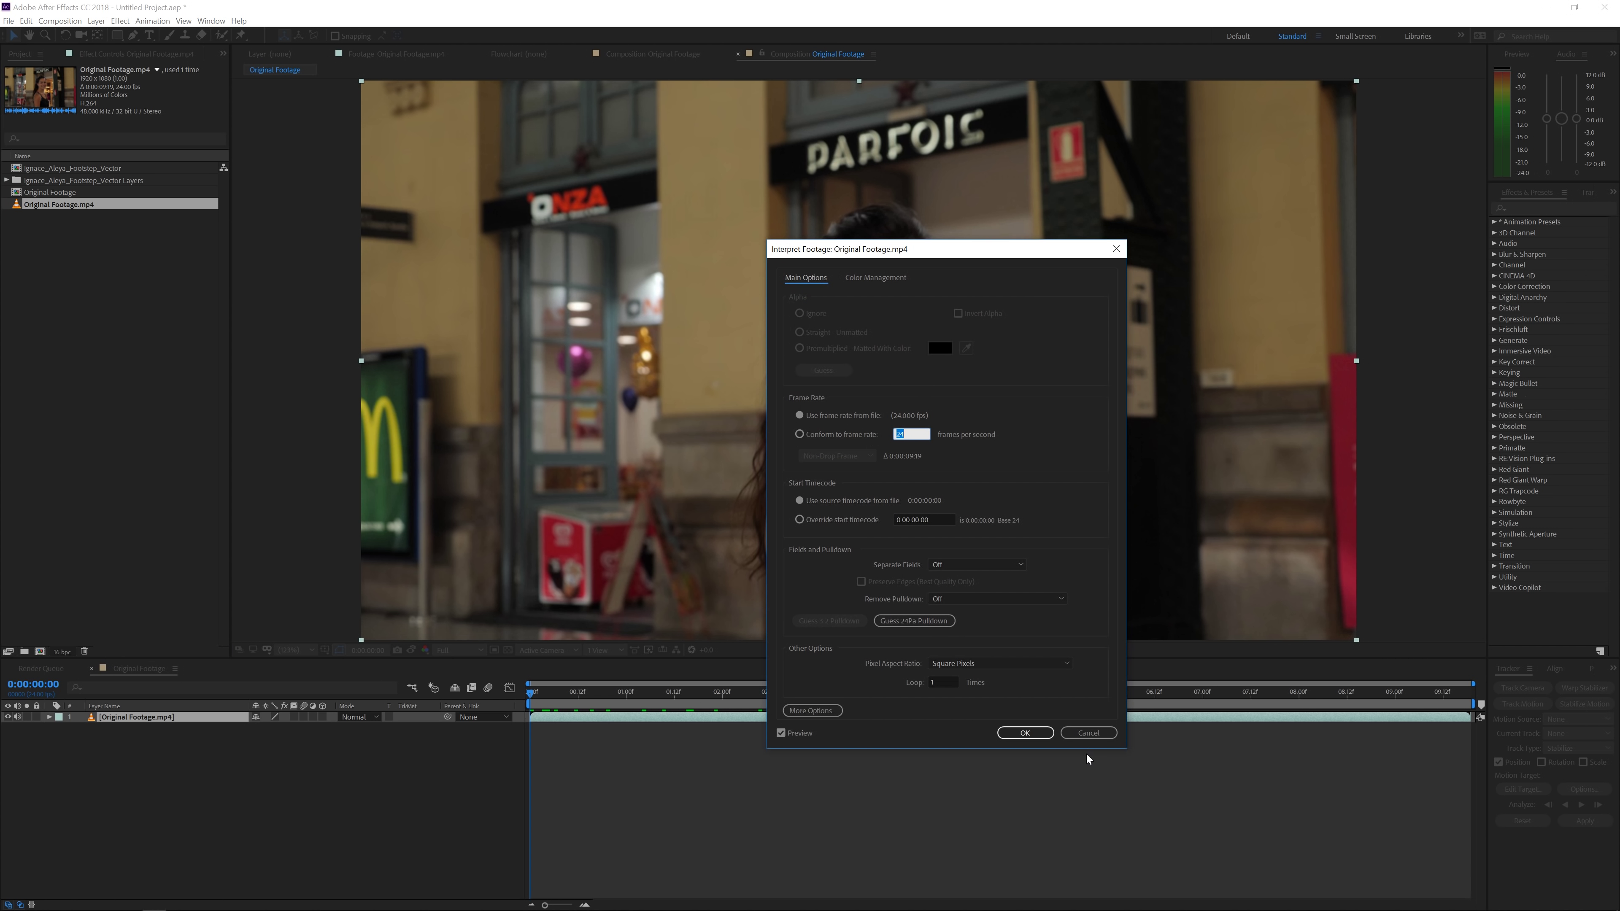
click(1087, 732)
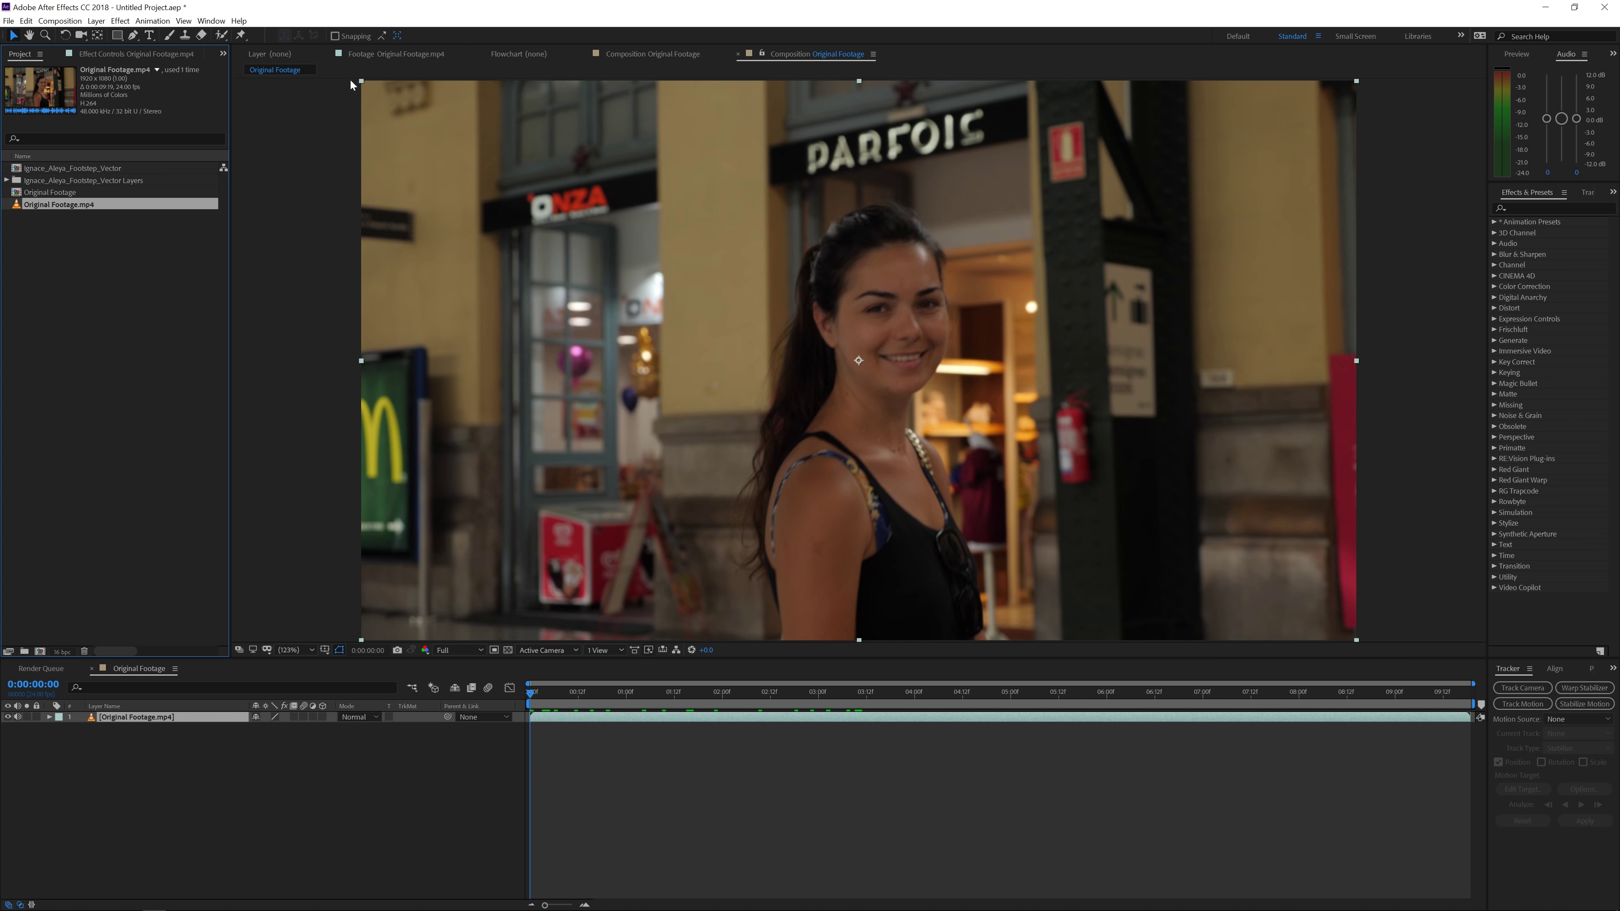
click(152, 20)
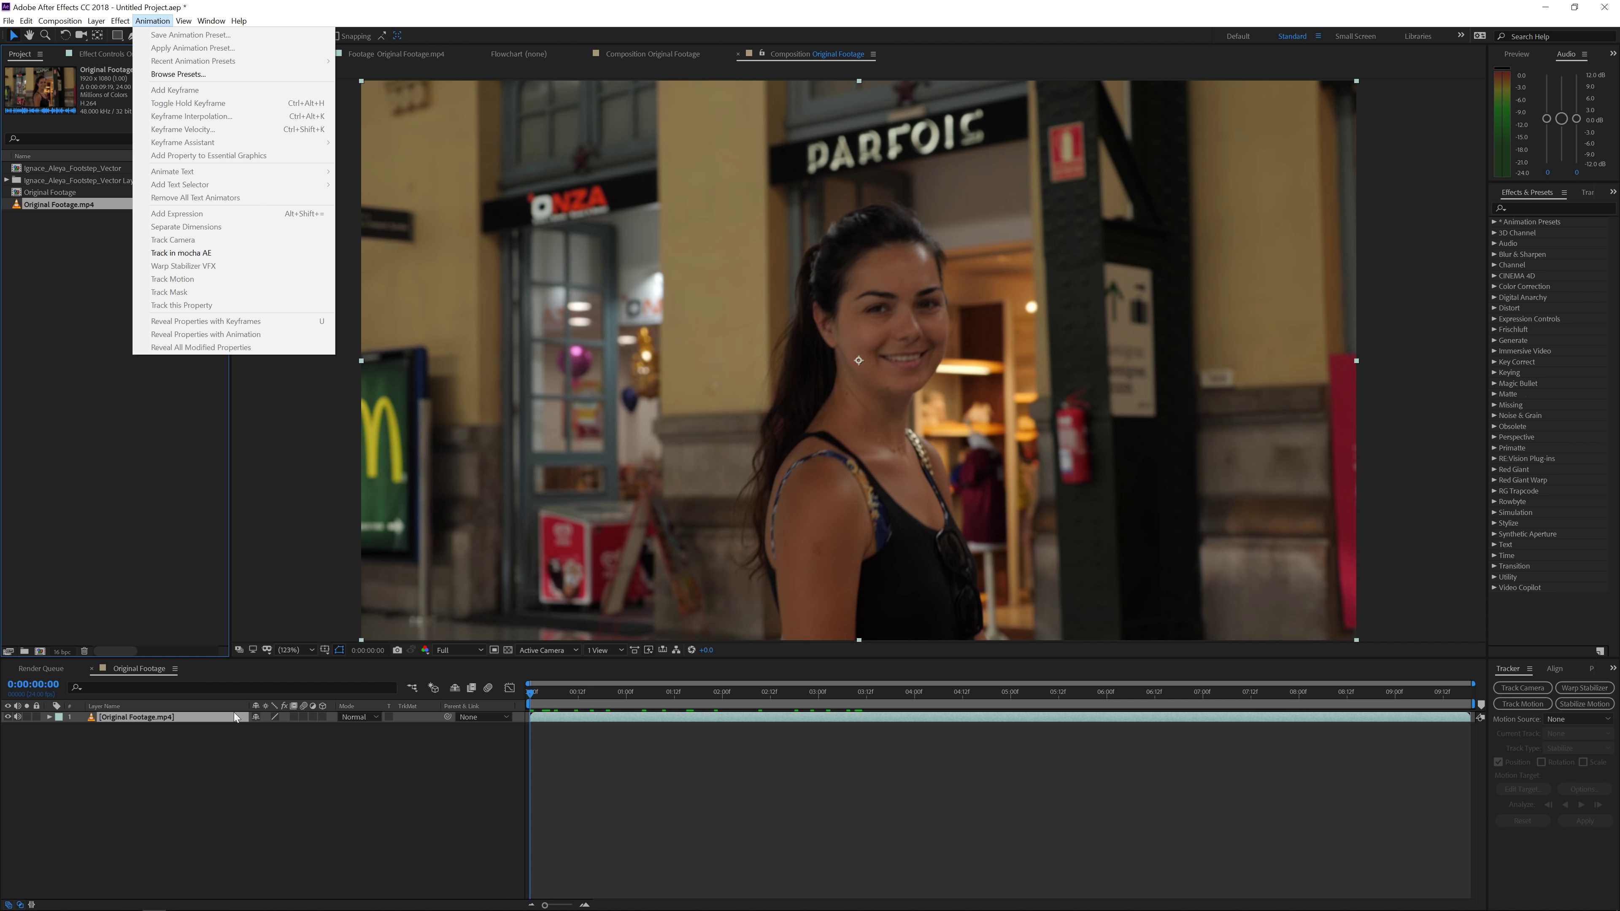
click(221, 777)
Add the Original Footage composition to the render queue
click(172, 719)
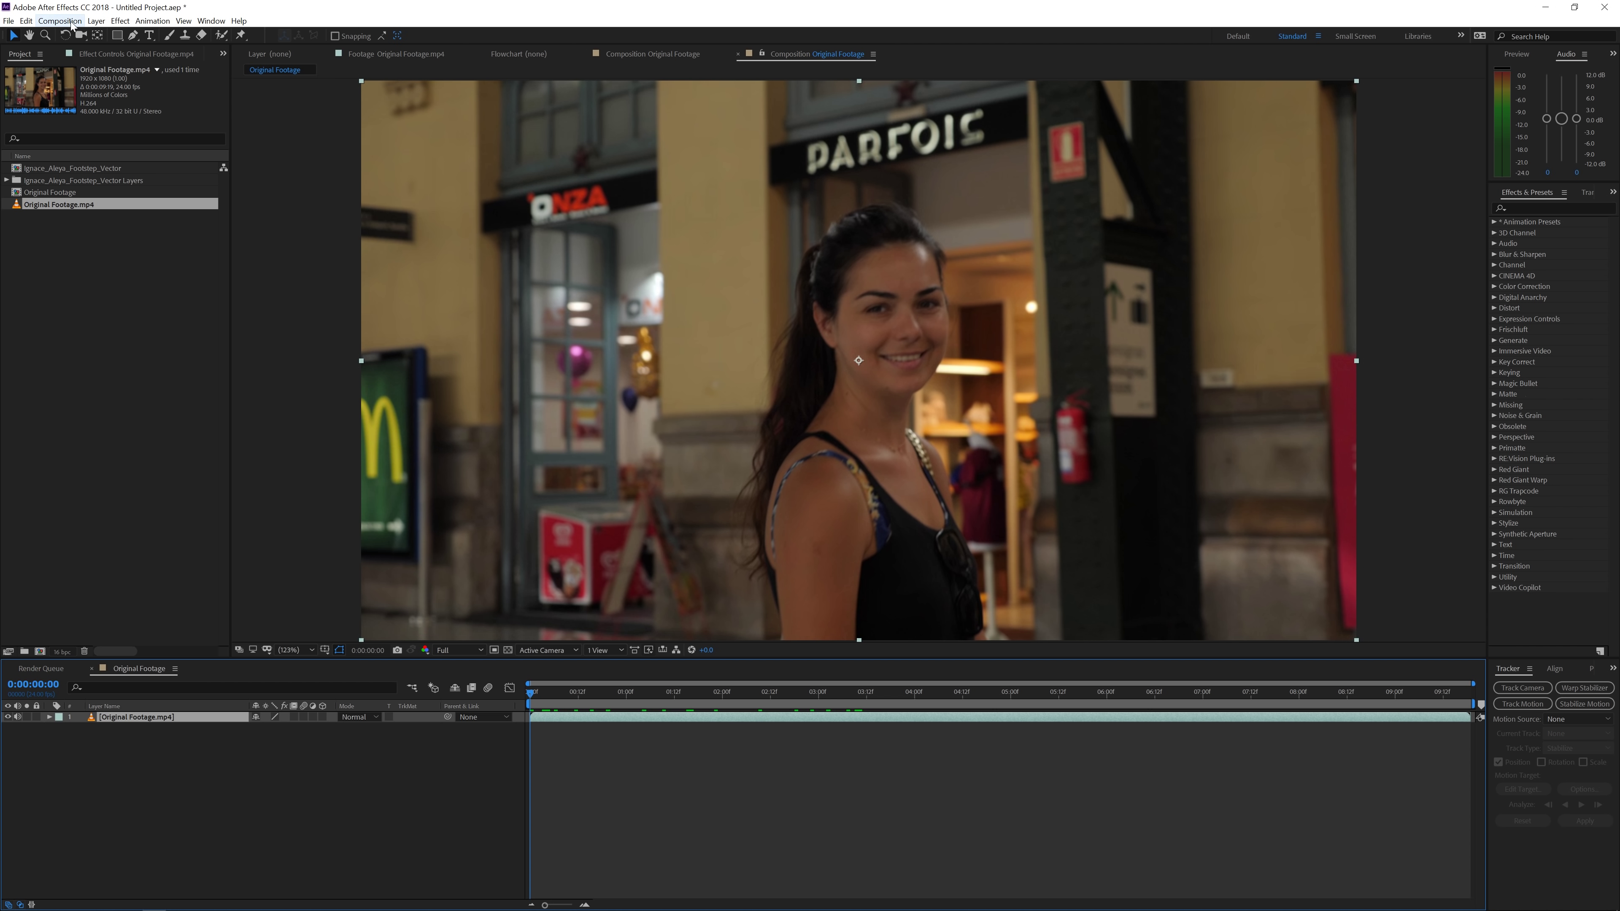
click(59, 20)
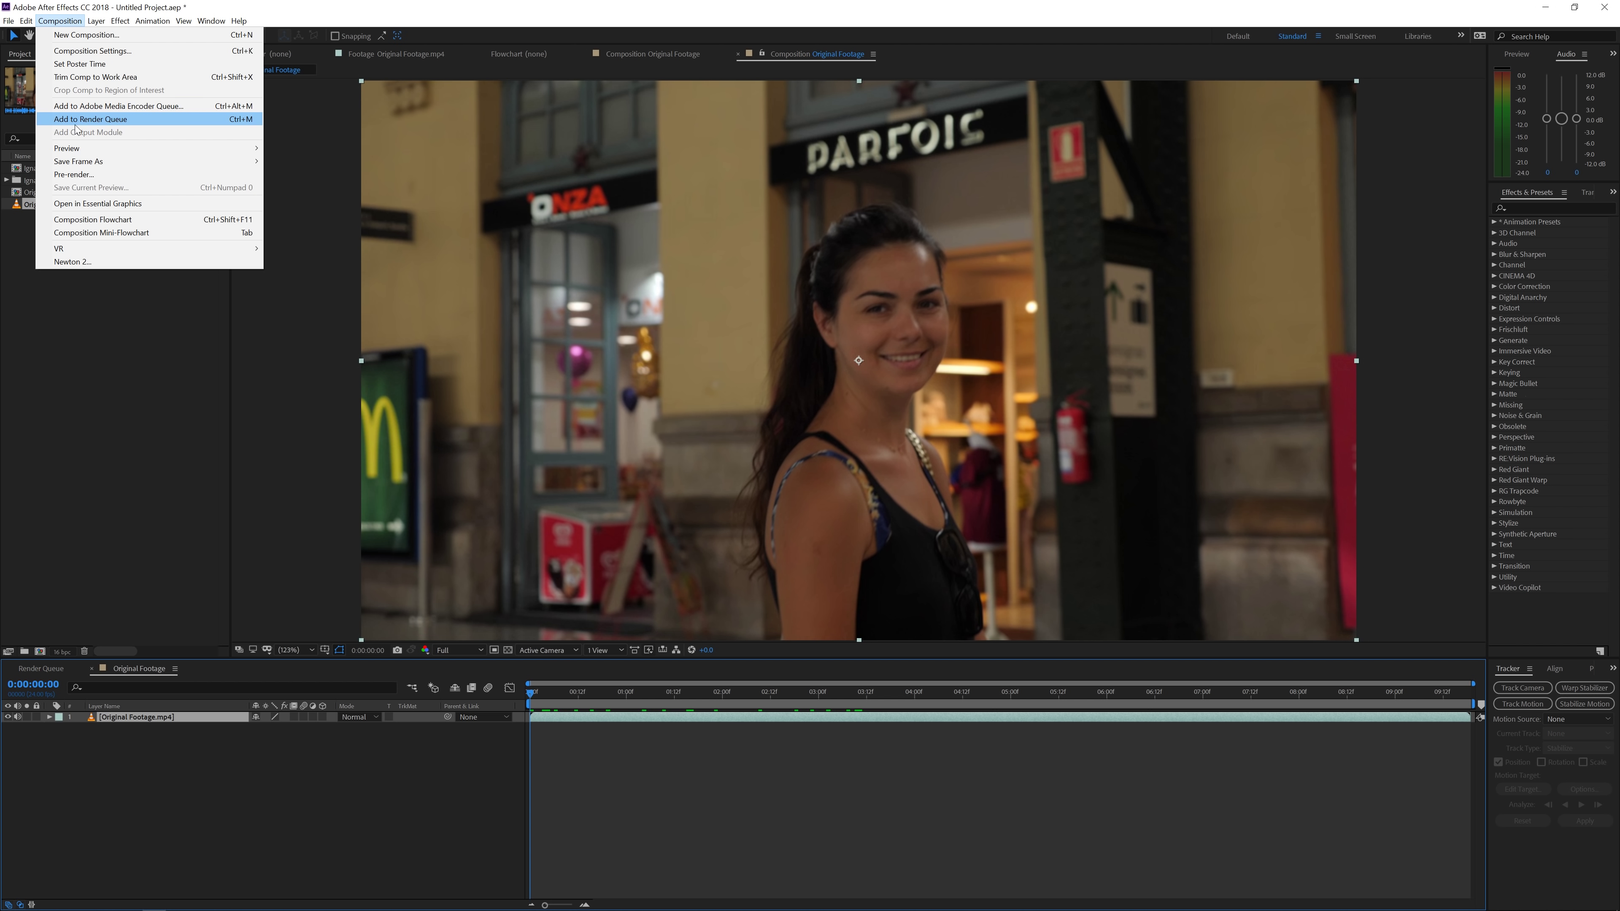
click(100, 122)
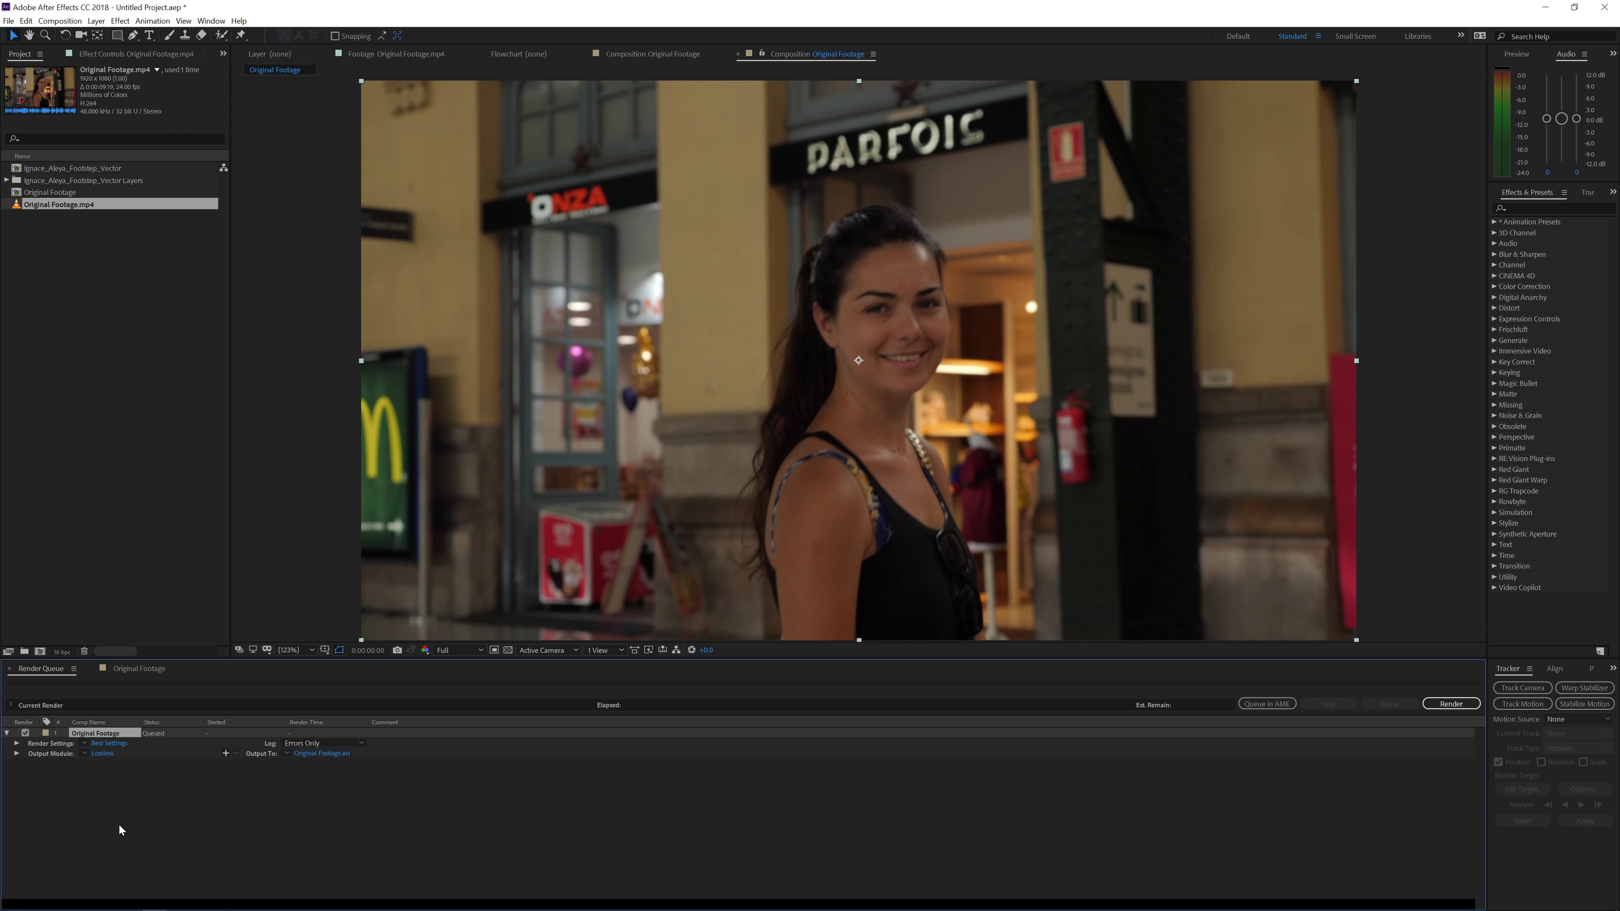
Set the render's output module to the JPG template and disable its Resize option
click(85, 753)
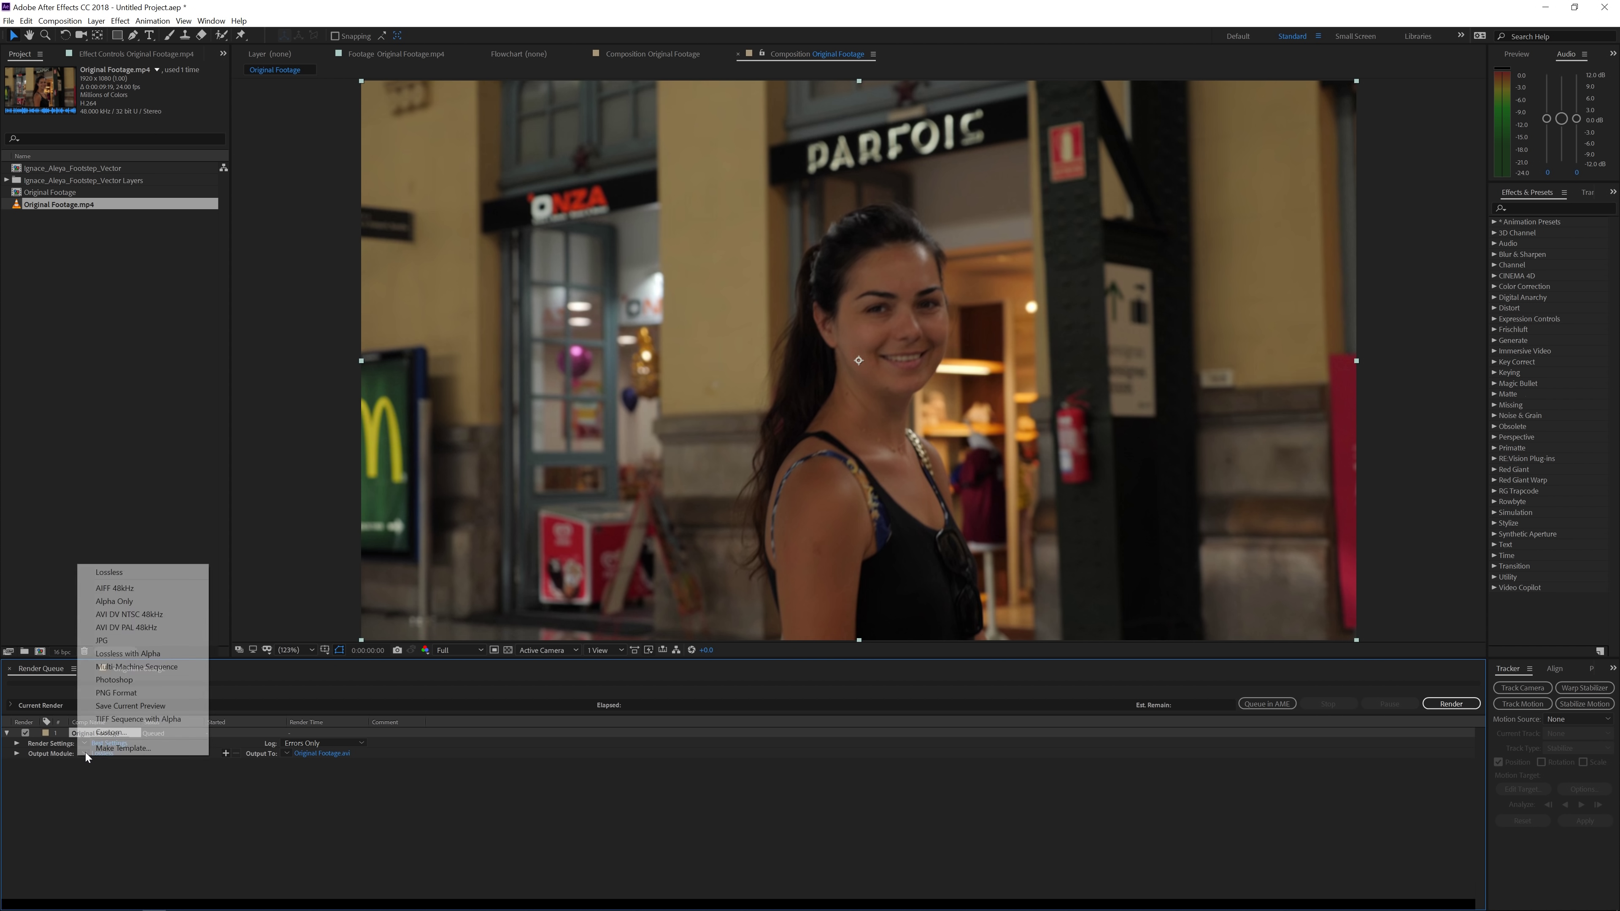
click(139, 641)
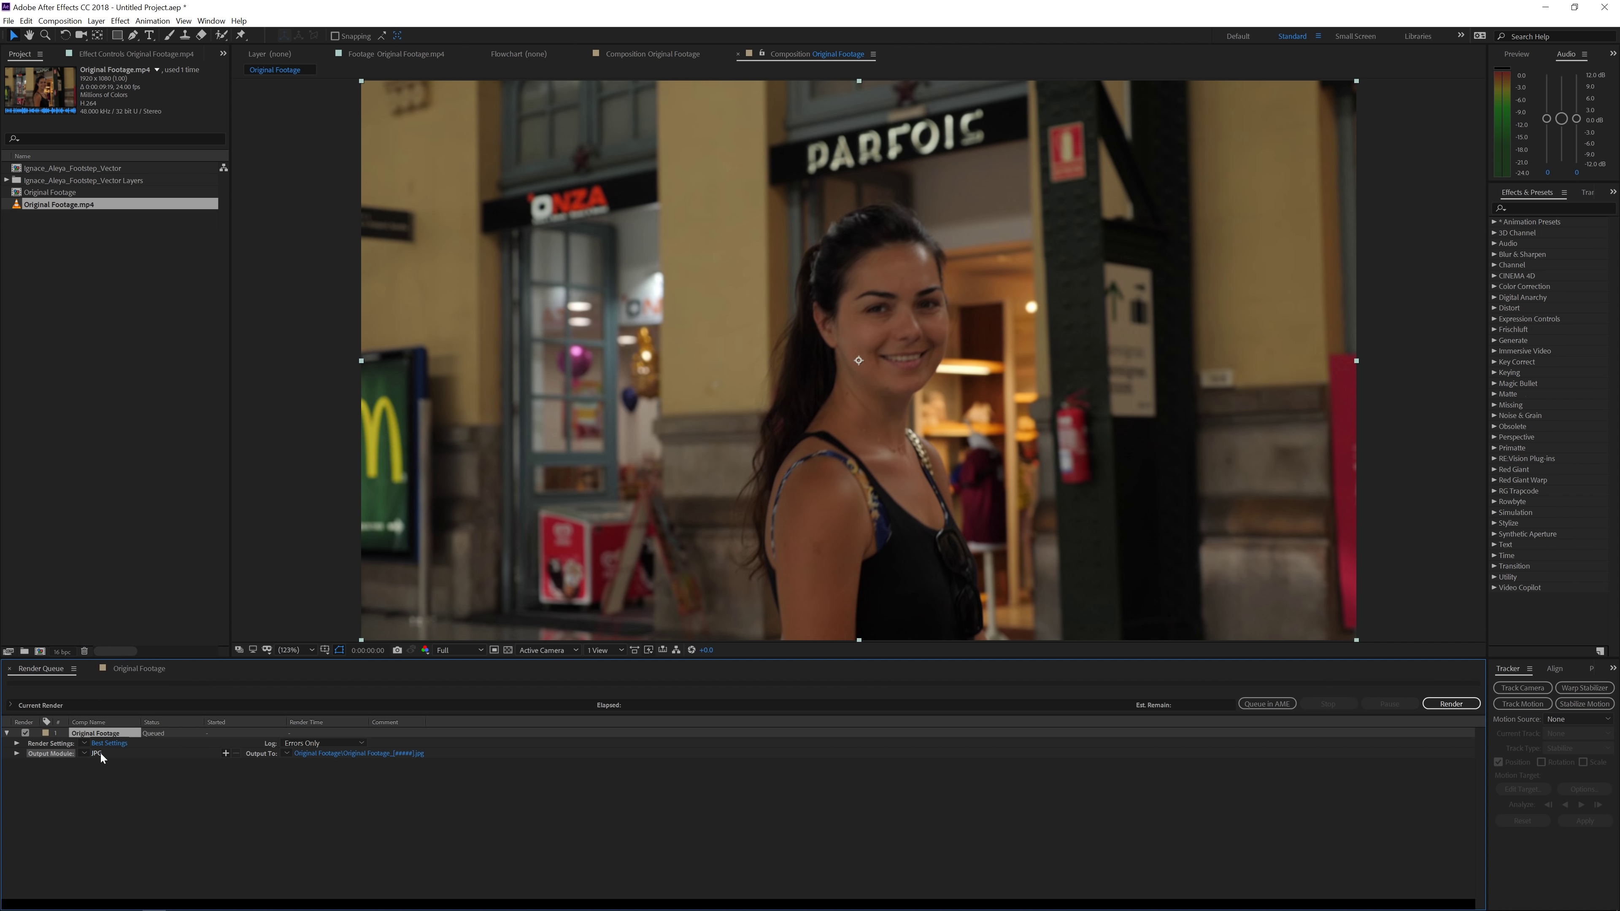
click(99, 752)
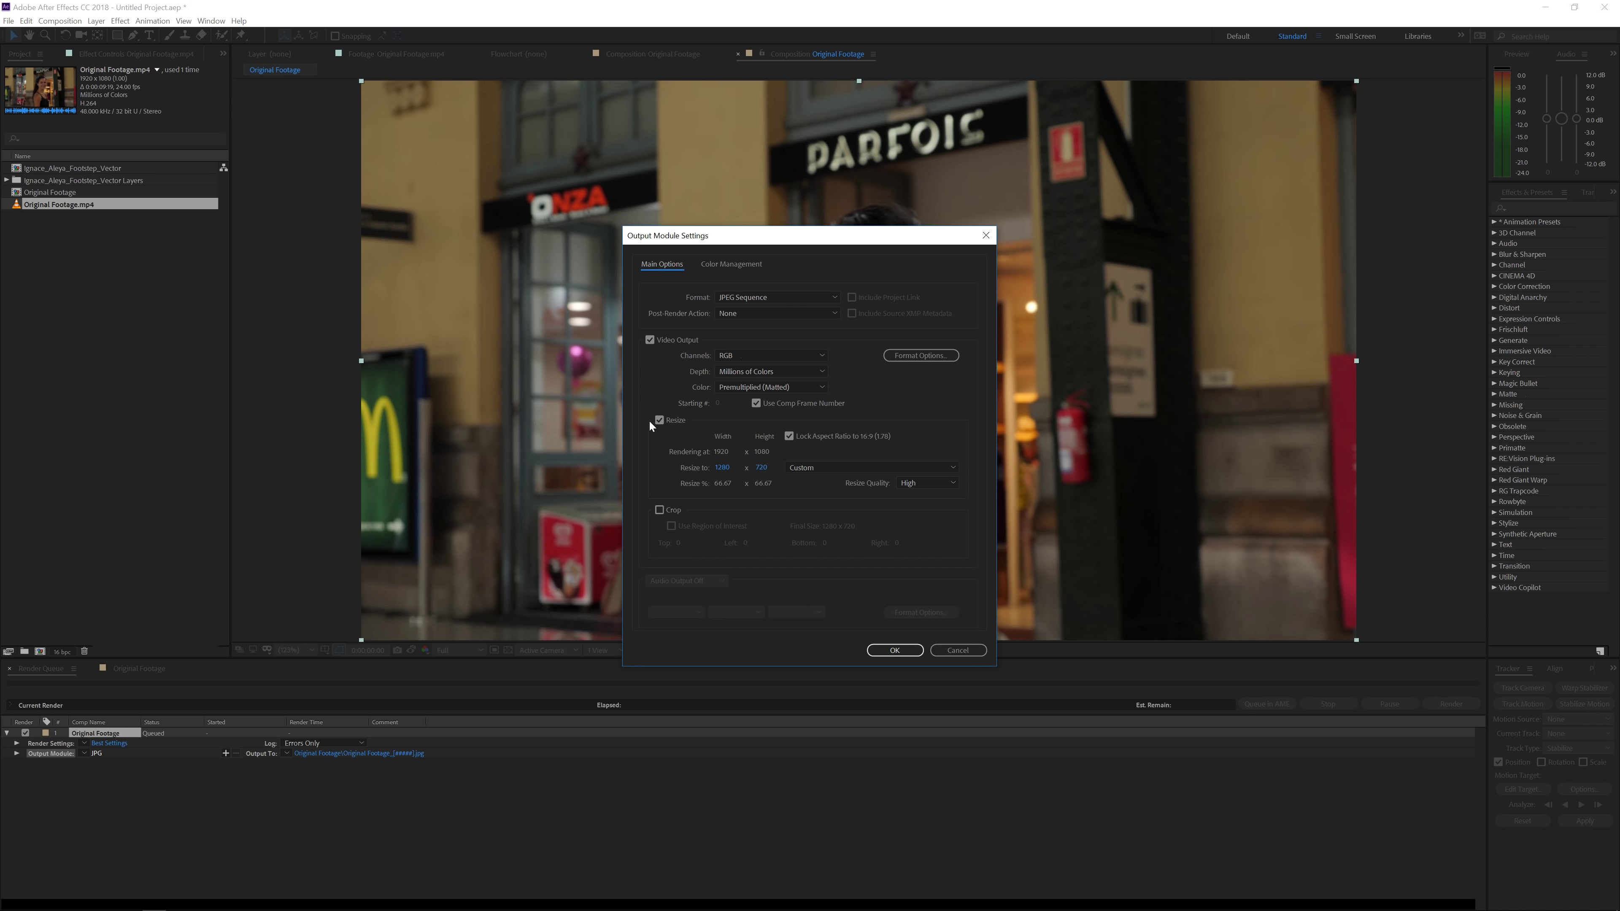
click(659, 421)
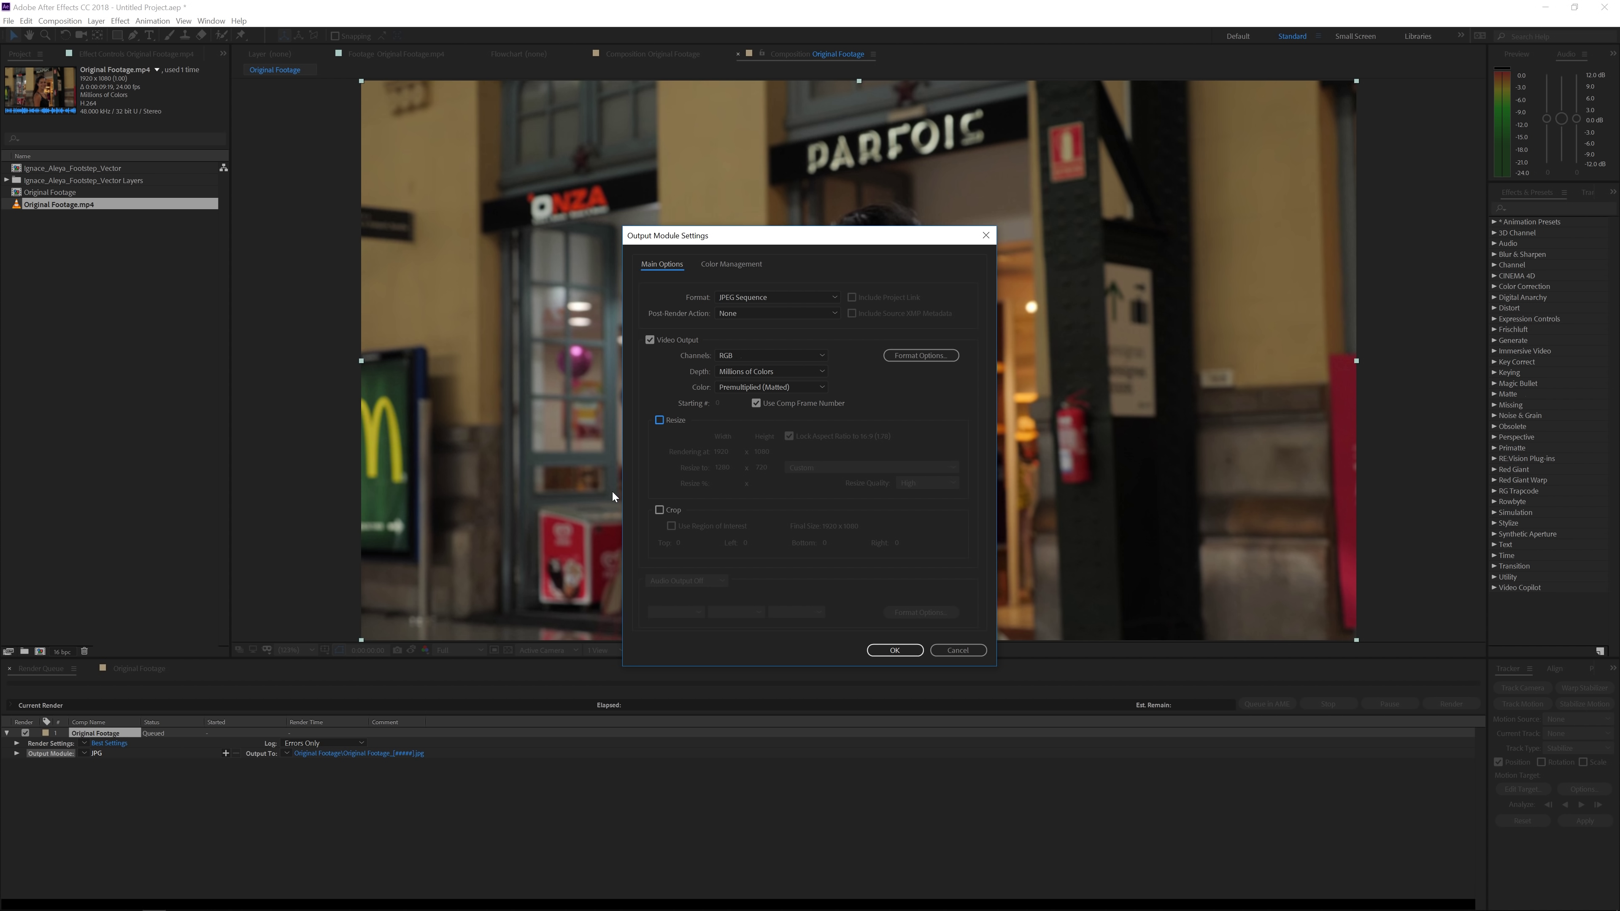
click(895, 651)
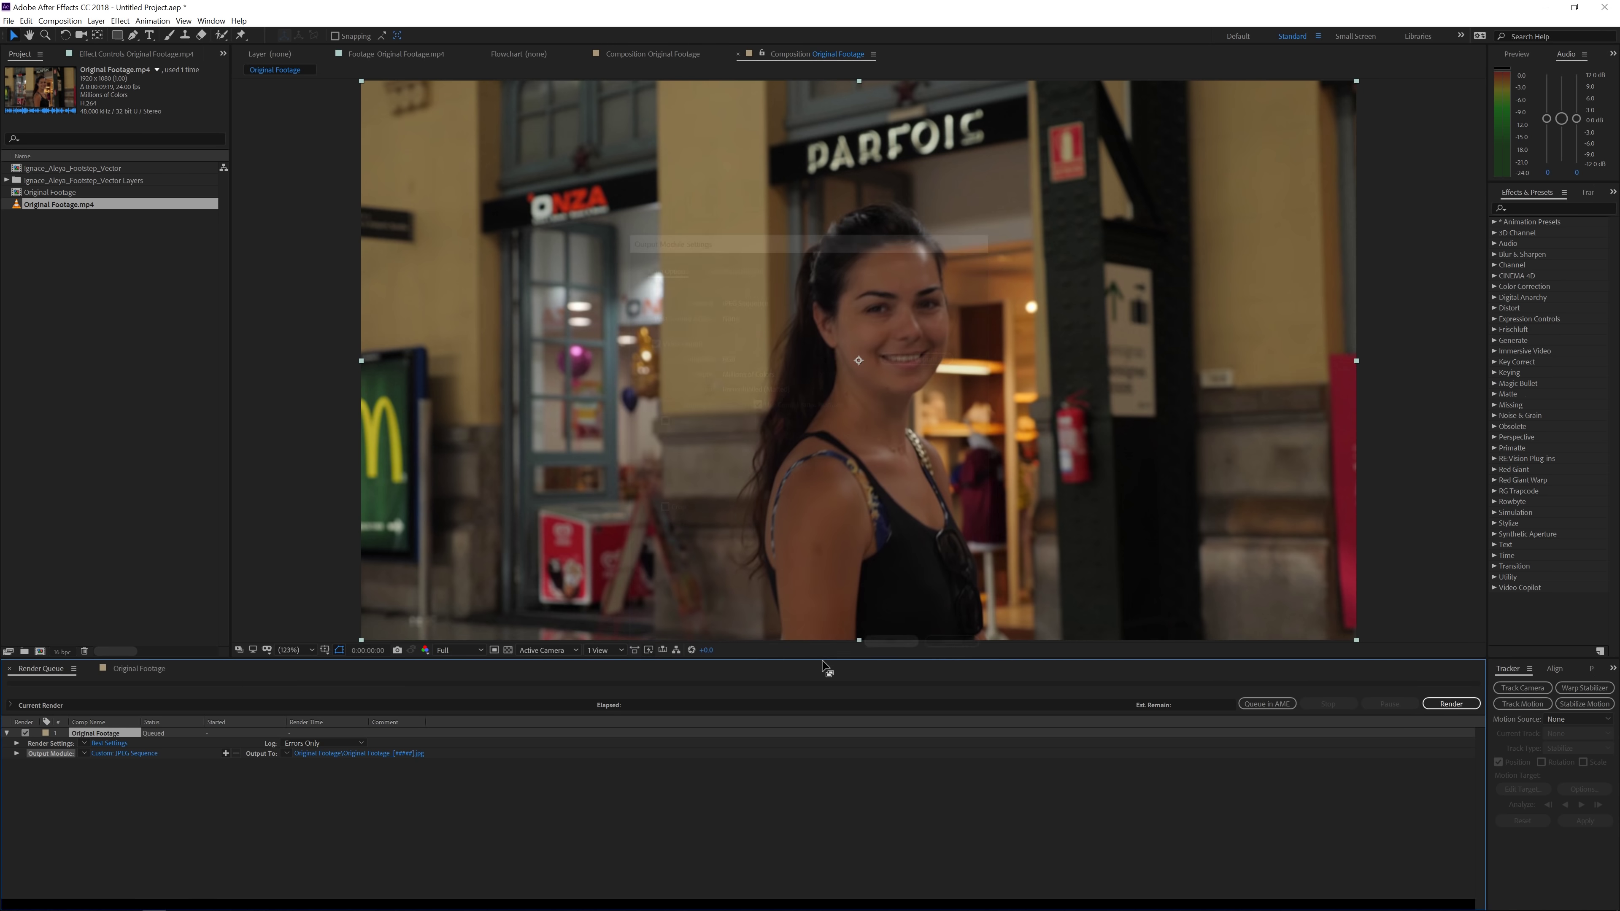
Direct the output to a new folder named "Image seq", keeping the Original Footage subfolder, and render the JPEG sequence
click(384, 753)
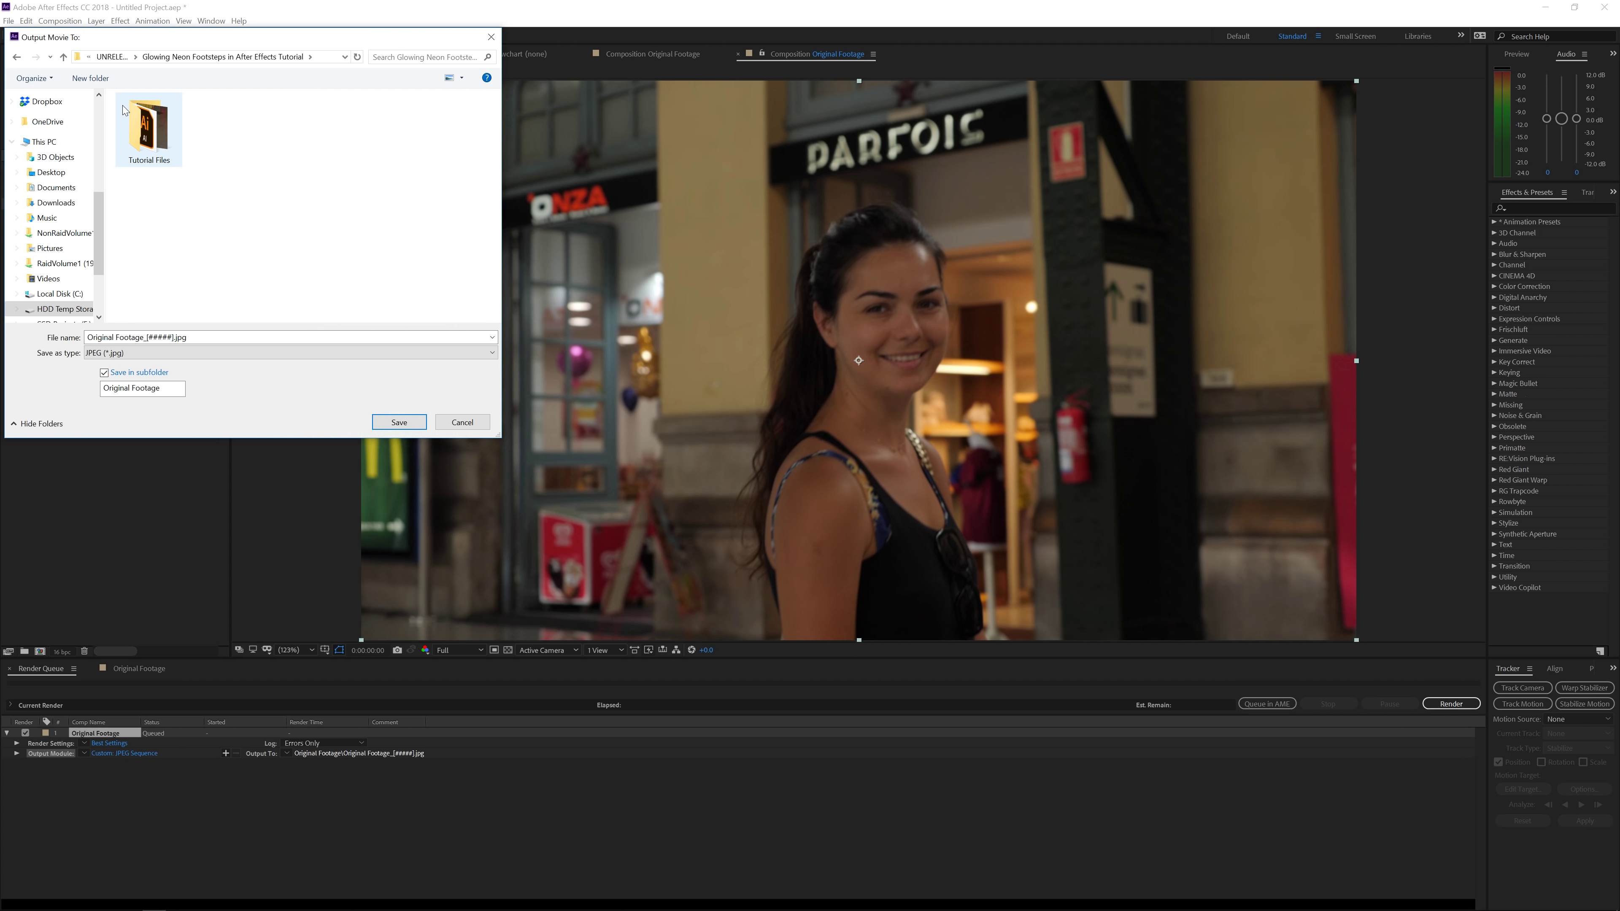
click(107, 83)
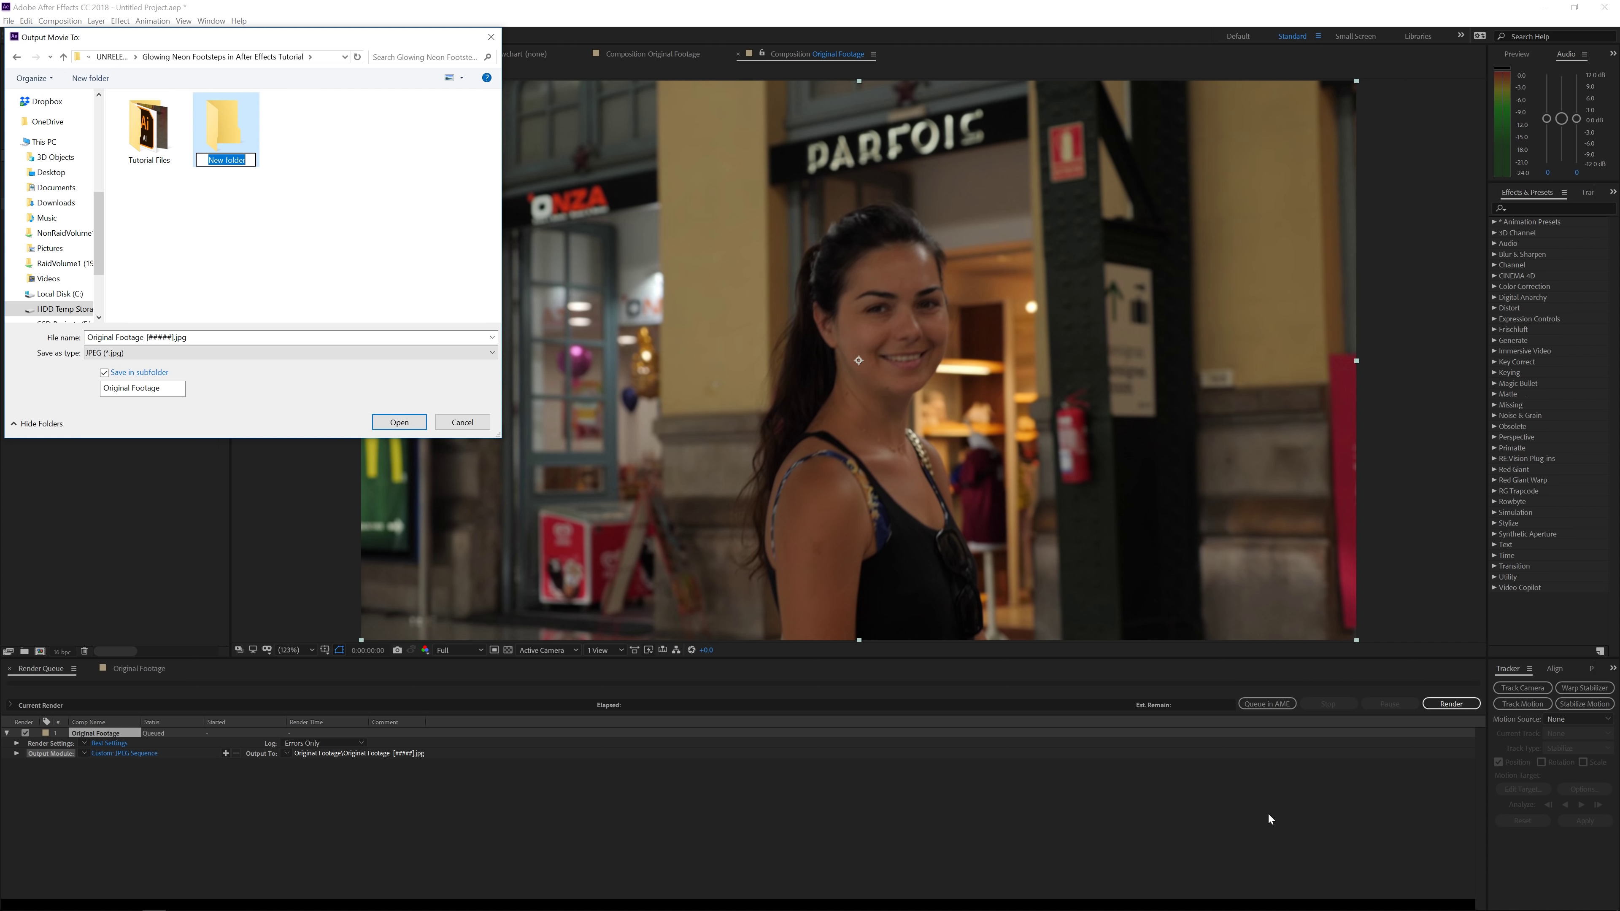
text(Image seq)
key(Return)
double_click(244, 129)
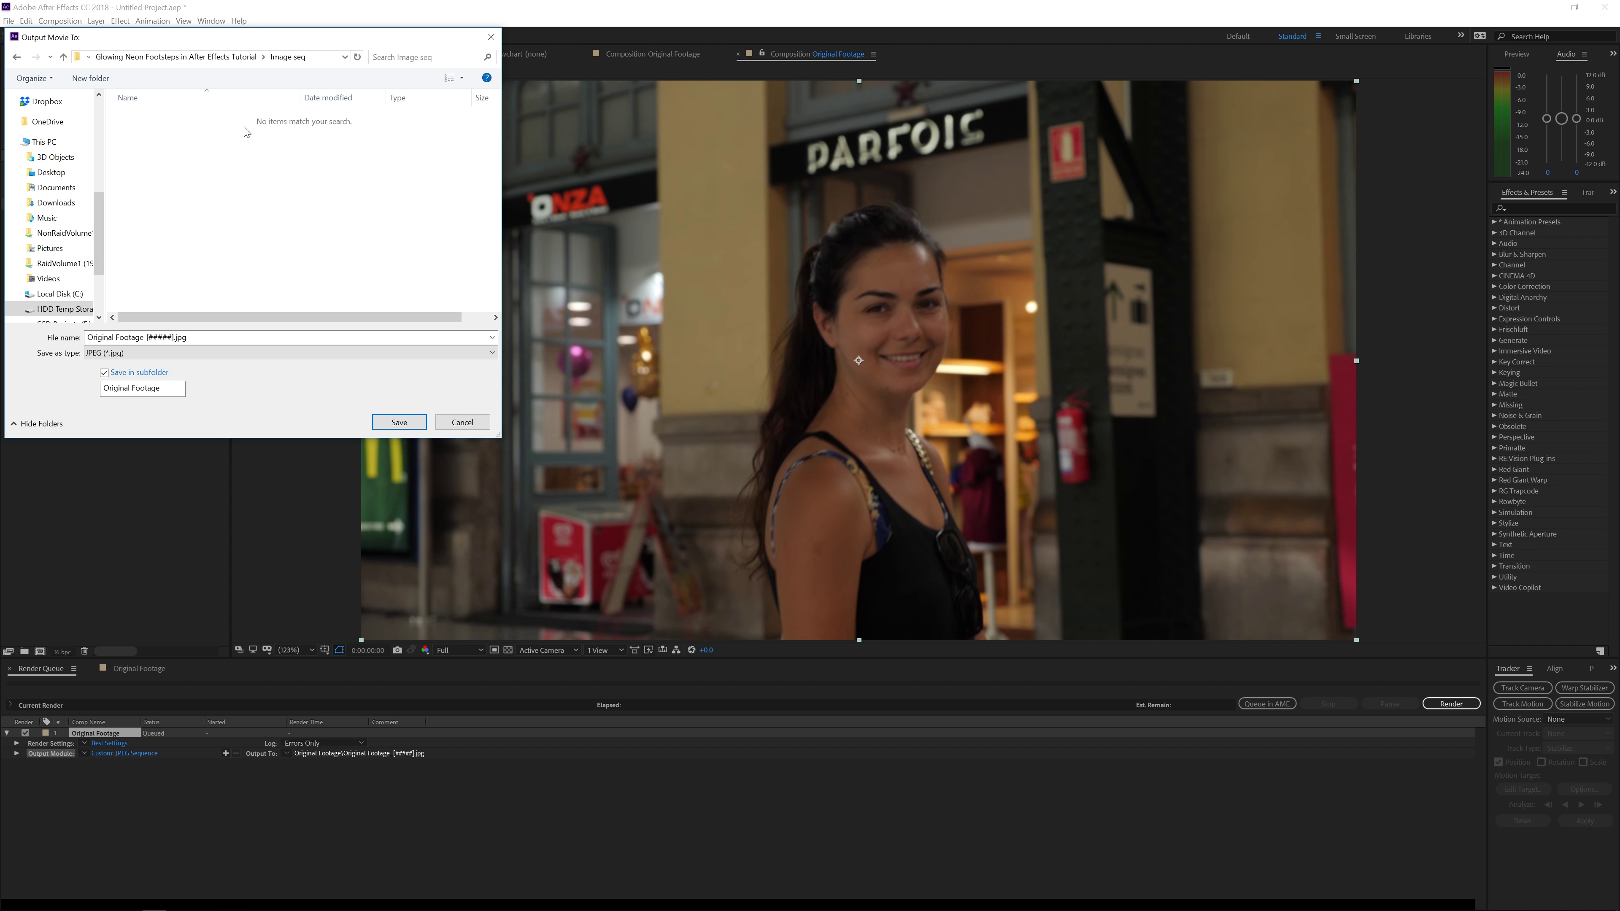
click(412, 423)
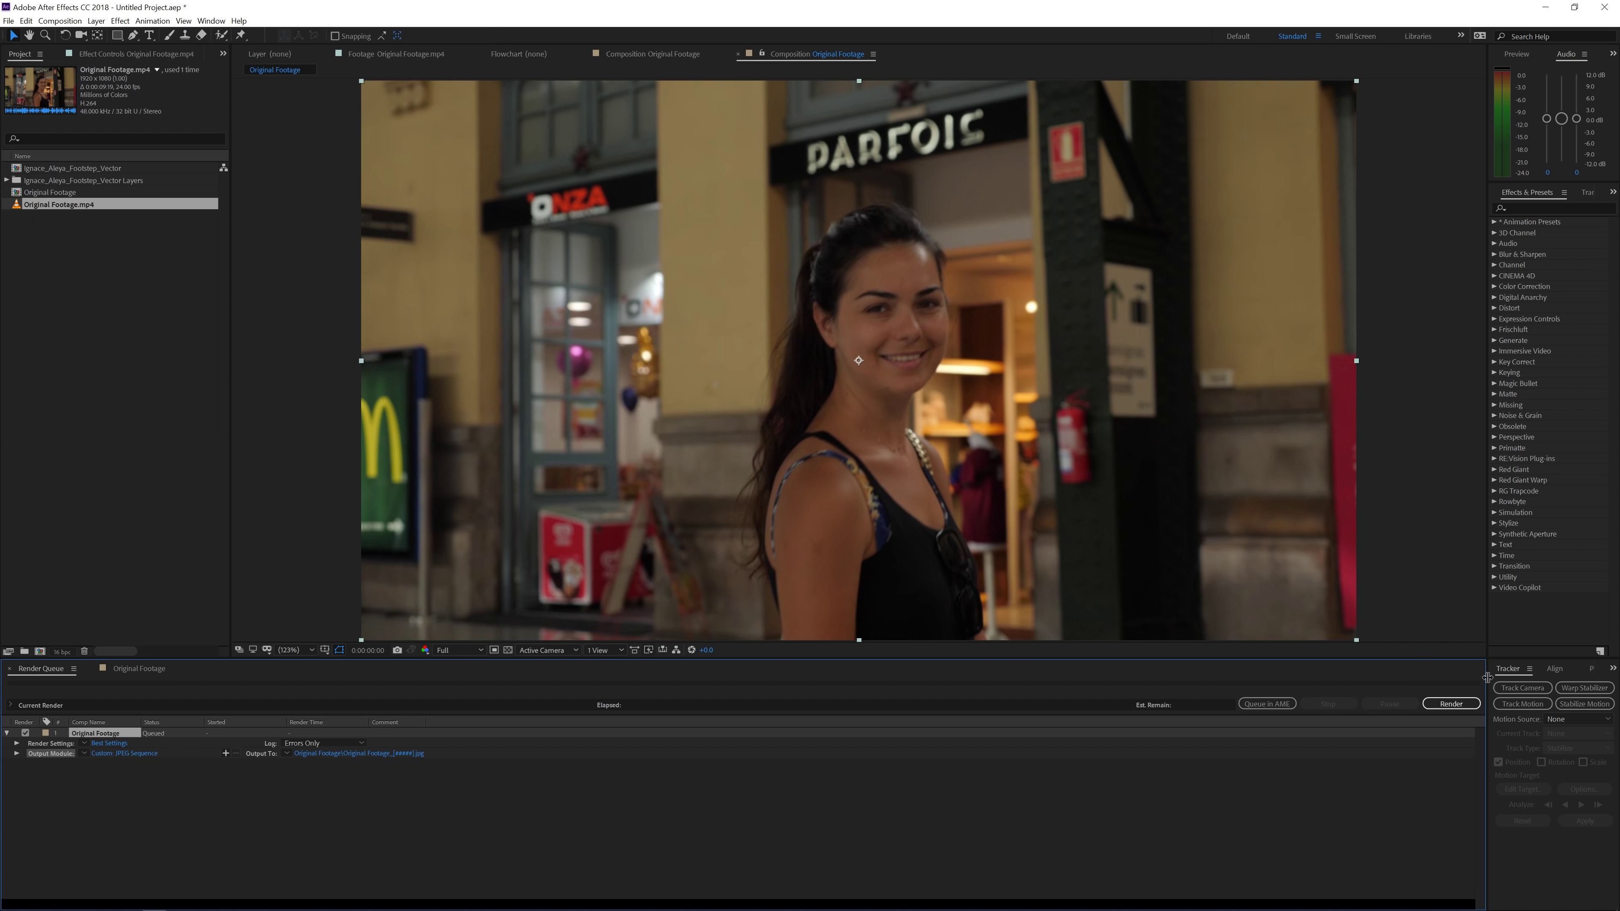
click(1457, 704)
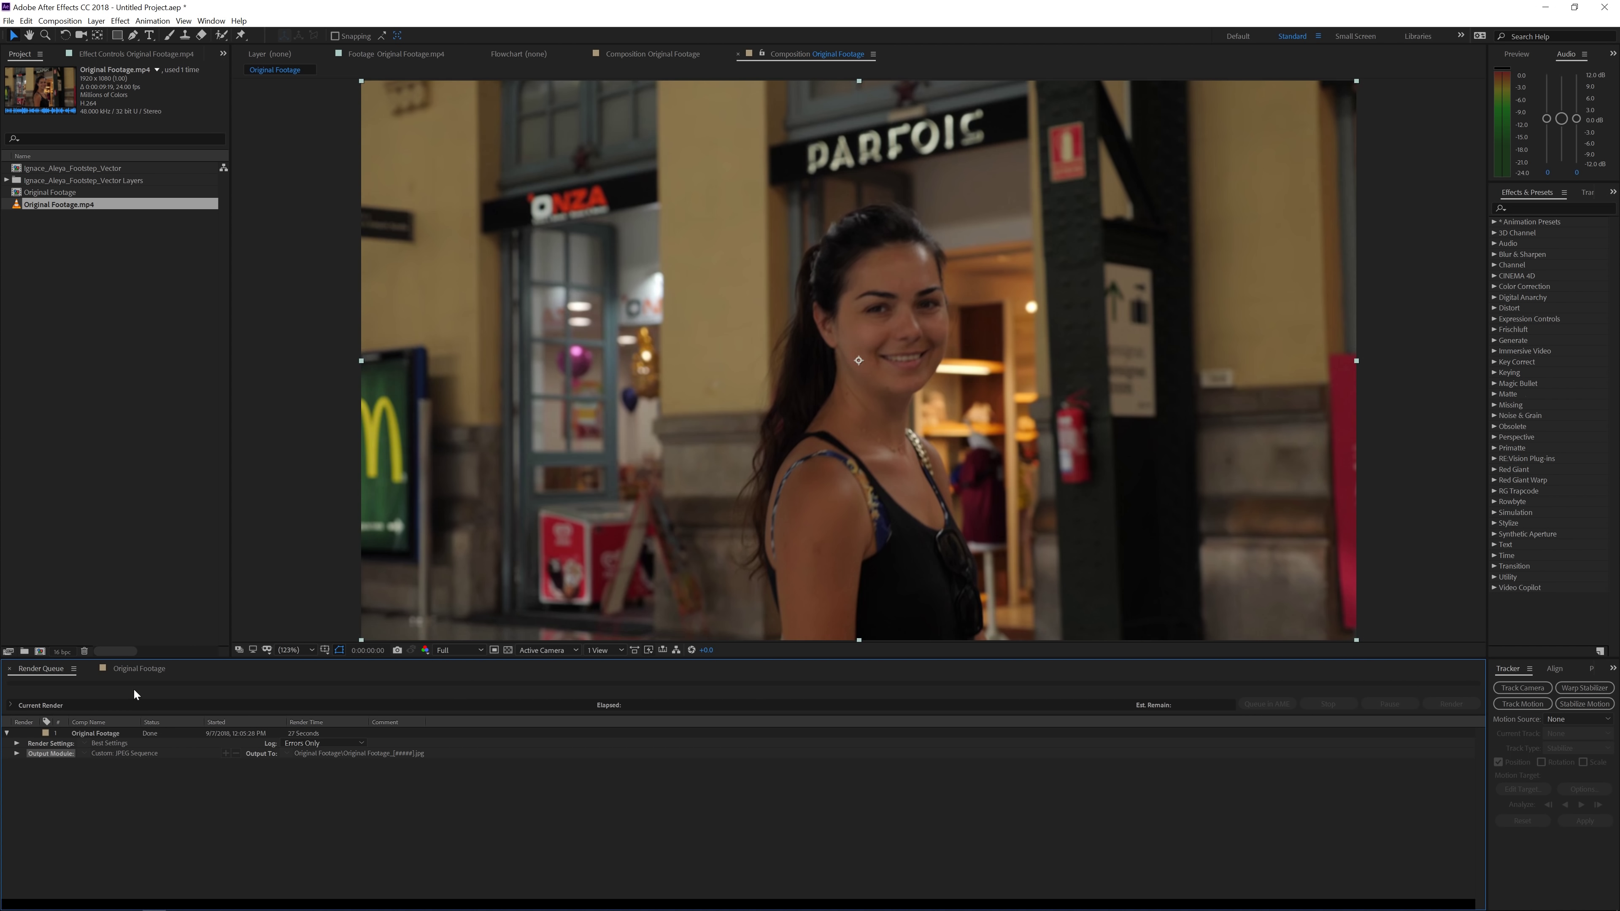
Import the rendered frames from the Image seq/Original Footage folder as a JPEG sequence, starting from Original Footage_00000.jpg
click(137, 669)
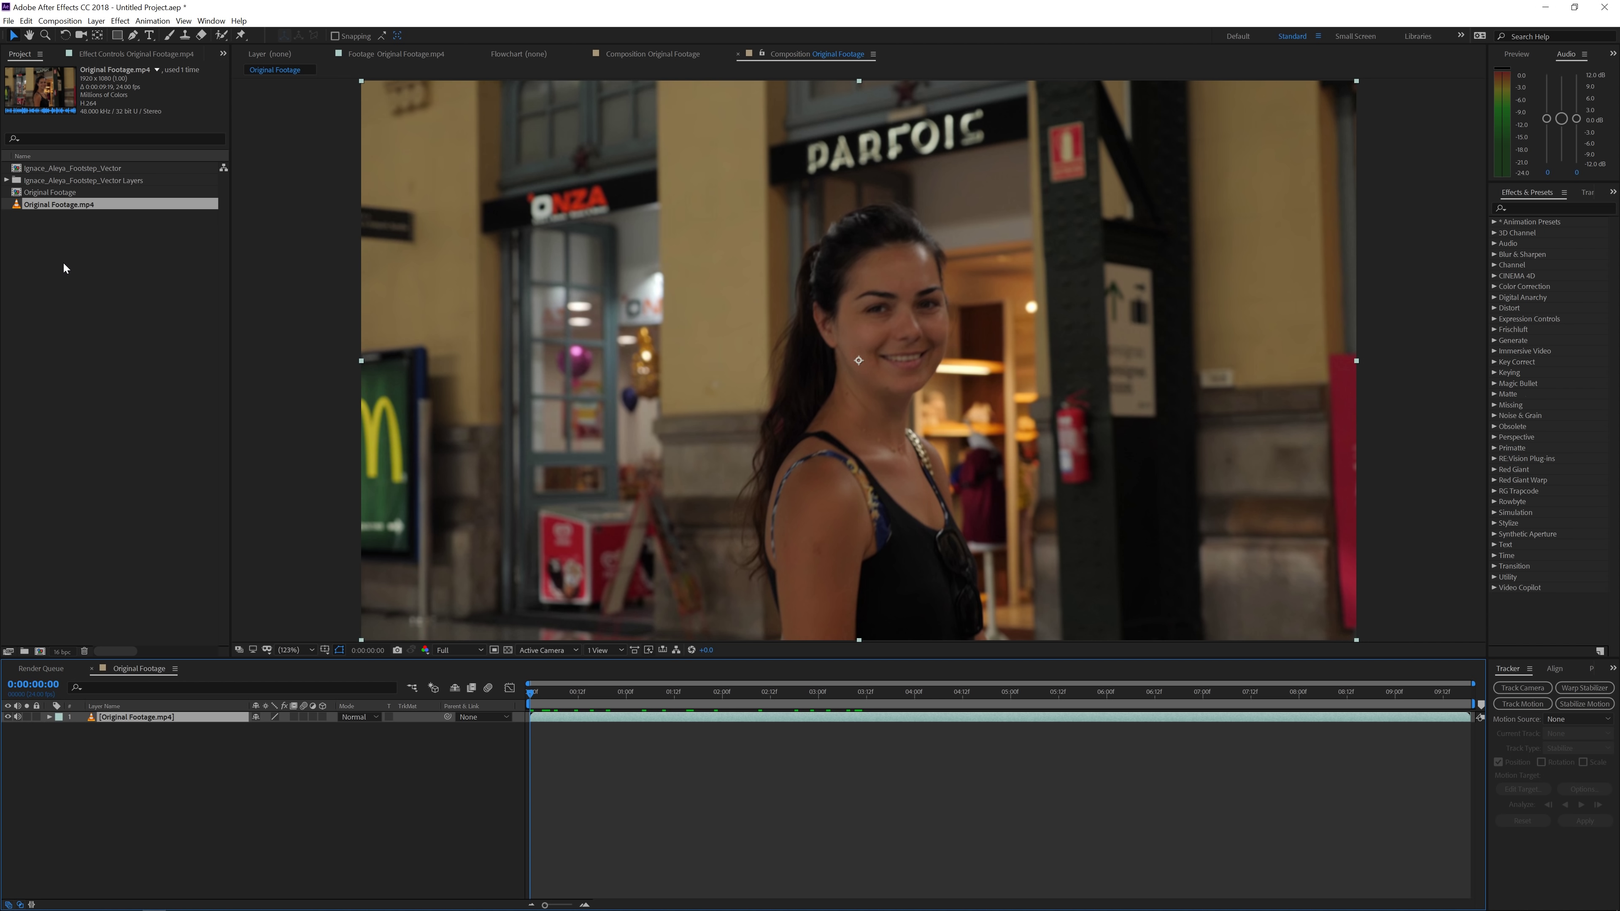
right_click(46, 243)
mouse_move(128, 295)
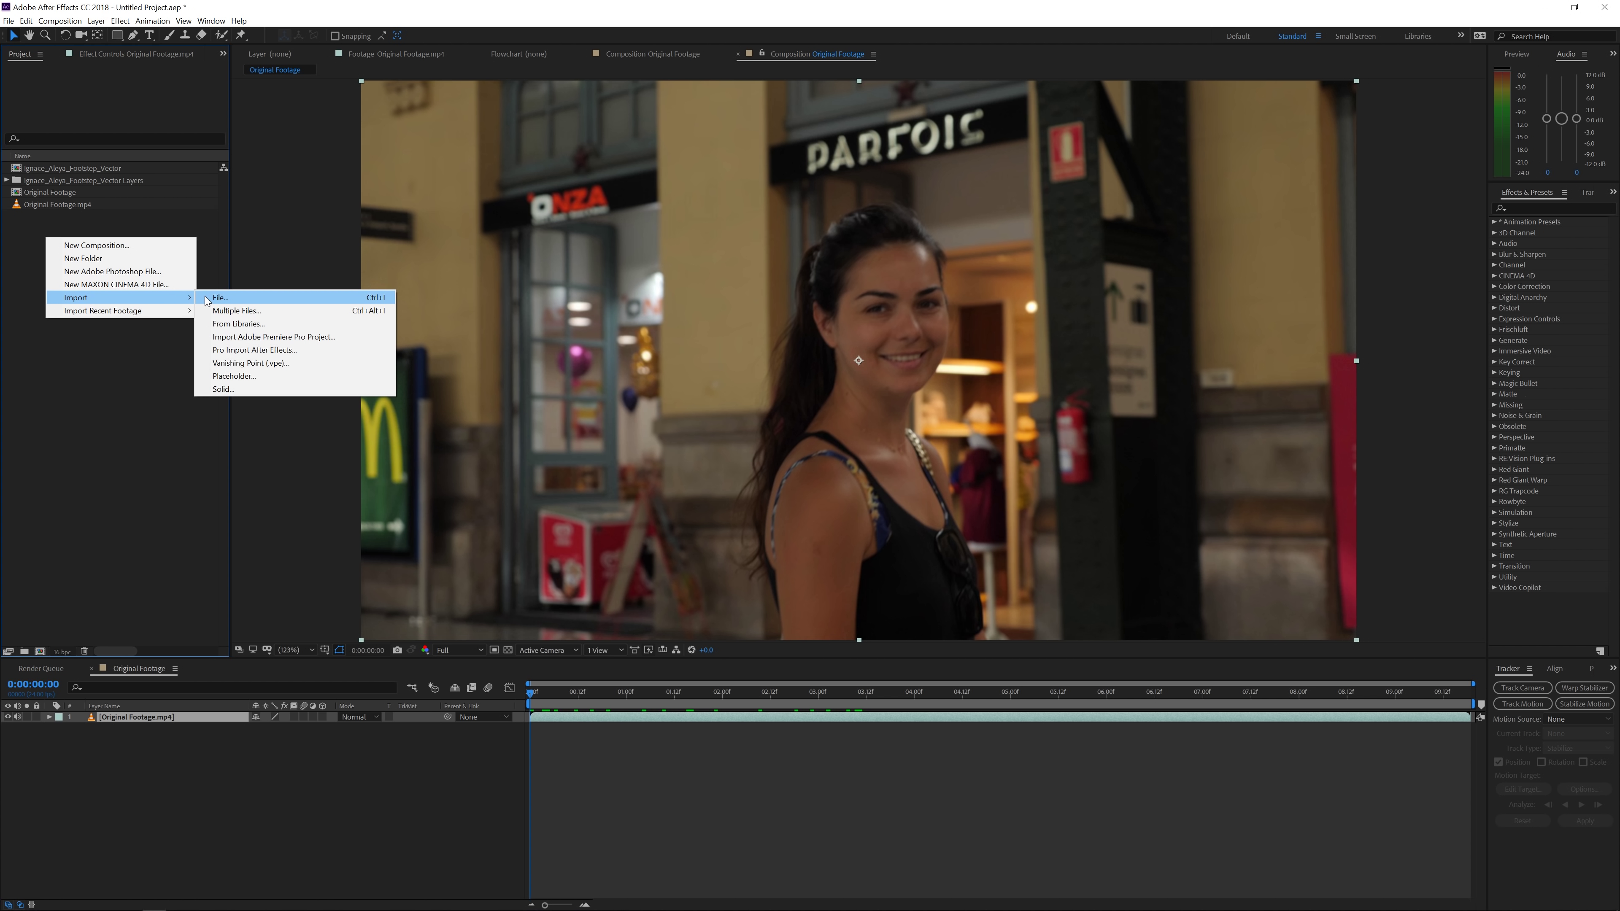
click(217, 297)
click(176, 59)
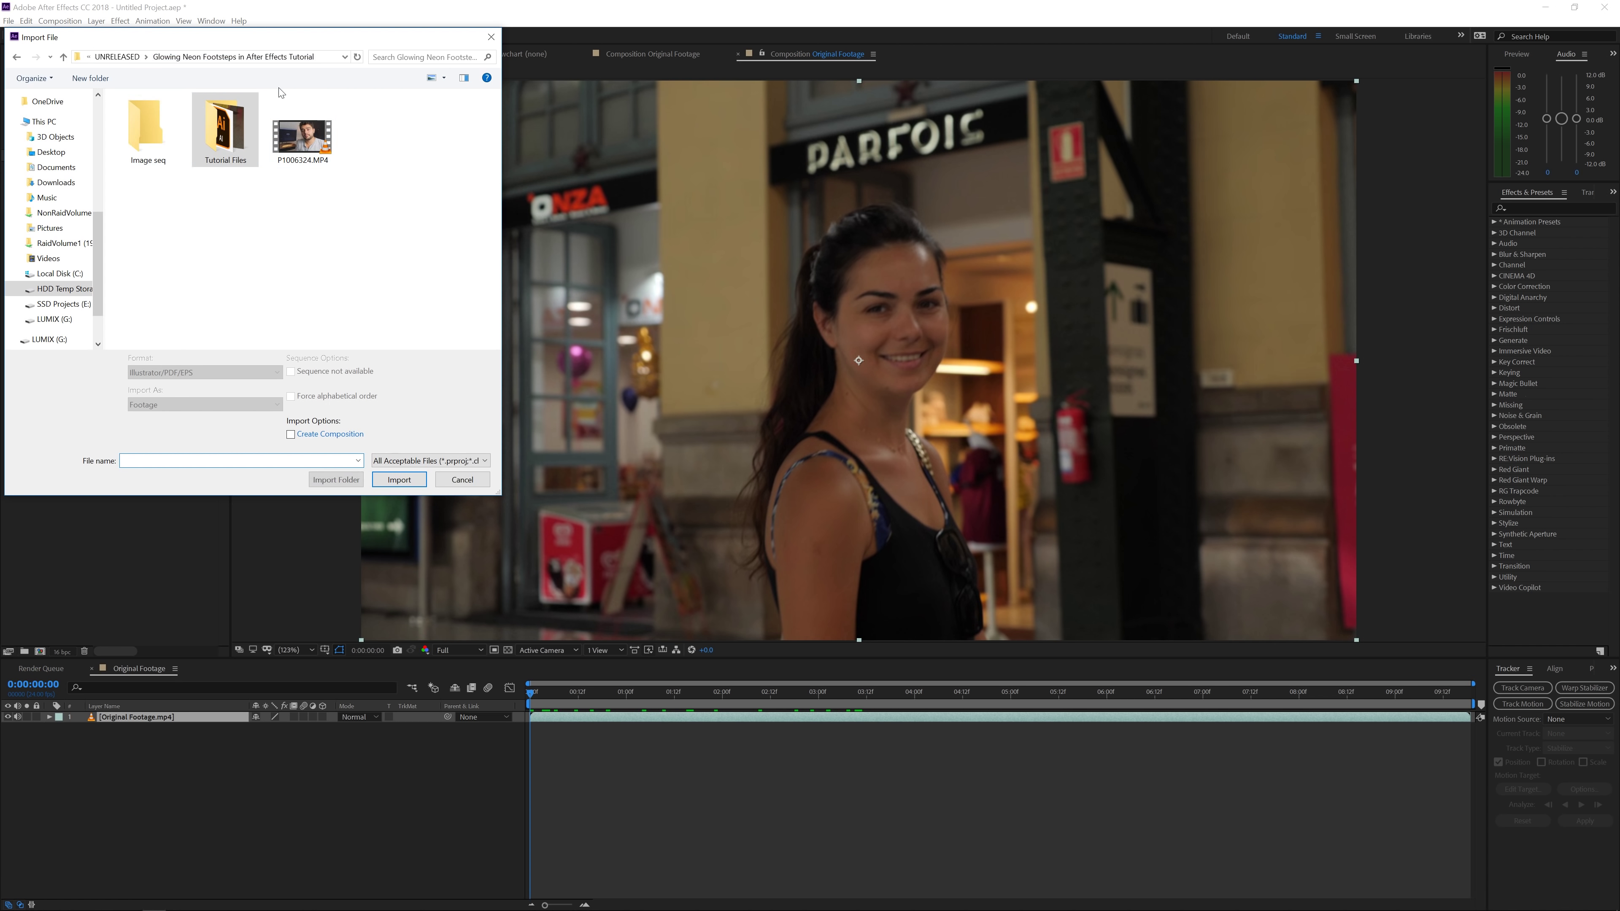
double_click(131, 141)
double_click(150, 118)
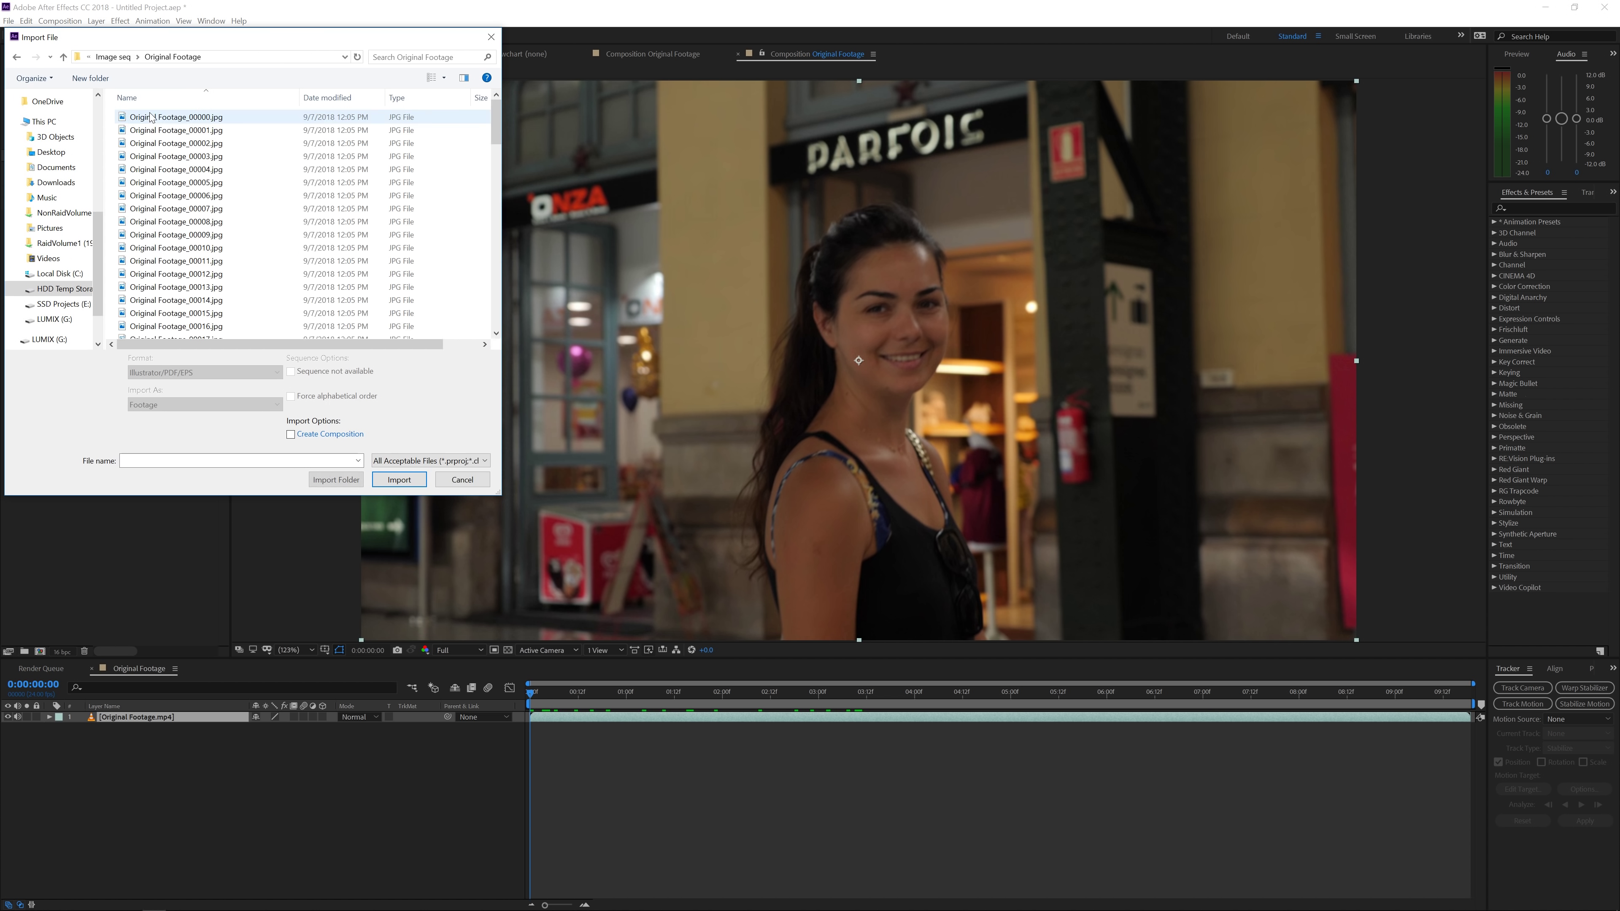
click(150, 118)
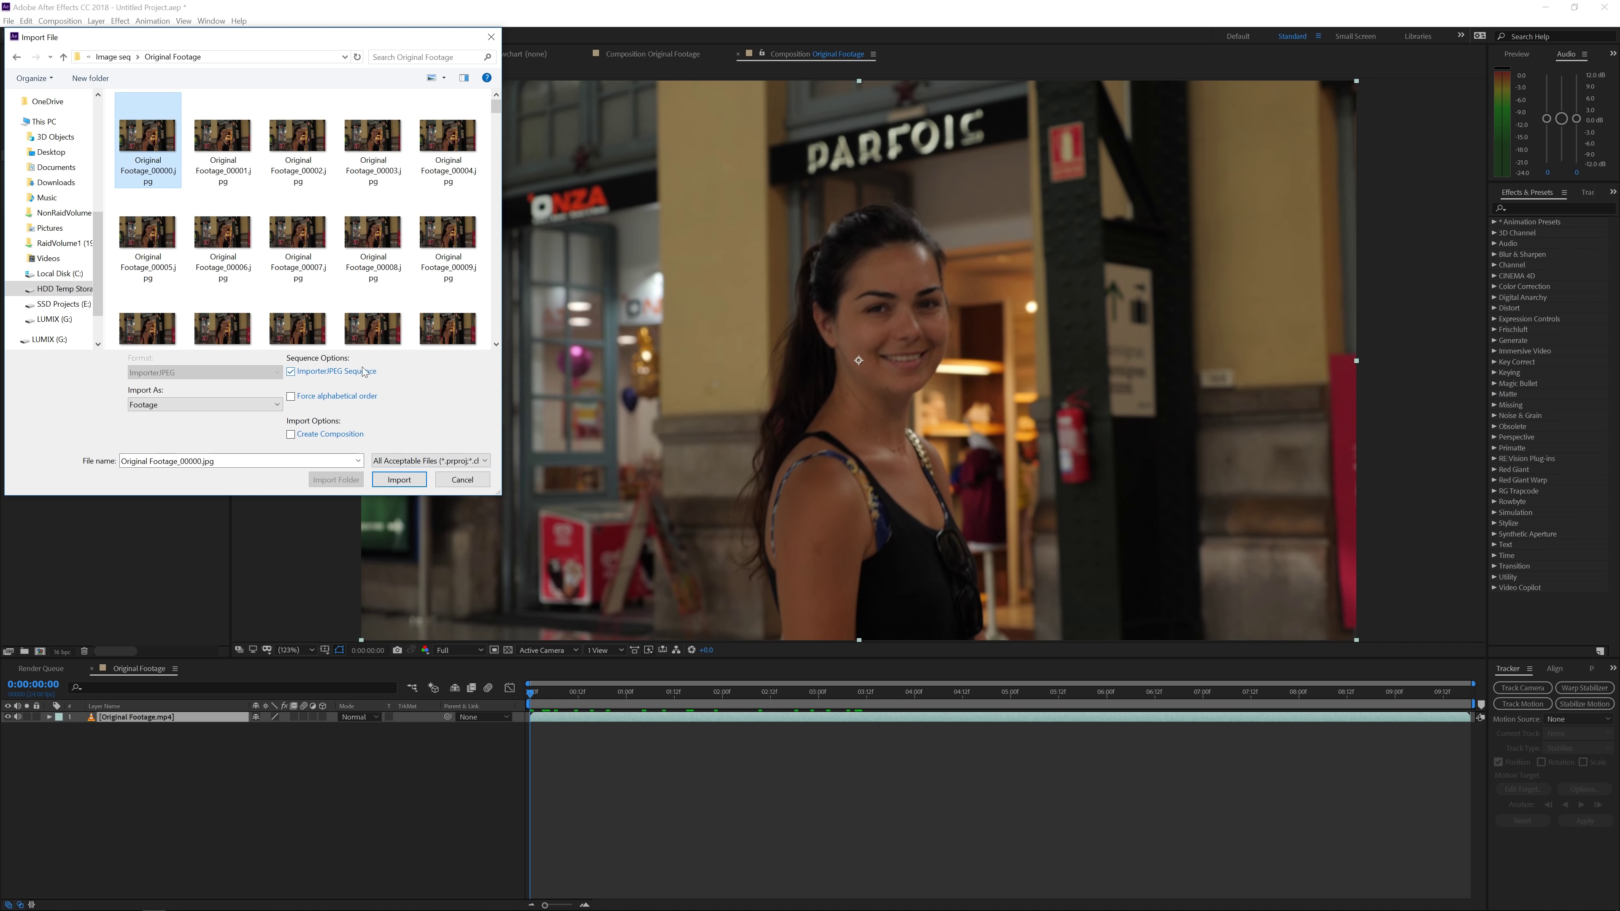
click(399, 479)
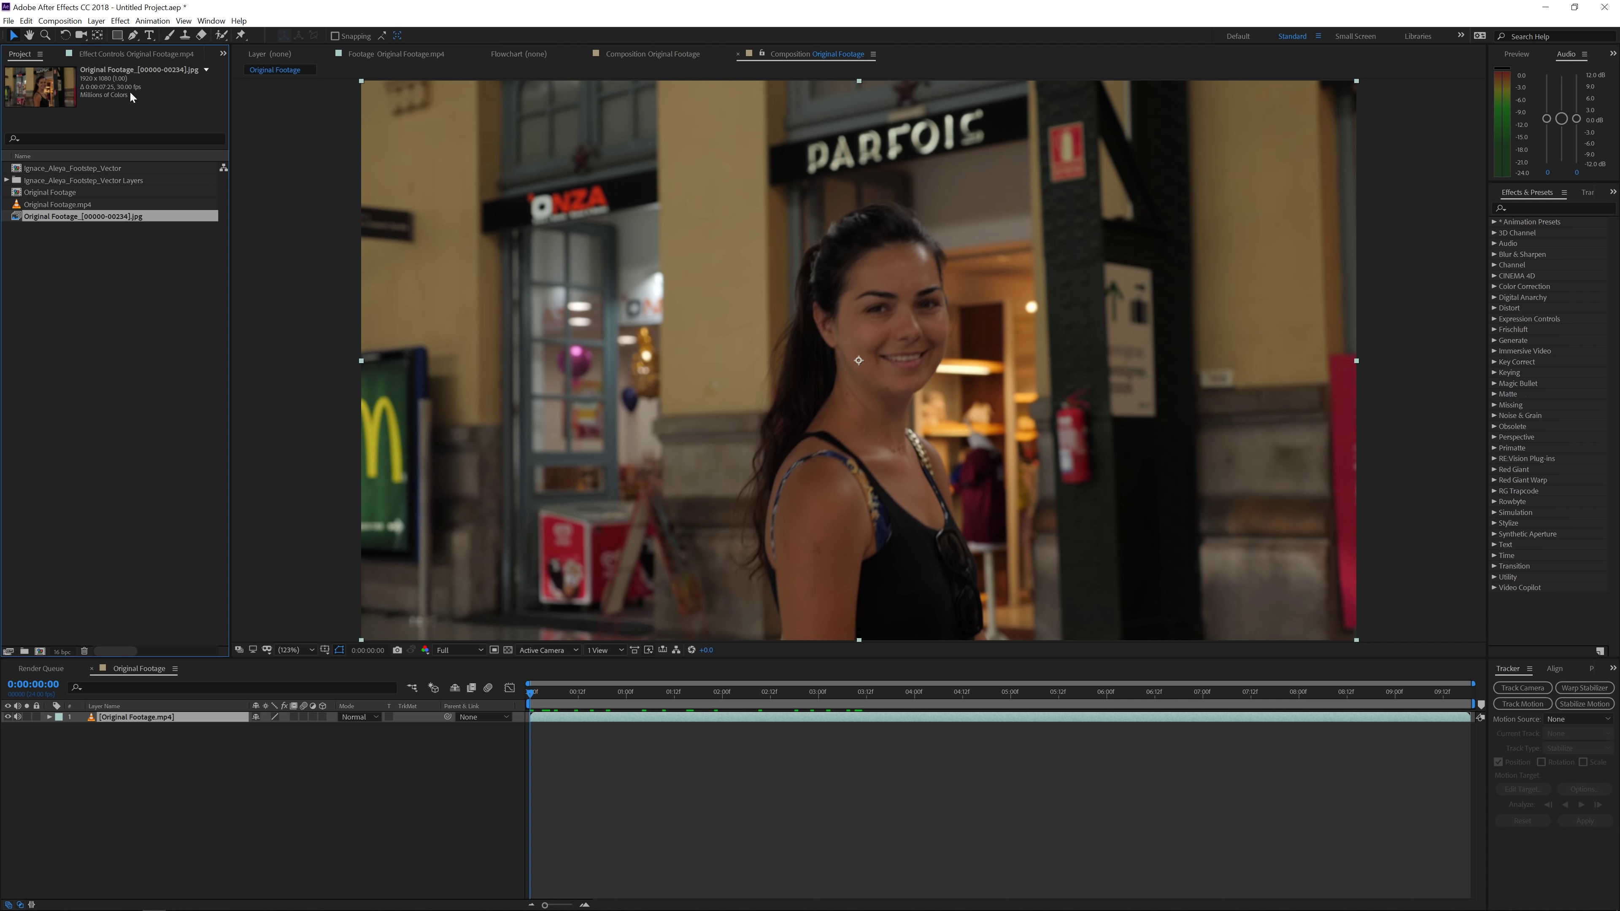
Interpret the imported JPEG sequence at an assumed frame rate of 24 frames per second
right_click(116, 223)
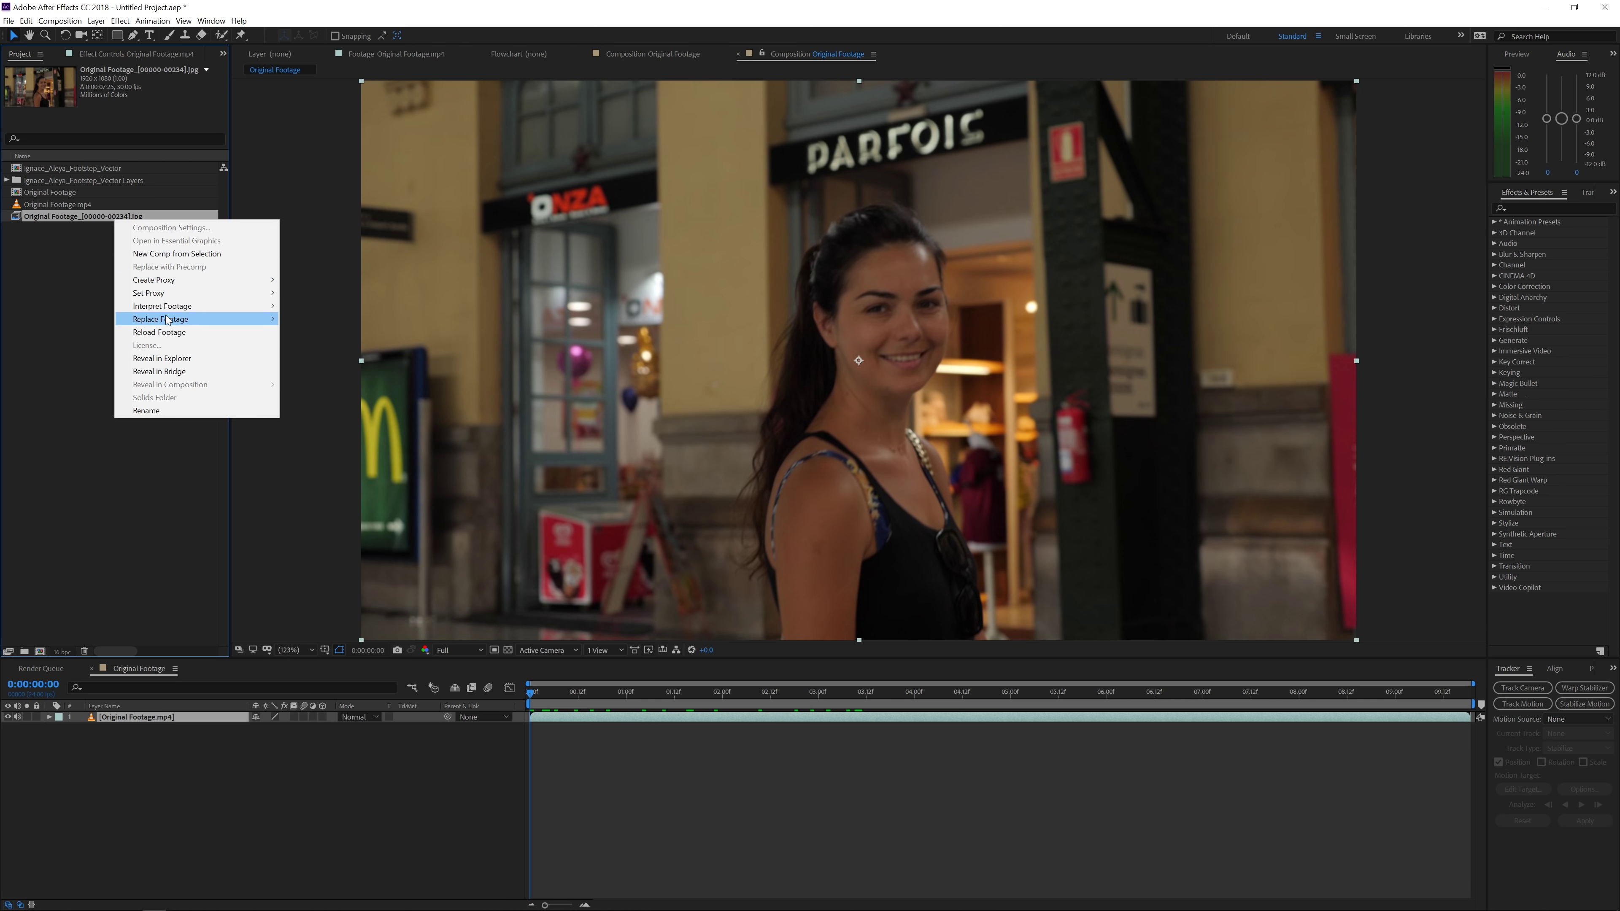
mouse_move(176, 310)
click(382, 307)
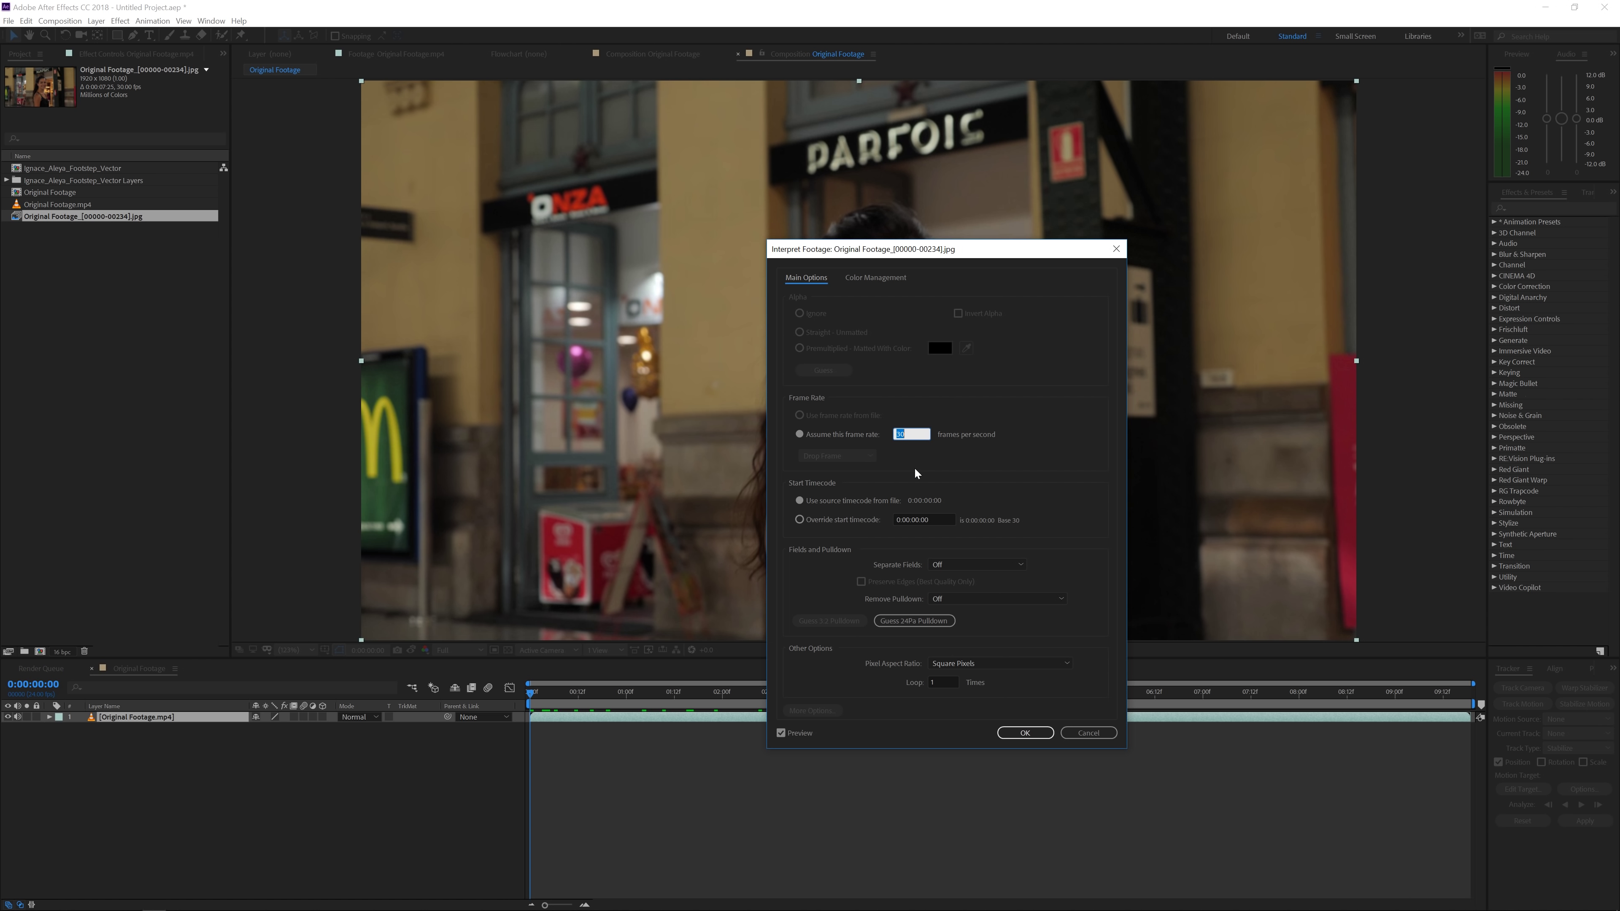
text(24)
click(1024, 732)
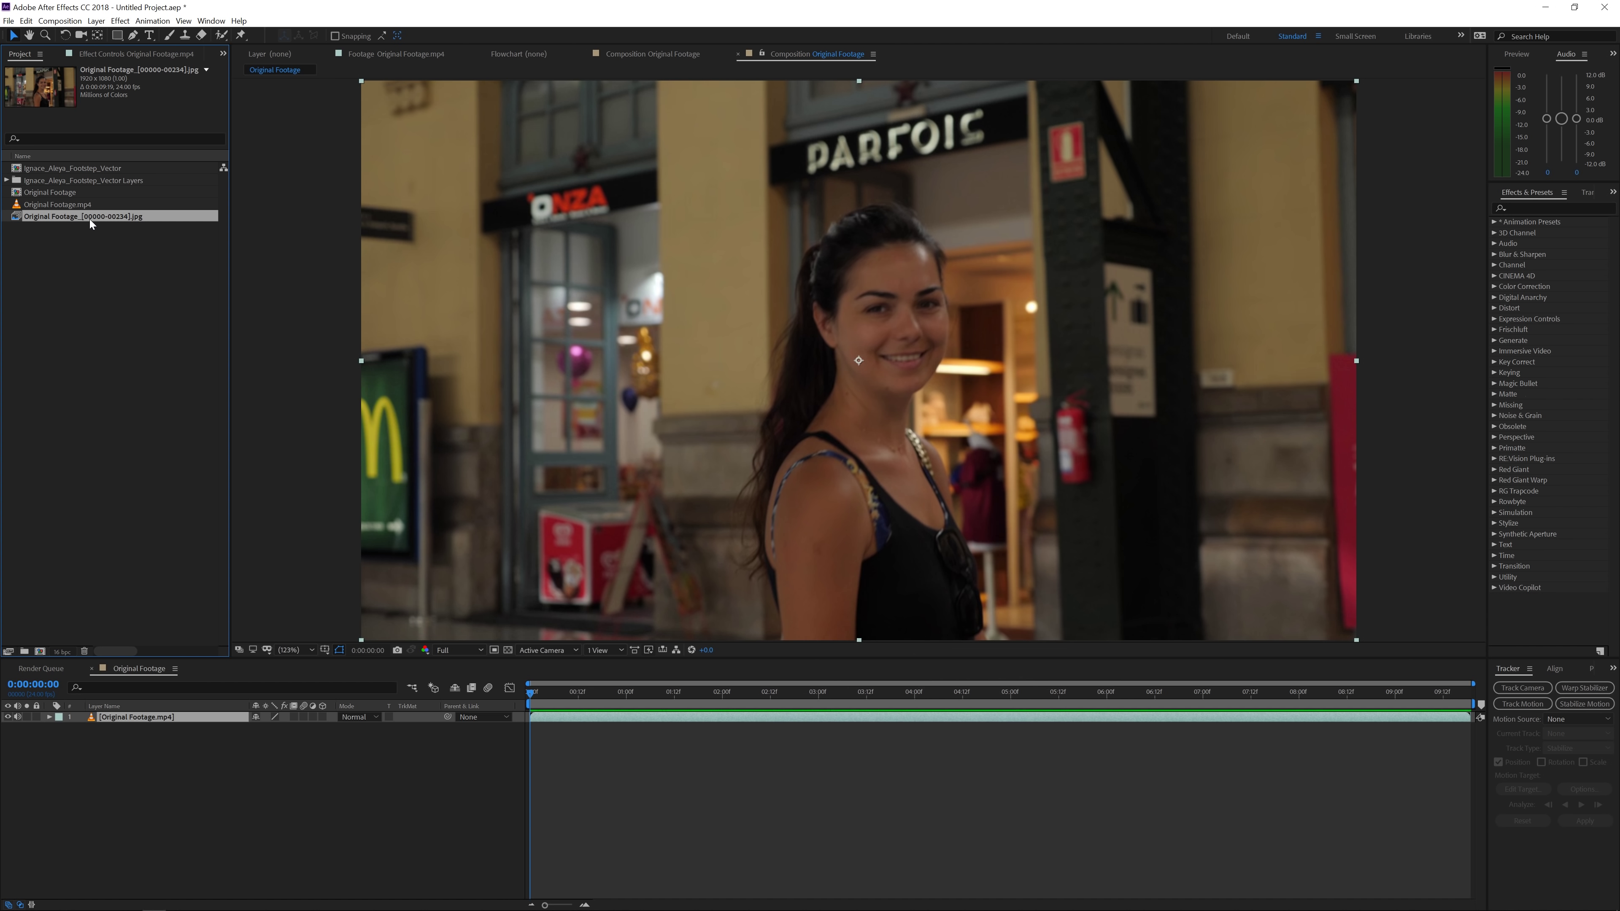
Add the JPEG sequence to the Original Footage composition, above the mp4 layer
drag(96, 221, 163, 719)
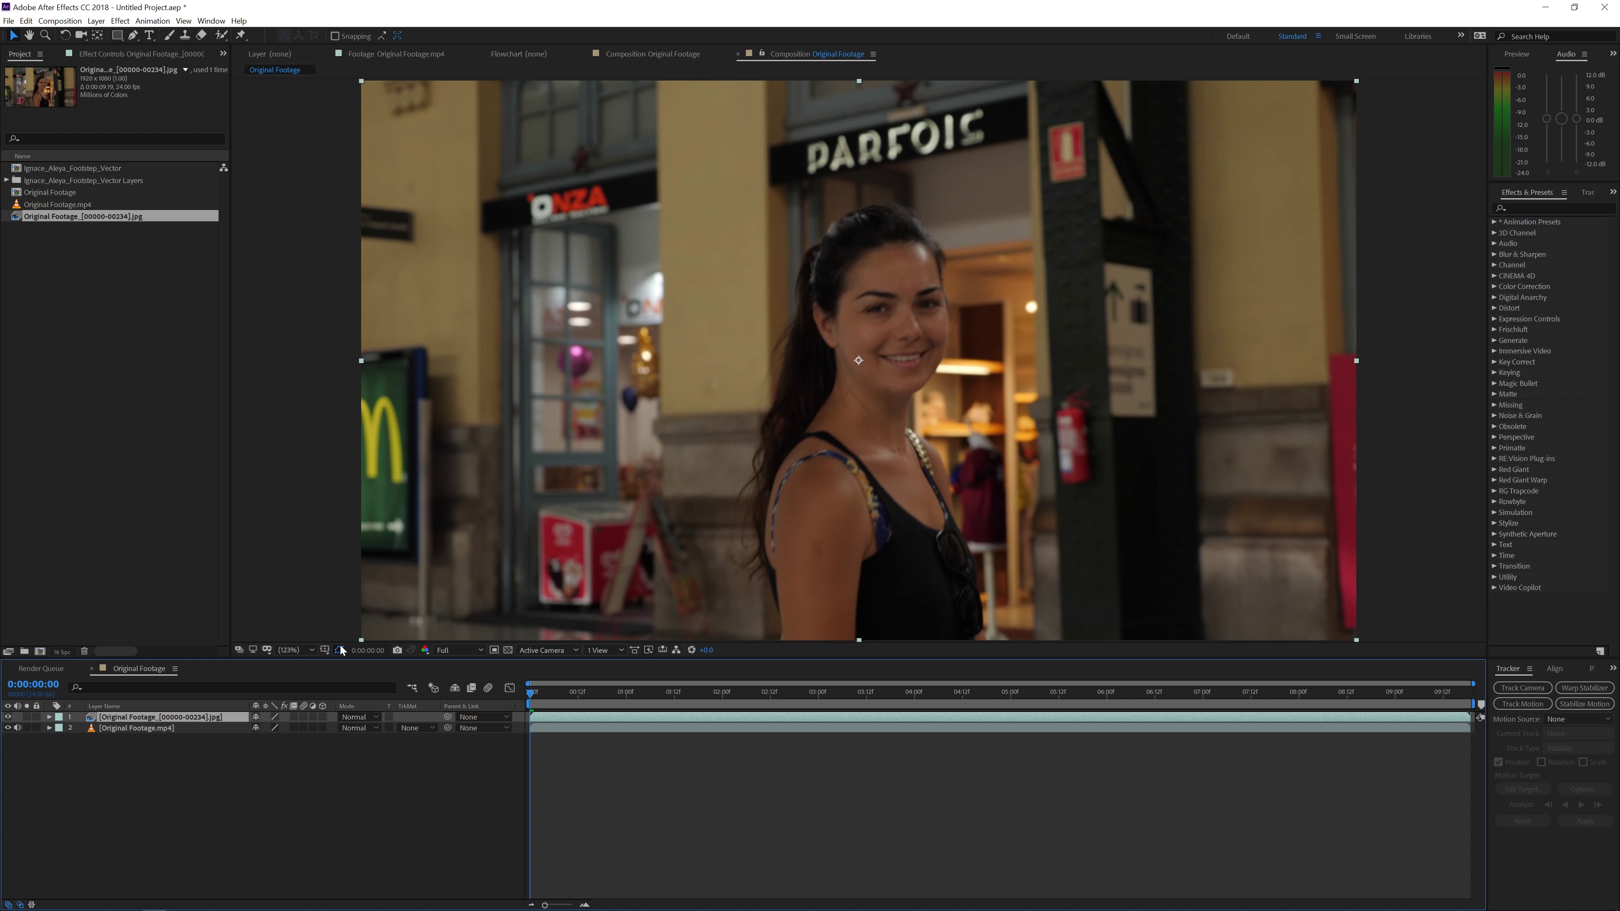
Open the JPEG sequence layer in mocha AE and create the Original Footage project for frames 0 to 234 at 24 fps
click(183, 20)
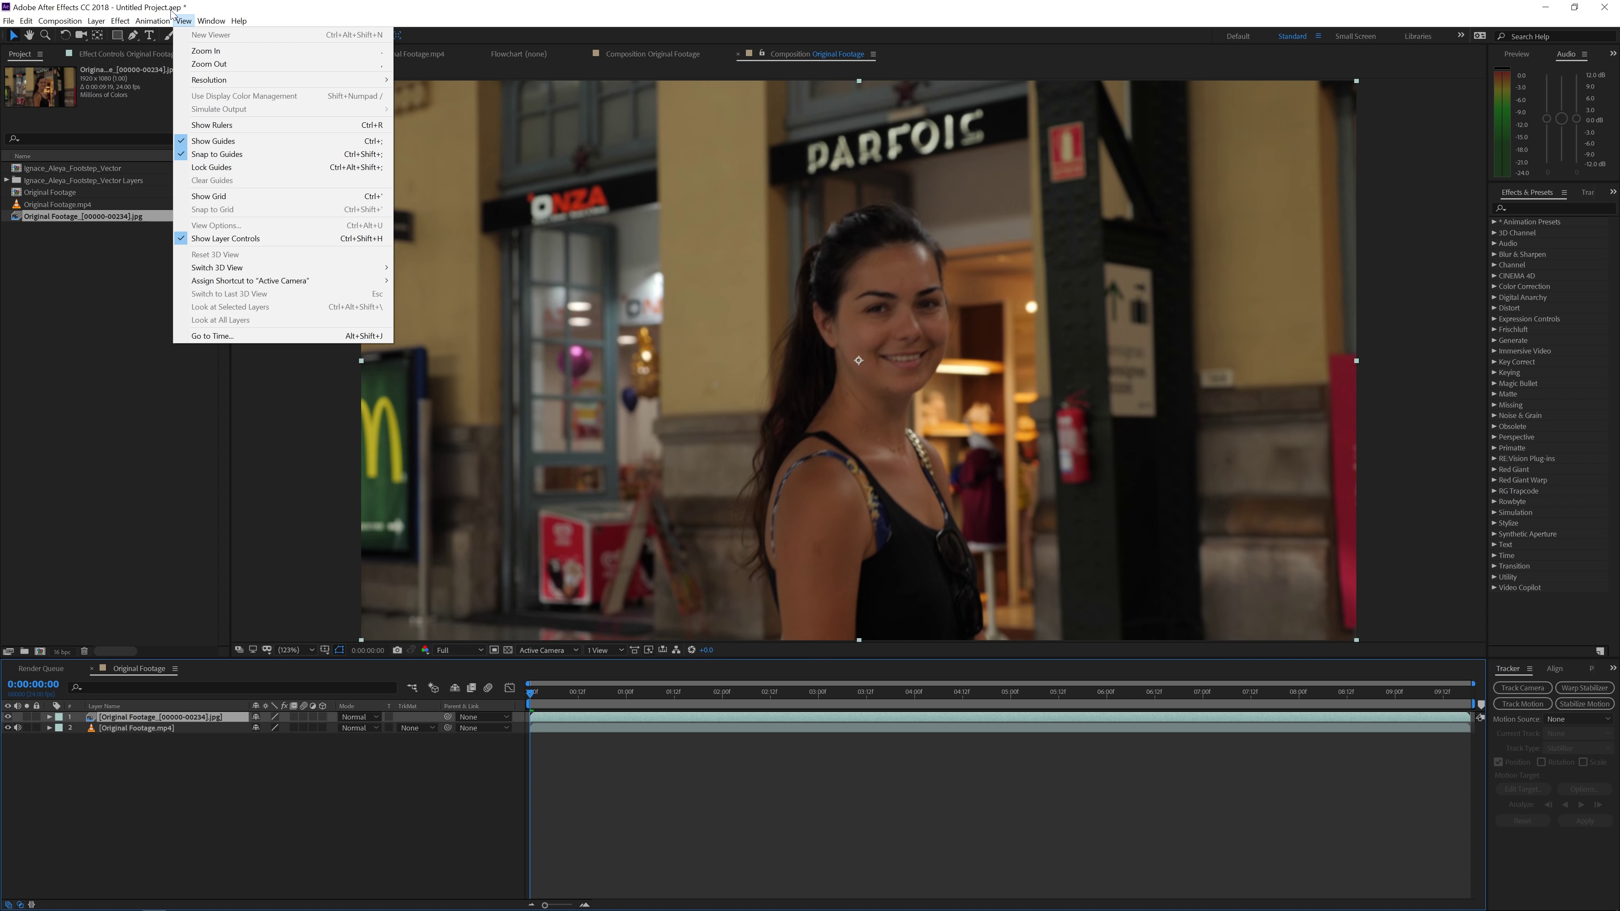
mouse_move(142, 22)
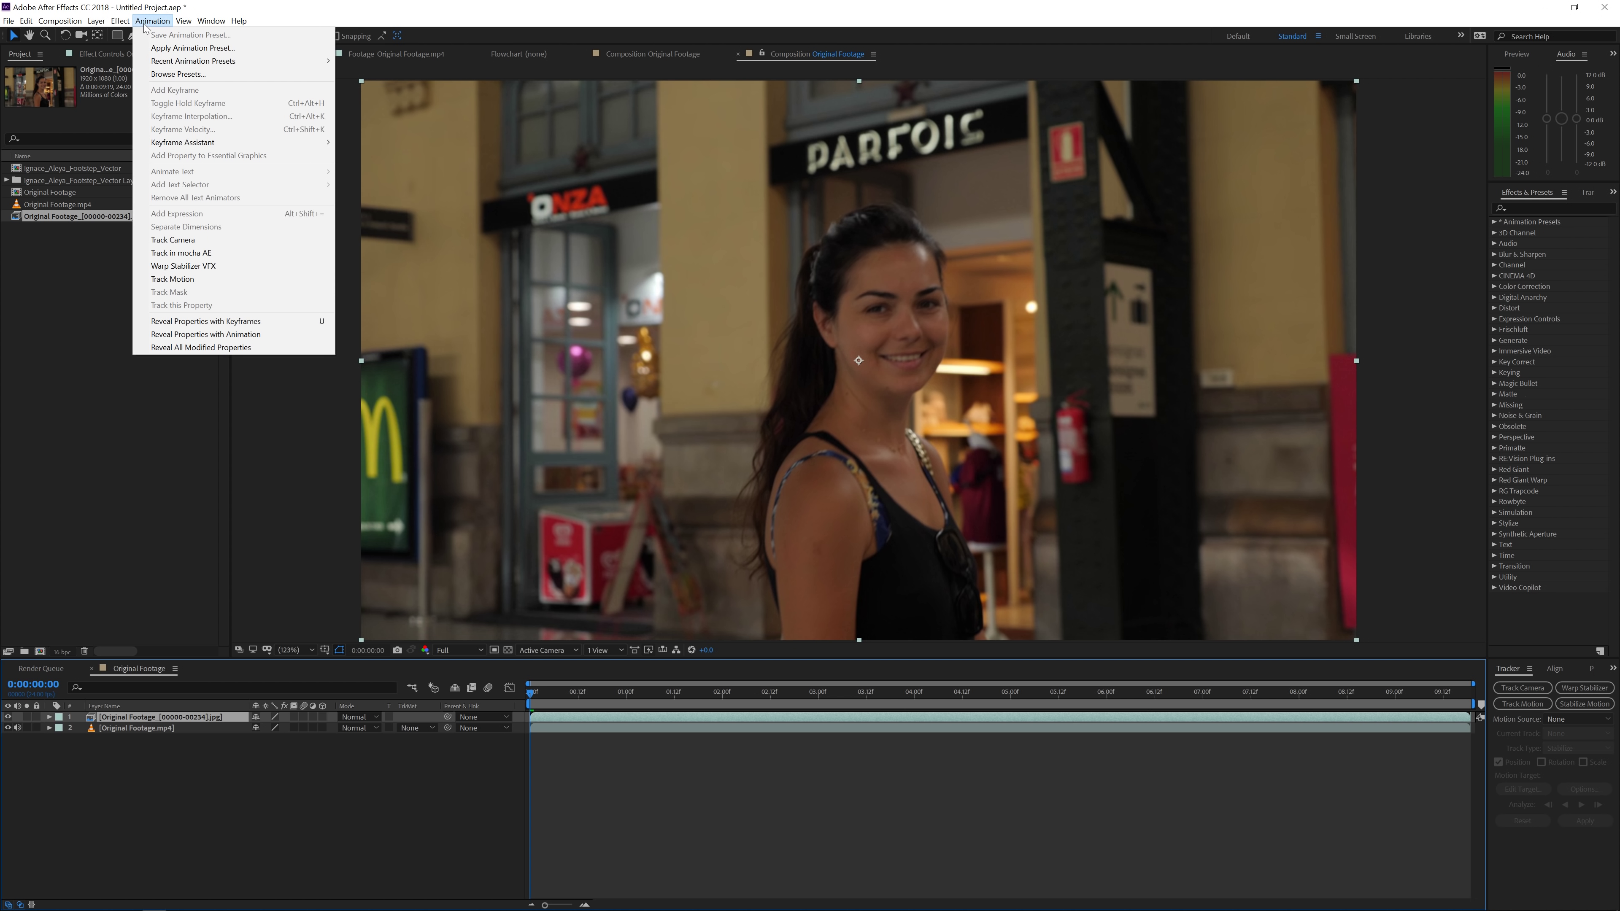
click(198, 256)
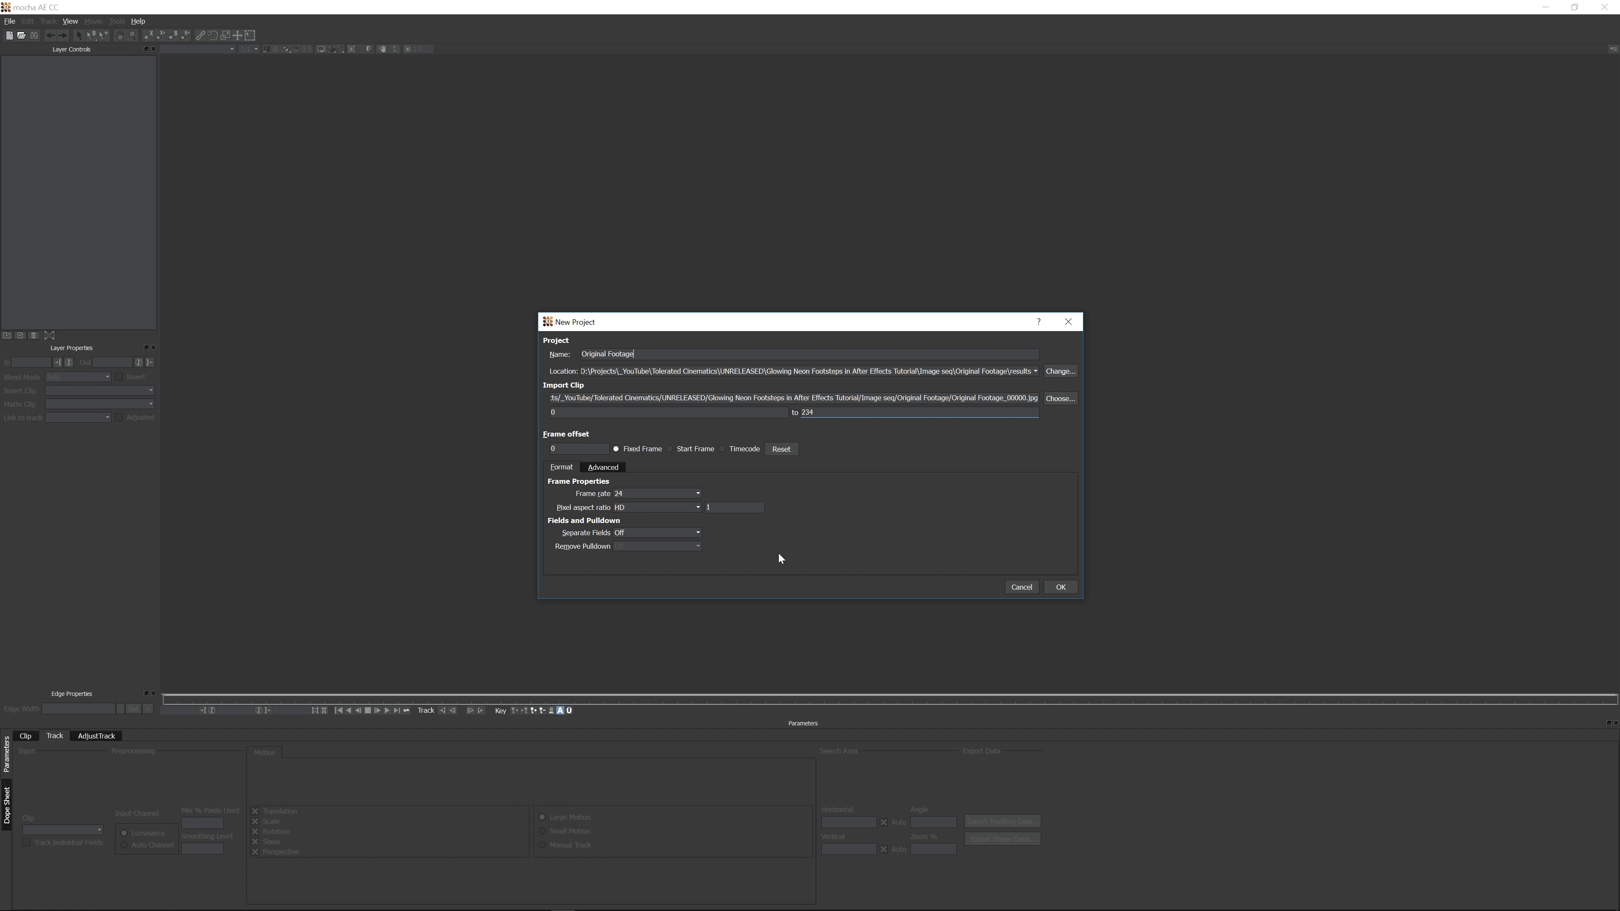
click(1058, 587)
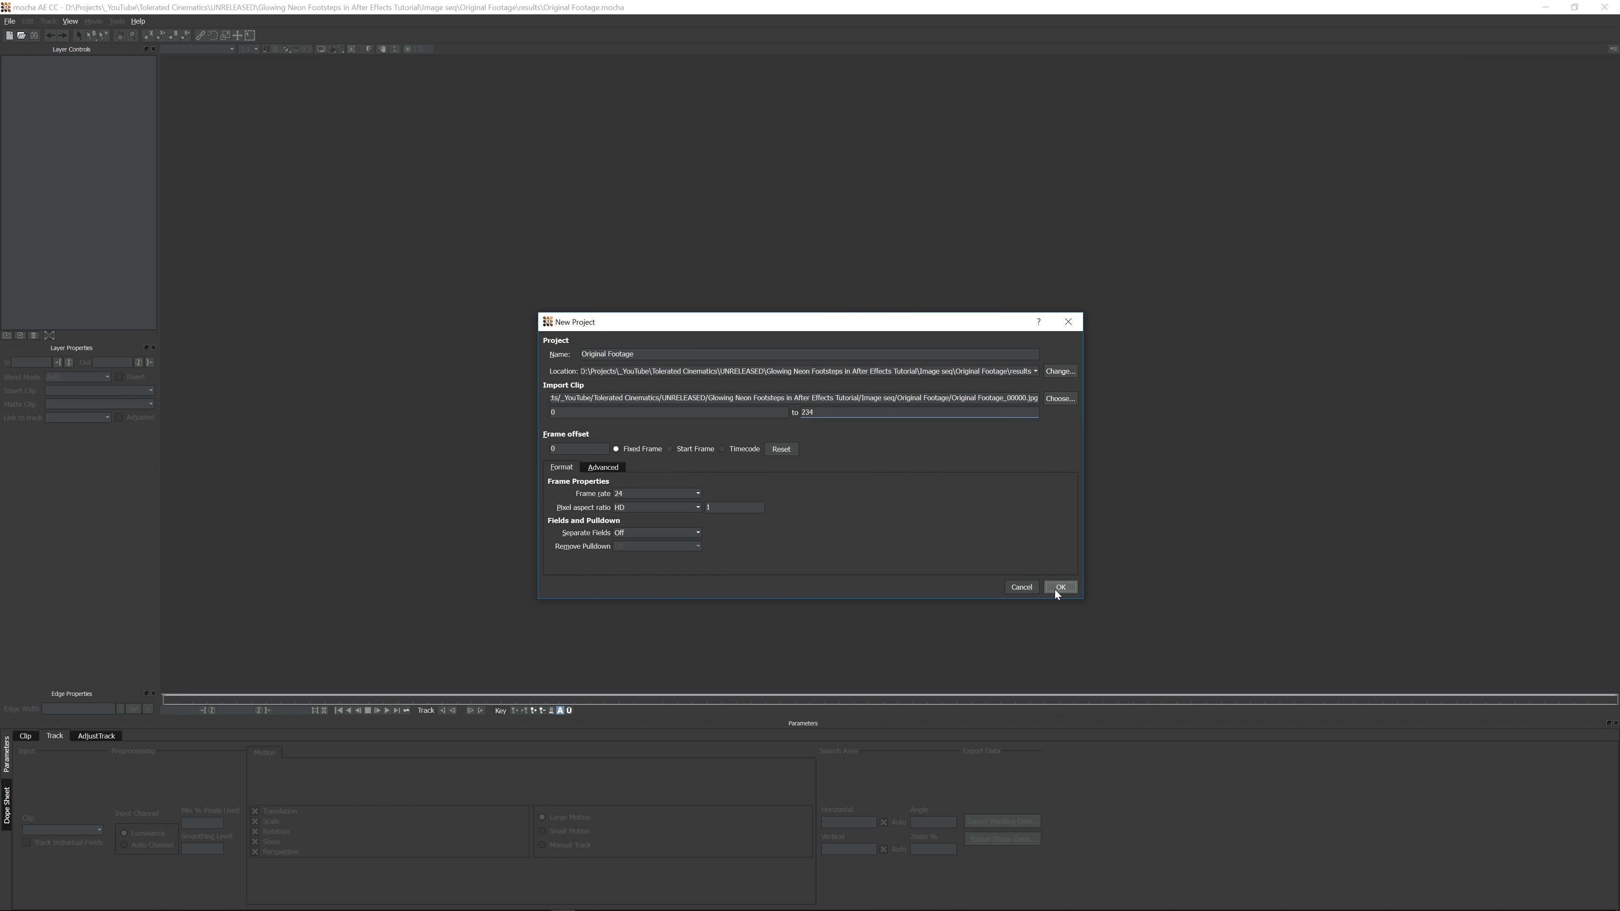
At frame 90, draw a closed four-point X-spline on the floor beside the woman's planted foot
drag(166, 698, 717, 698)
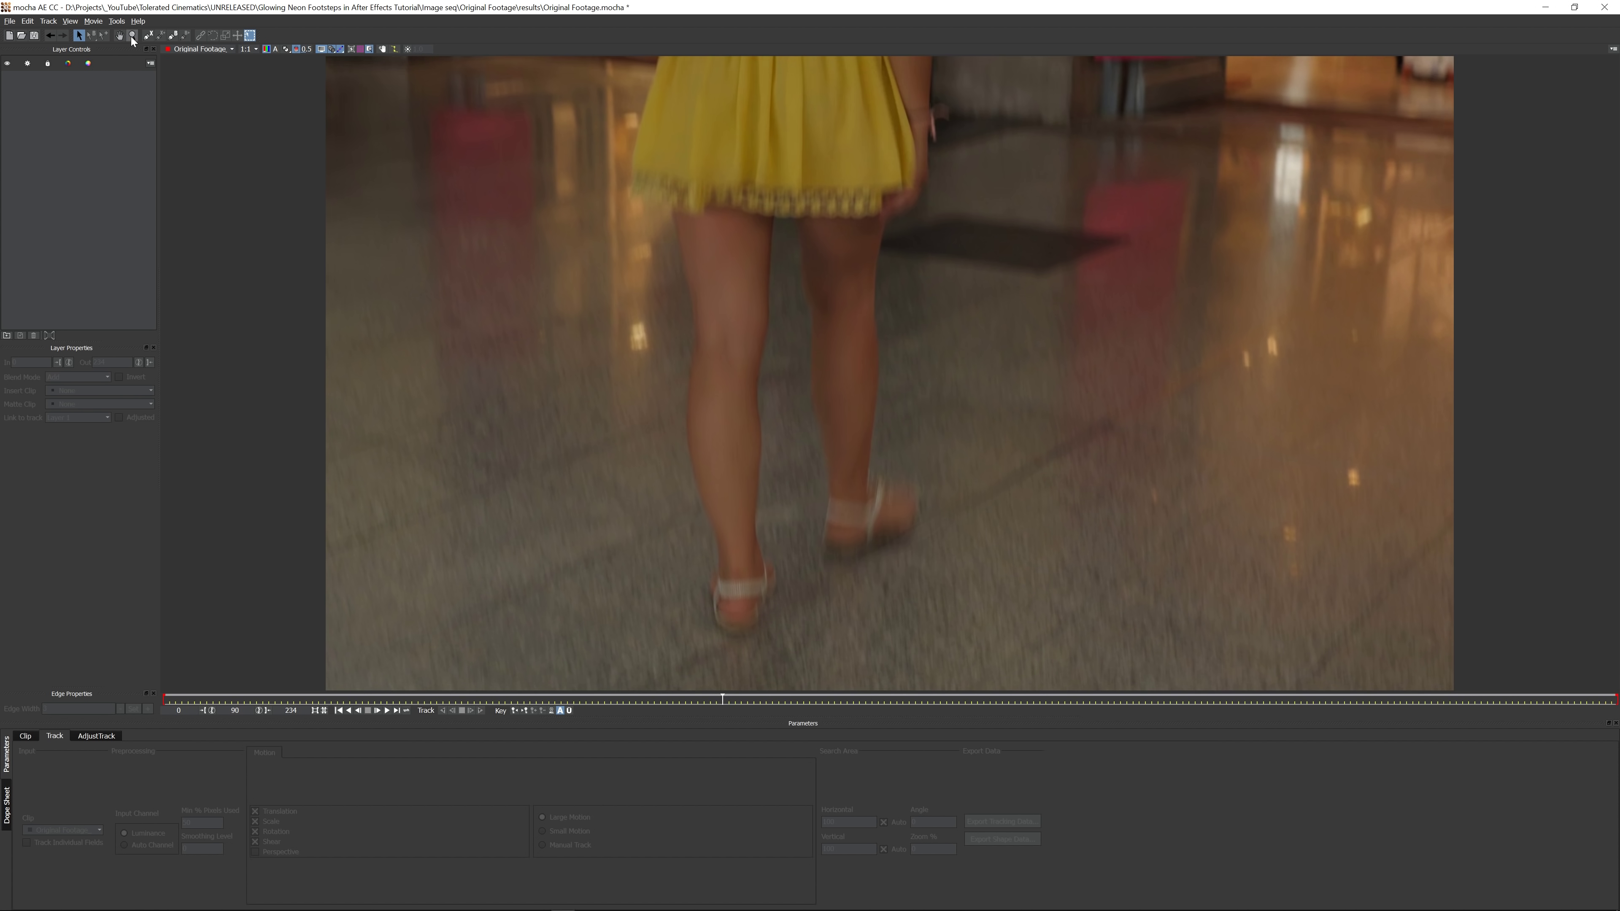
click(151, 37)
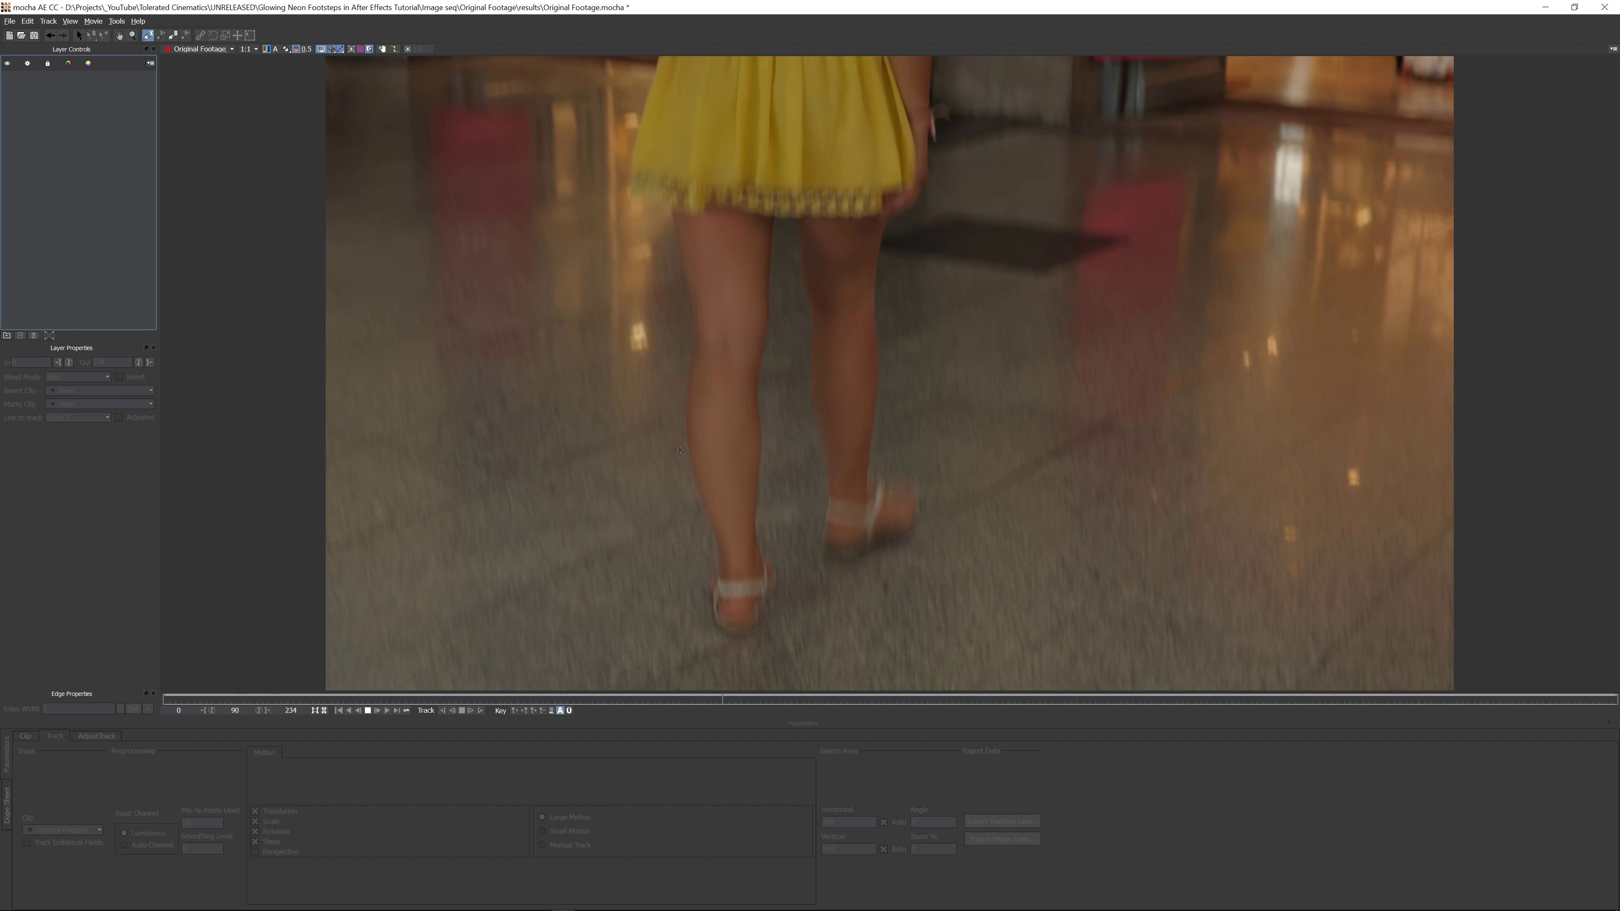
click(663, 461)
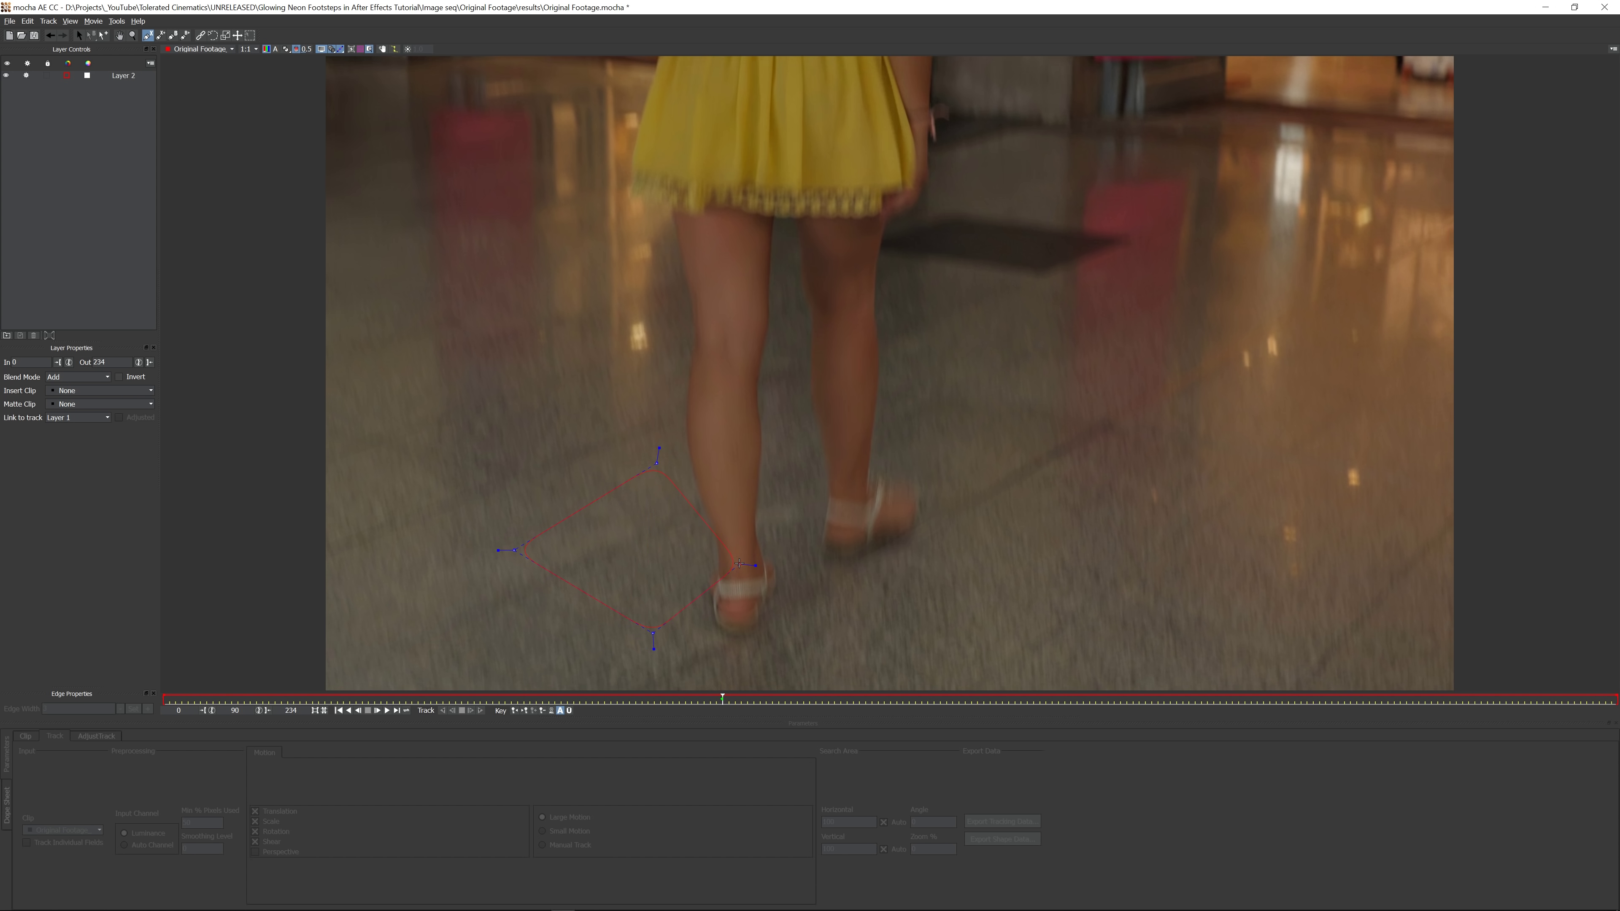
right_click(693, 544)
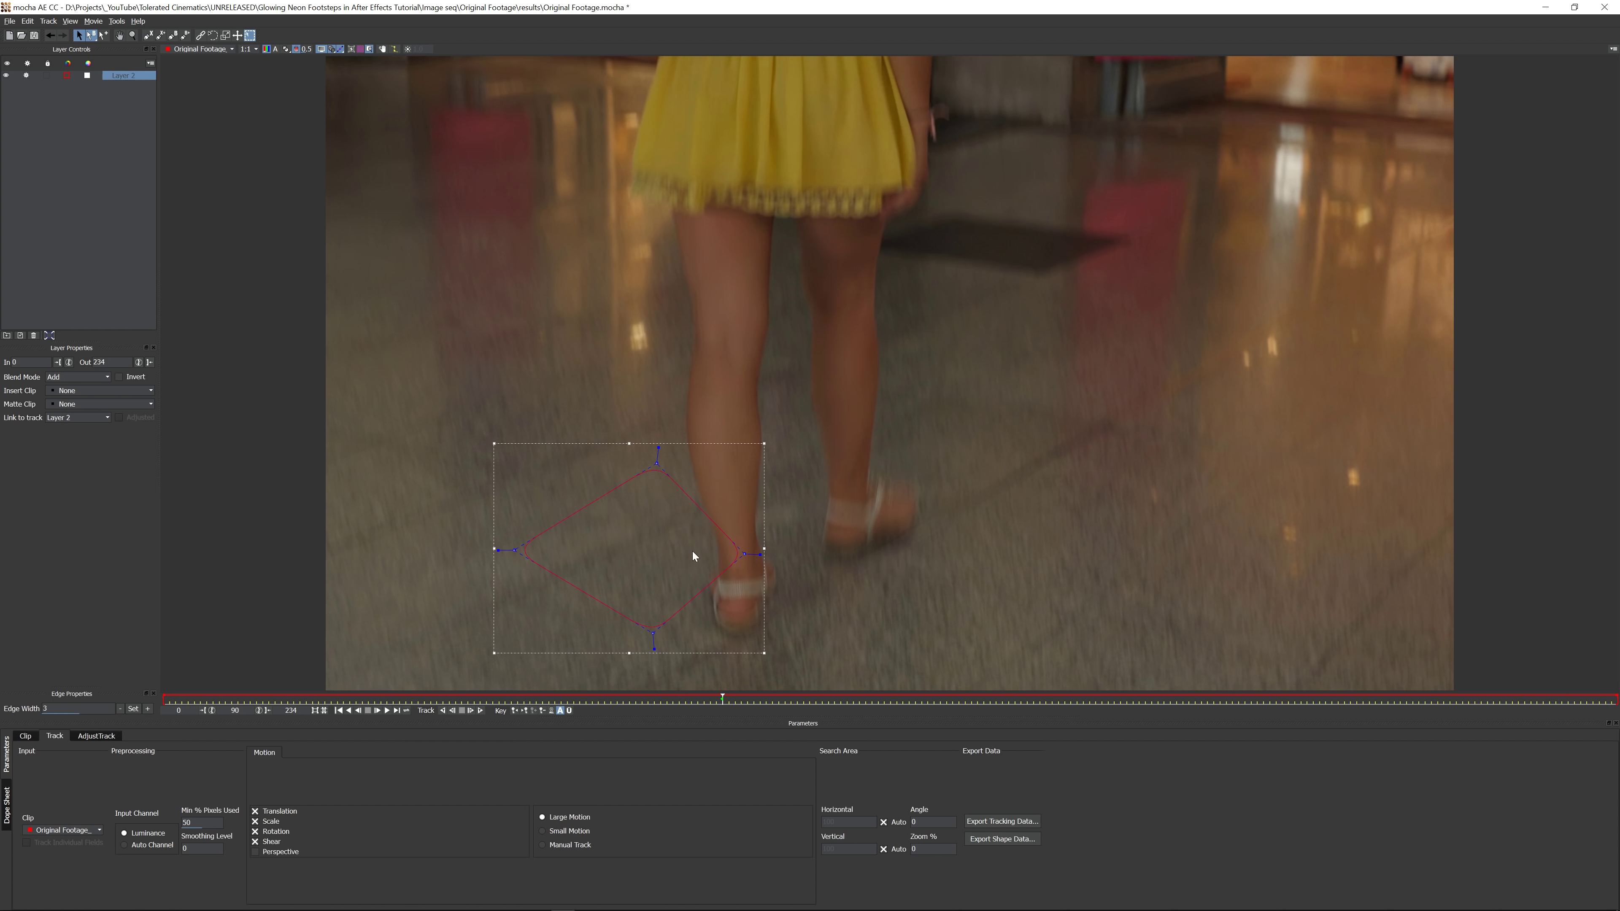
Move the spline's four points closer around the planted foot and the floor beside it at frame 90
drag(655, 463, 684, 502)
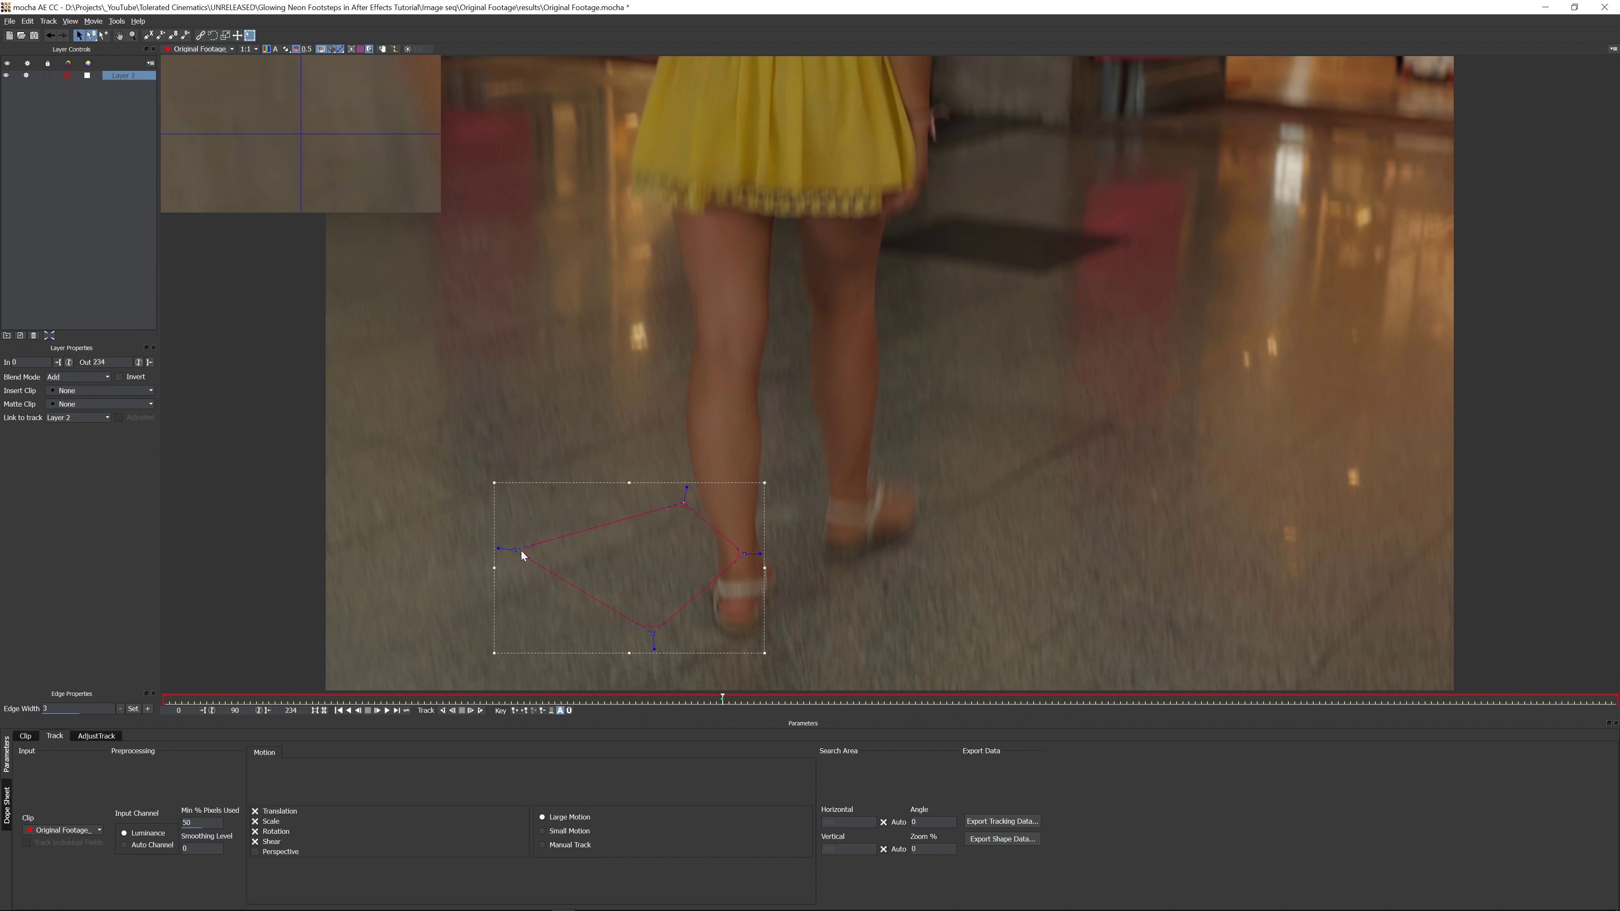
drag(514, 550, 589, 568)
drag(655, 642, 806, 669)
drag(744, 555, 863, 596)
drag(802, 670, 730, 667)
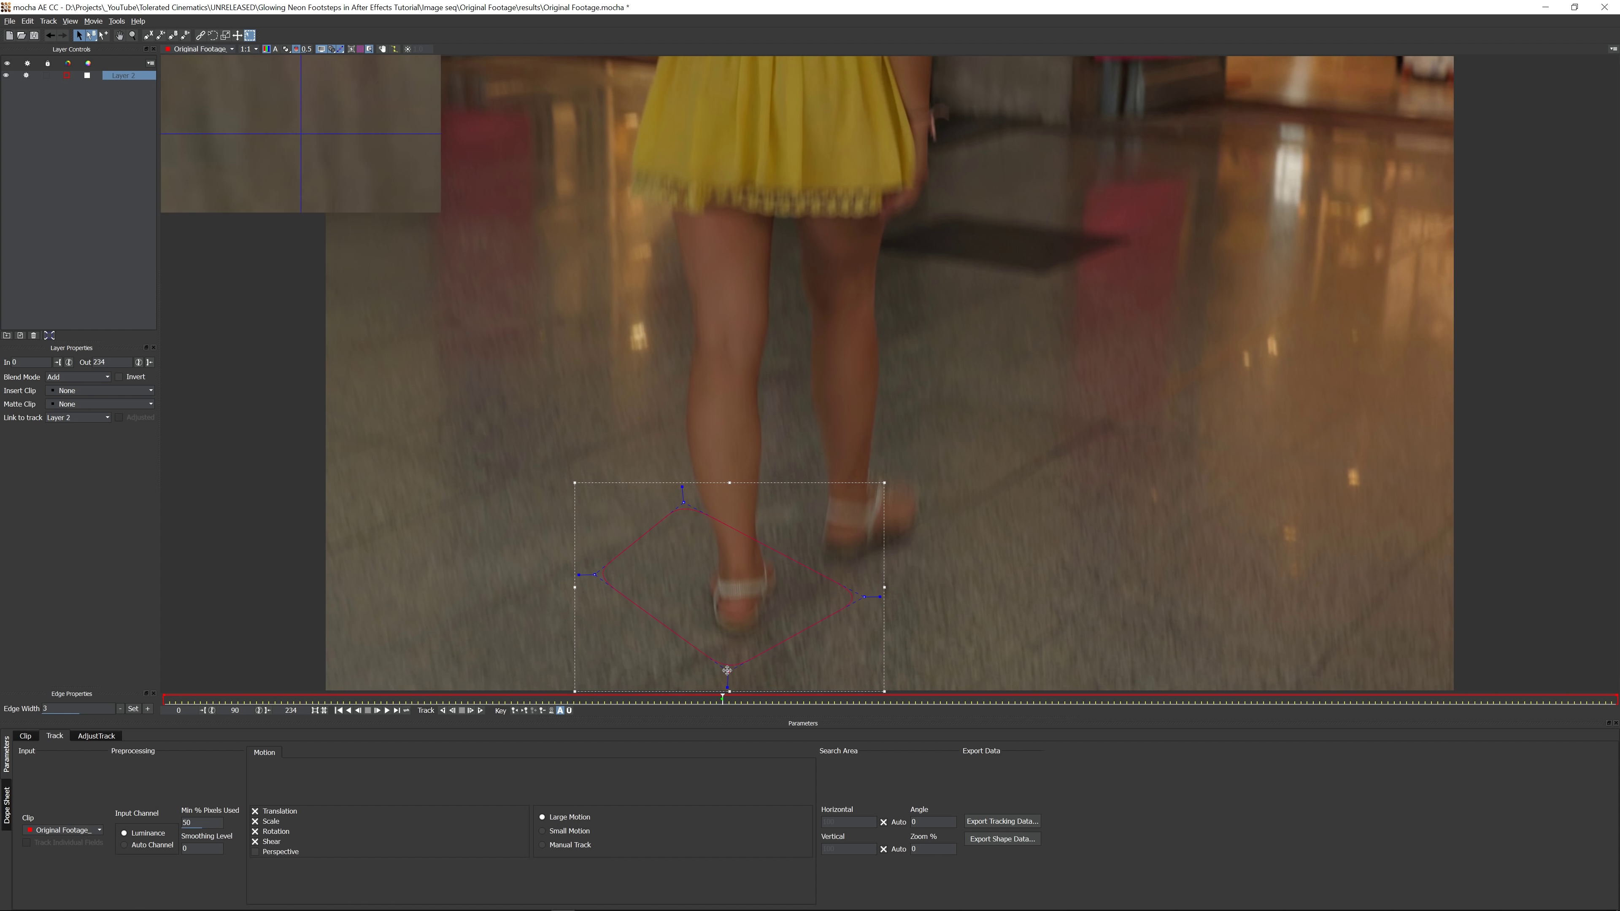
drag(864, 596, 764, 638)
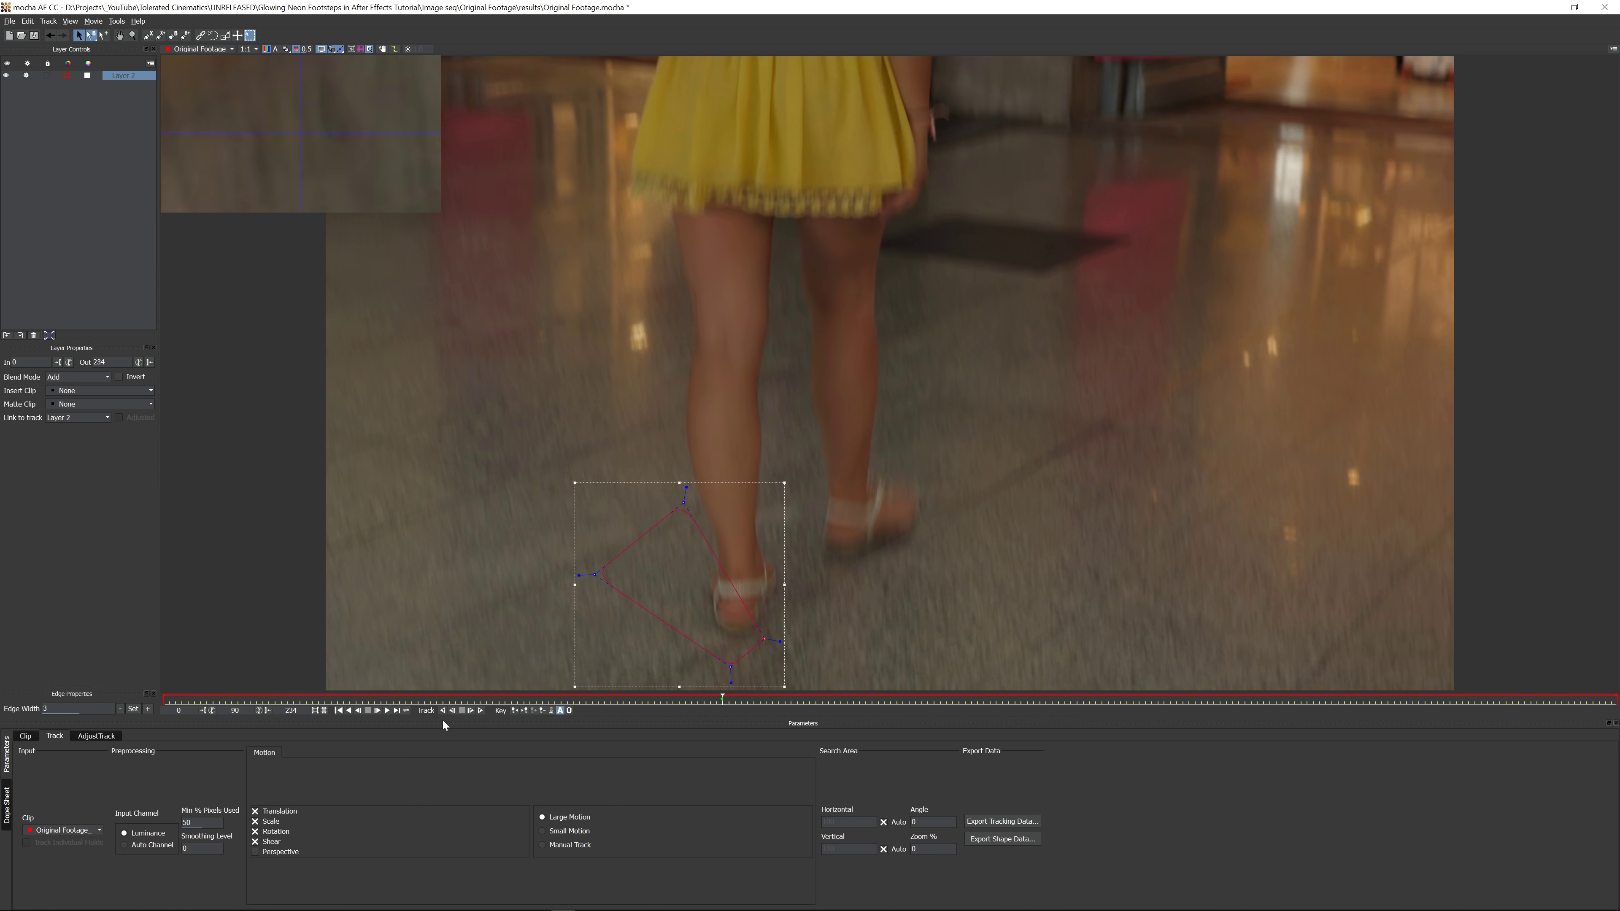
Try tracking the shape forward from frame 90, stop at frame 135, and return to frame 90
click(481, 709)
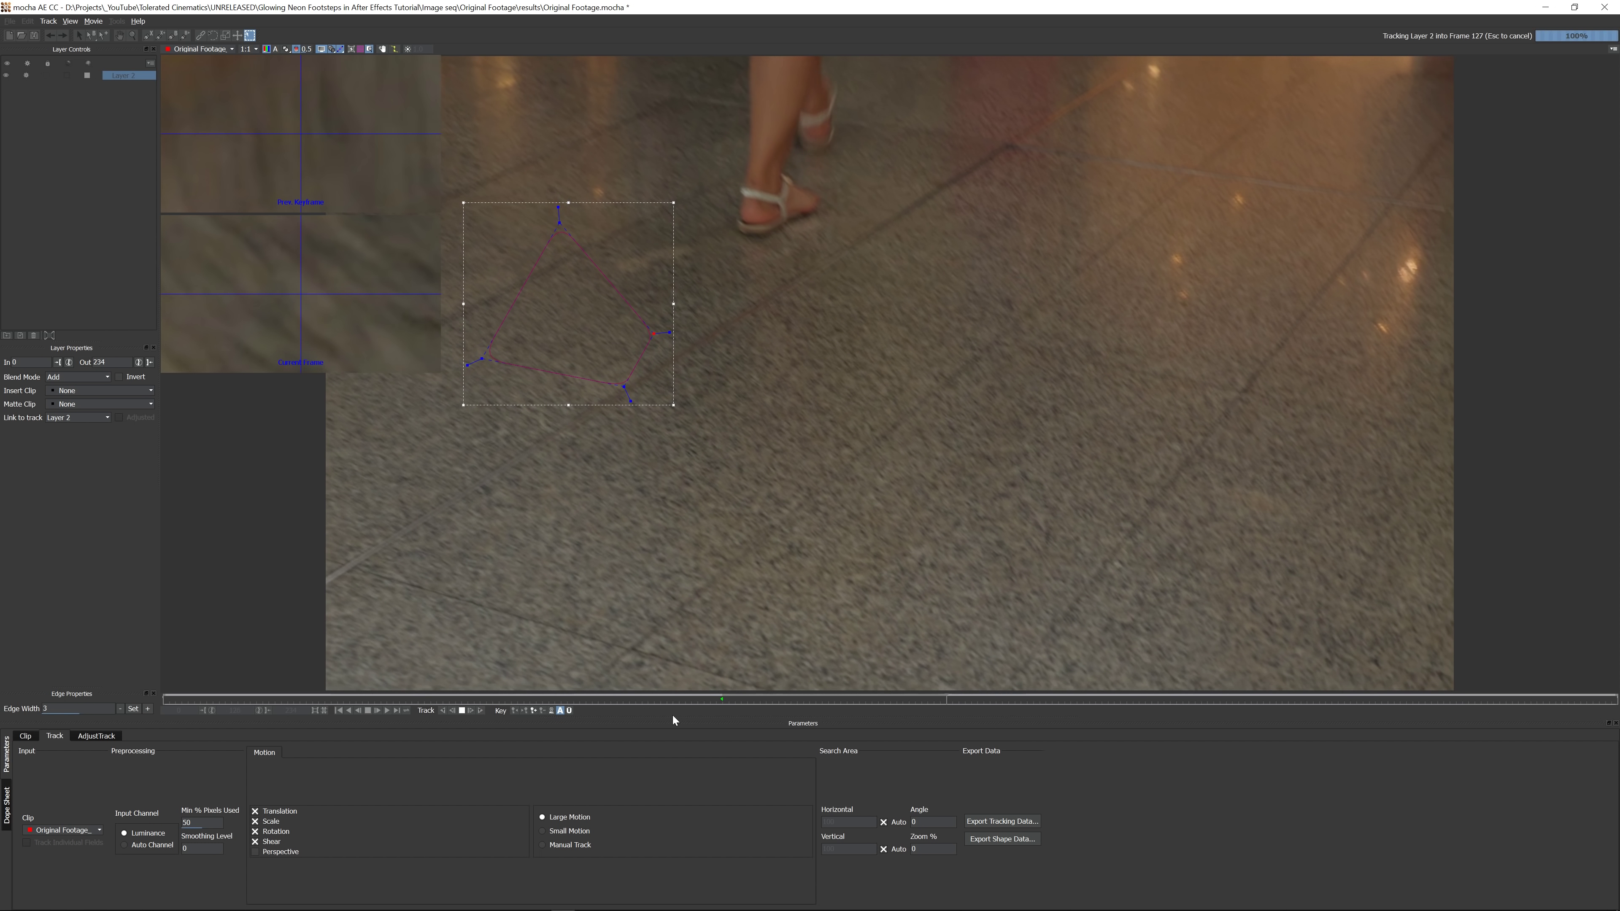
key(Escape)
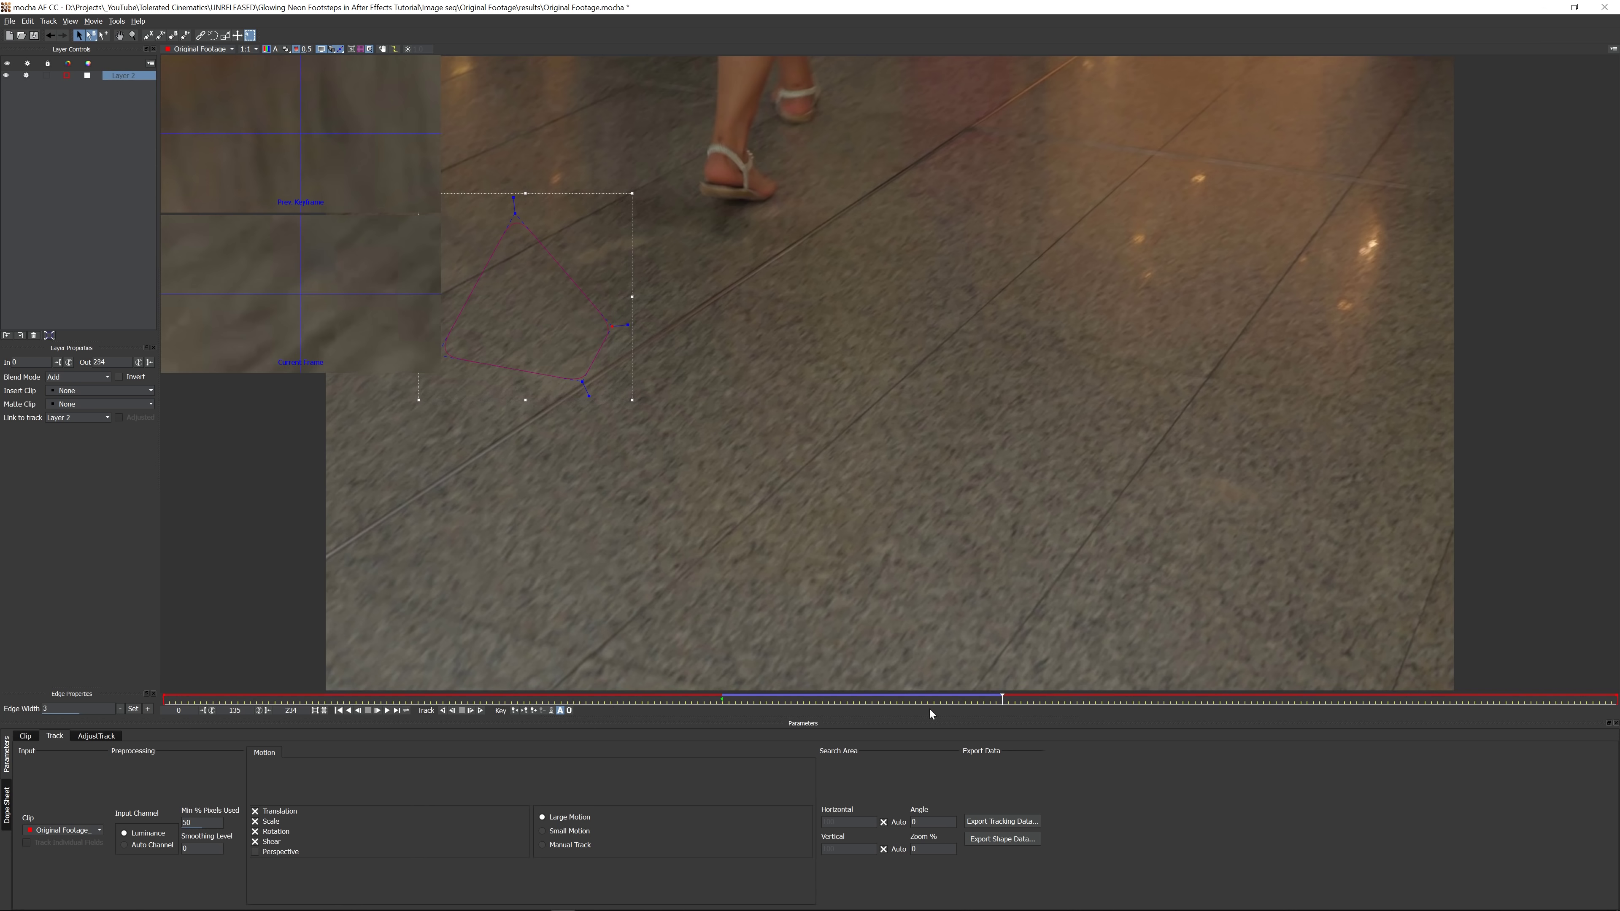
drag(1003, 698, 720, 714)
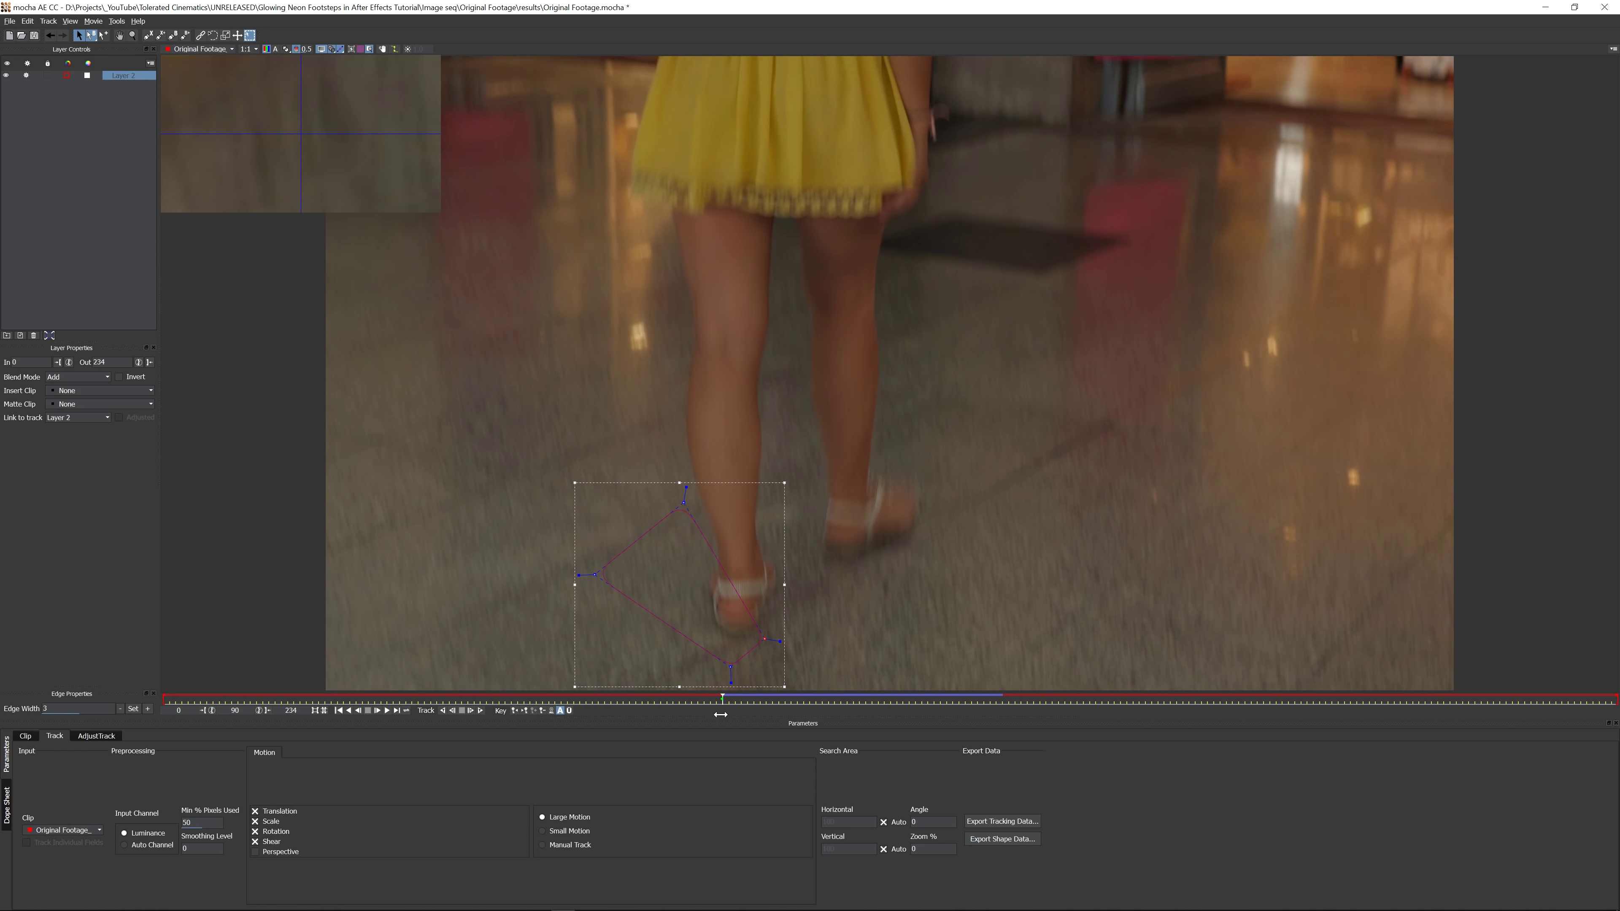
Reshape the spline to cover the floor beside and below the planted foot, and track it forward to frame 234
drag(675, 513, 648, 540)
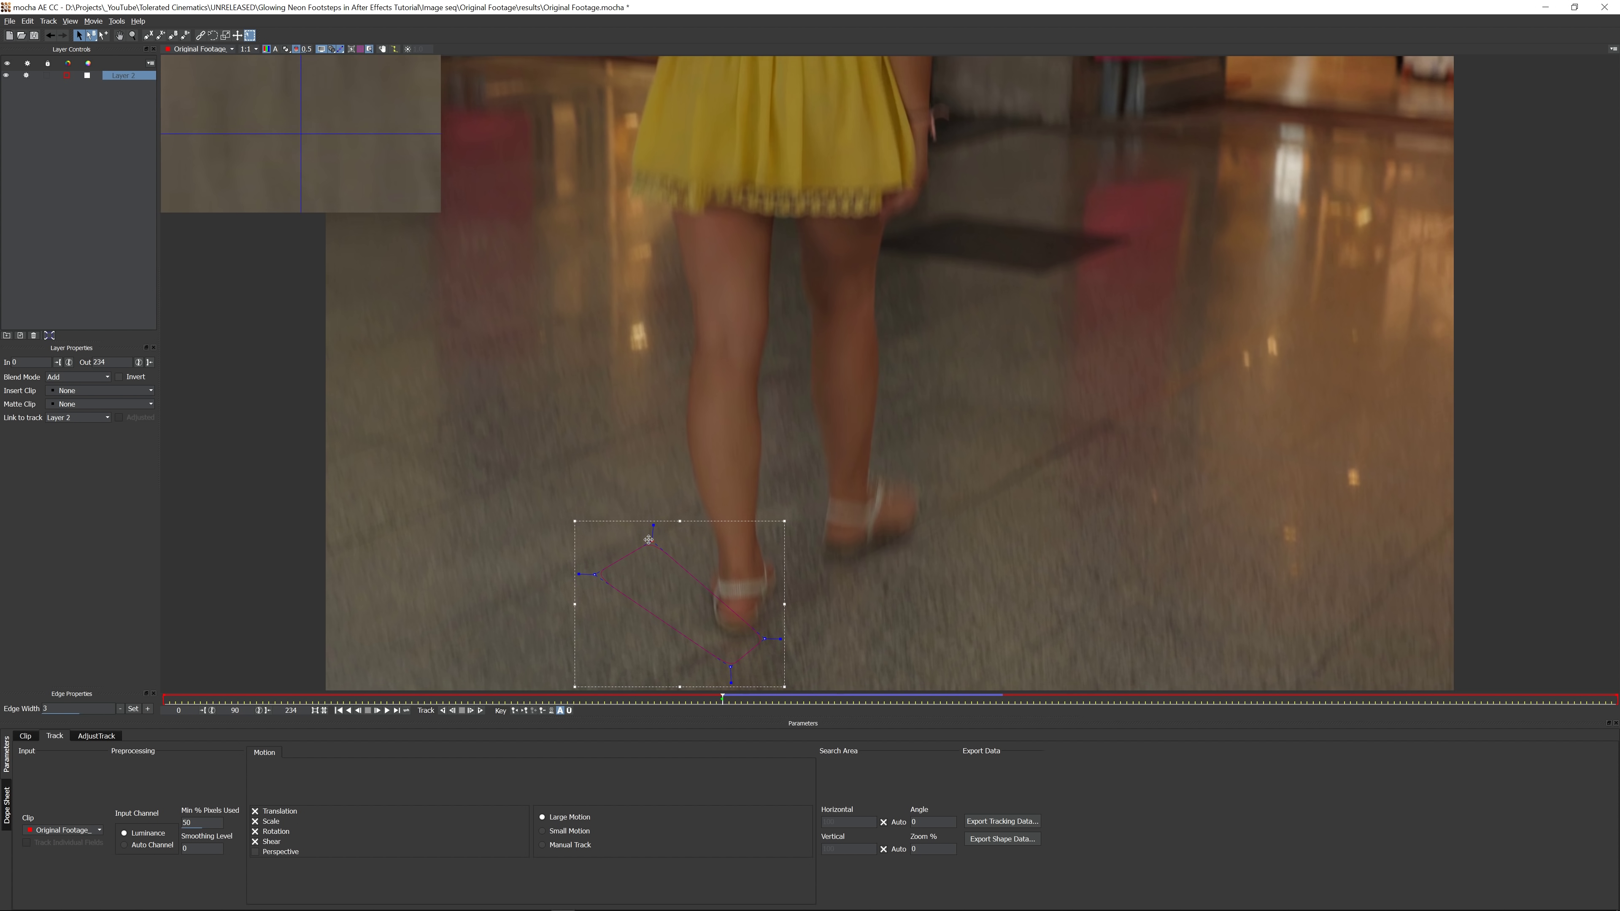
drag(764, 637, 717, 578)
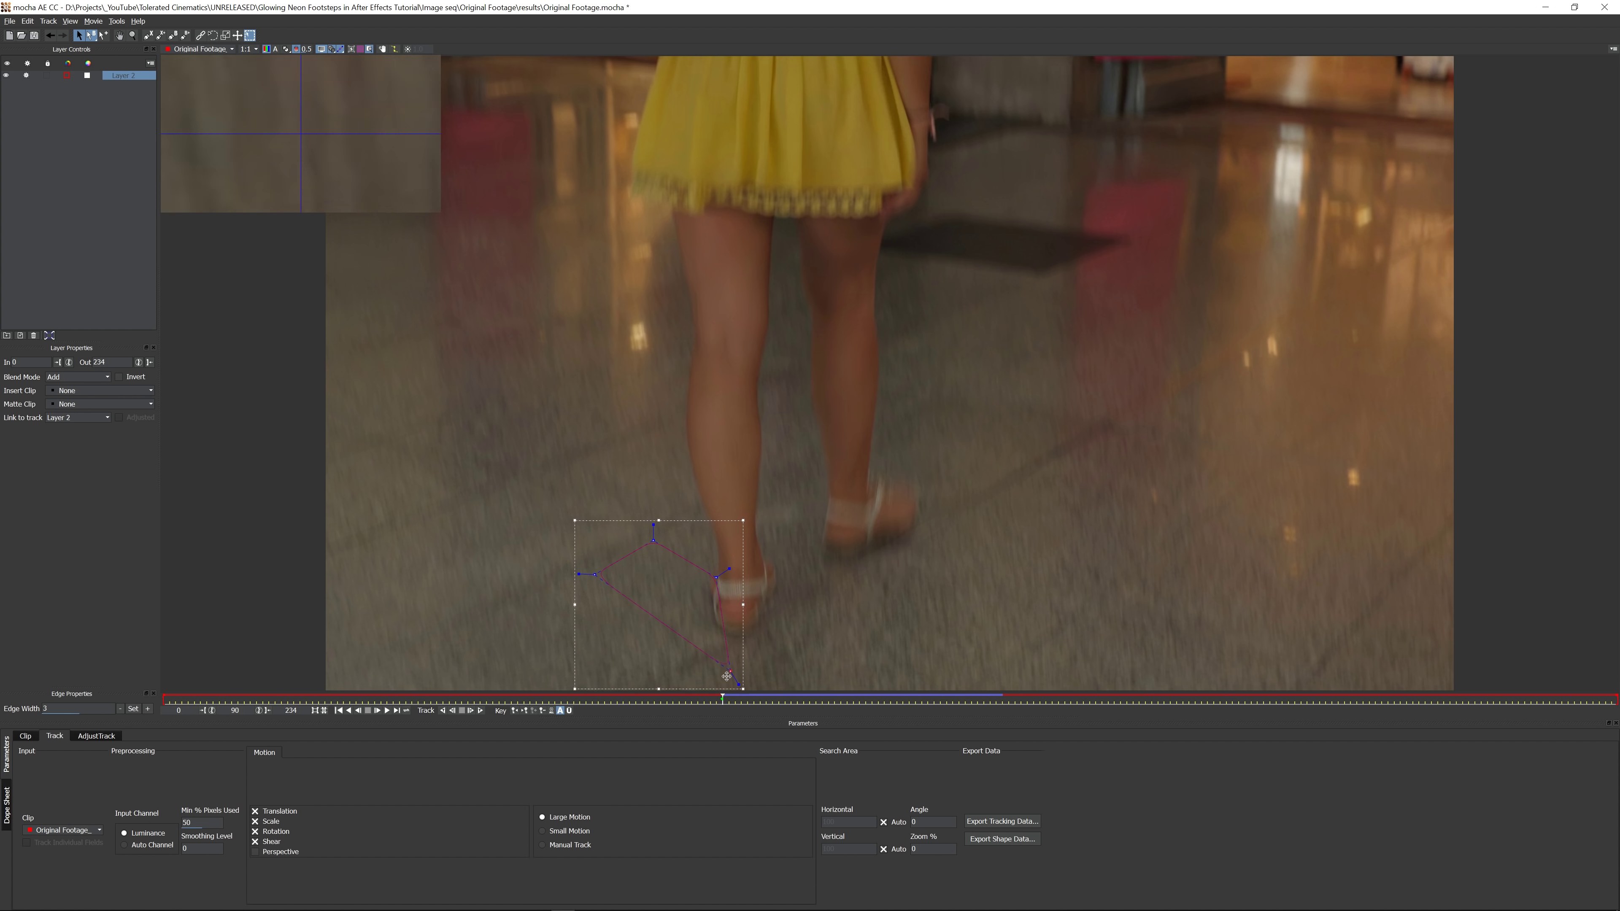
drag(727, 665, 743, 705)
drag(595, 573, 594, 661)
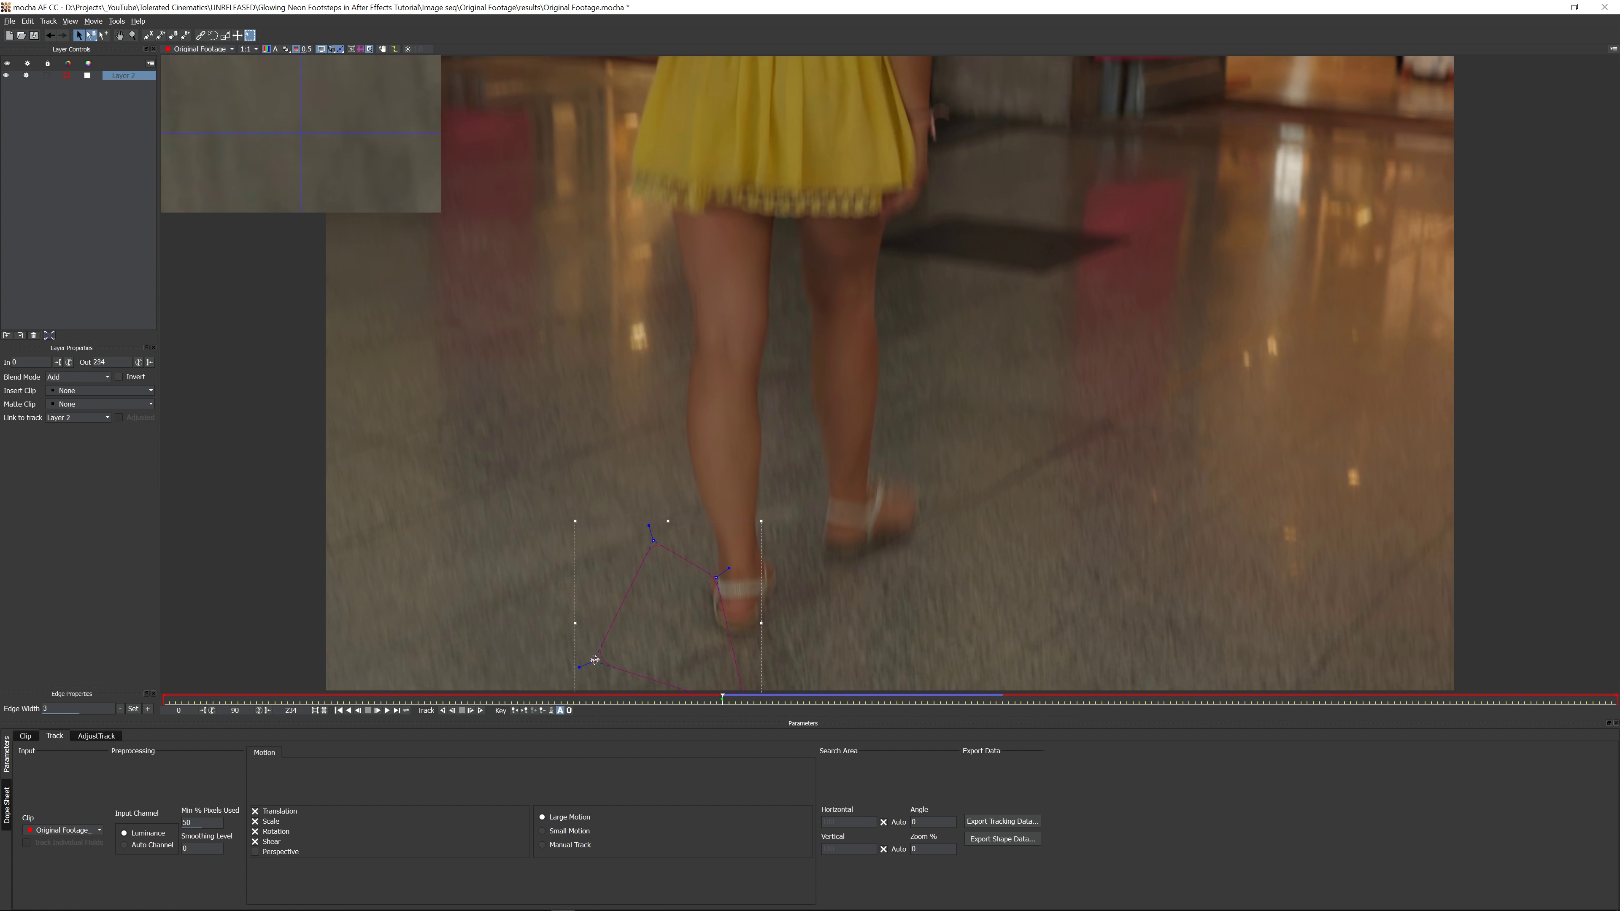
click(479, 710)
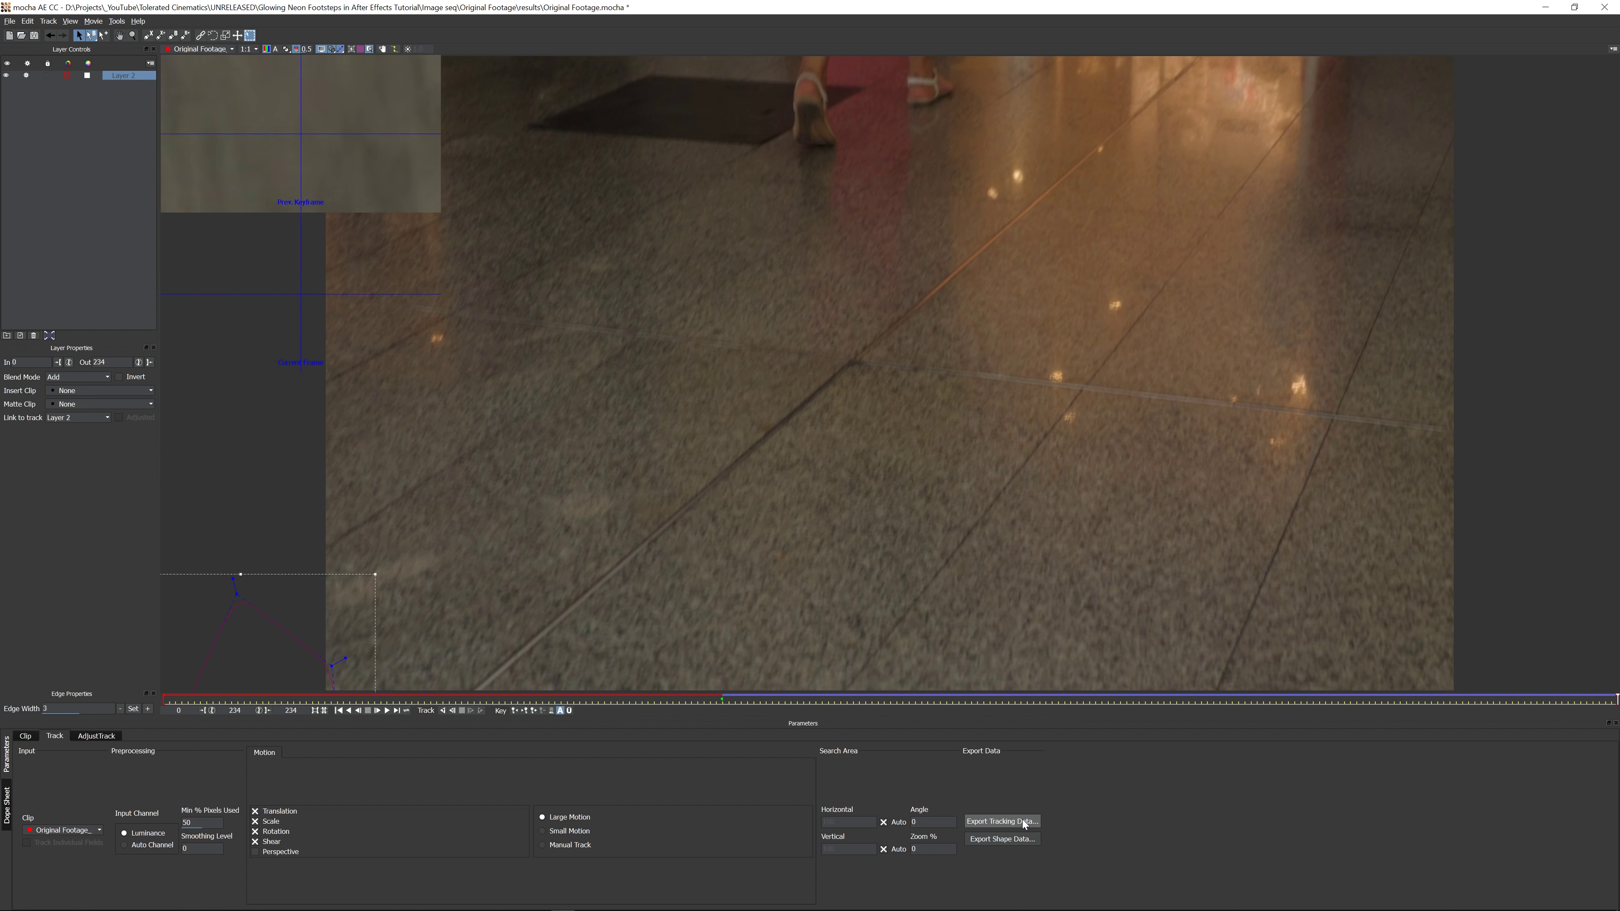
Export the tracking data to the clipboard in the After Effects Corner Pin [supports motion blur] format
click(995, 823)
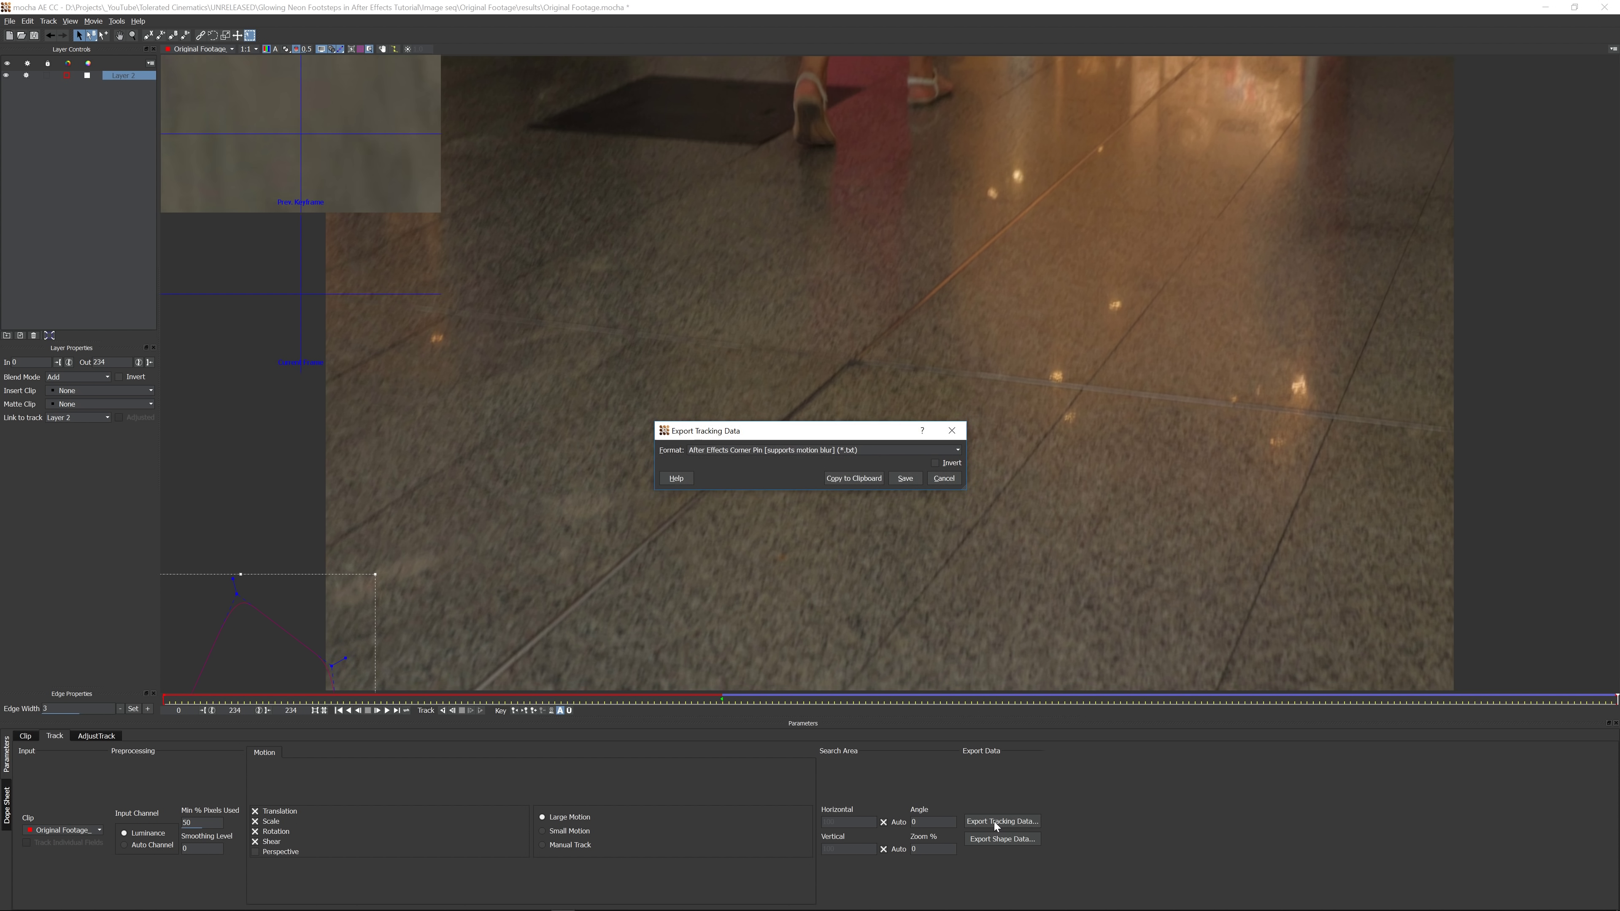
click(772, 451)
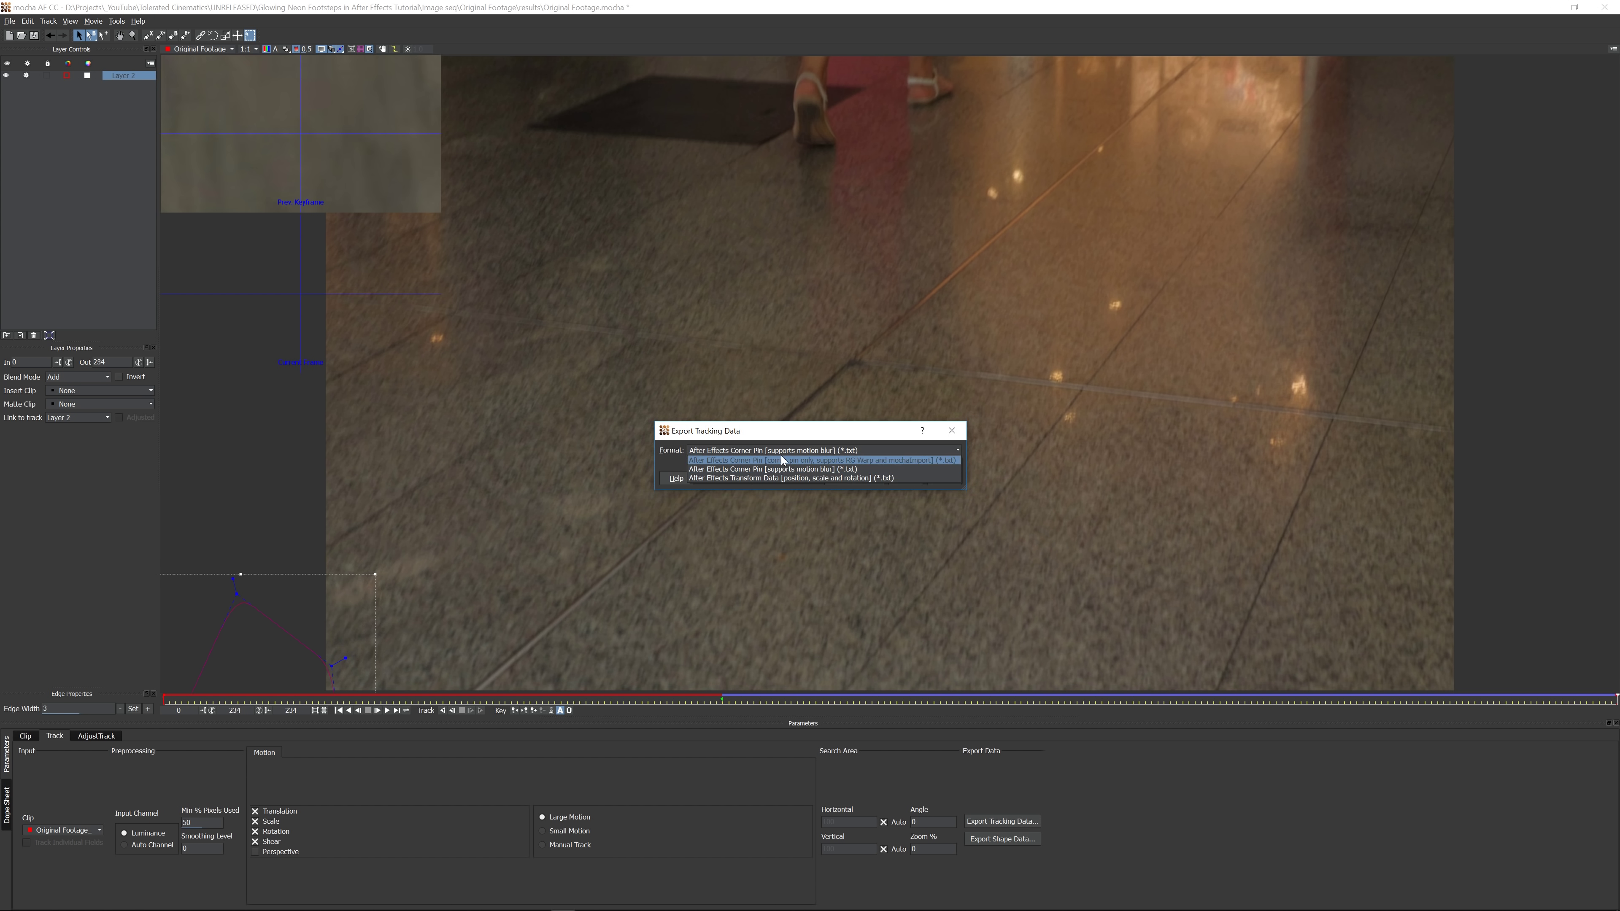
click(788, 457)
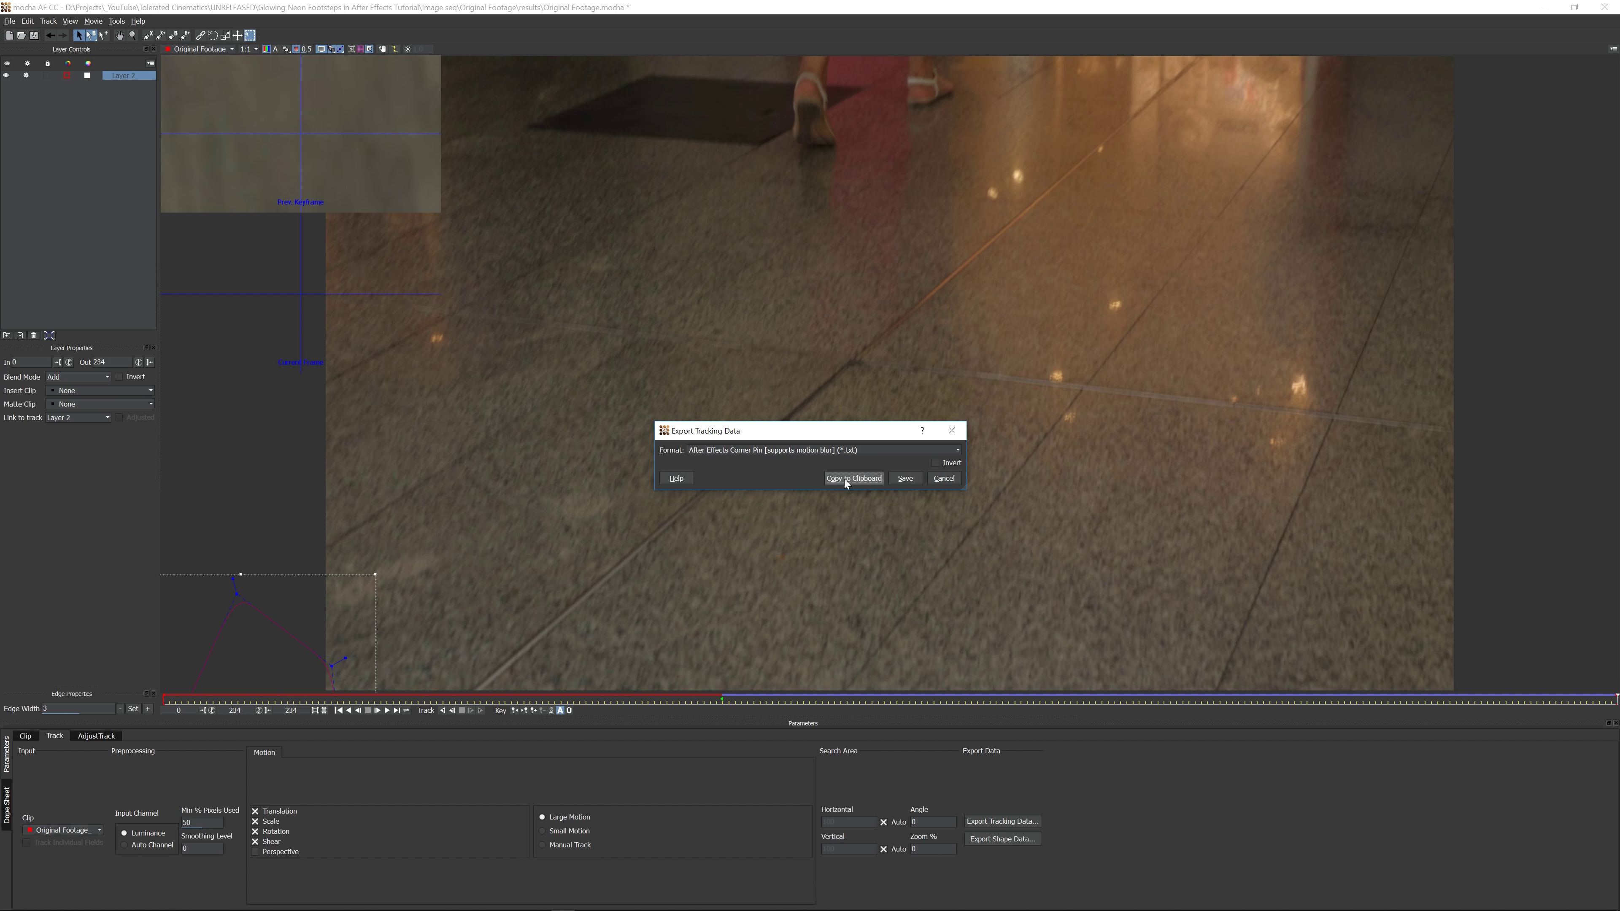
click(845, 479)
Switch to After Effects and, at the start of the Original Footage composition, add a null object named "footstep 01"
key(alt+Tab)
drag(886, 693, 480, 716)
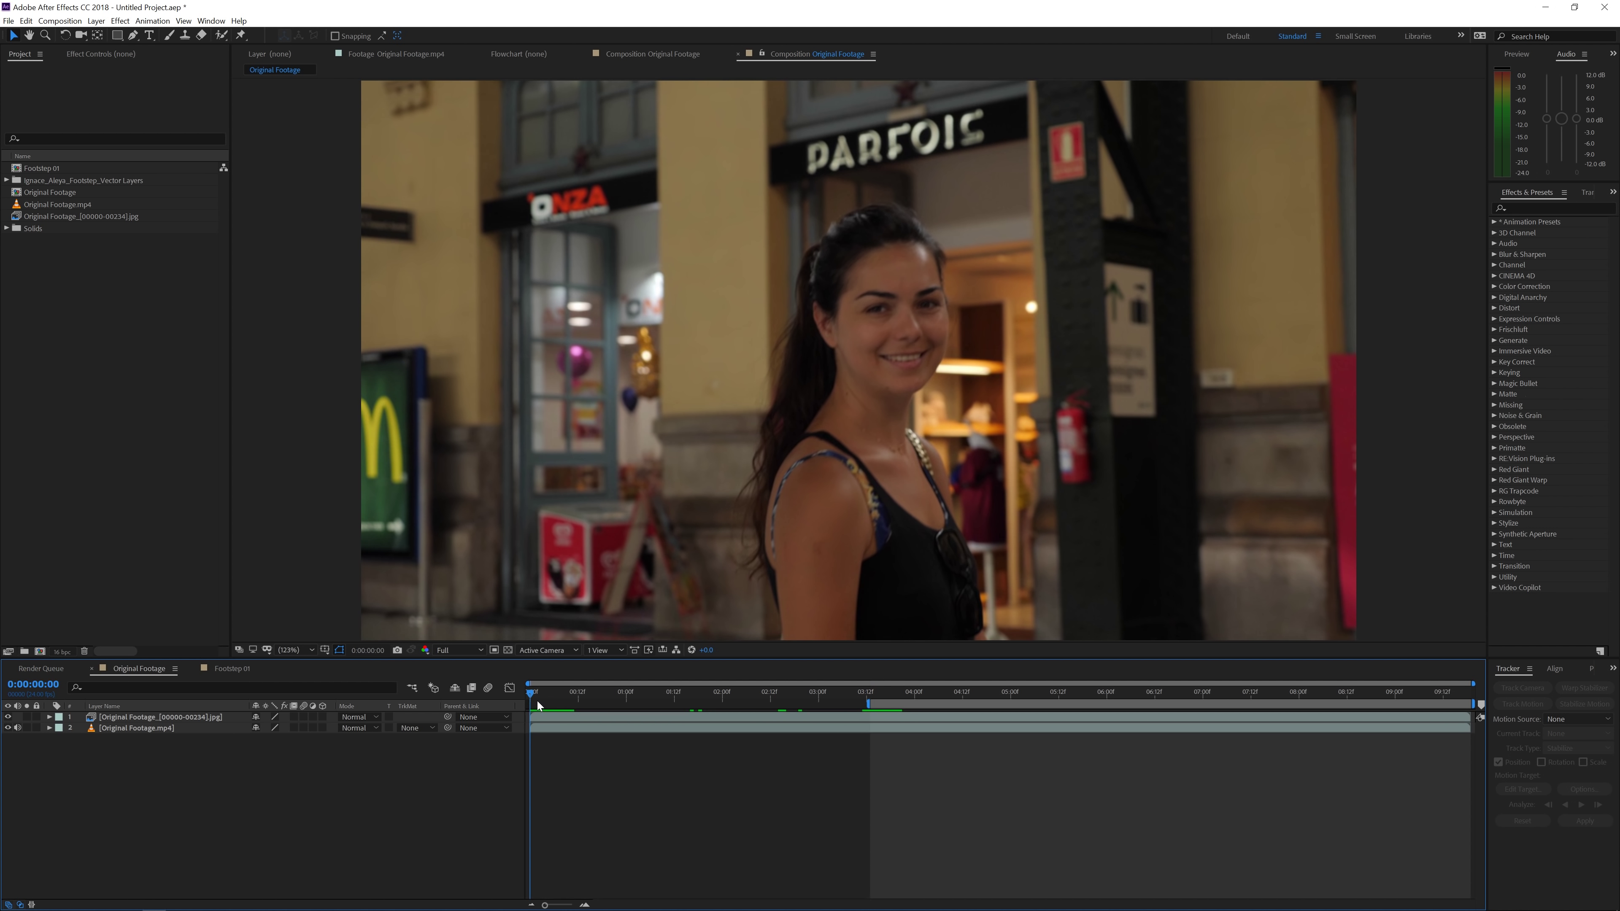
right_click(267, 796)
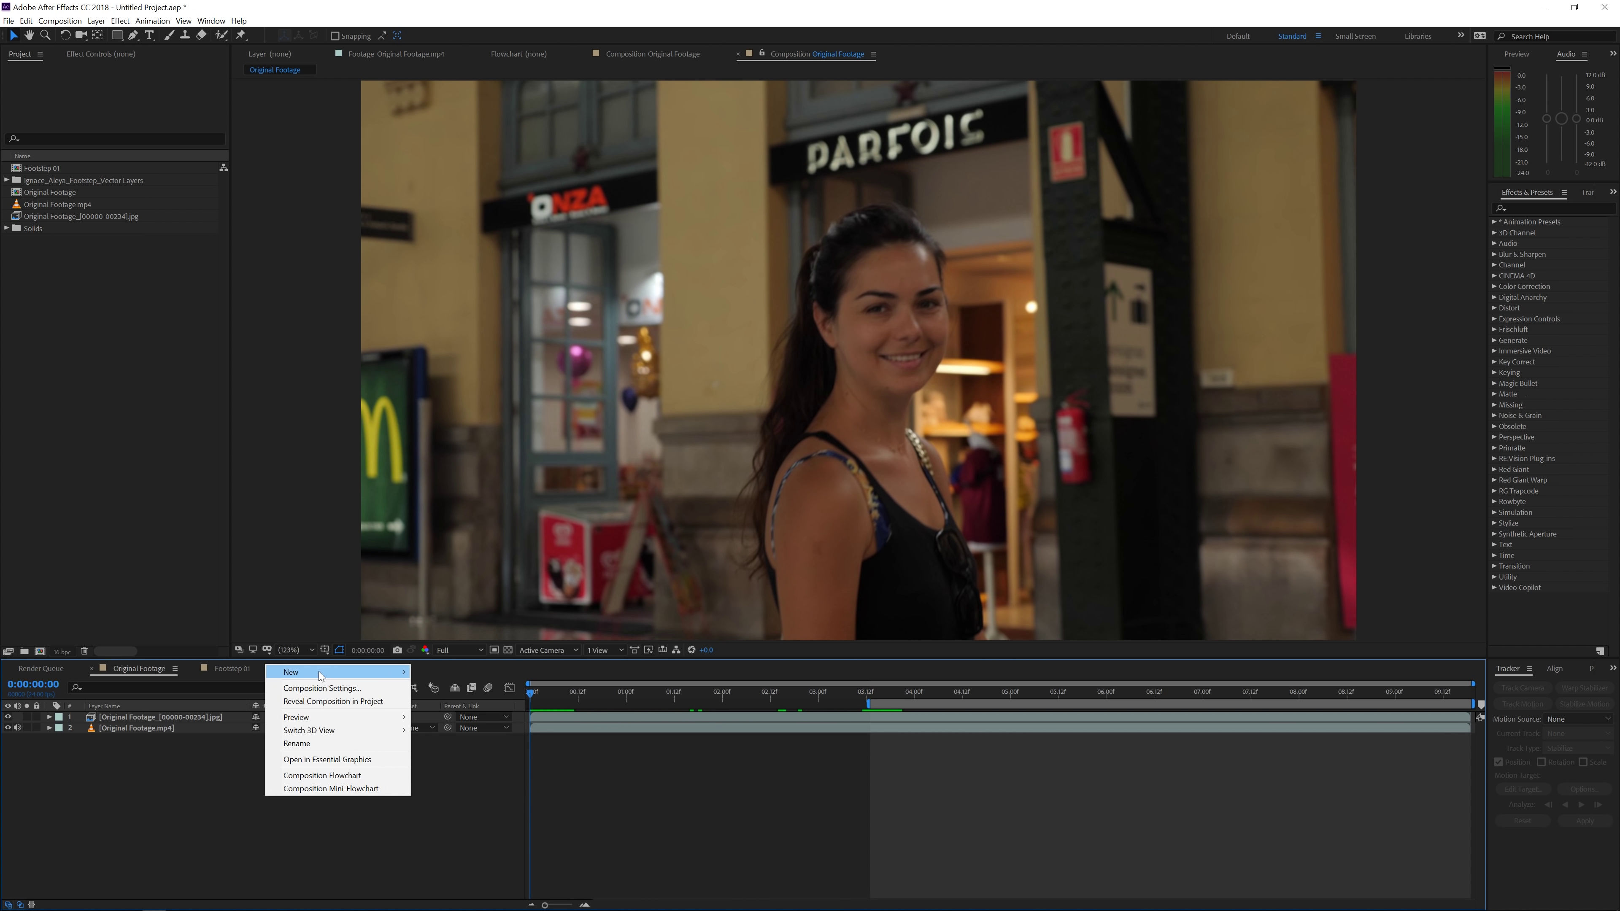
mouse_move(319, 673)
click(450, 735)
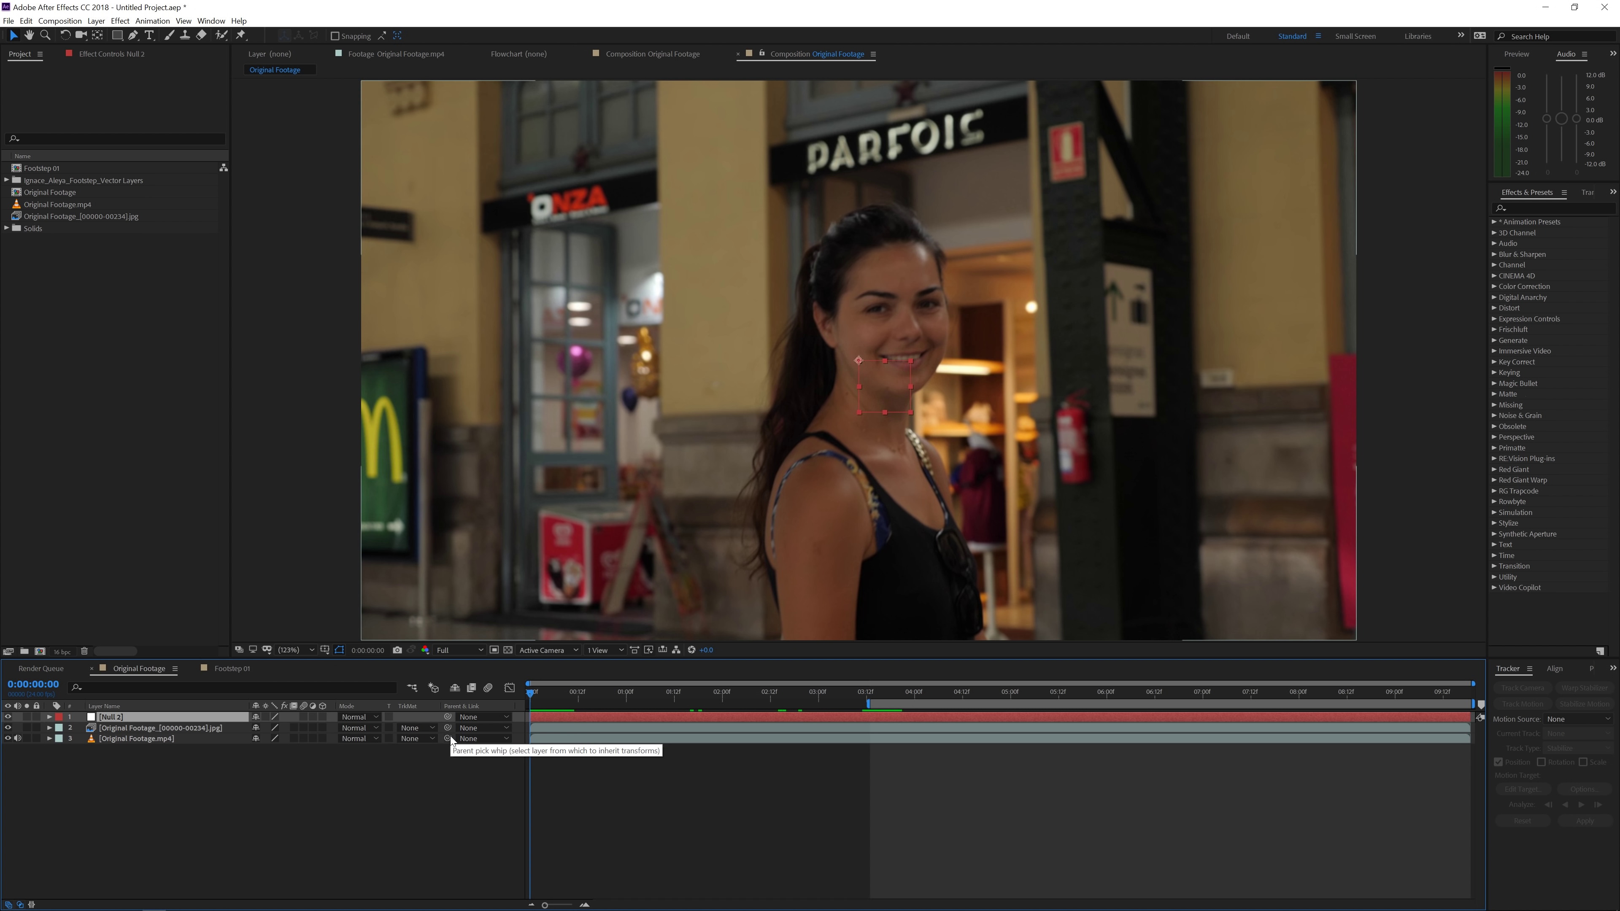
key(Return)
text(foots)
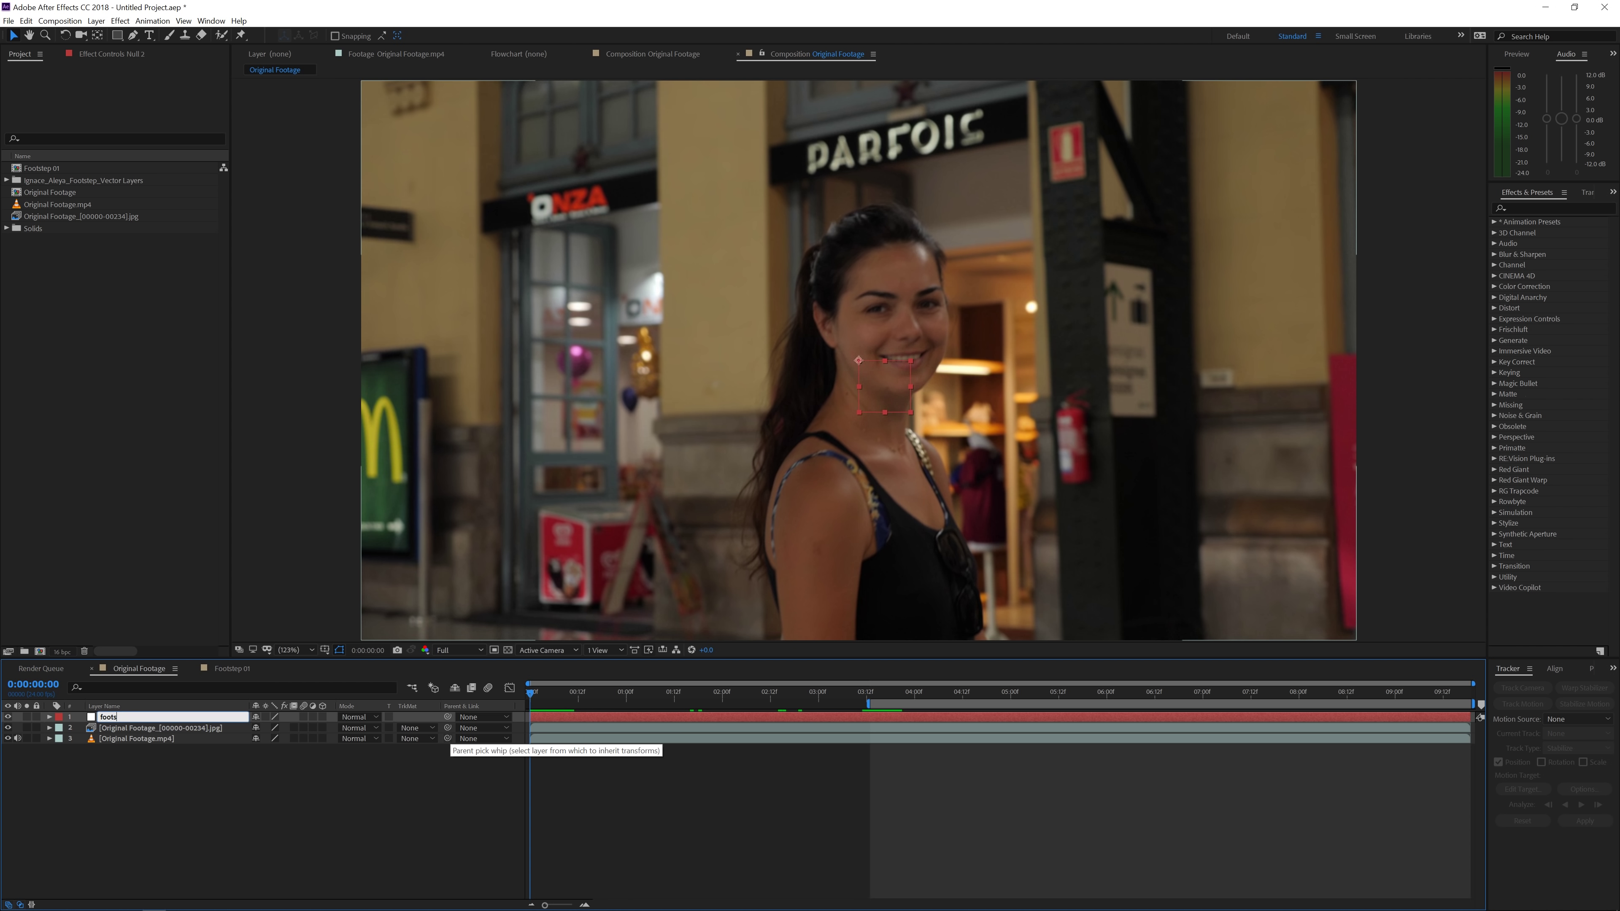
text(tep 01)
key(Return)
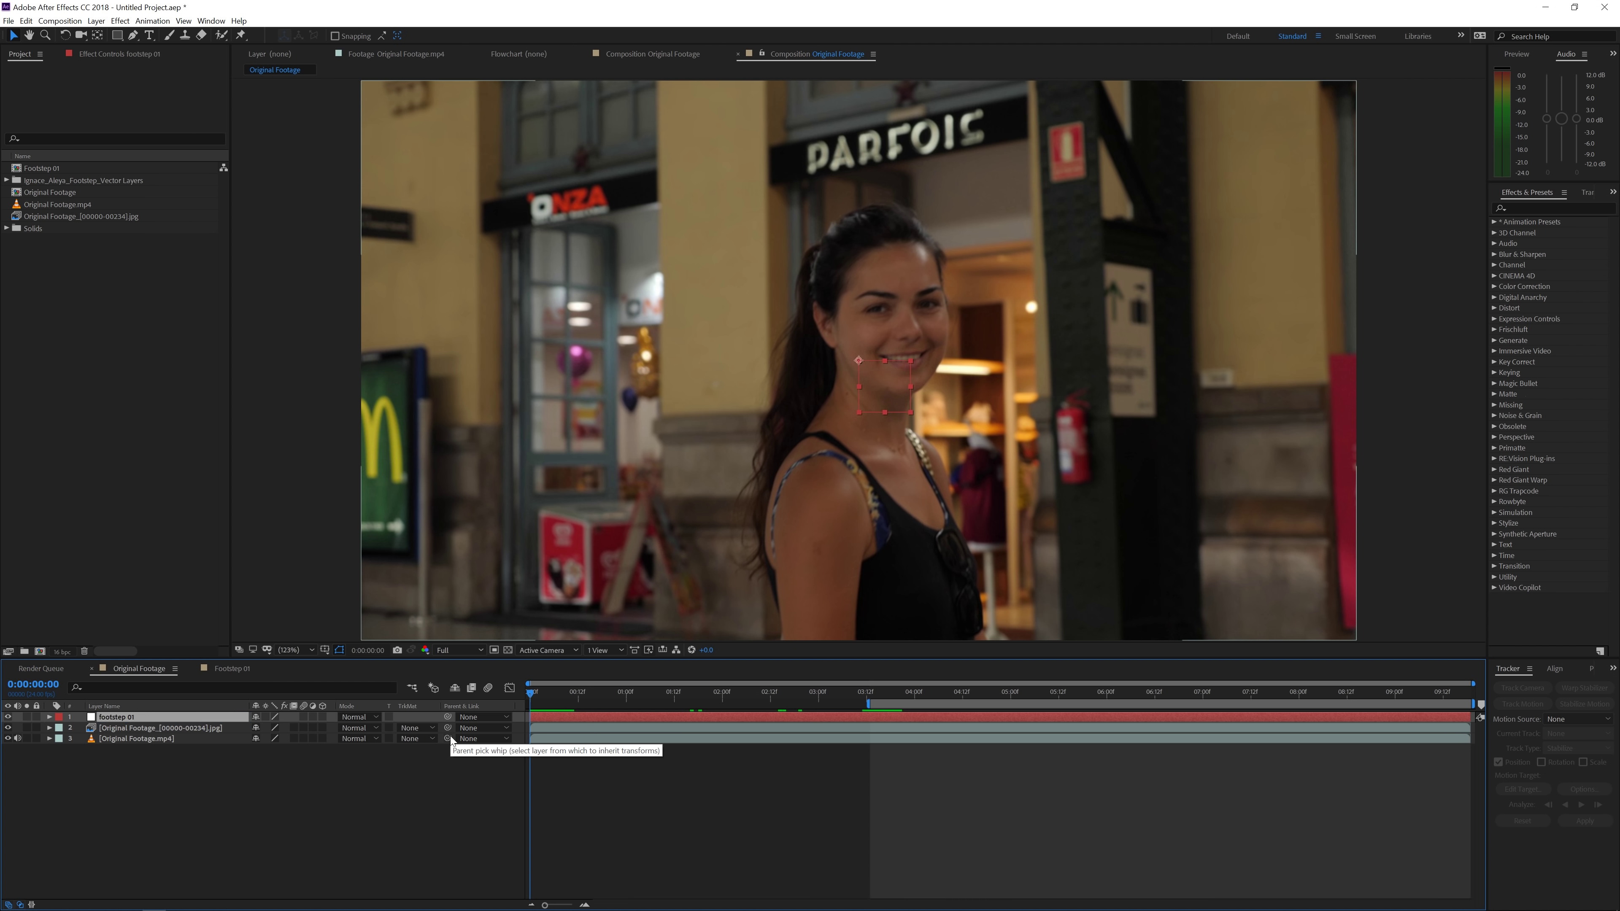
Paste the copied tracking data onto the footstep 01 null at time 0 and check its keyframed properties
click(25, 20)
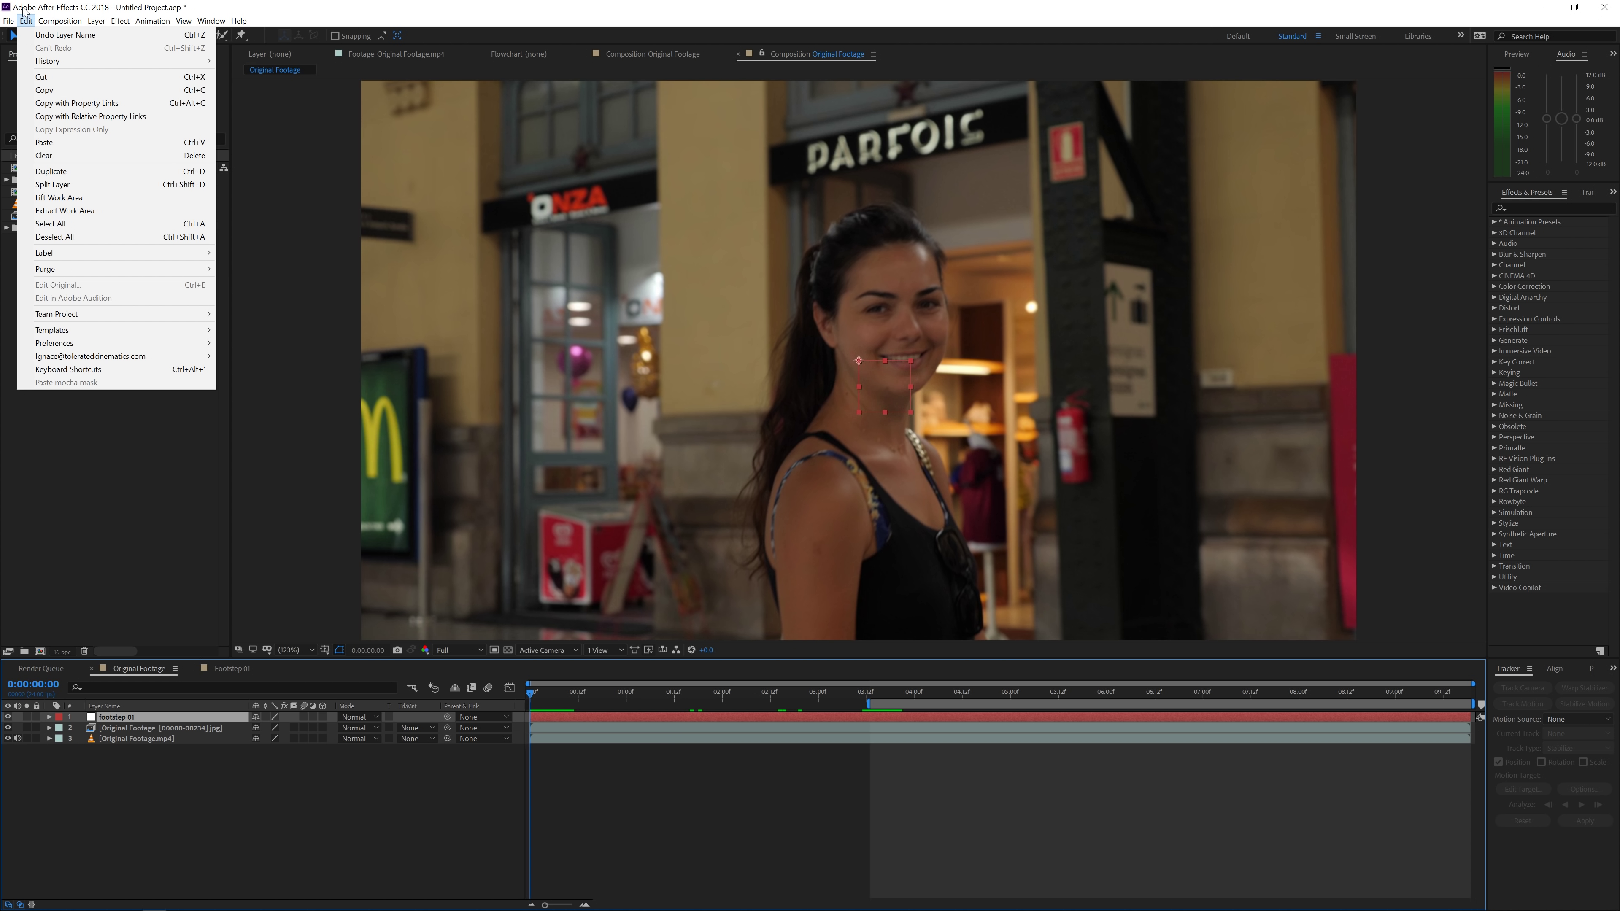
click(57, 142)
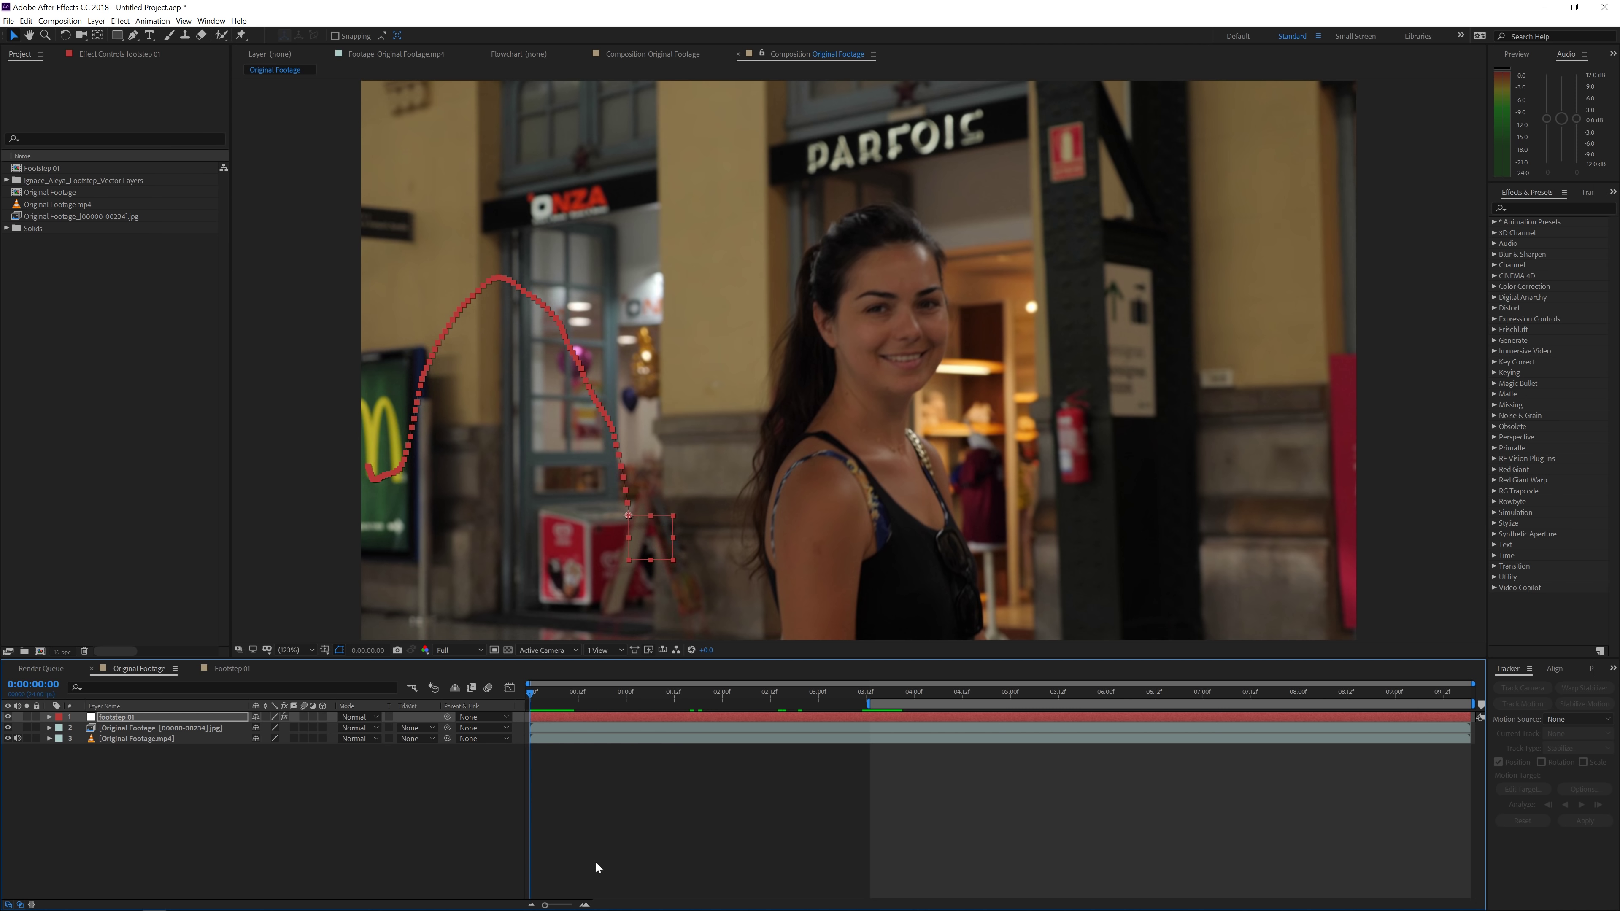
key(u)
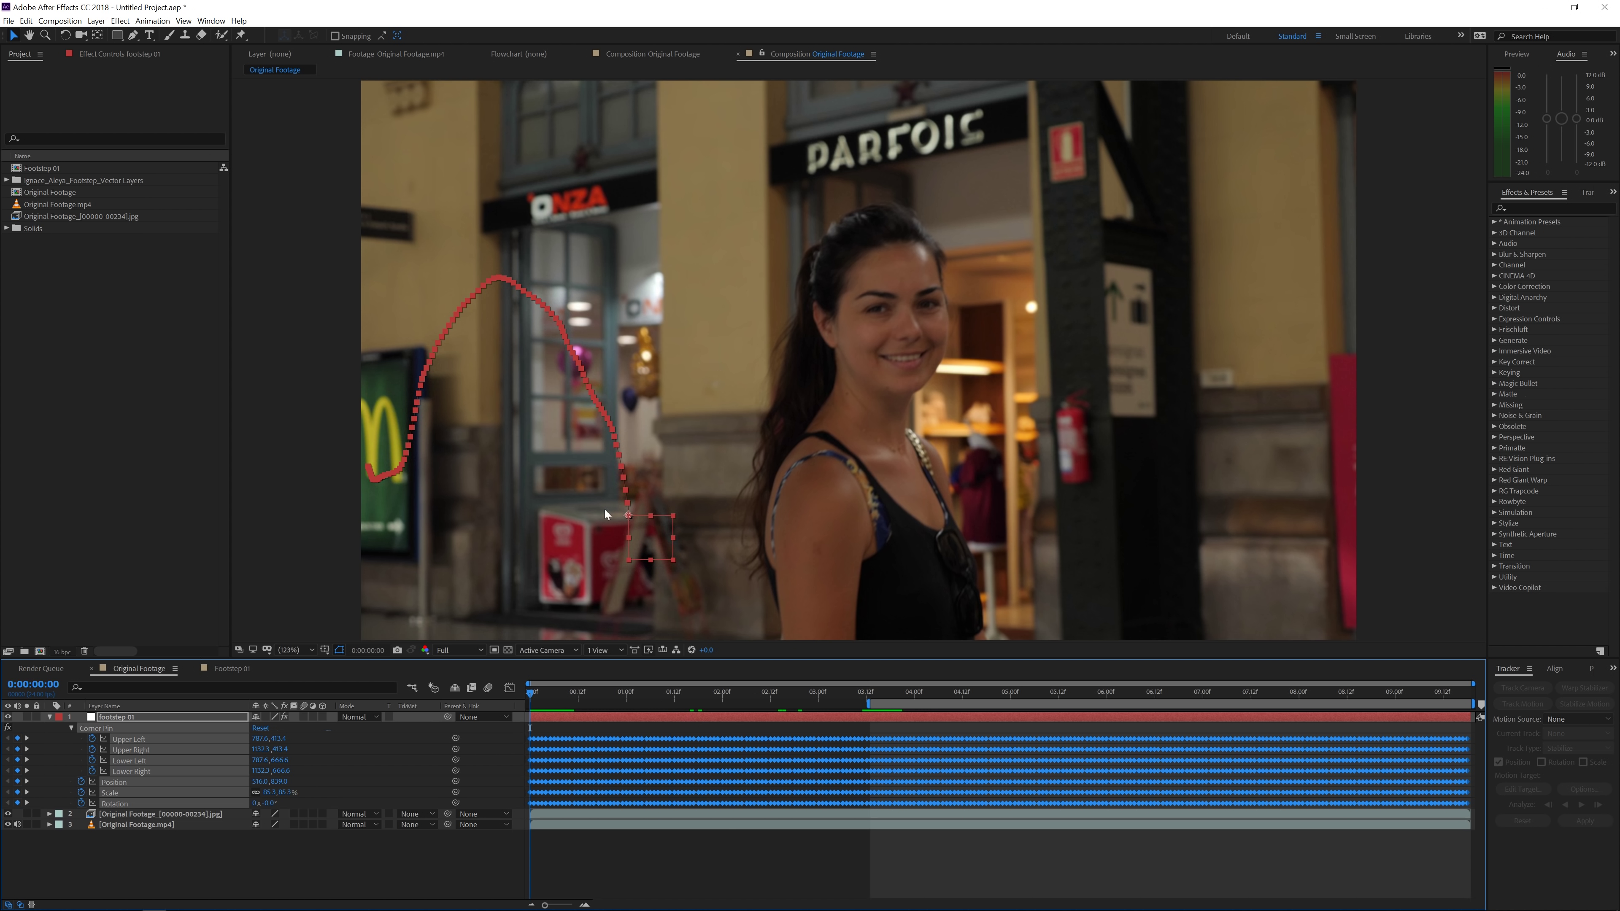
key(u)
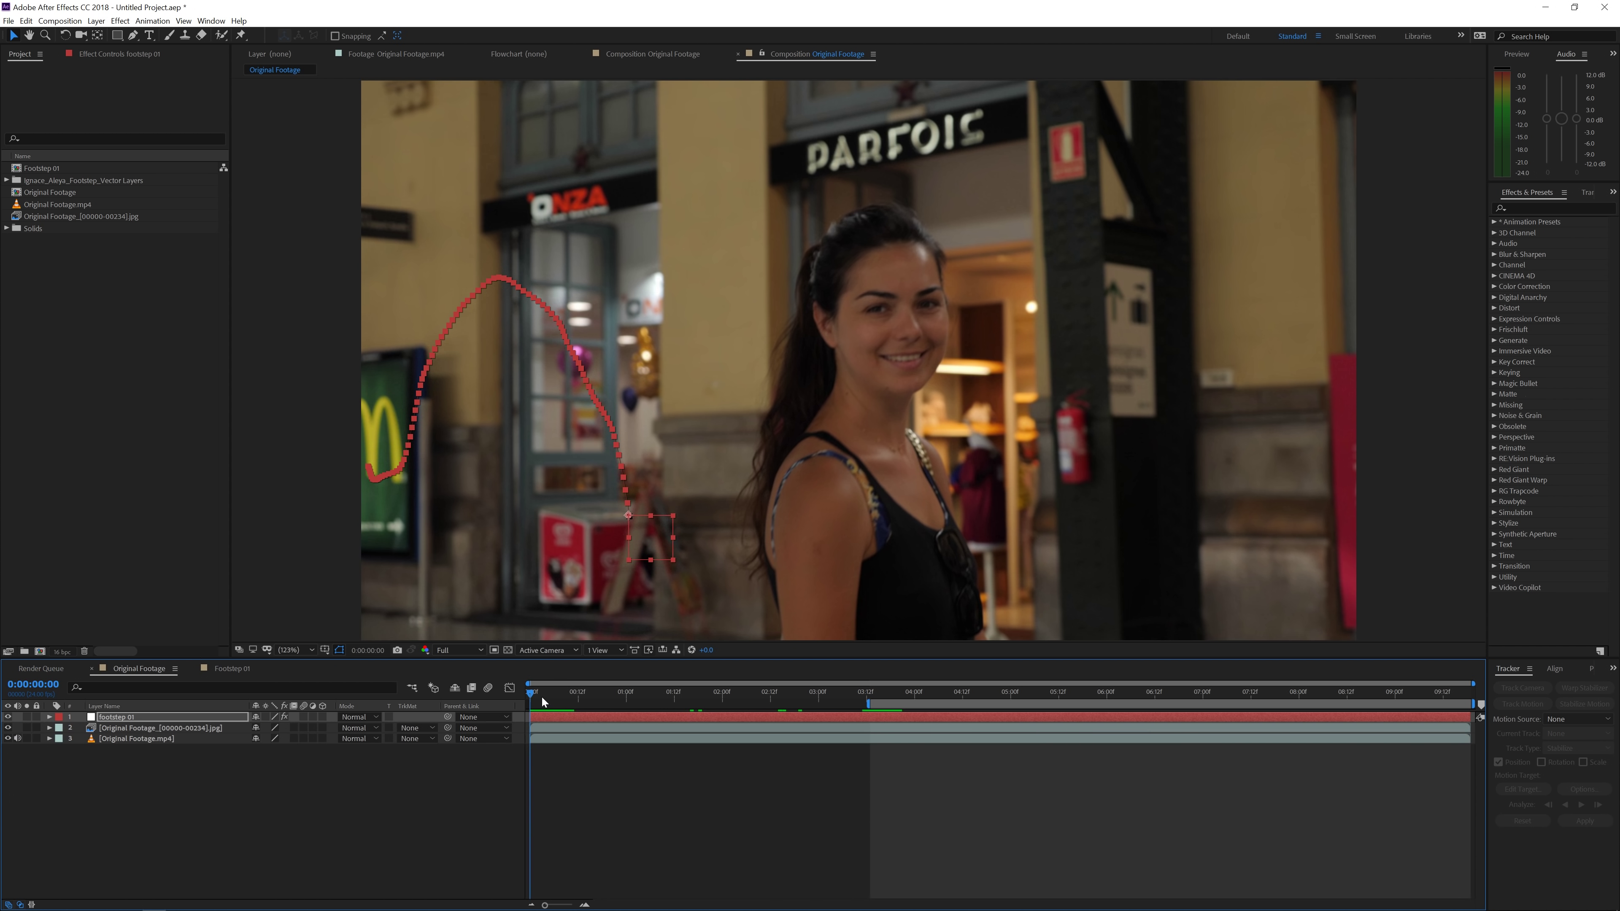
At 0:00:03:13, apply Freeze Frame to the Footstep 01 layer, and make it run from that time to the composition's end
drag(541, 696, 870, 744)
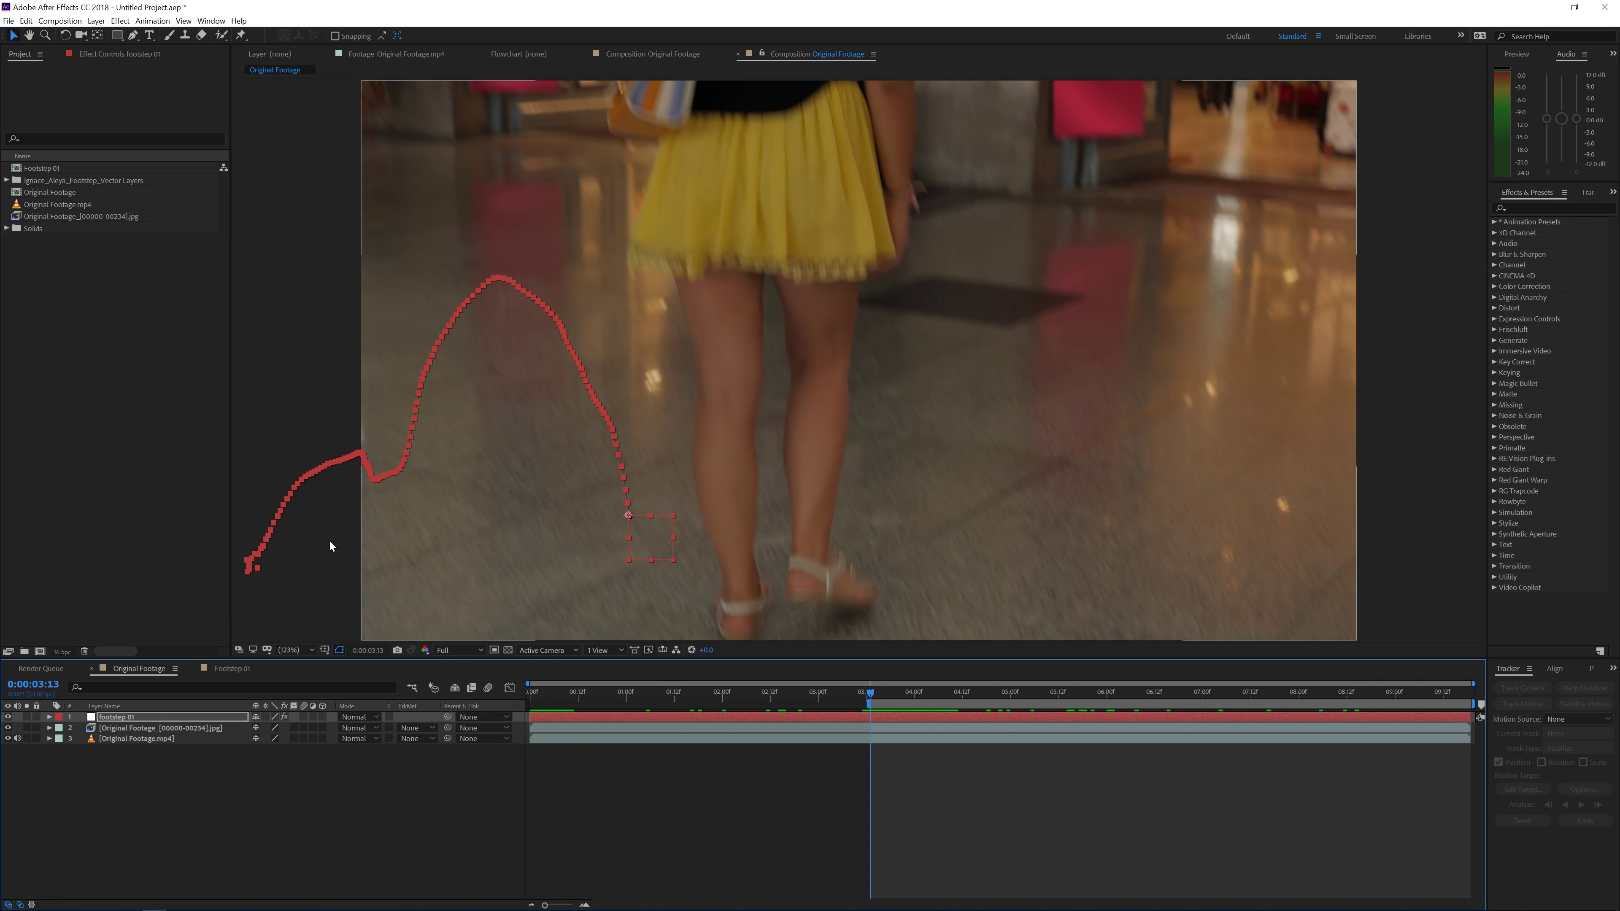
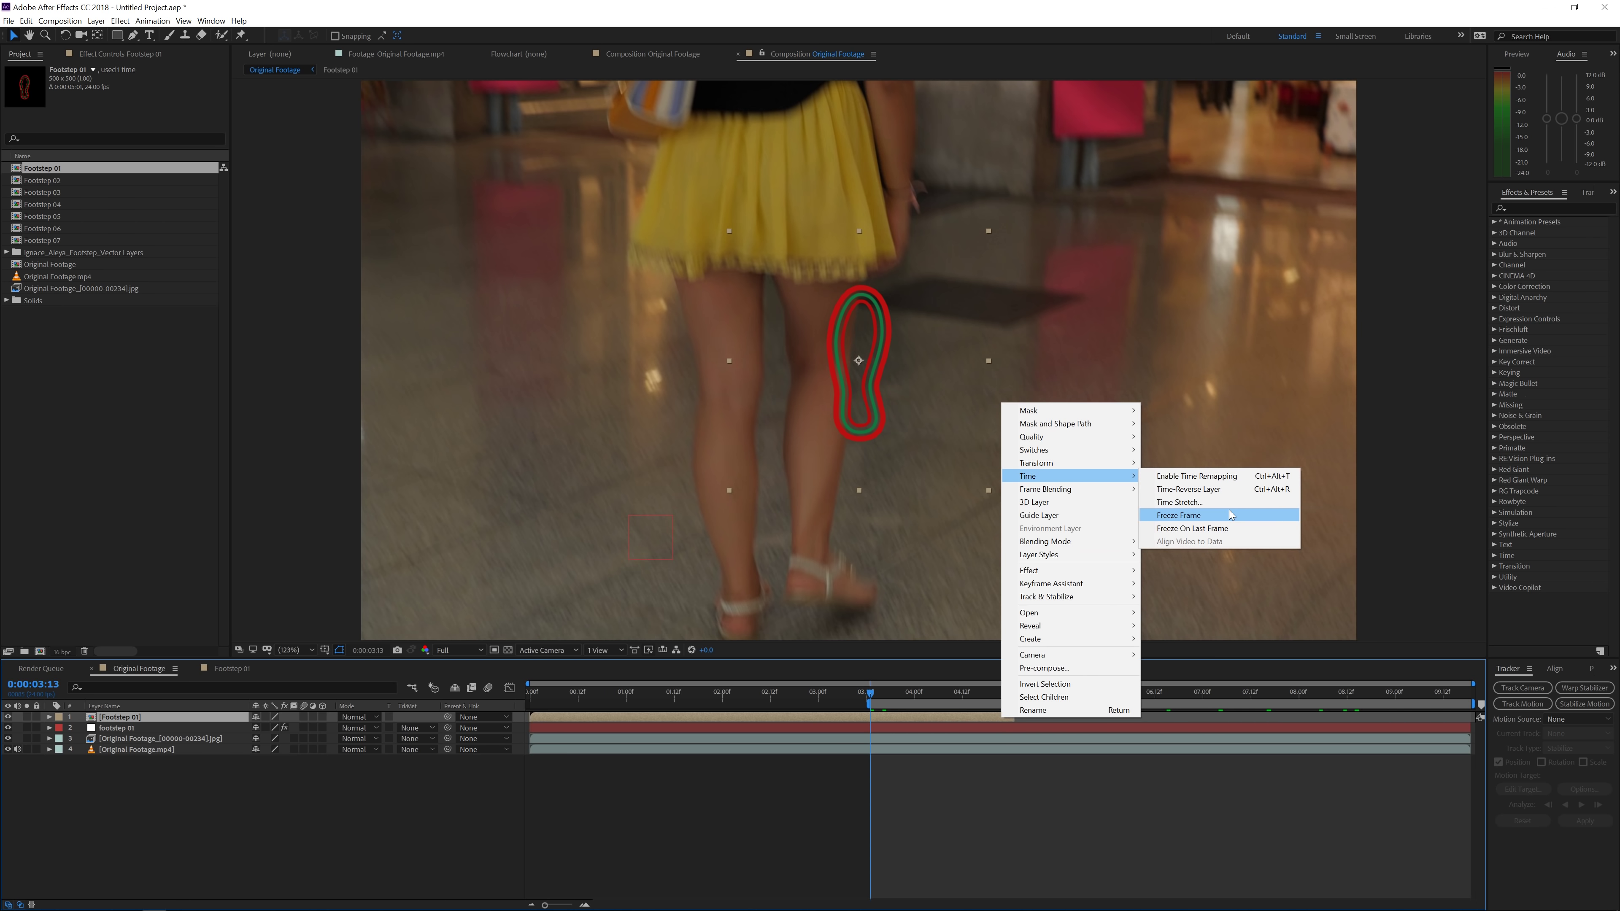
click(1178, 514)
drag(1014, 718, 1475, 717)
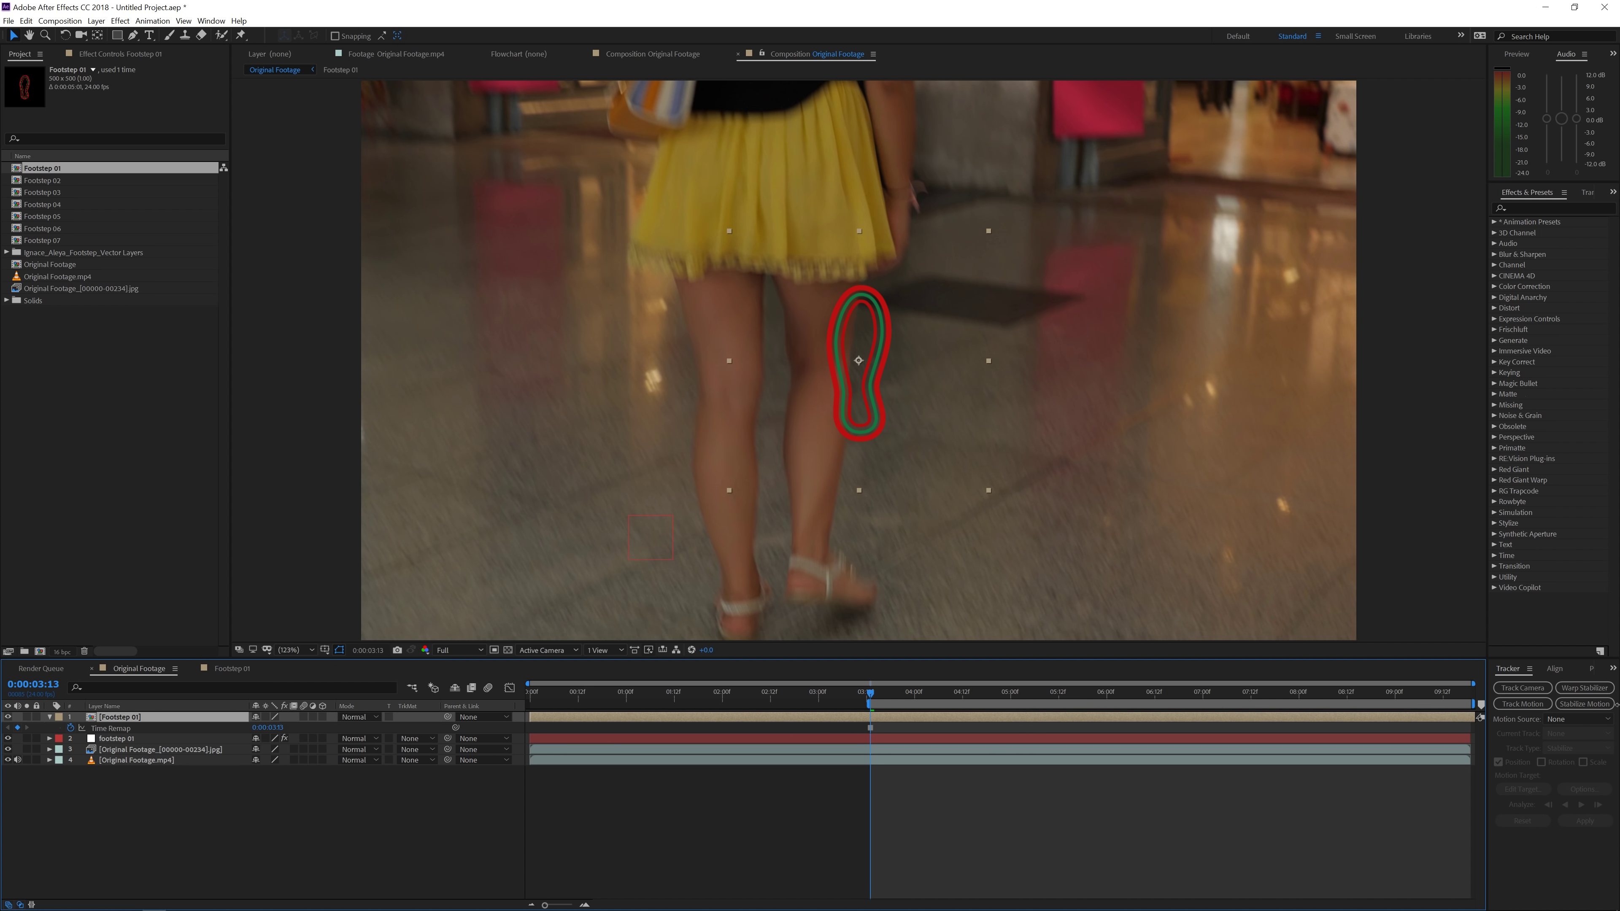
drag(664, 714, 1007, 730)
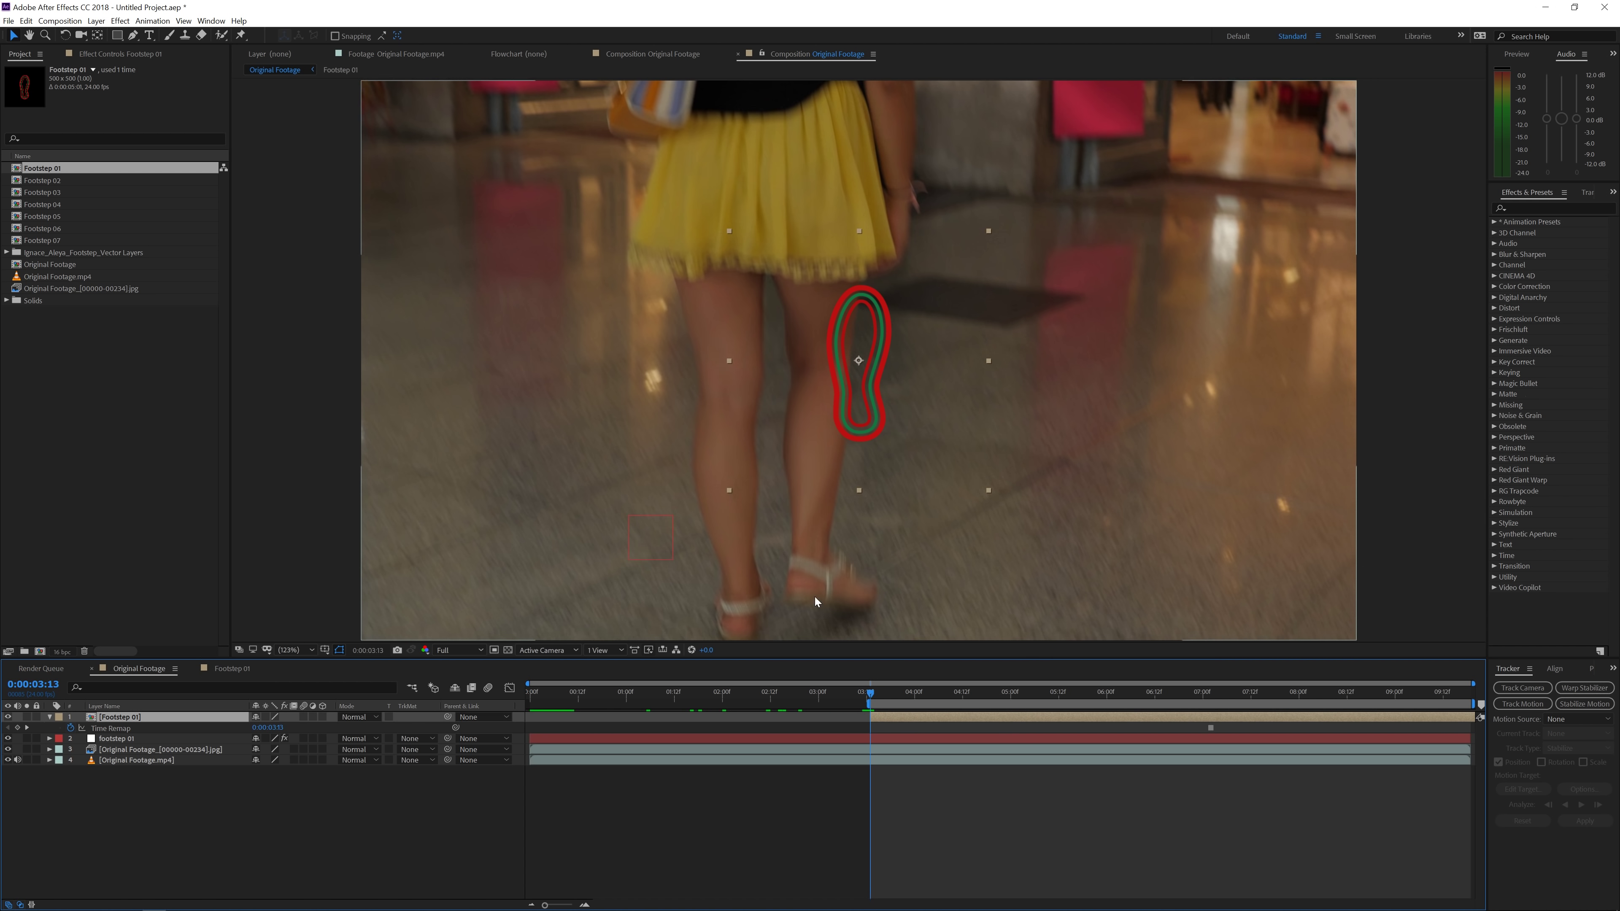
Trim the starts of the Footstep 01 layer and the footstep 01 null to 0:00:03:21
click(878, 738)
drag(874, 695, 922, 719)
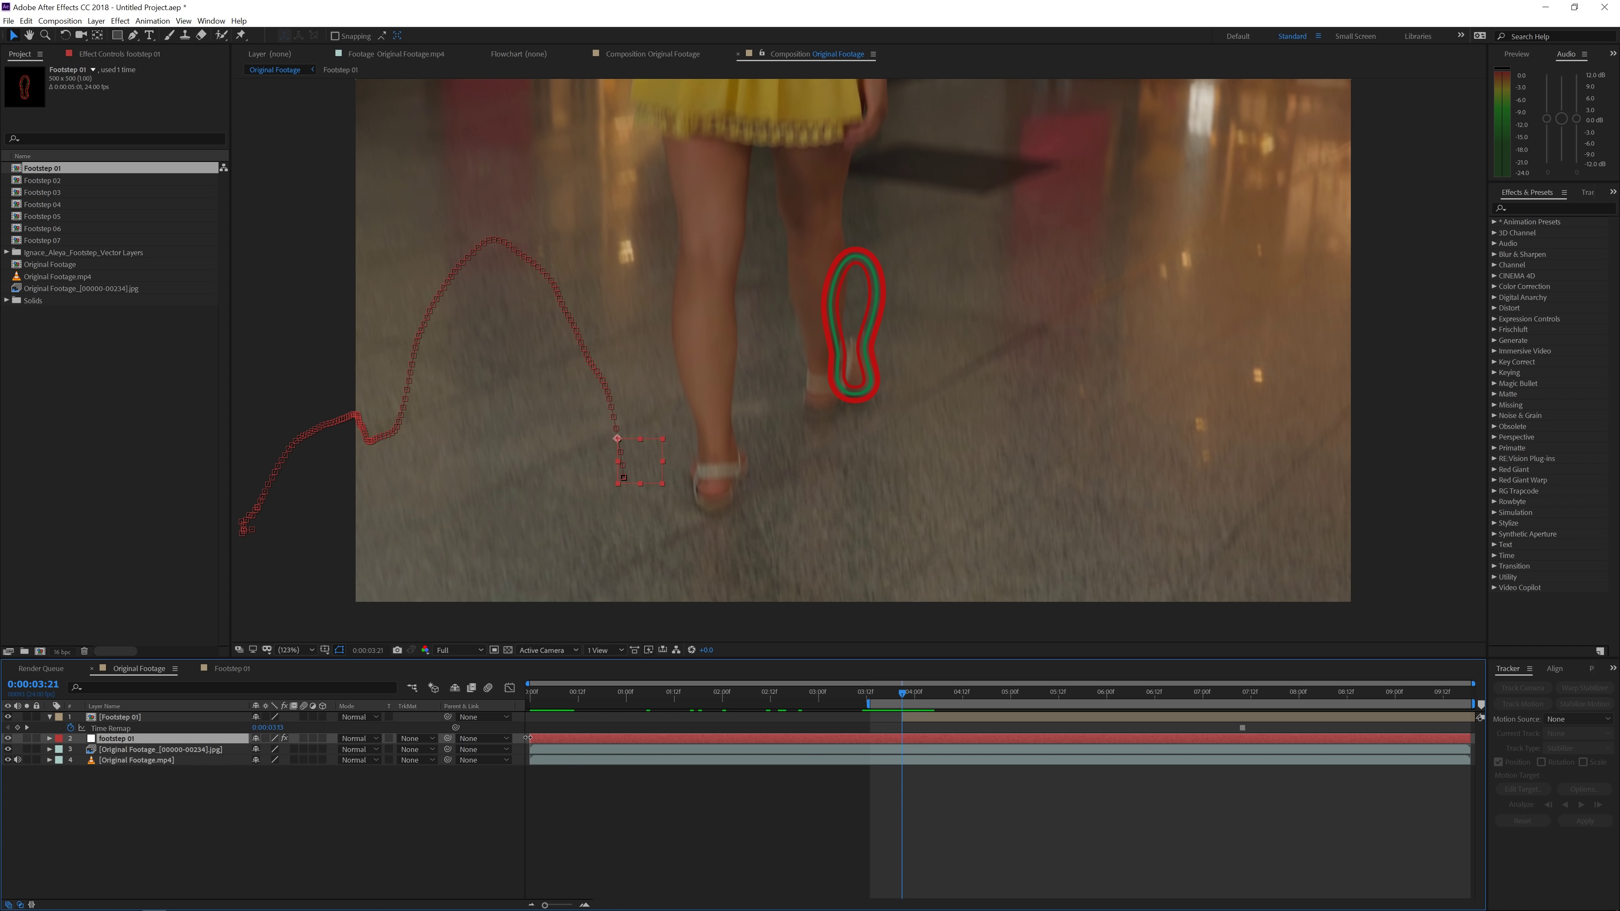
drag(528, 738, 901, 740)
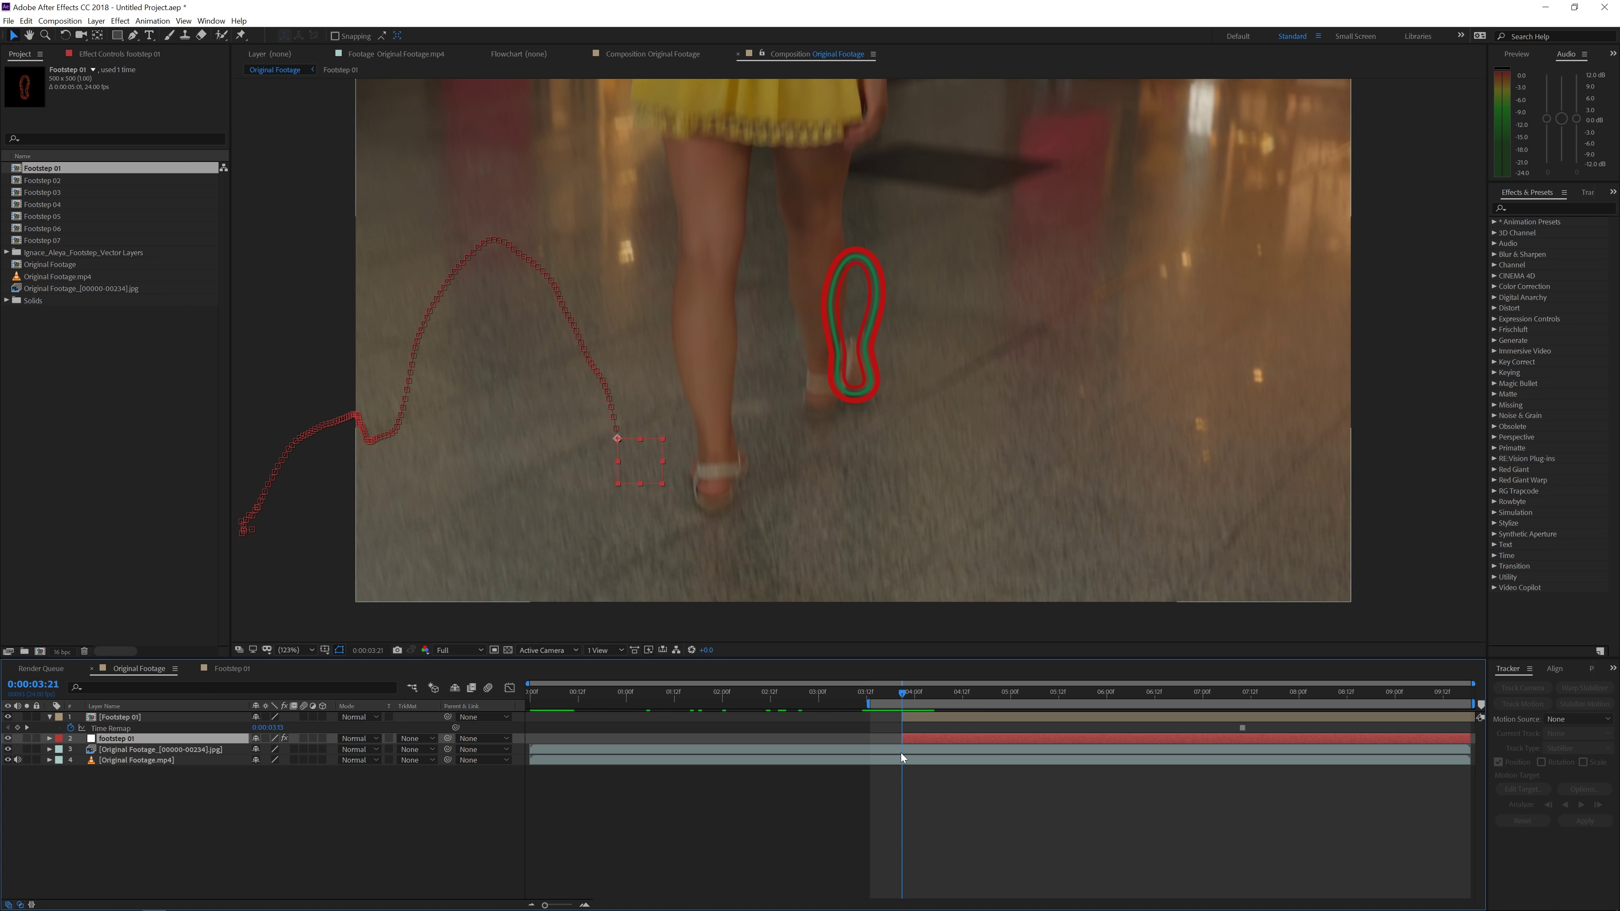
click(54, 721)
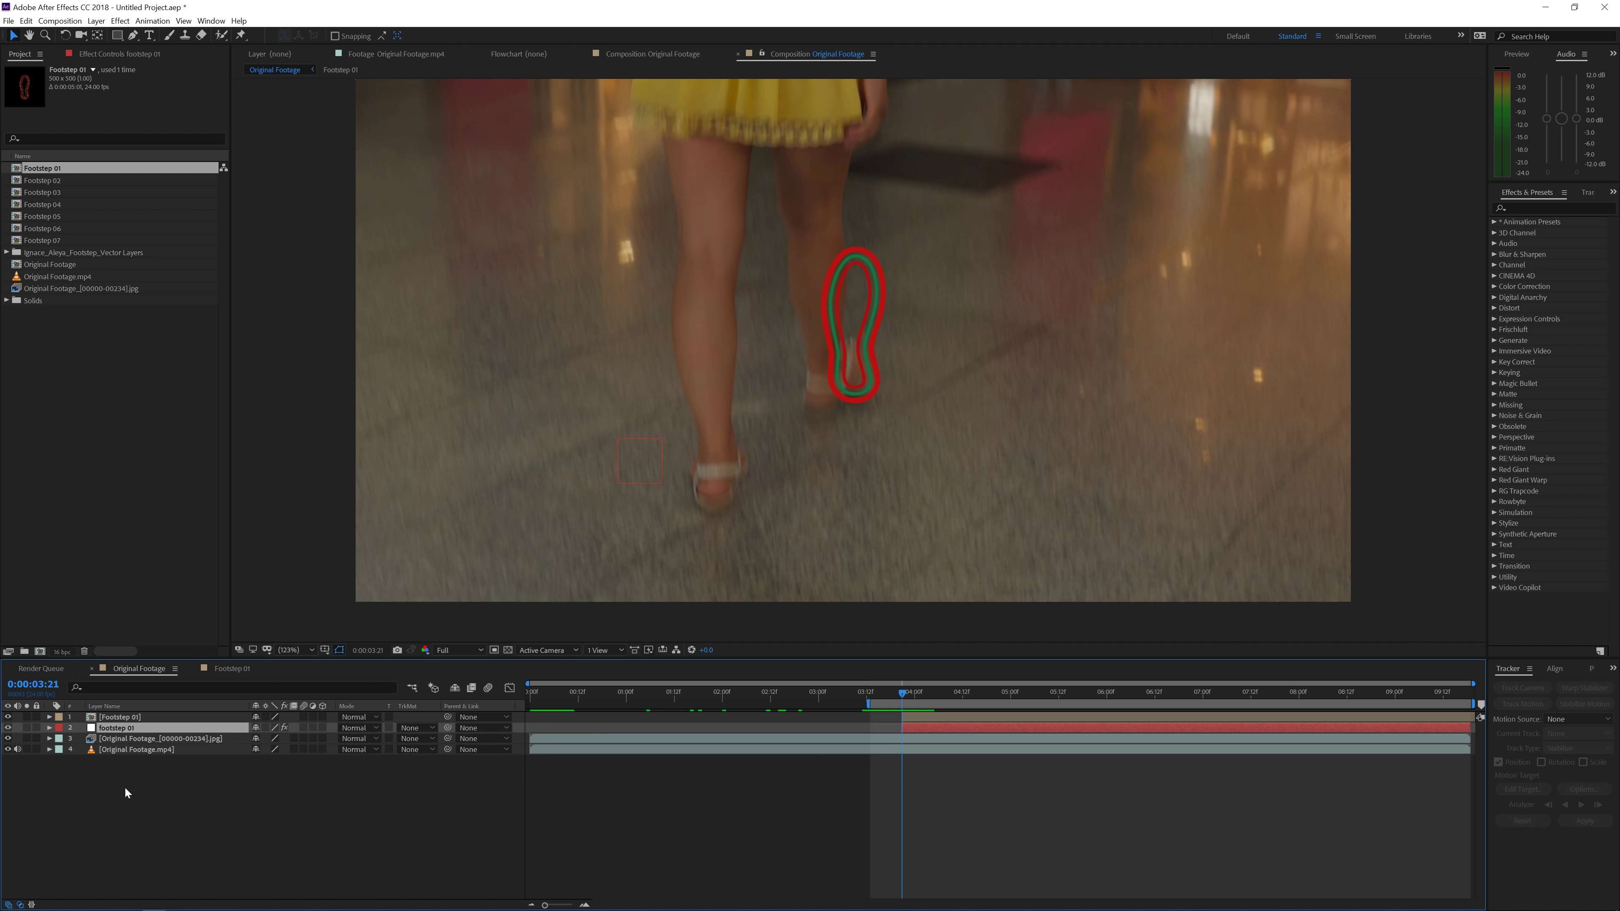
Place the Footstep 01 layer over the woman's planted left foot and make it a 3D layer
click(126, 792)
click(797, 415)
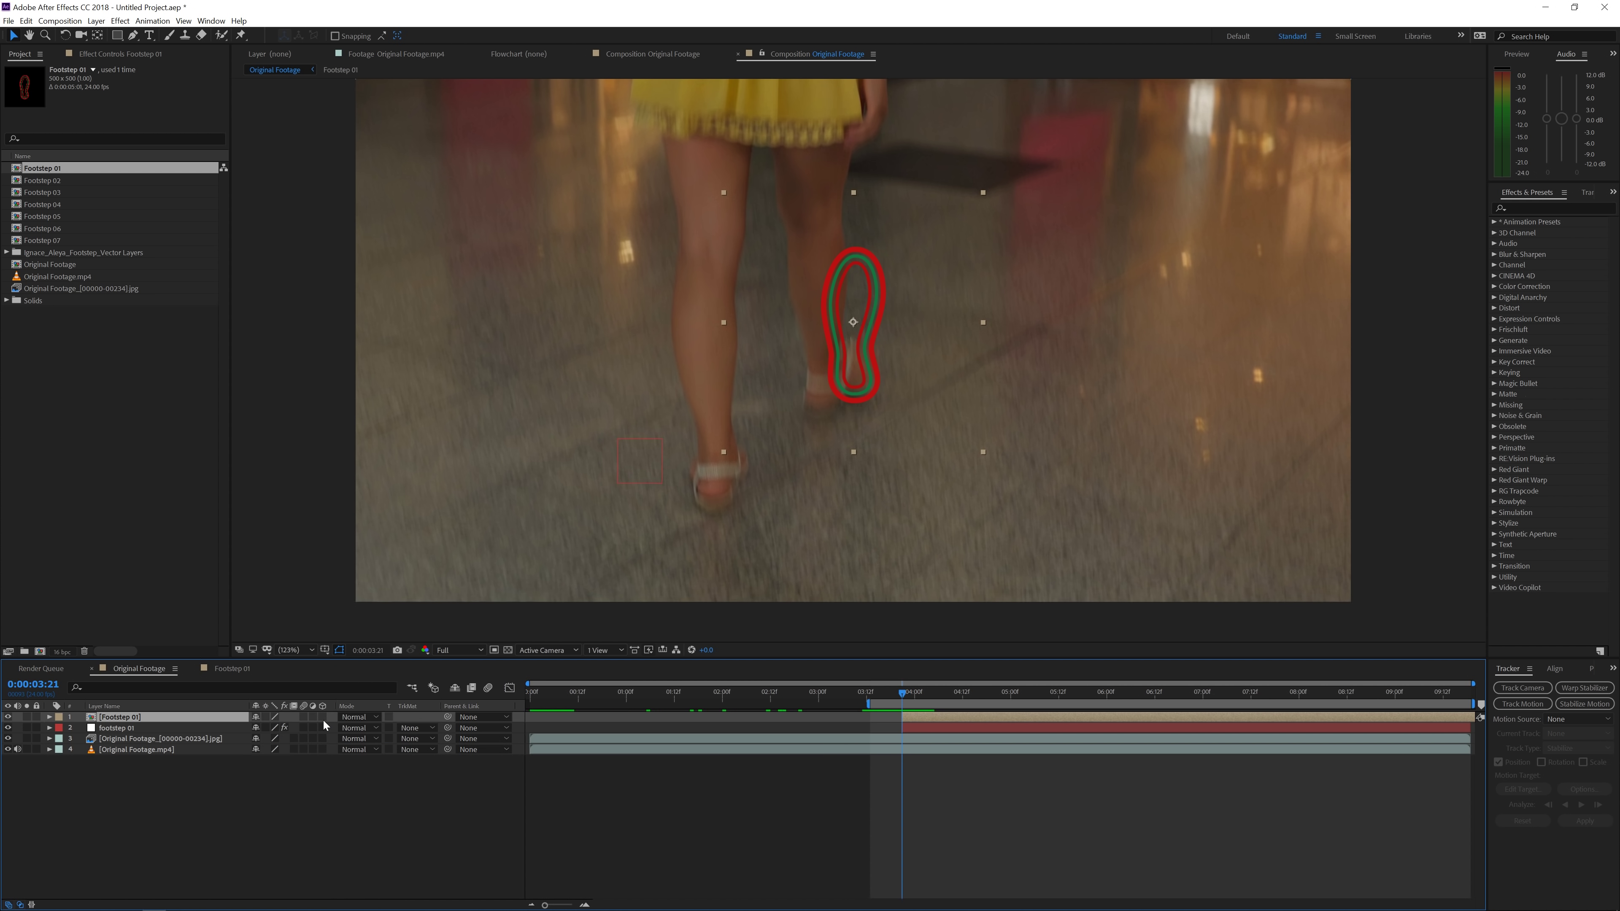
drag(853, 322, 716, 456)
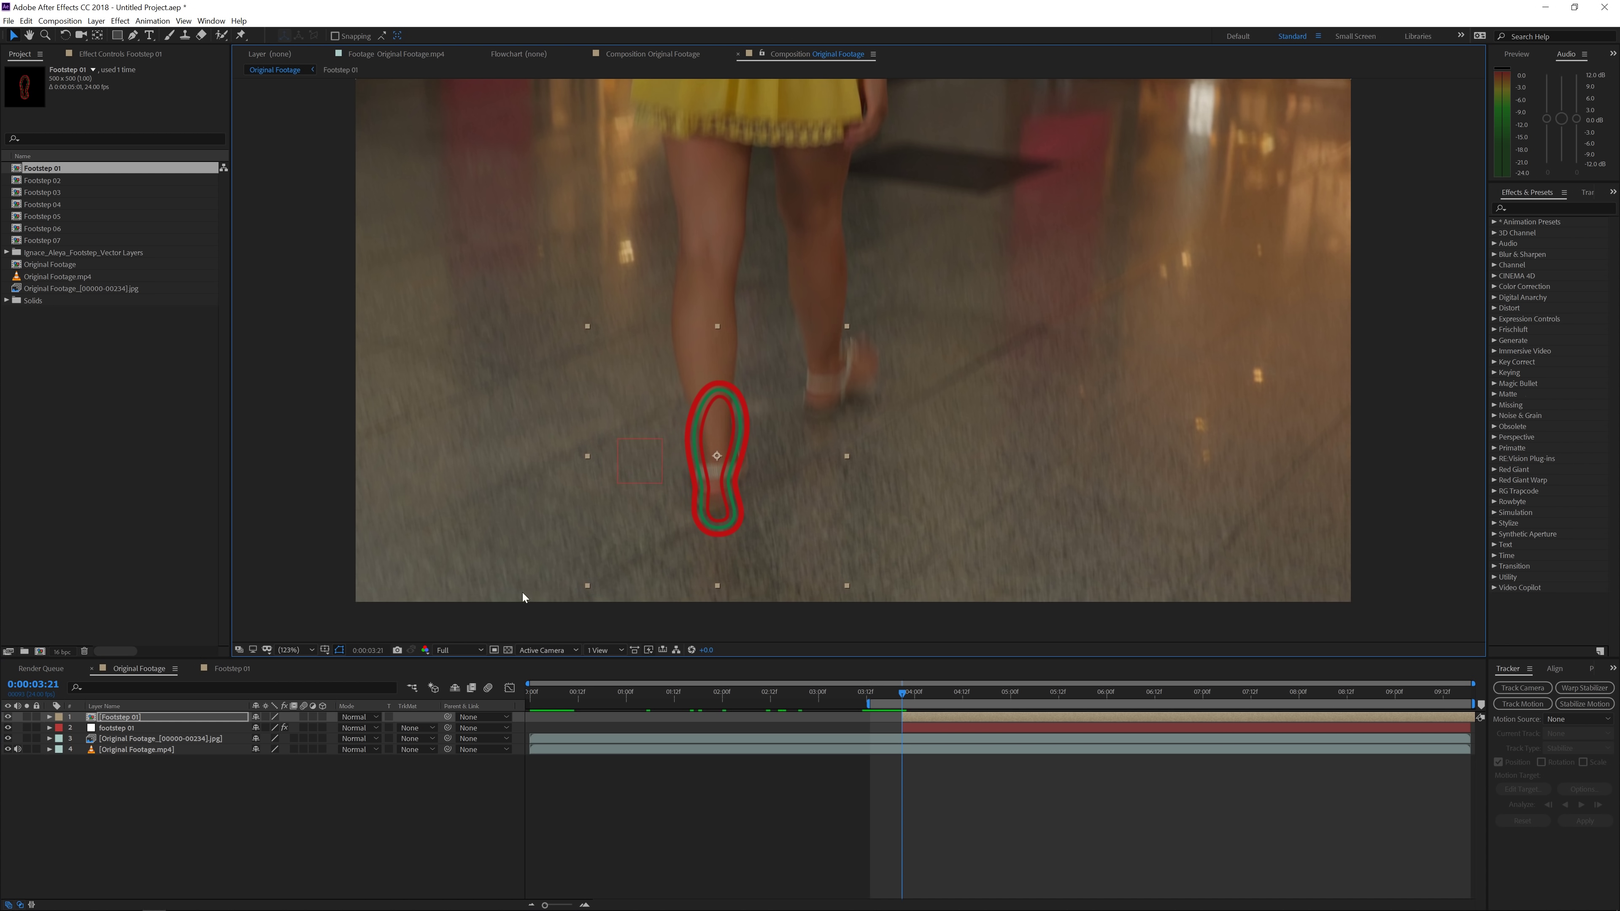
click(323, 717)
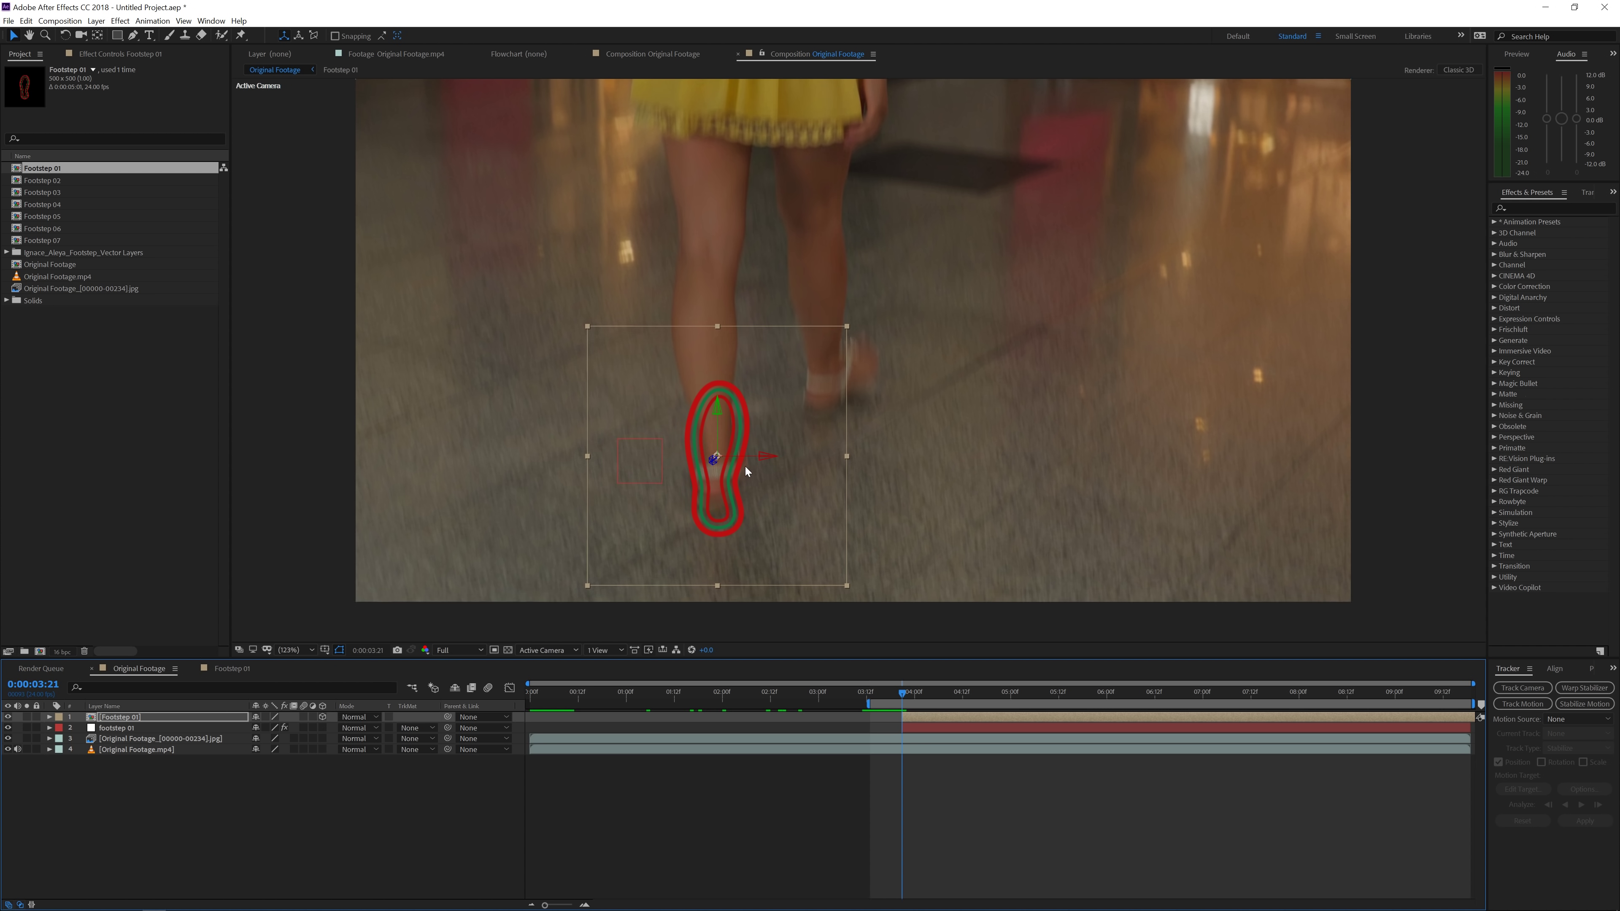
Rotate the Footstep 01 layer backward to lie flat on the floor, and scale it down to fit under the planted foot
key(w)
drag(756, 469, 754, 419)
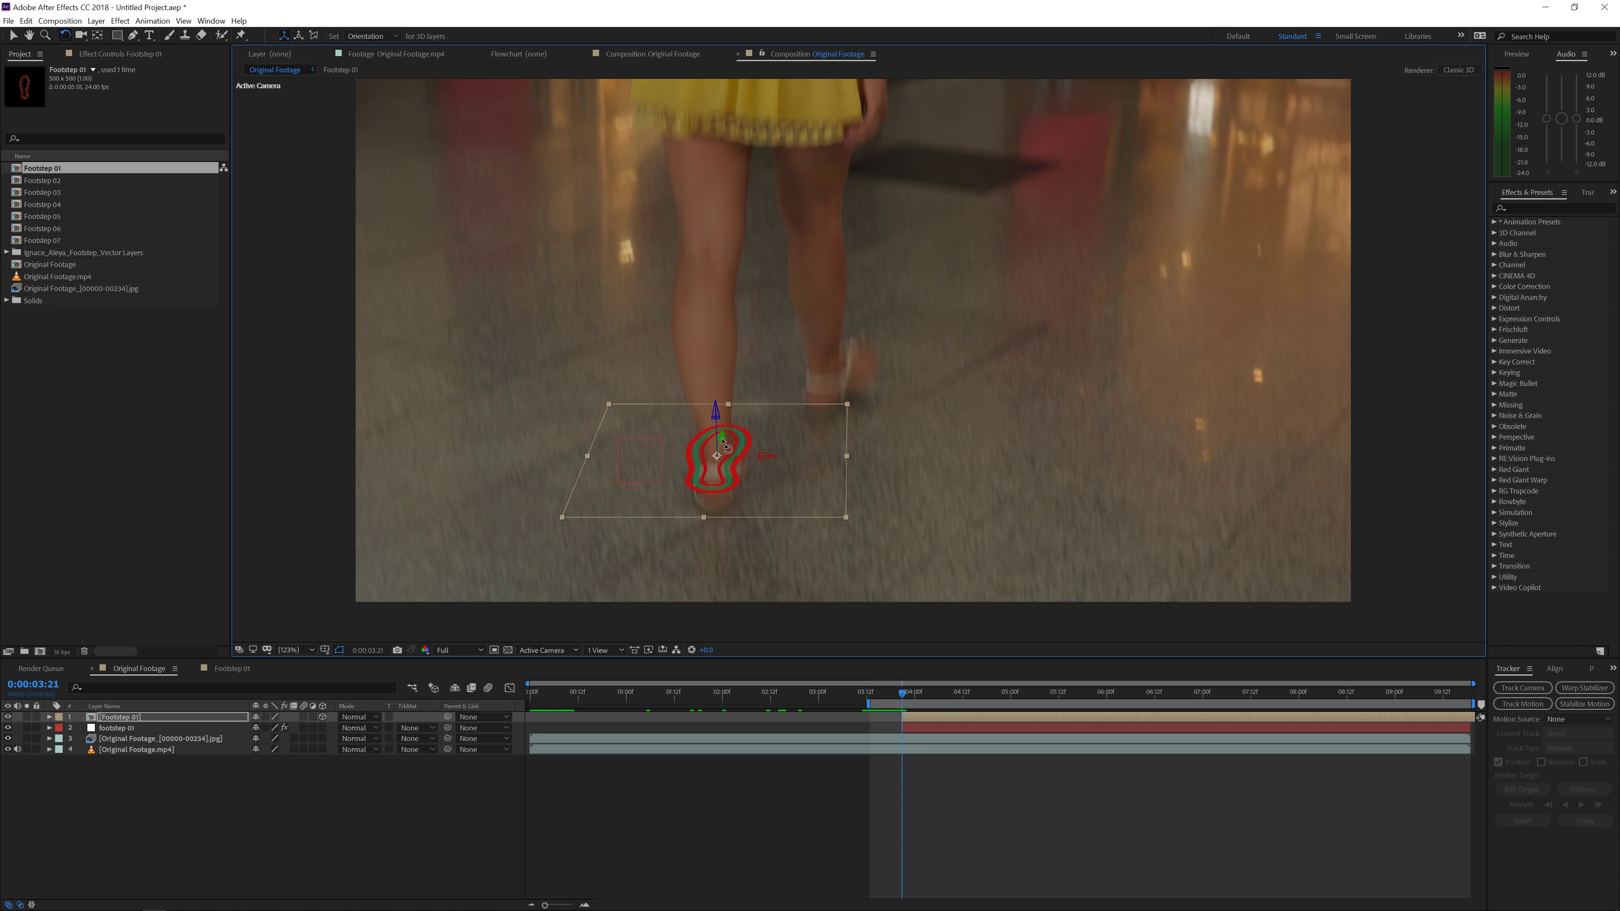
drag(743, 462, 744, 476)
key(v)
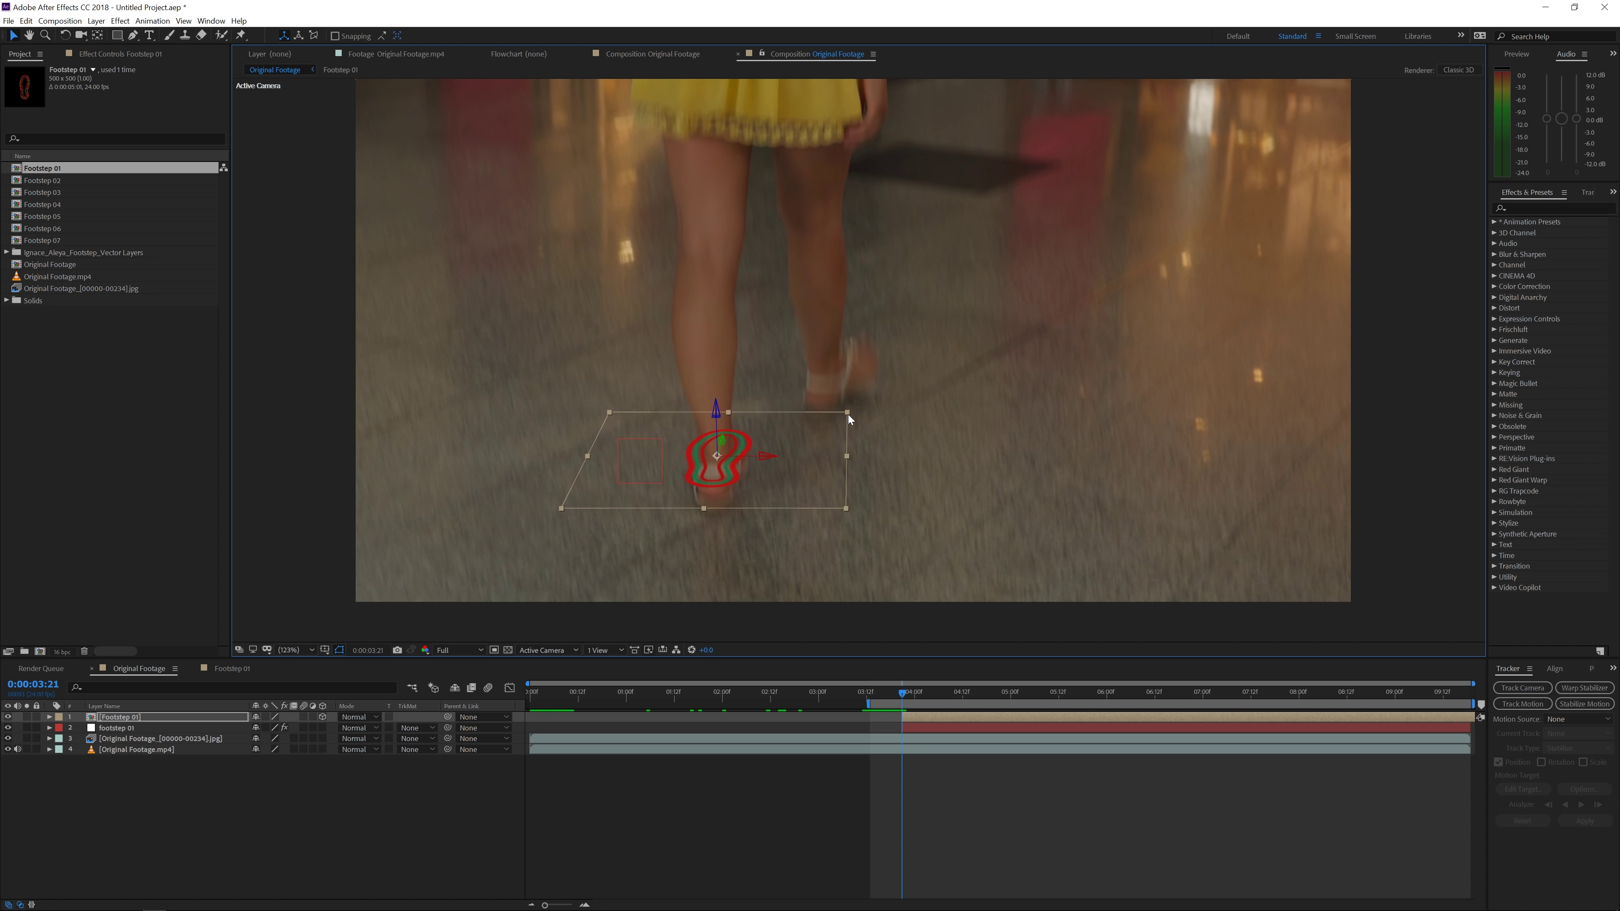
drag(849, 413, 794, 470)
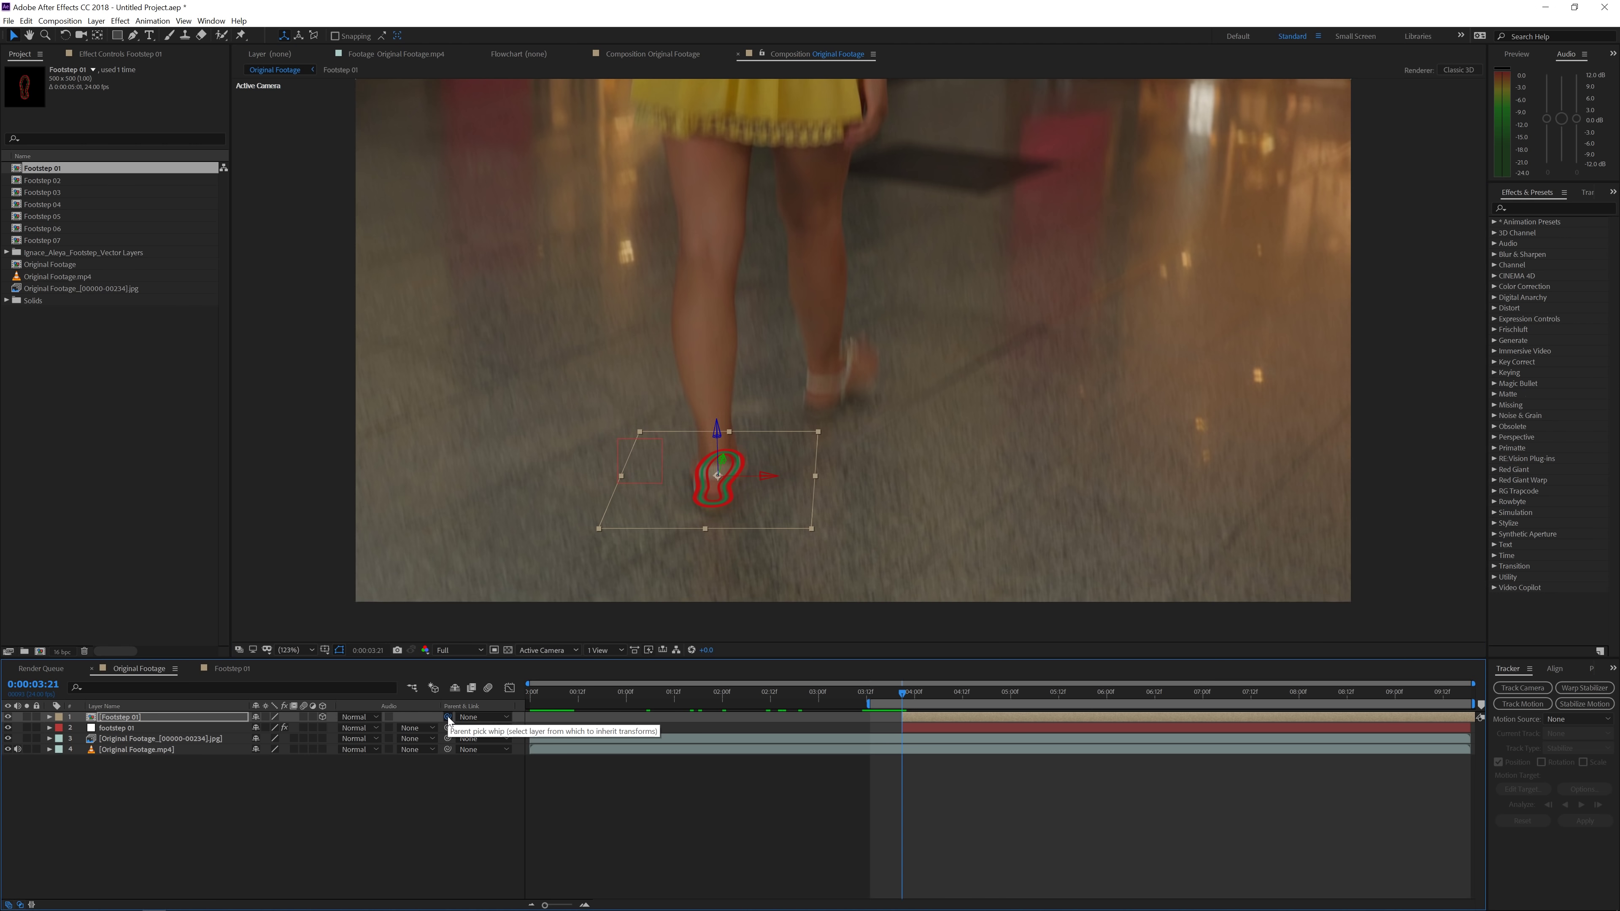
Parent the Footstep 01 layer to the footstep 01 null, and check around 0:00:04:10 how it follows the floor
drag(448, 717, 163, 728)
click(179, 809)
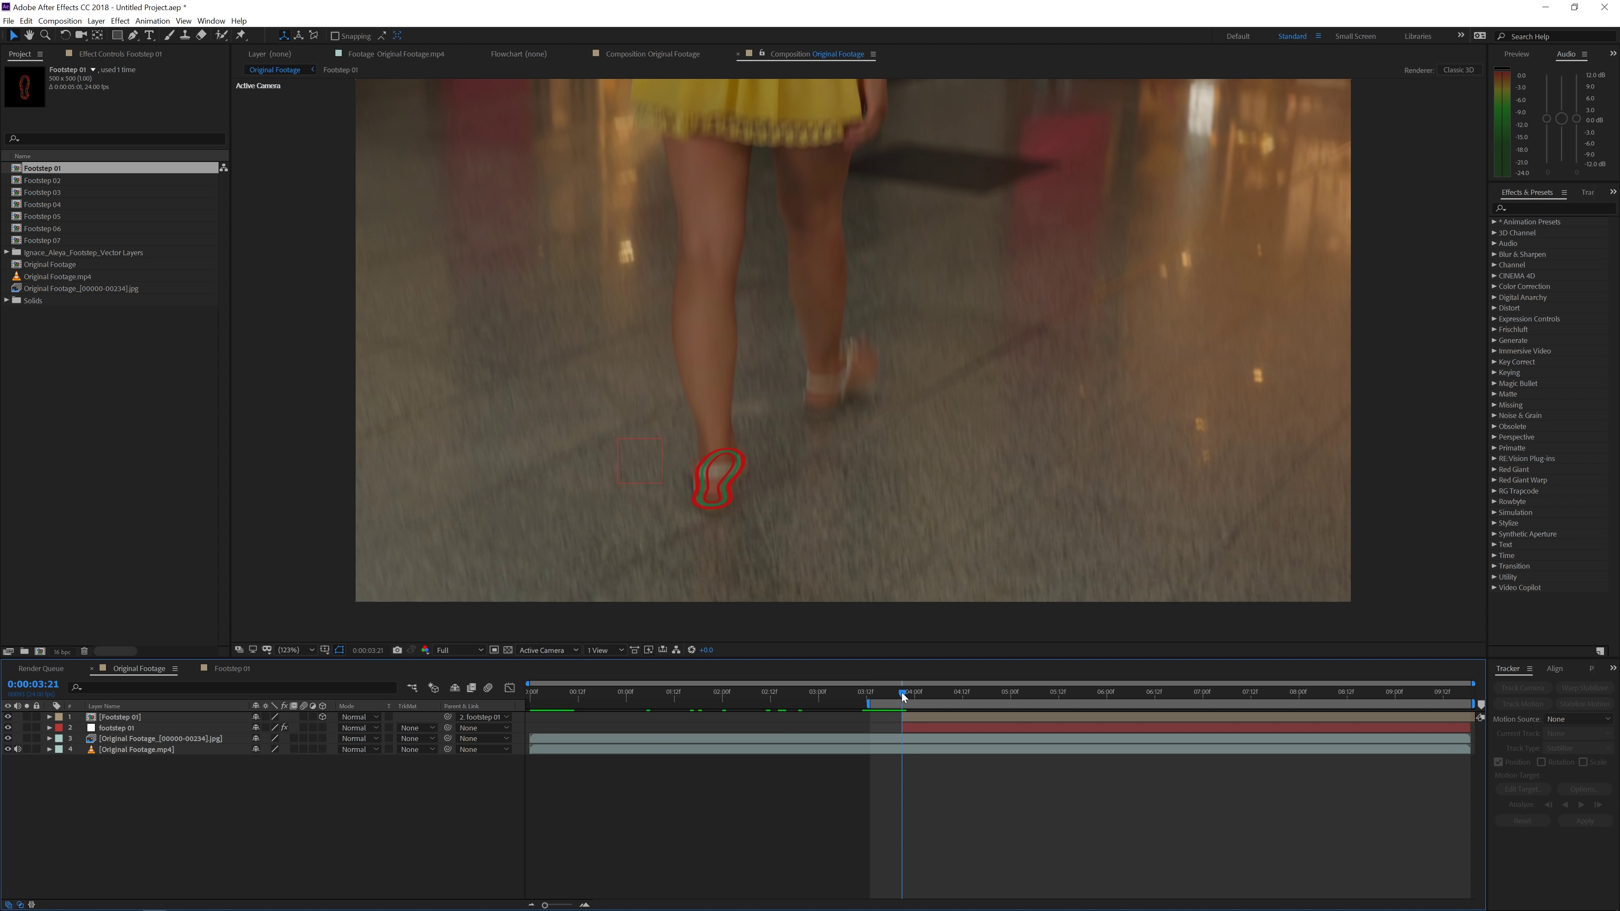
drag(901, 692, 953, 700)
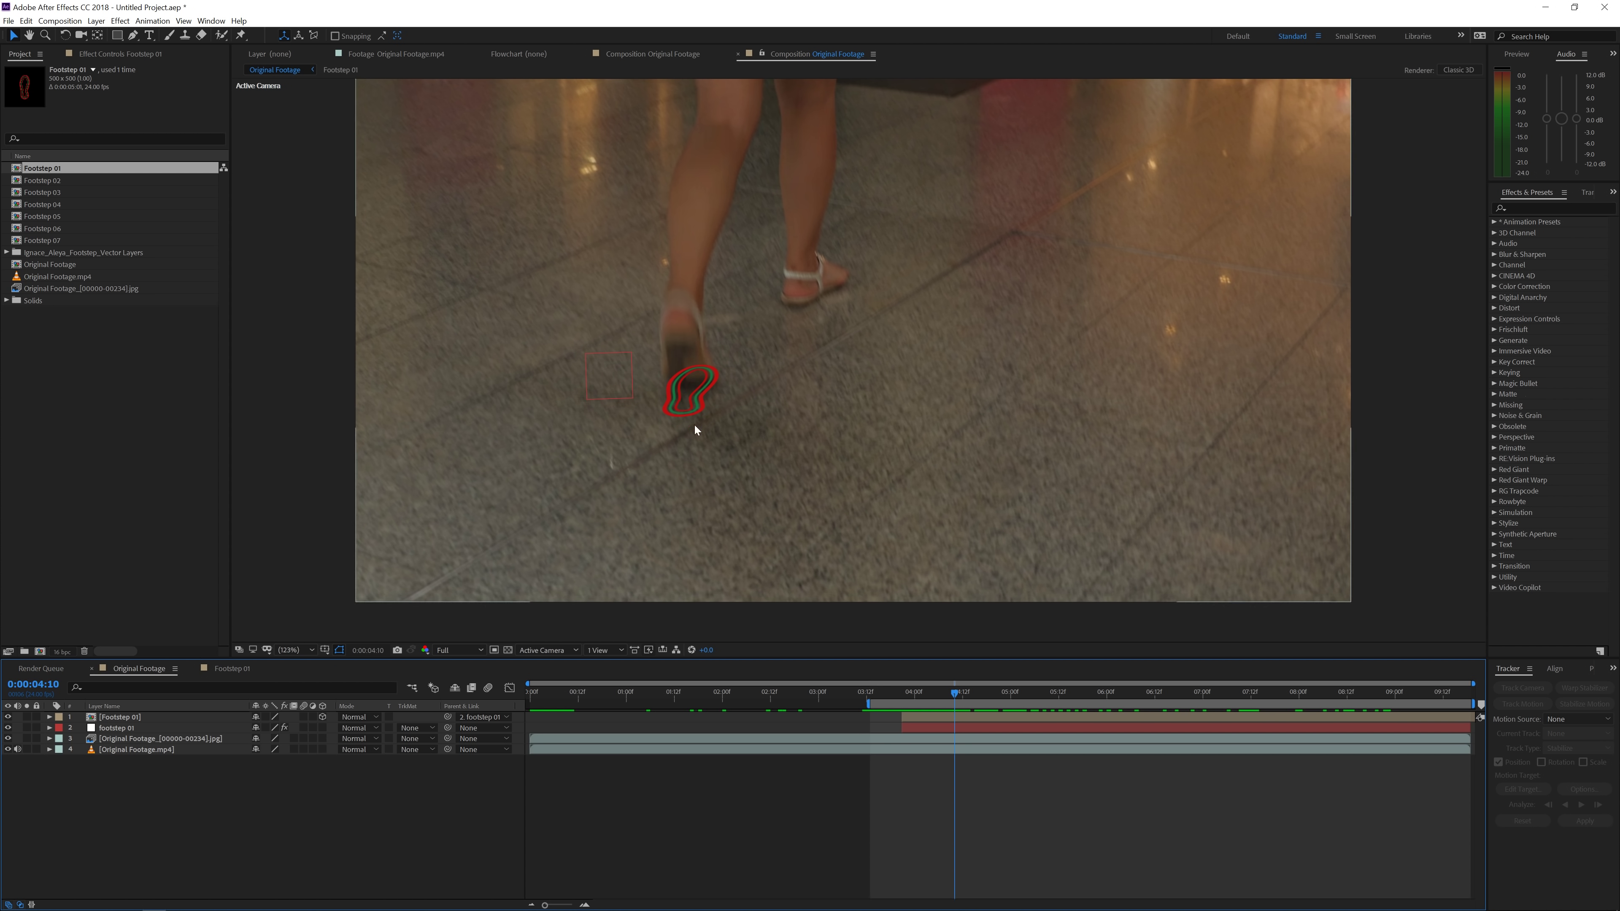
key(period)
key(period)
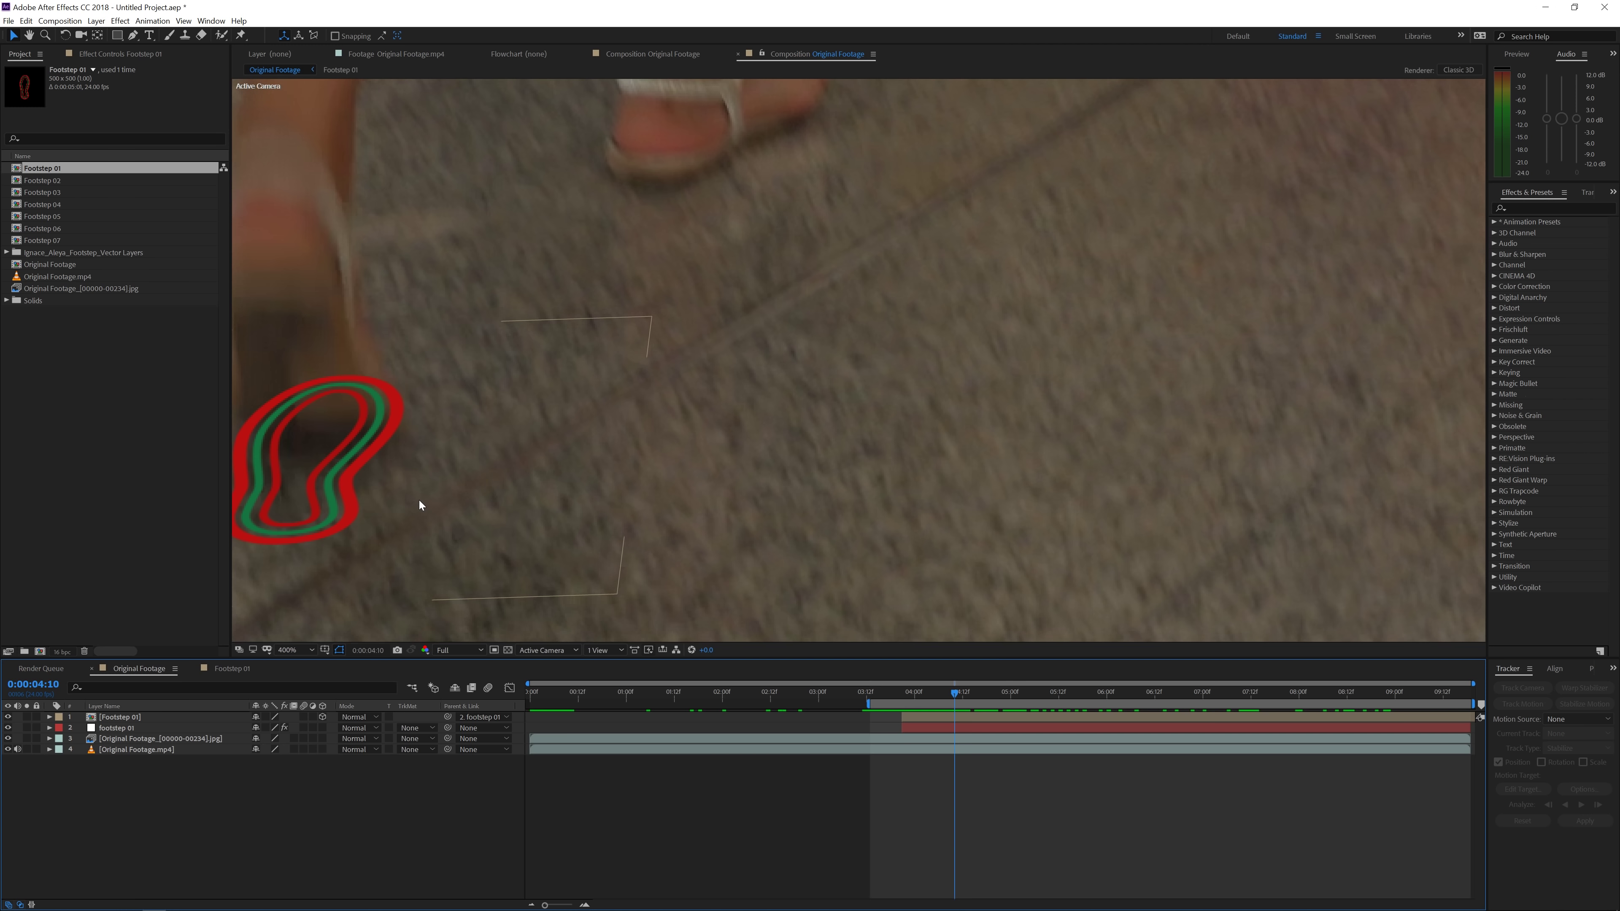
key(comma)
Apply a slight Gaussian Blur to the Footstep 01 layer to match the footage's softness
click(131, 718)
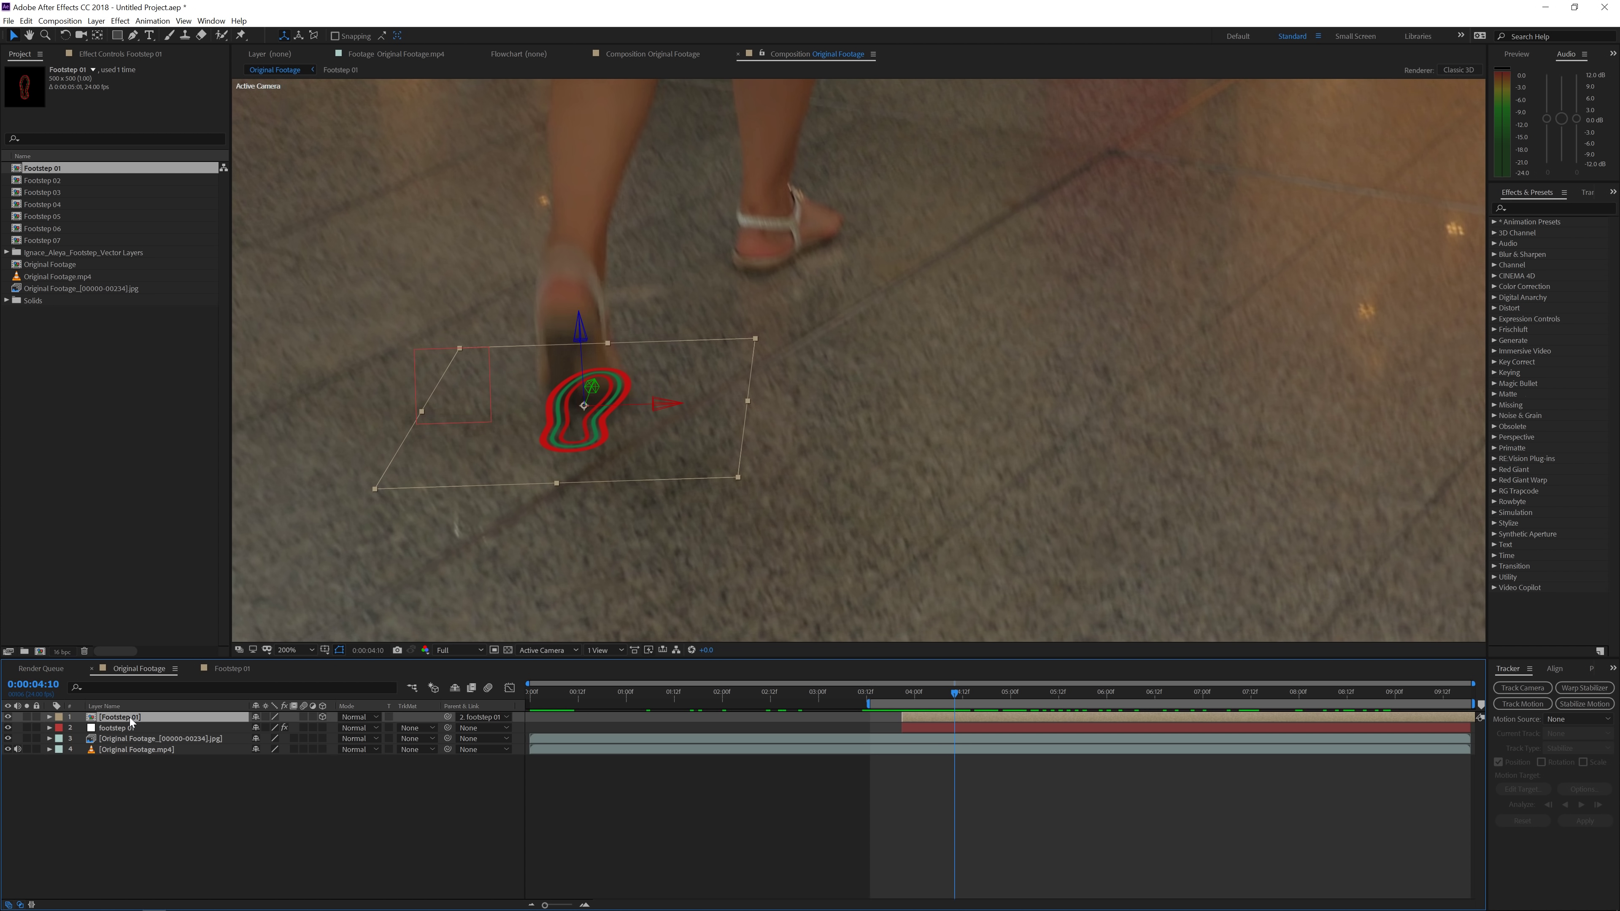
click(120, 21)
mouse_move(191, 103)
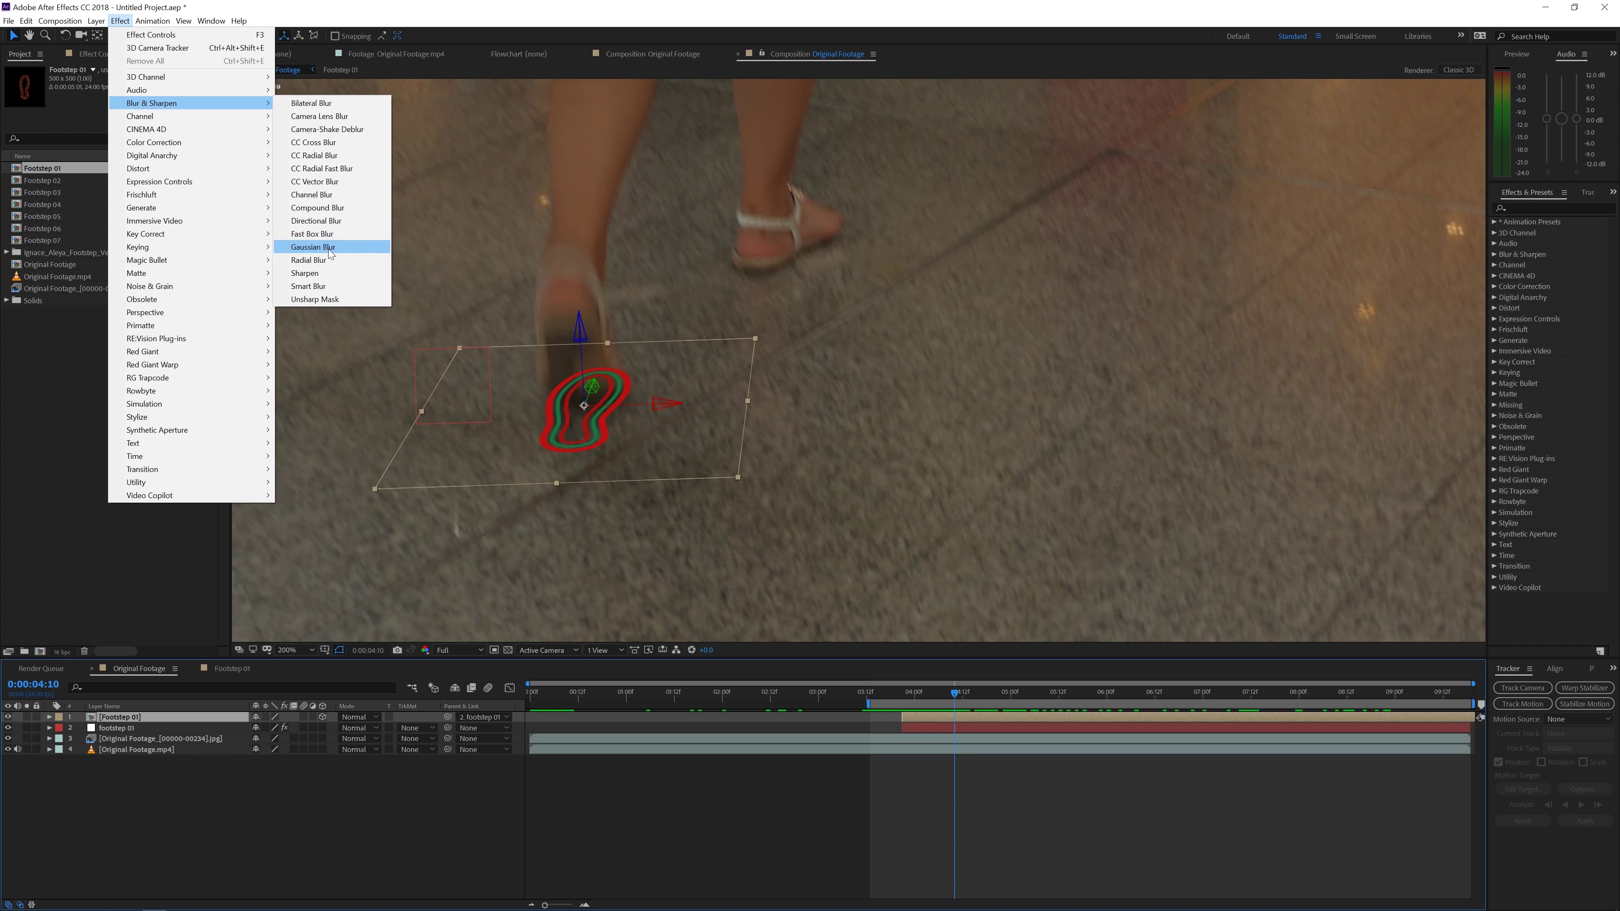
click(315, 247)
drag(130, 91, 132, 92)
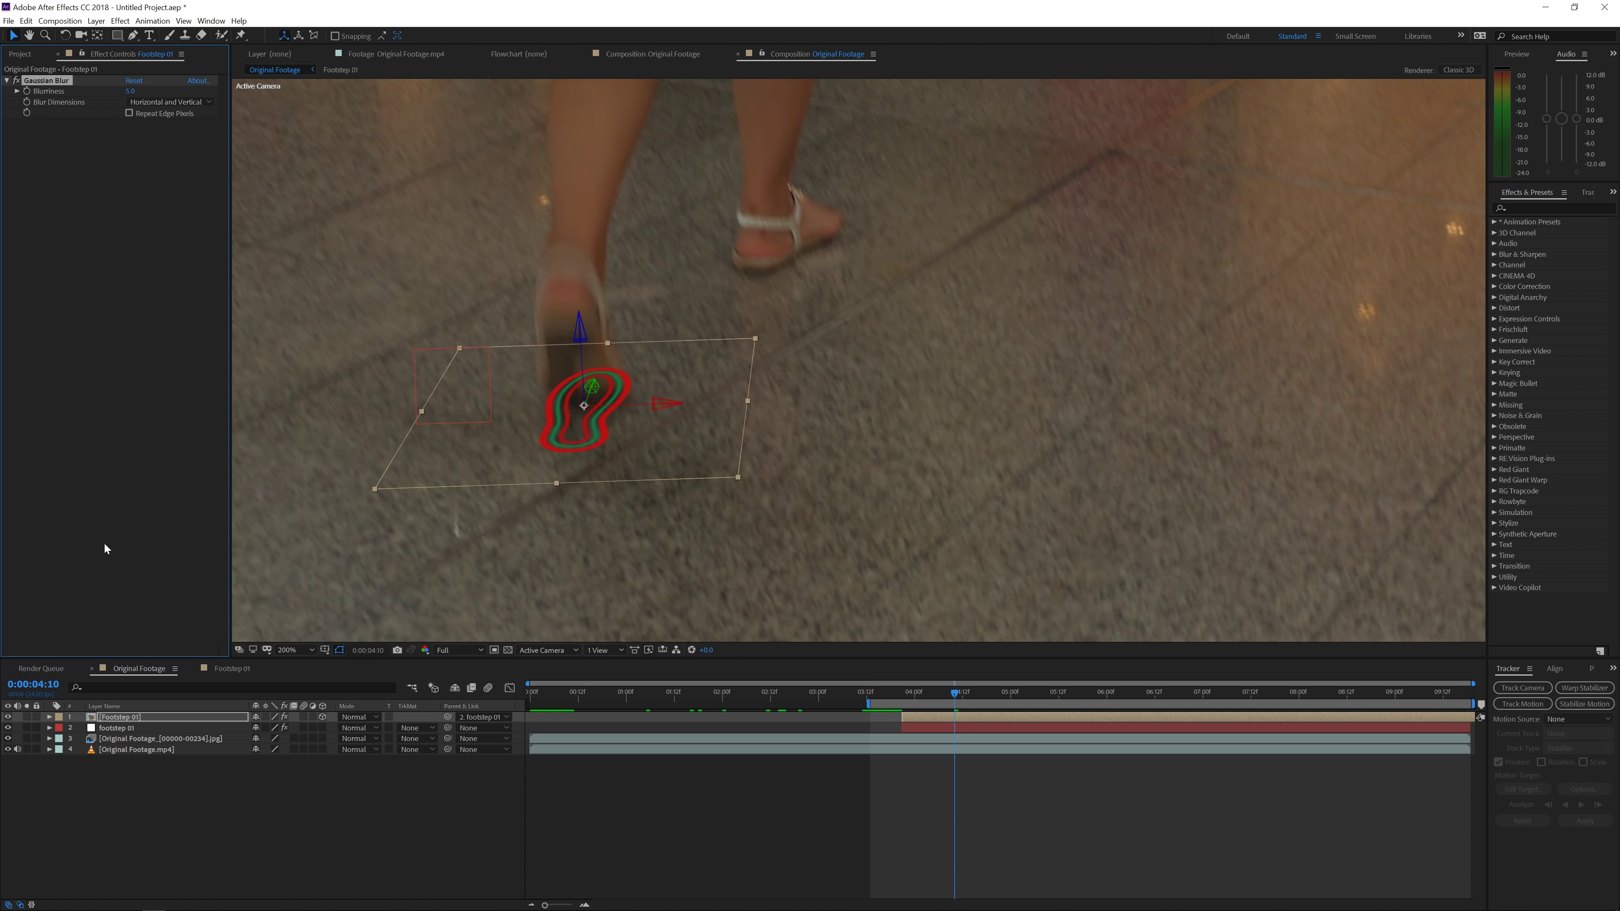
Enable motion blur for the Footstep 01 layer and the composition, and scrub ahead to the next footfall
click(302, 716)
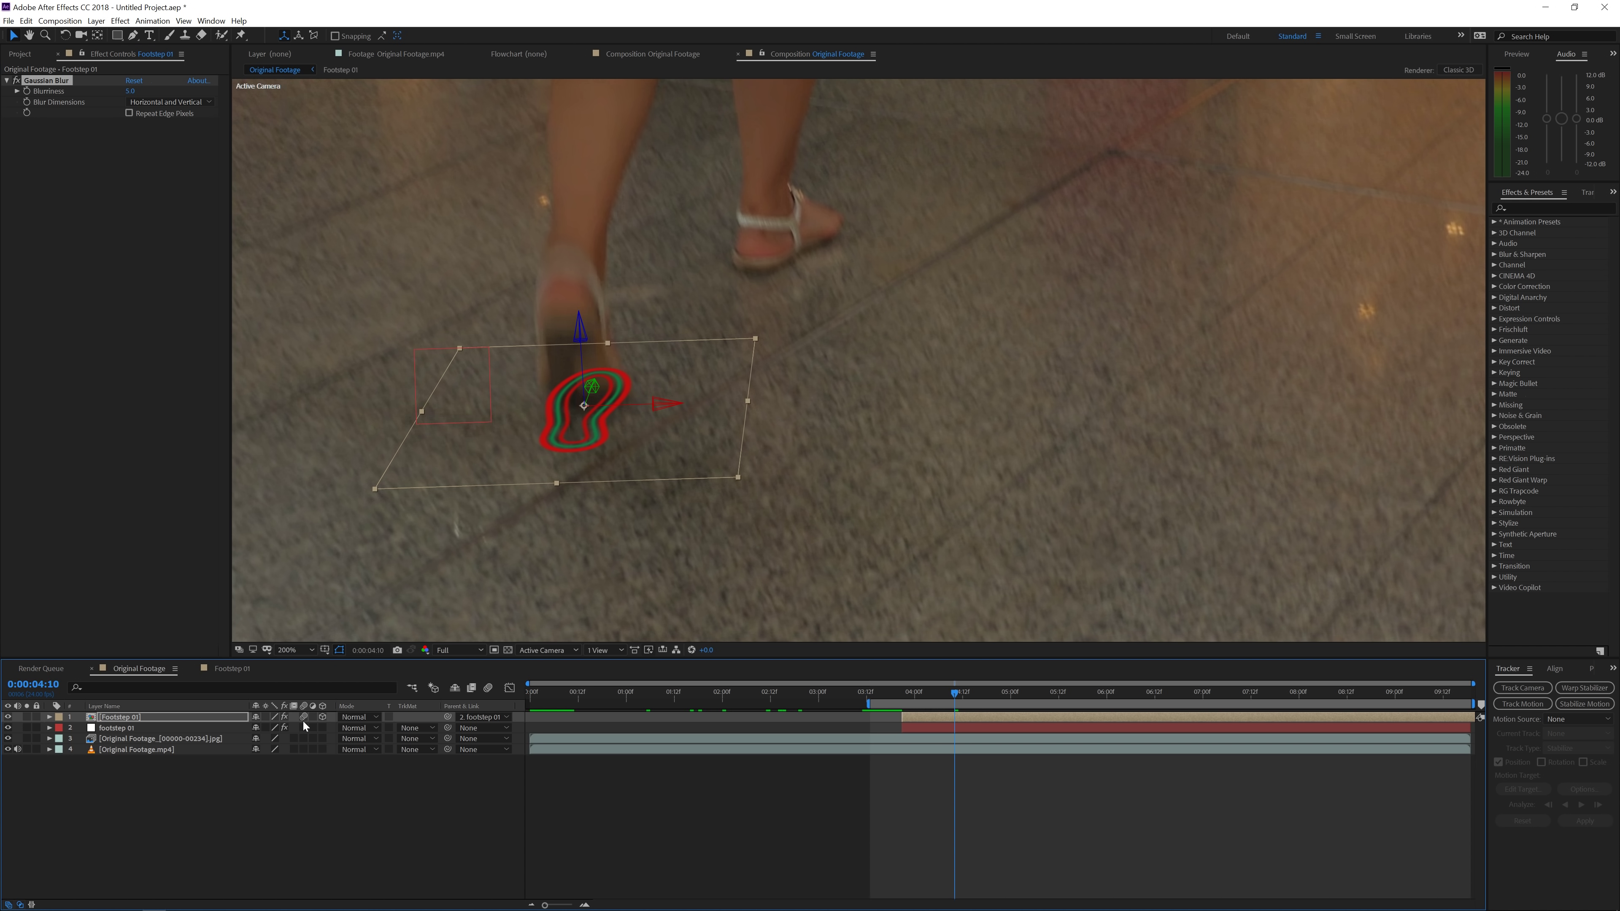
click(488, 689)
click(857, 760)
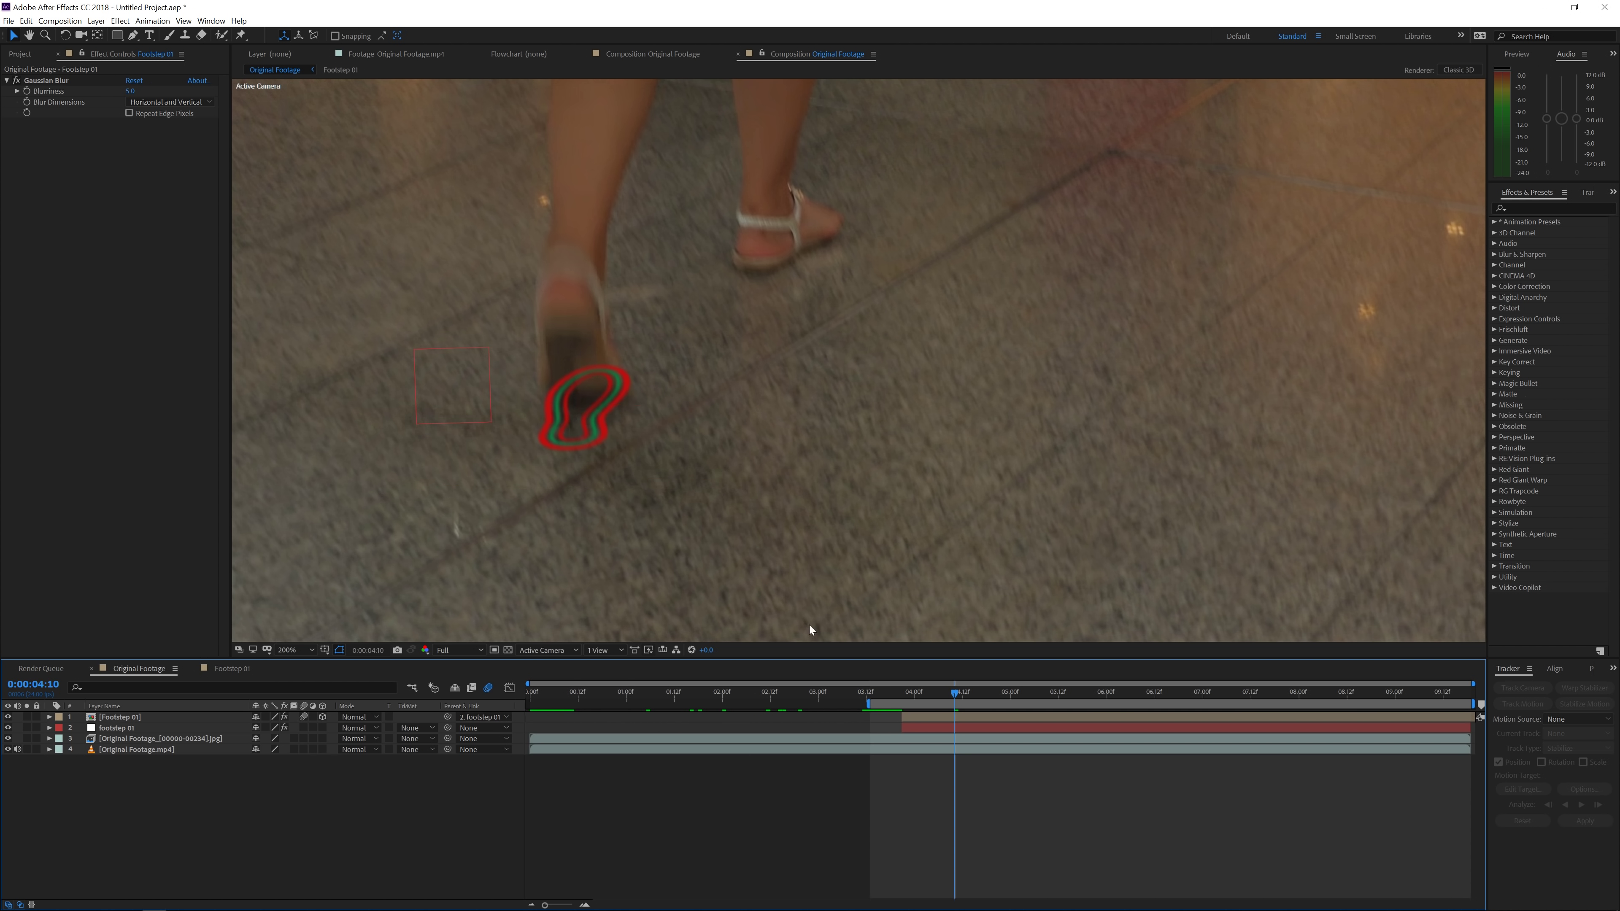
key(comma)
drag(952, 700, 1018, 724)
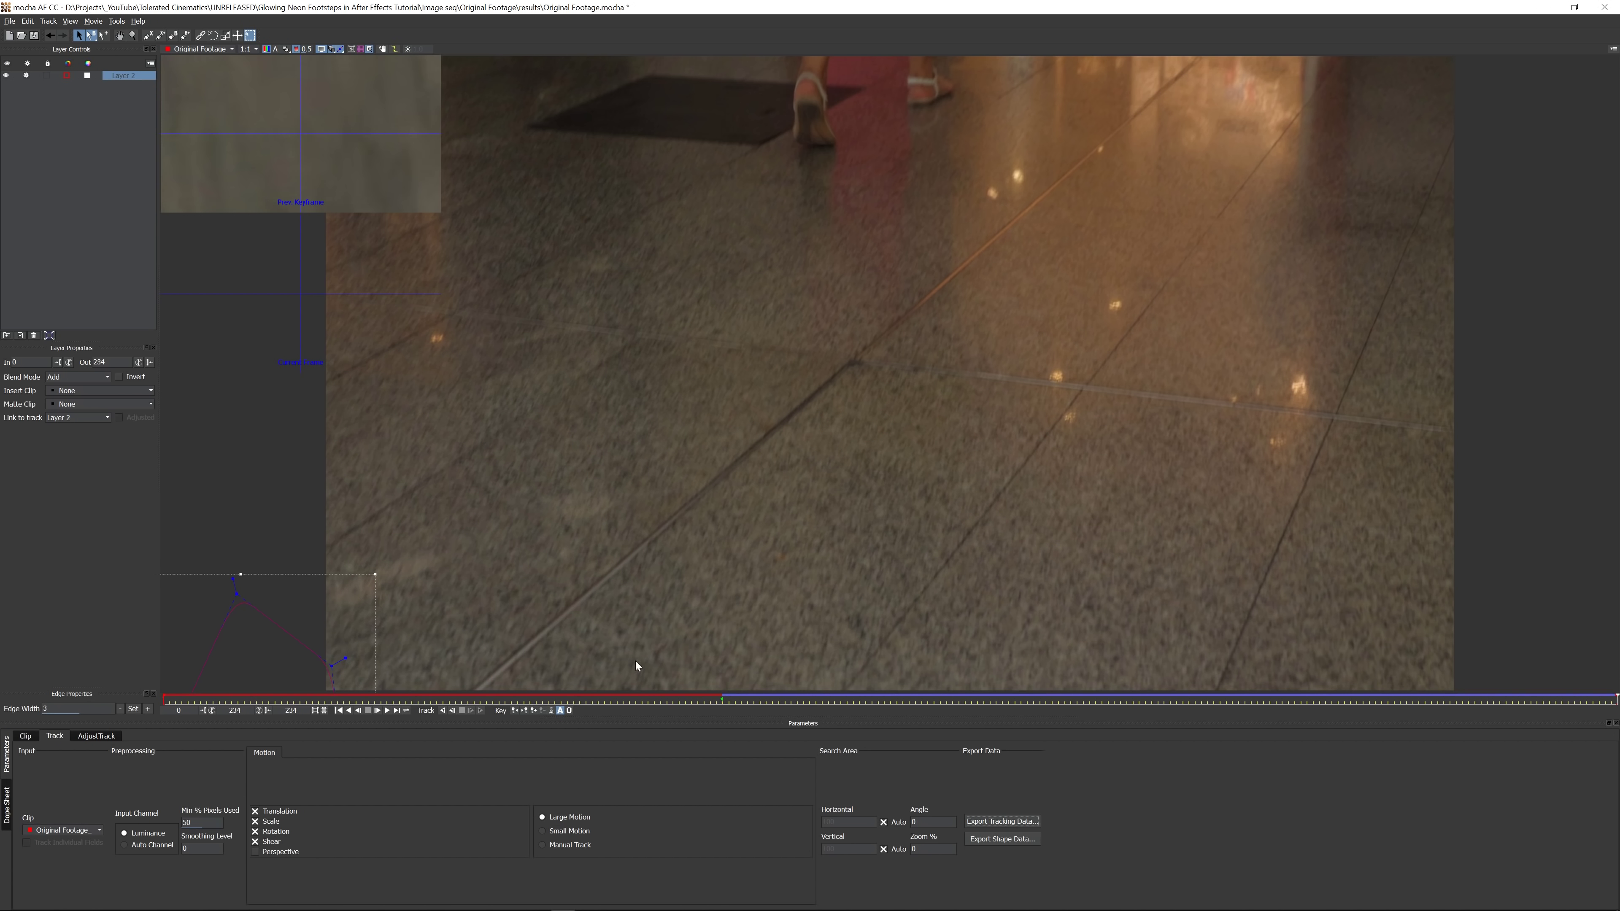
Switch to mocha AE, delete the existing tracking layer, and go to frame 128 where the next foot is planted
click(121, 78)
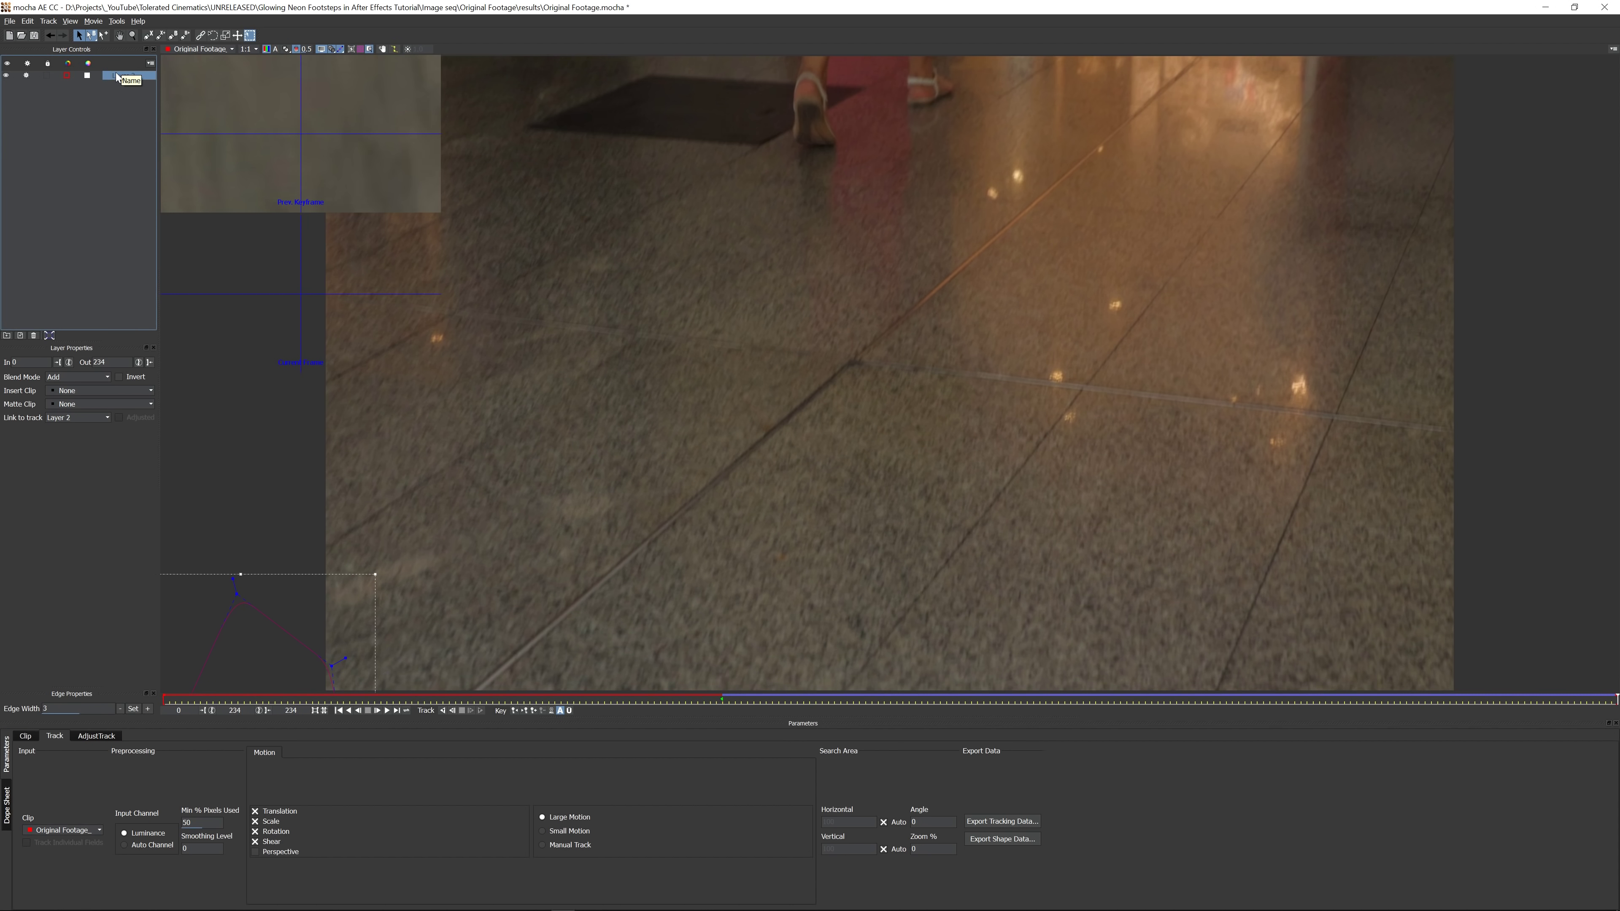
click(34, 336)
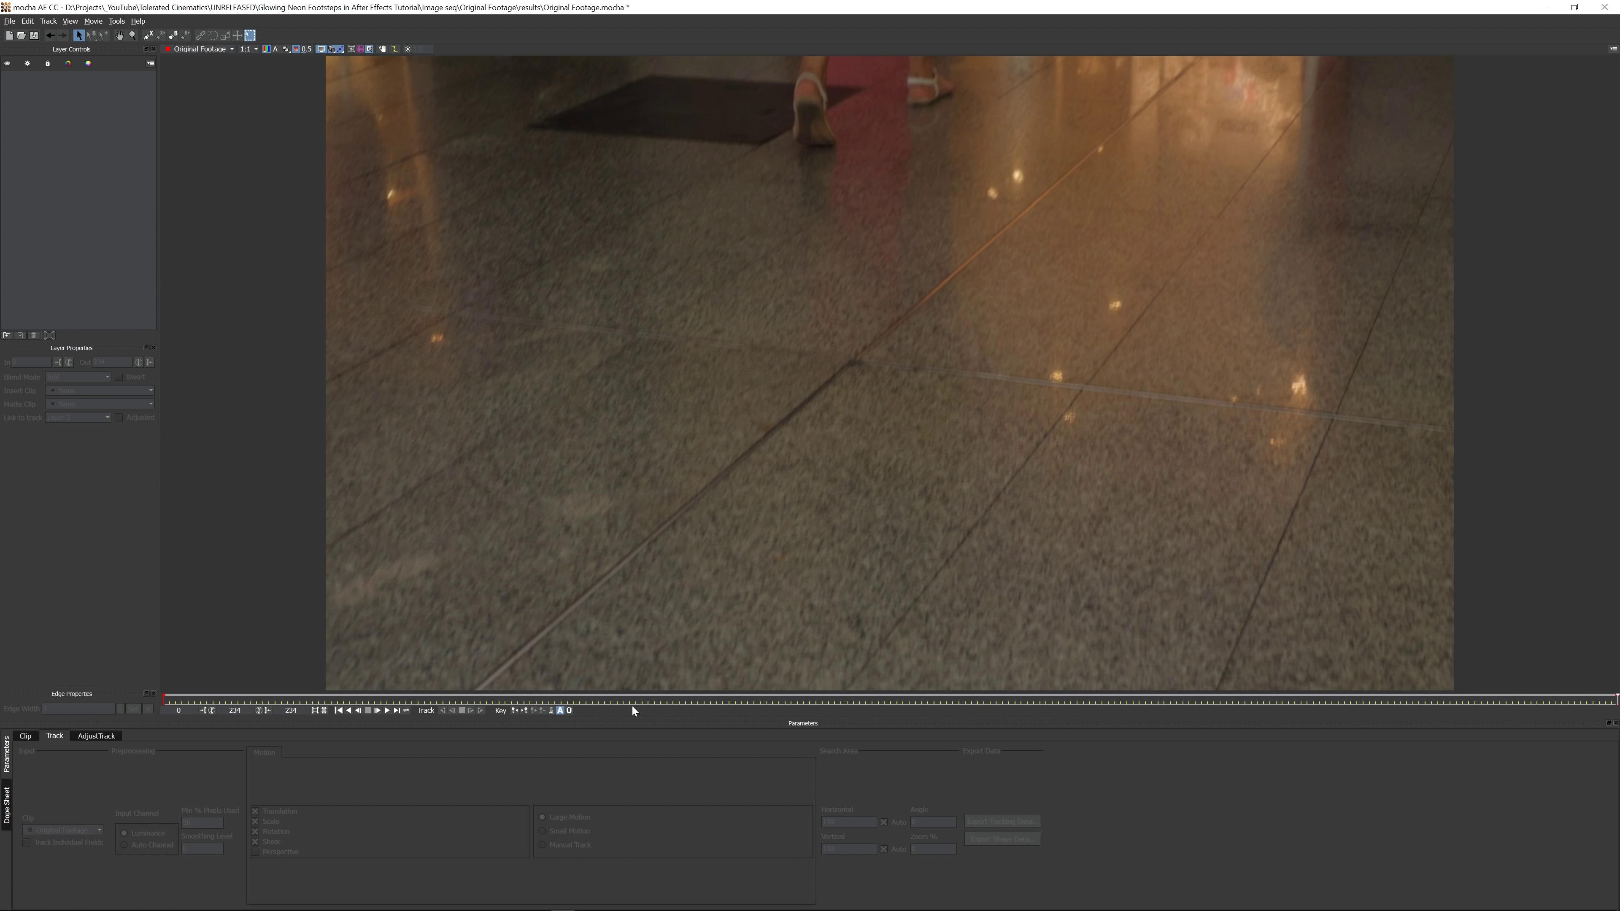
click(644, 700)
drag(644, 700, 954, 681)
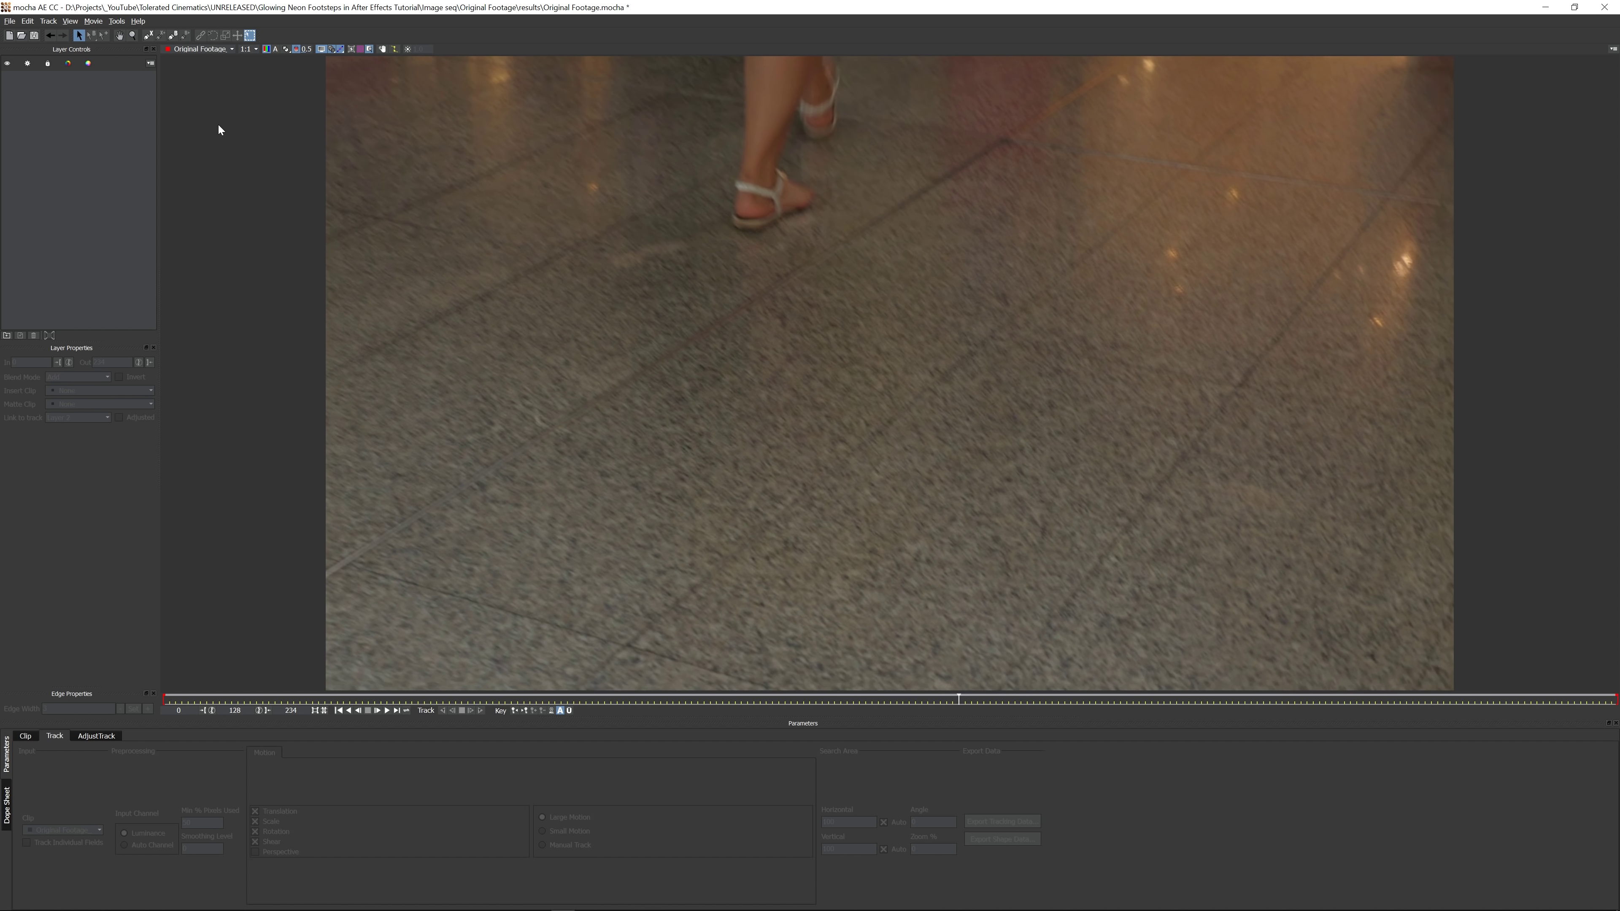
Try tracking a four-cornered floor shape around the planted foot forward from frame 128, and delete its layer
click(148, 35)
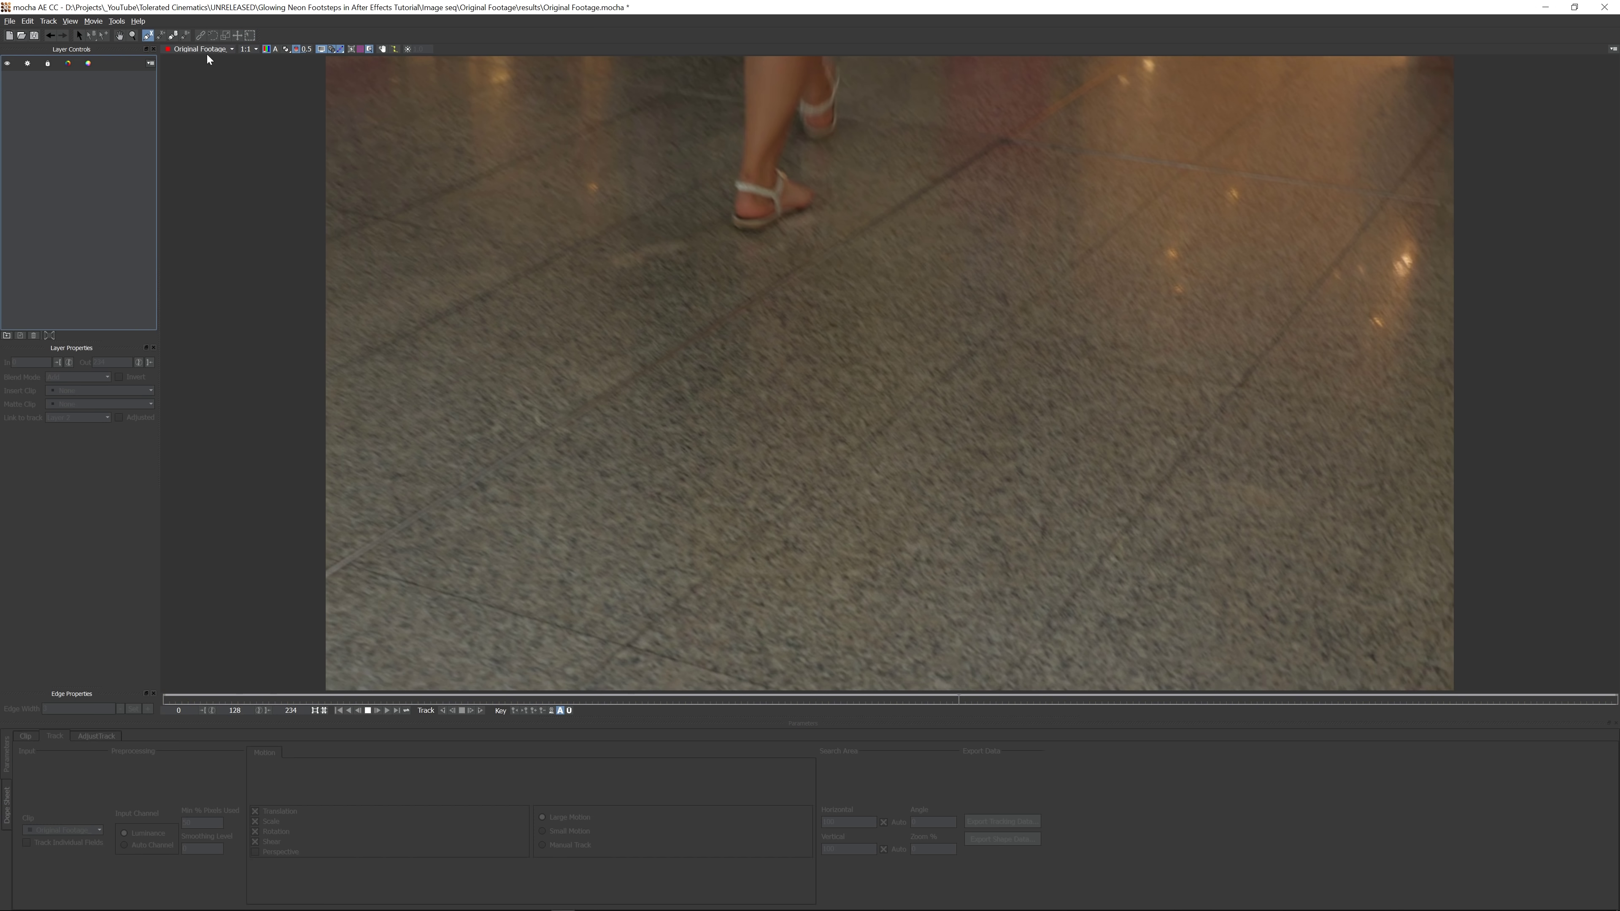
click(700, 181)
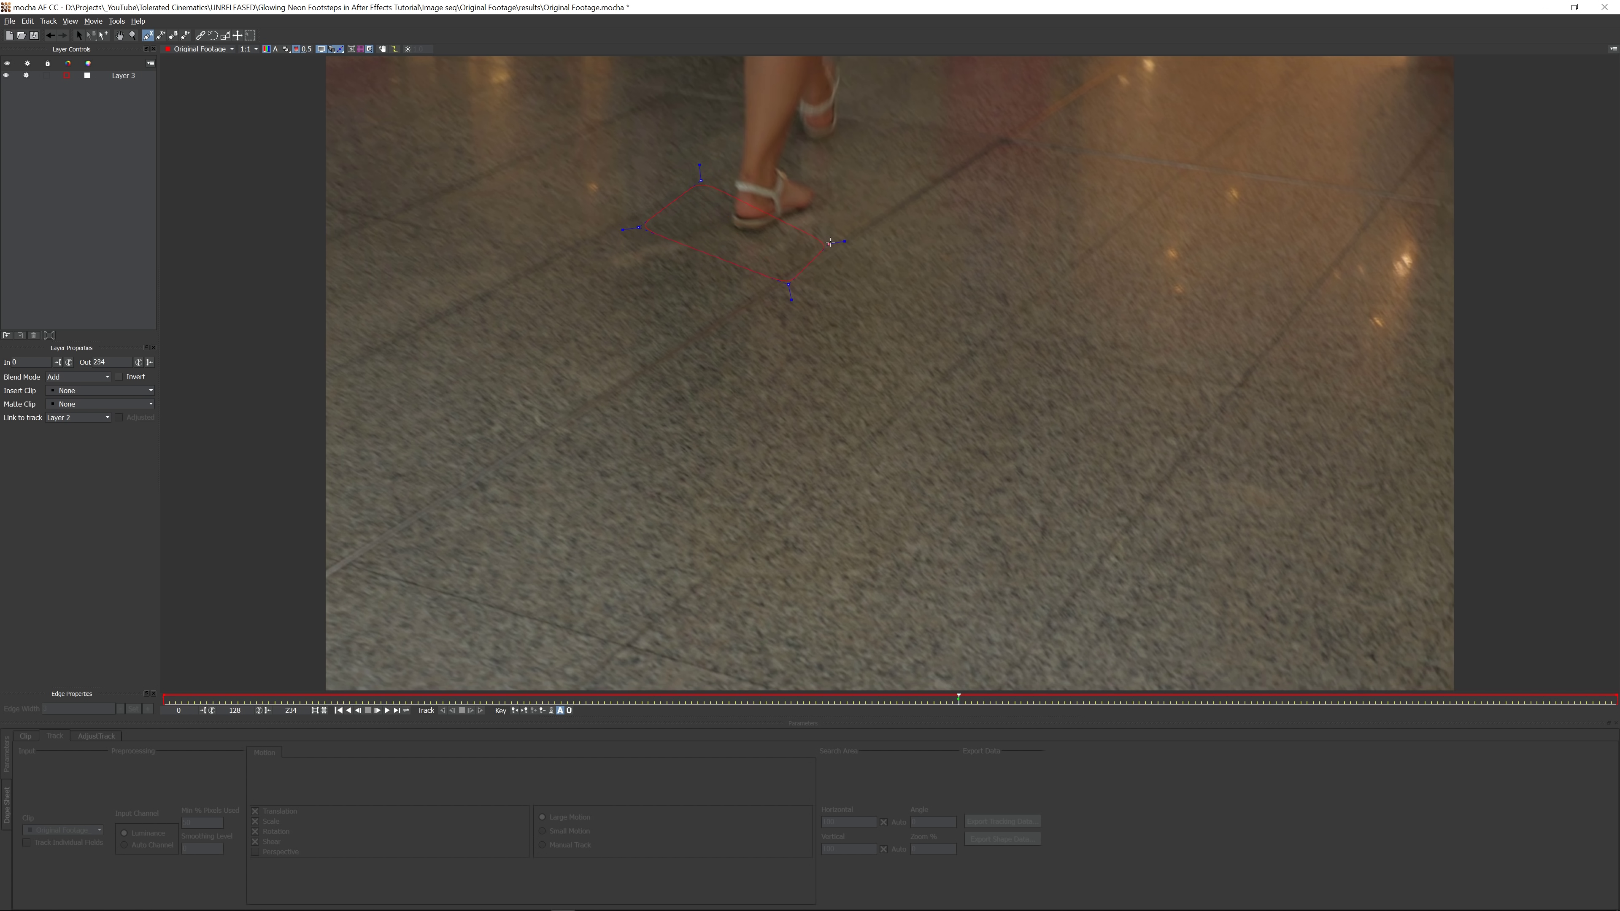
right_click(834, 231)
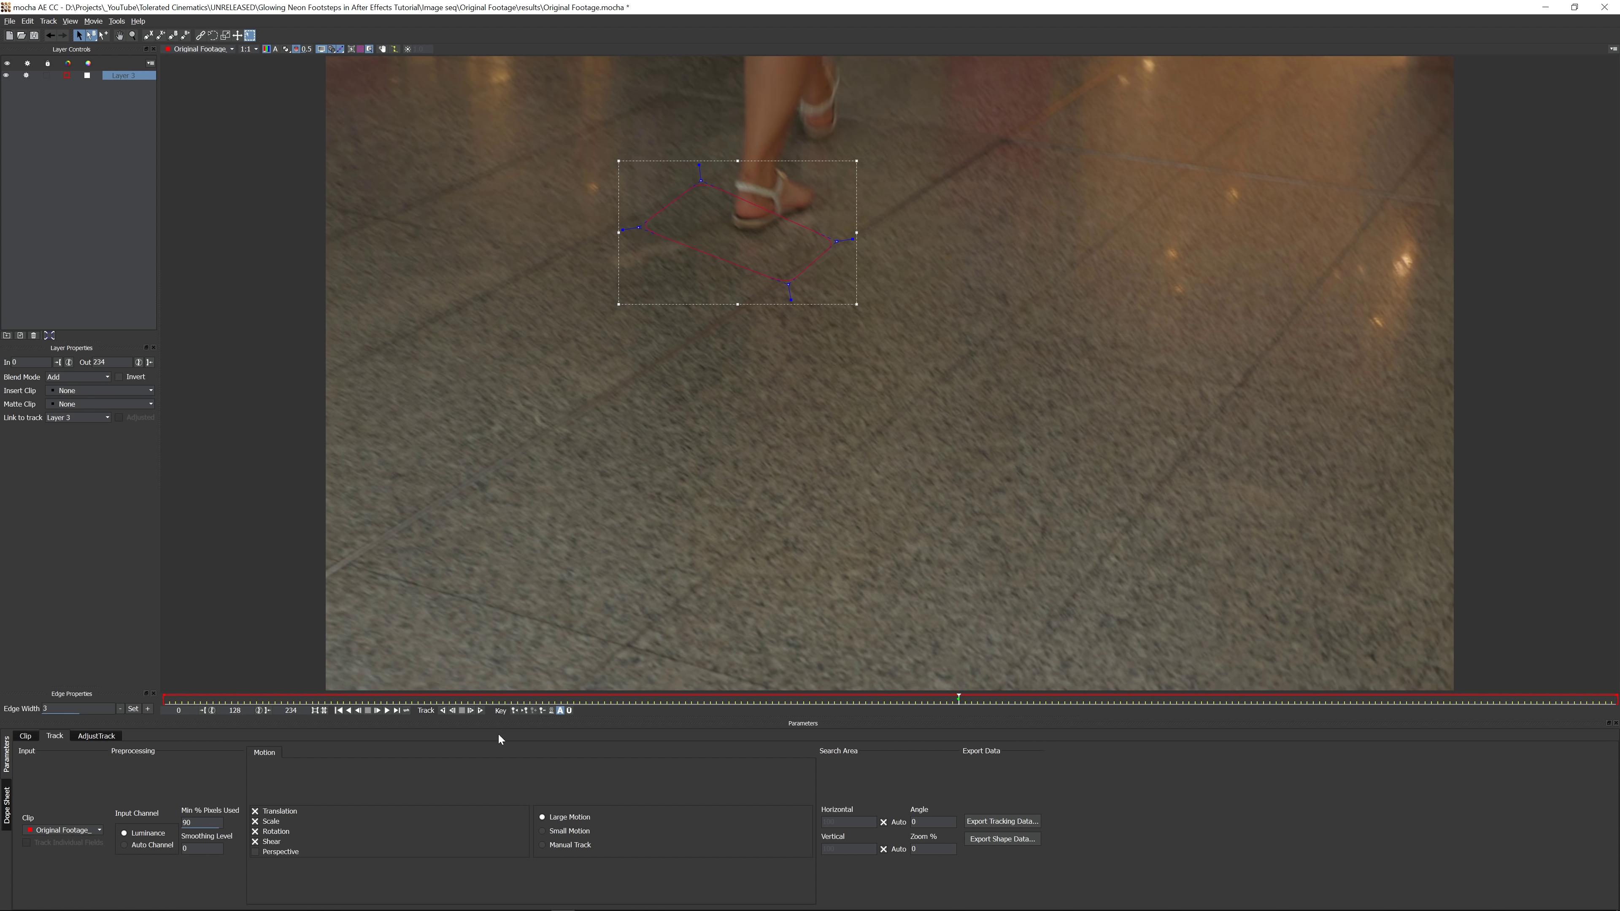
click(477, 710)
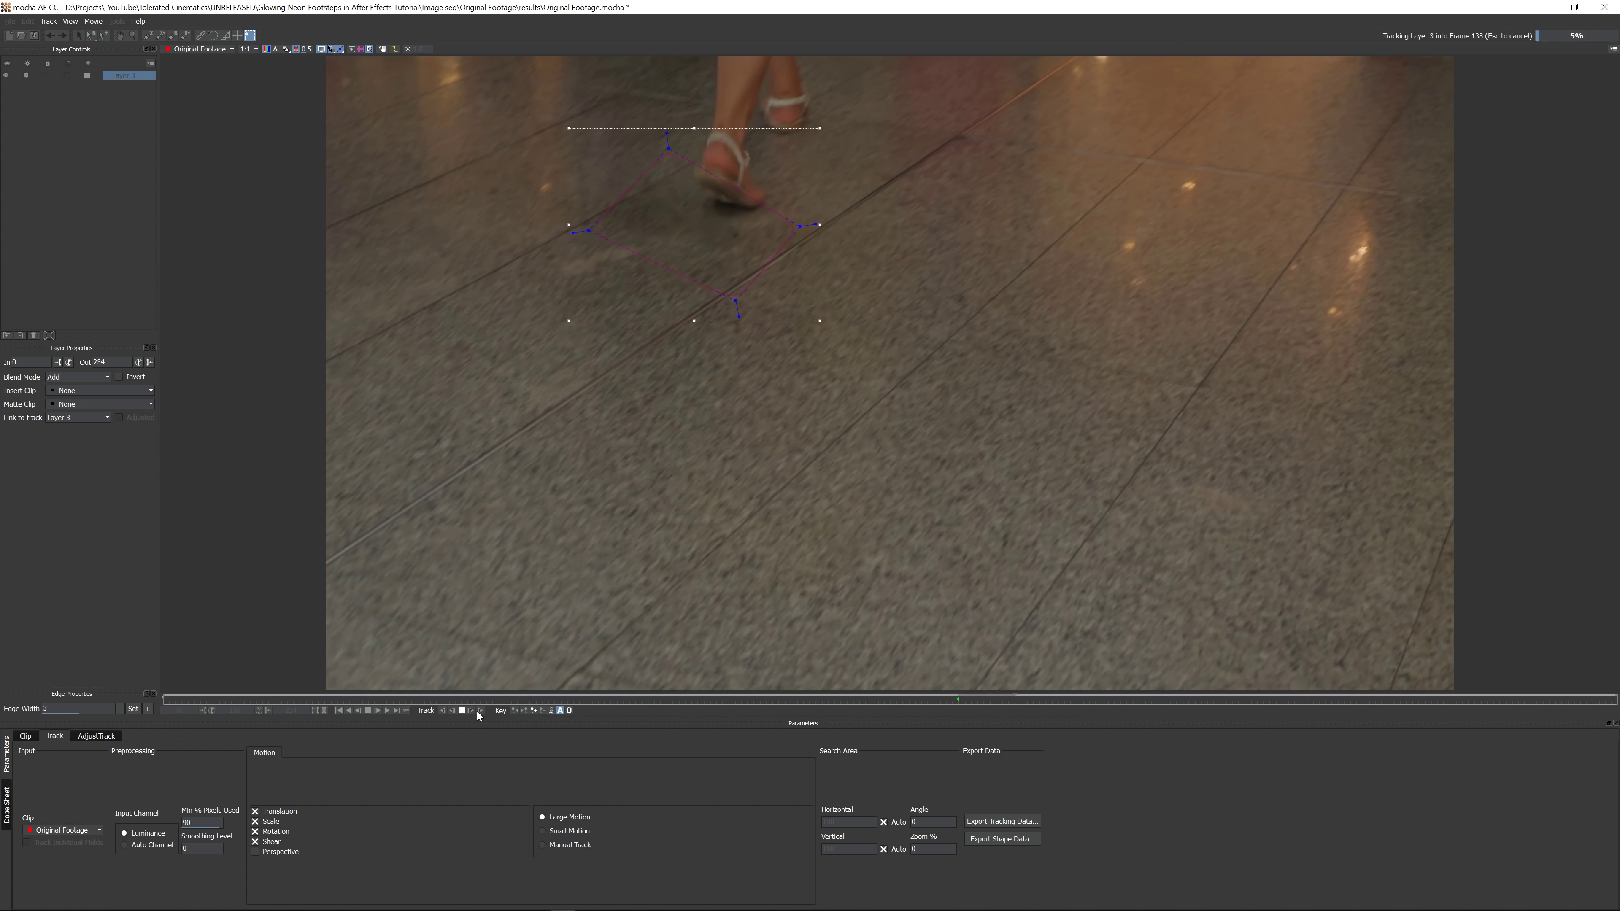
click(461, 711)
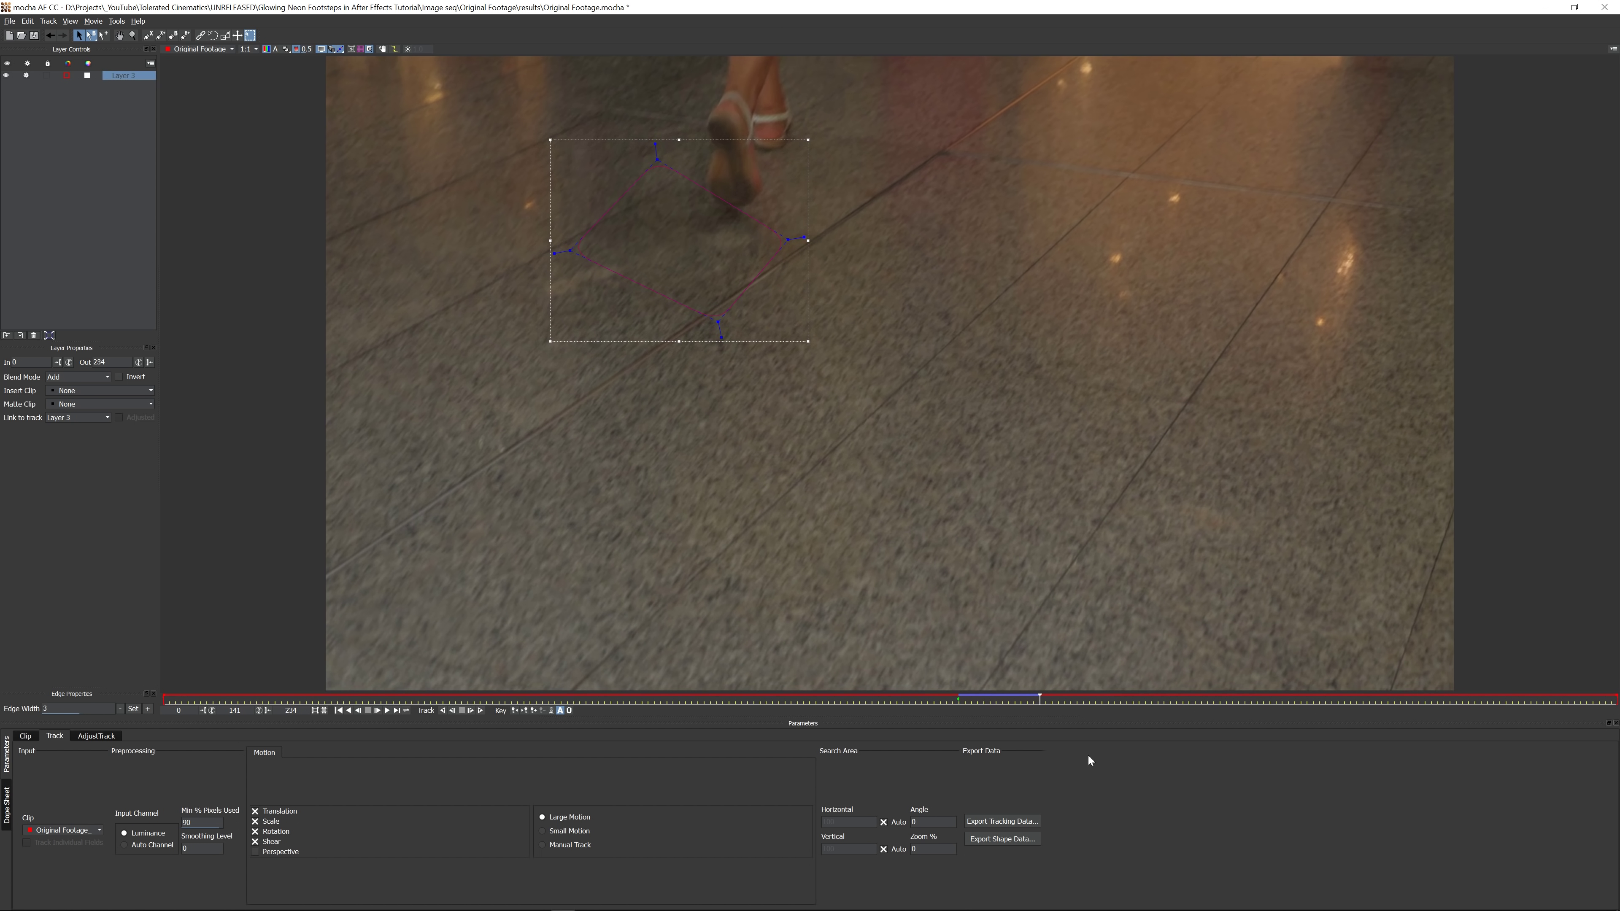
click(958, 696)
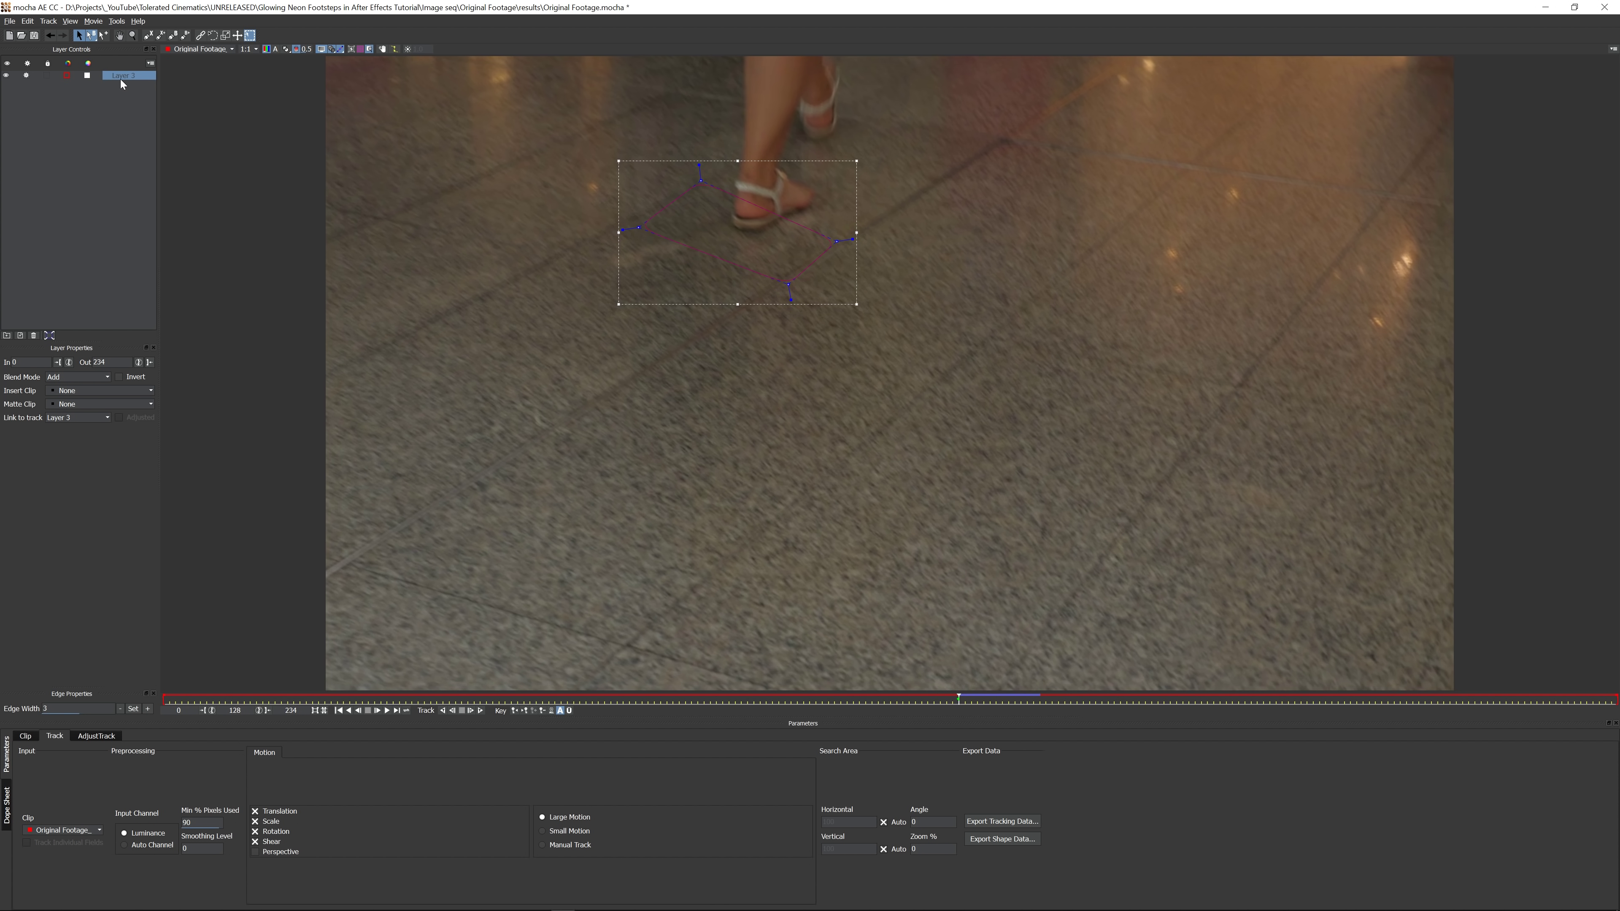
click(33, 335)
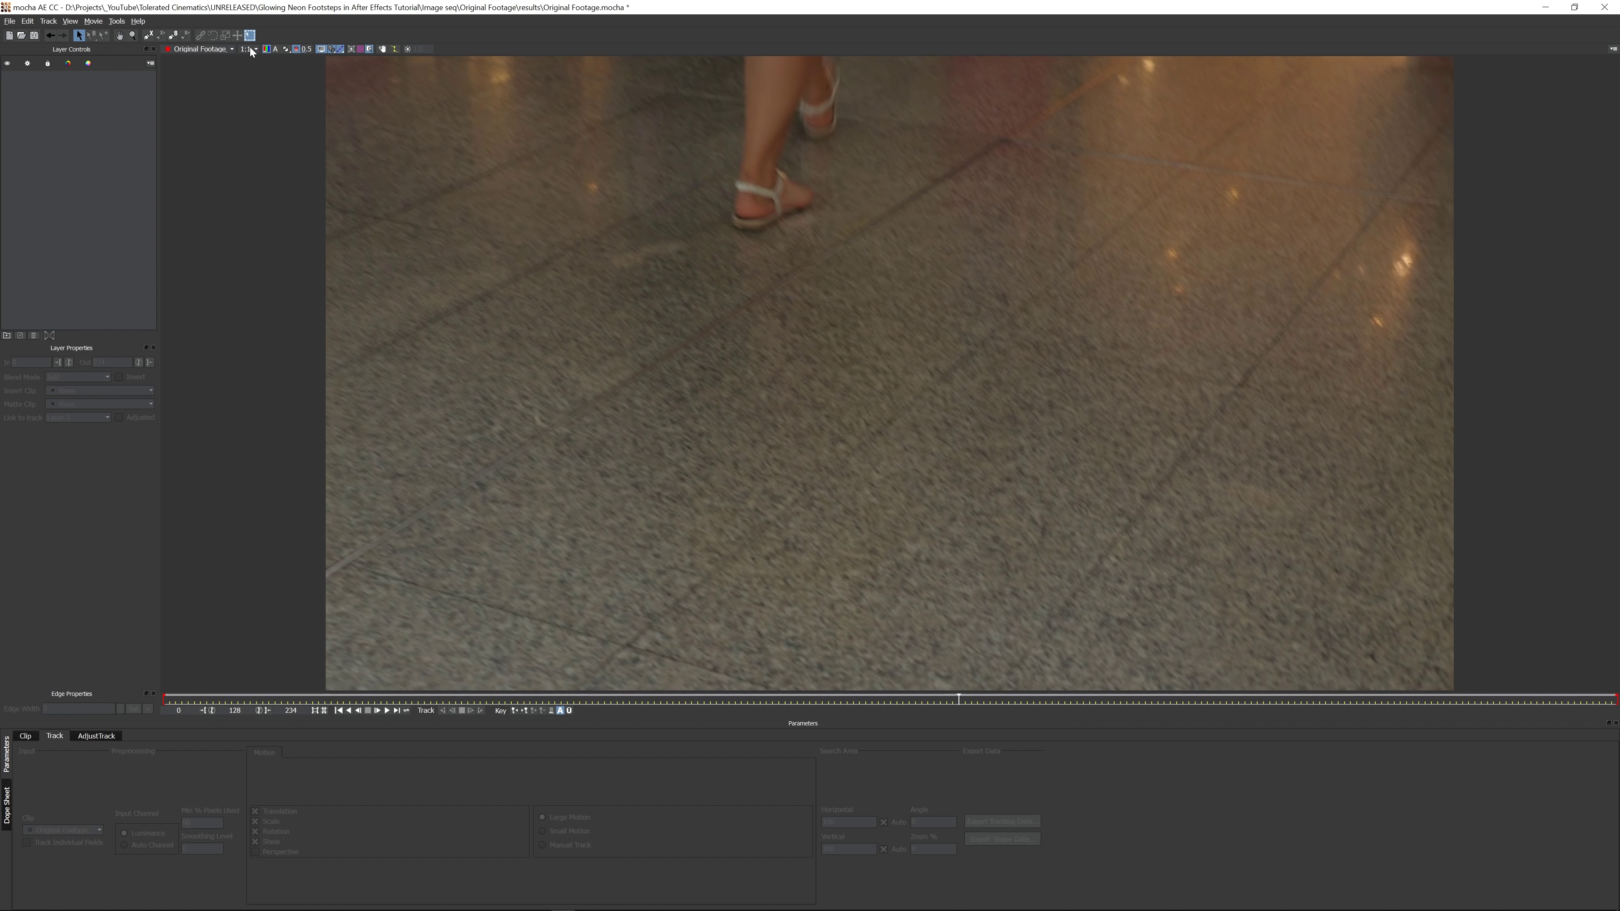
At frame 128, draw a closed X-Spline on the floor around the planted foot, adjusting its points so the outline excludes the foot
click(148, 37)
click(653, 187)
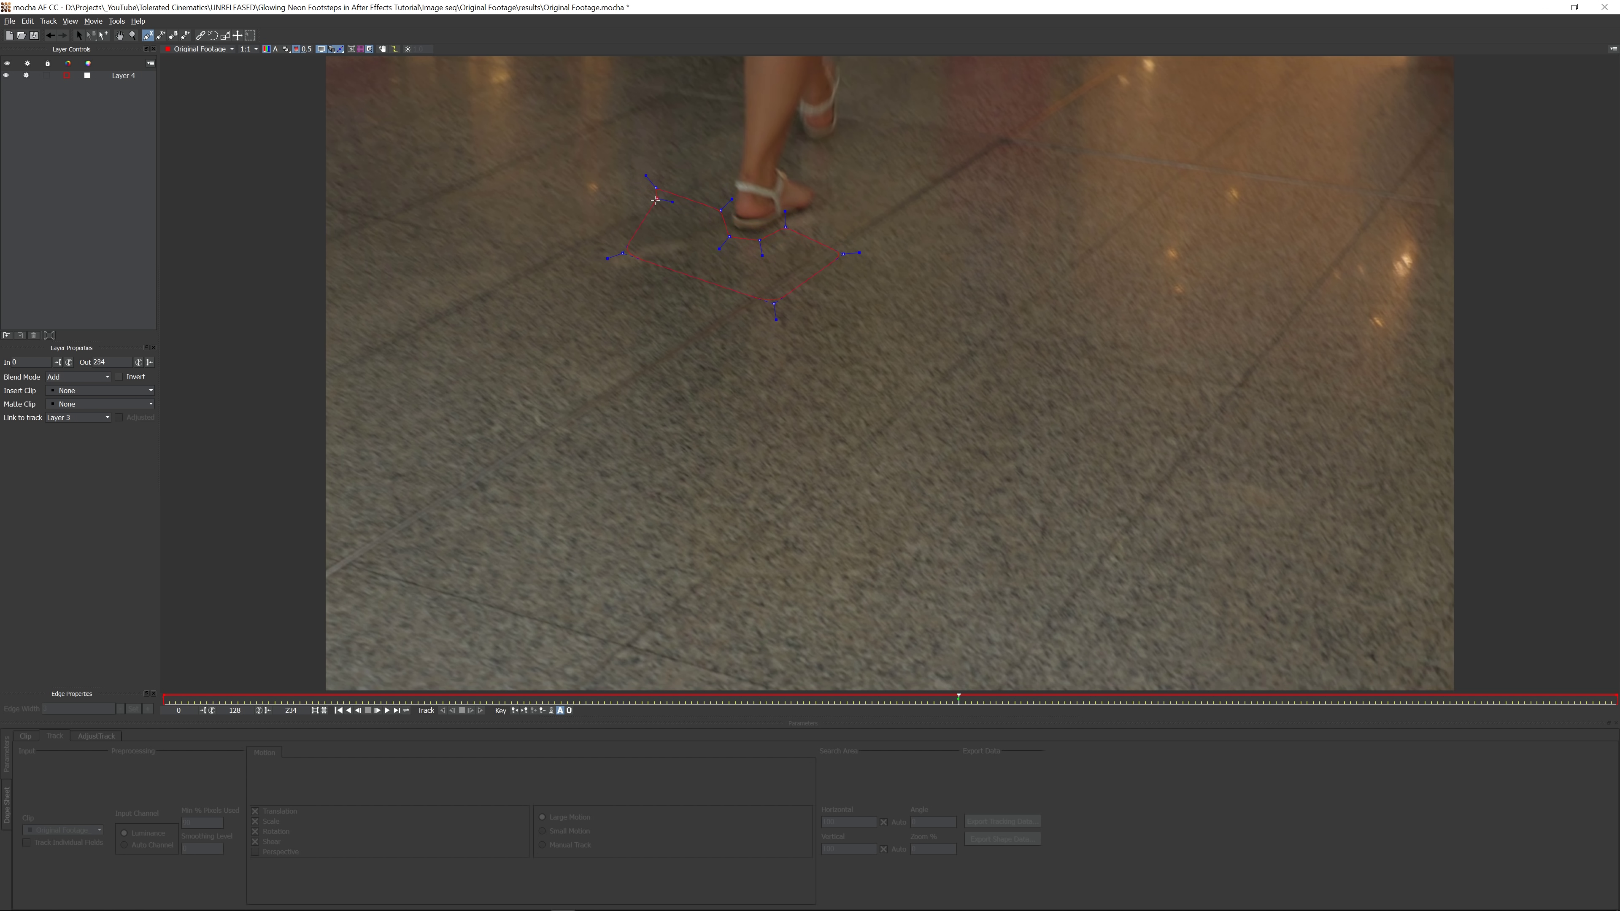
right_click(655, 199)
drag(661, 186, 682, 200)
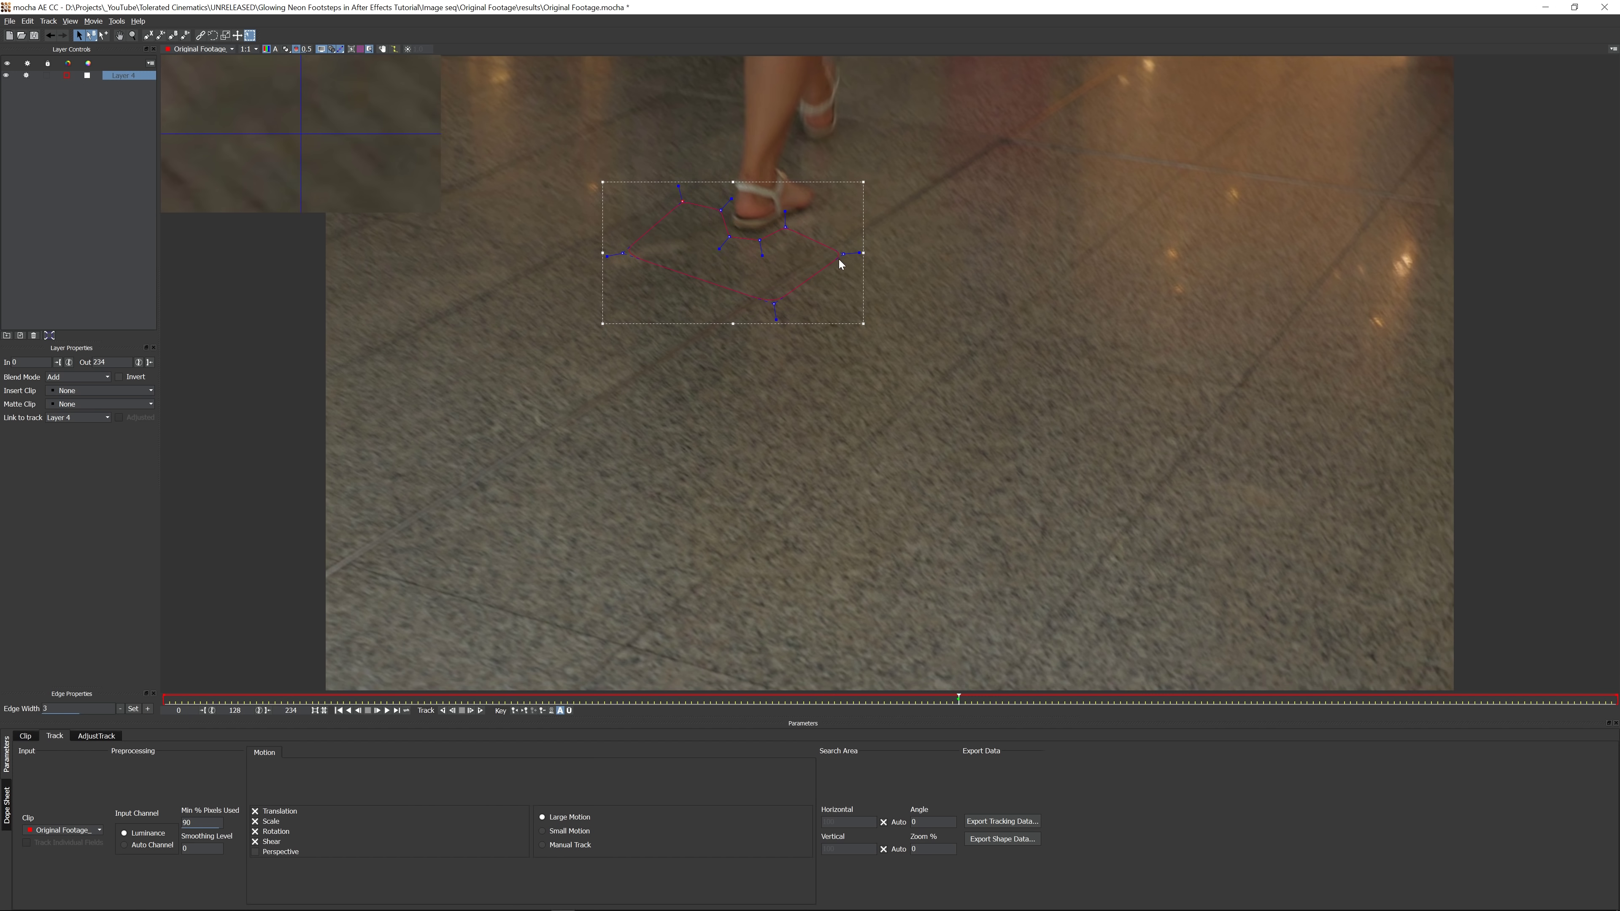
drag(843, 254, 810, 245)
drag(774, 305, 765, 289)
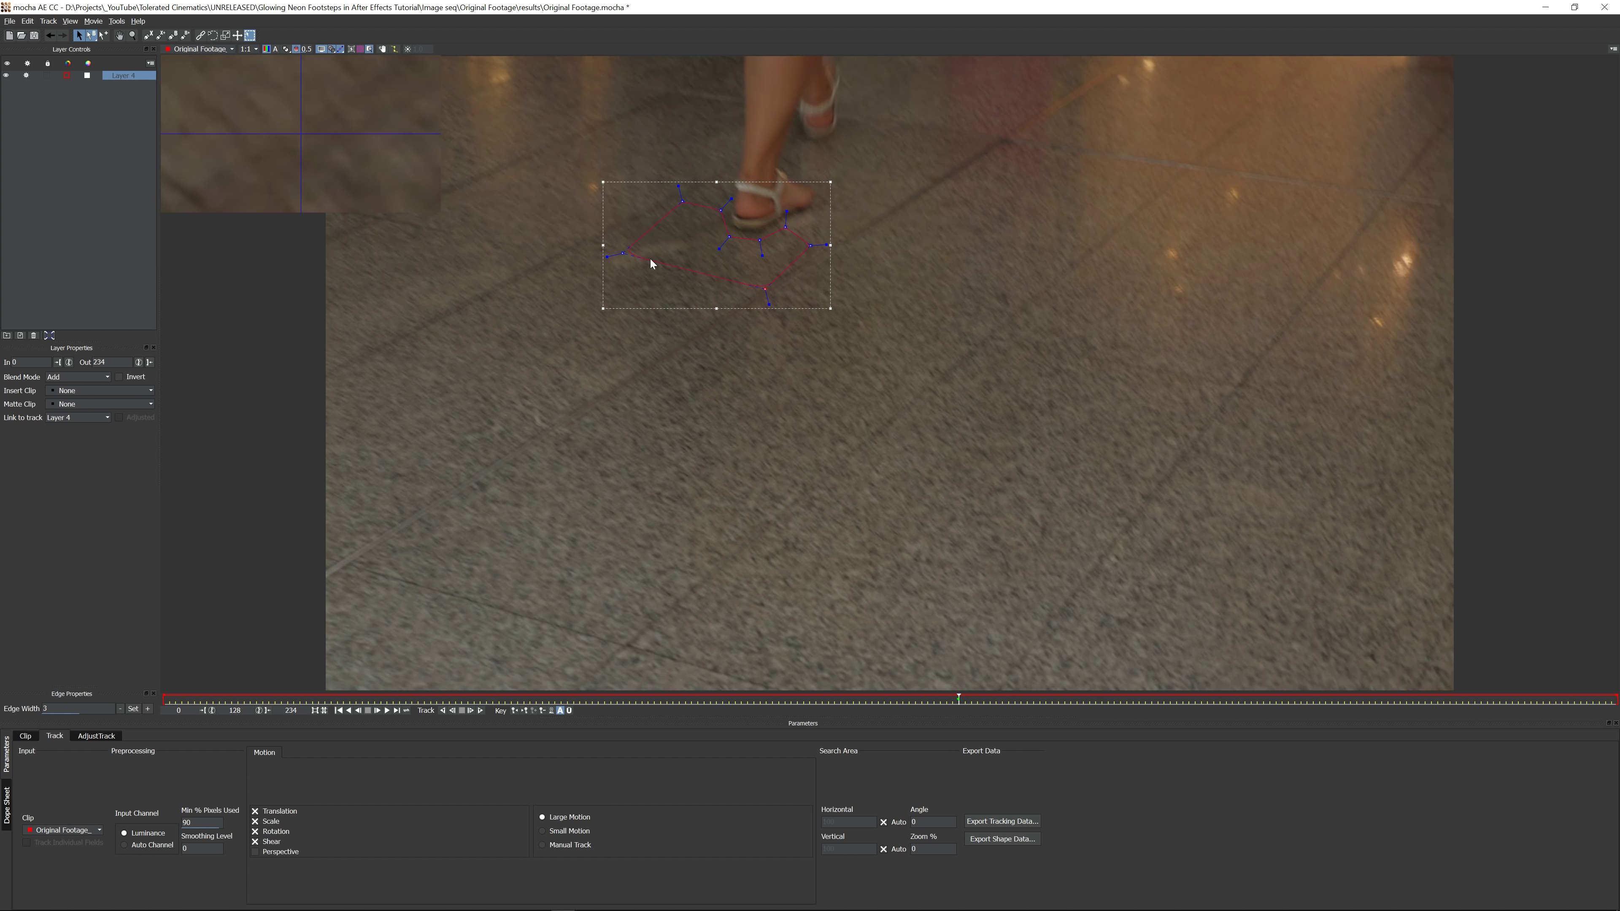
drag(625, 252, 727, 179)
drag(811, 242, 848, 206)
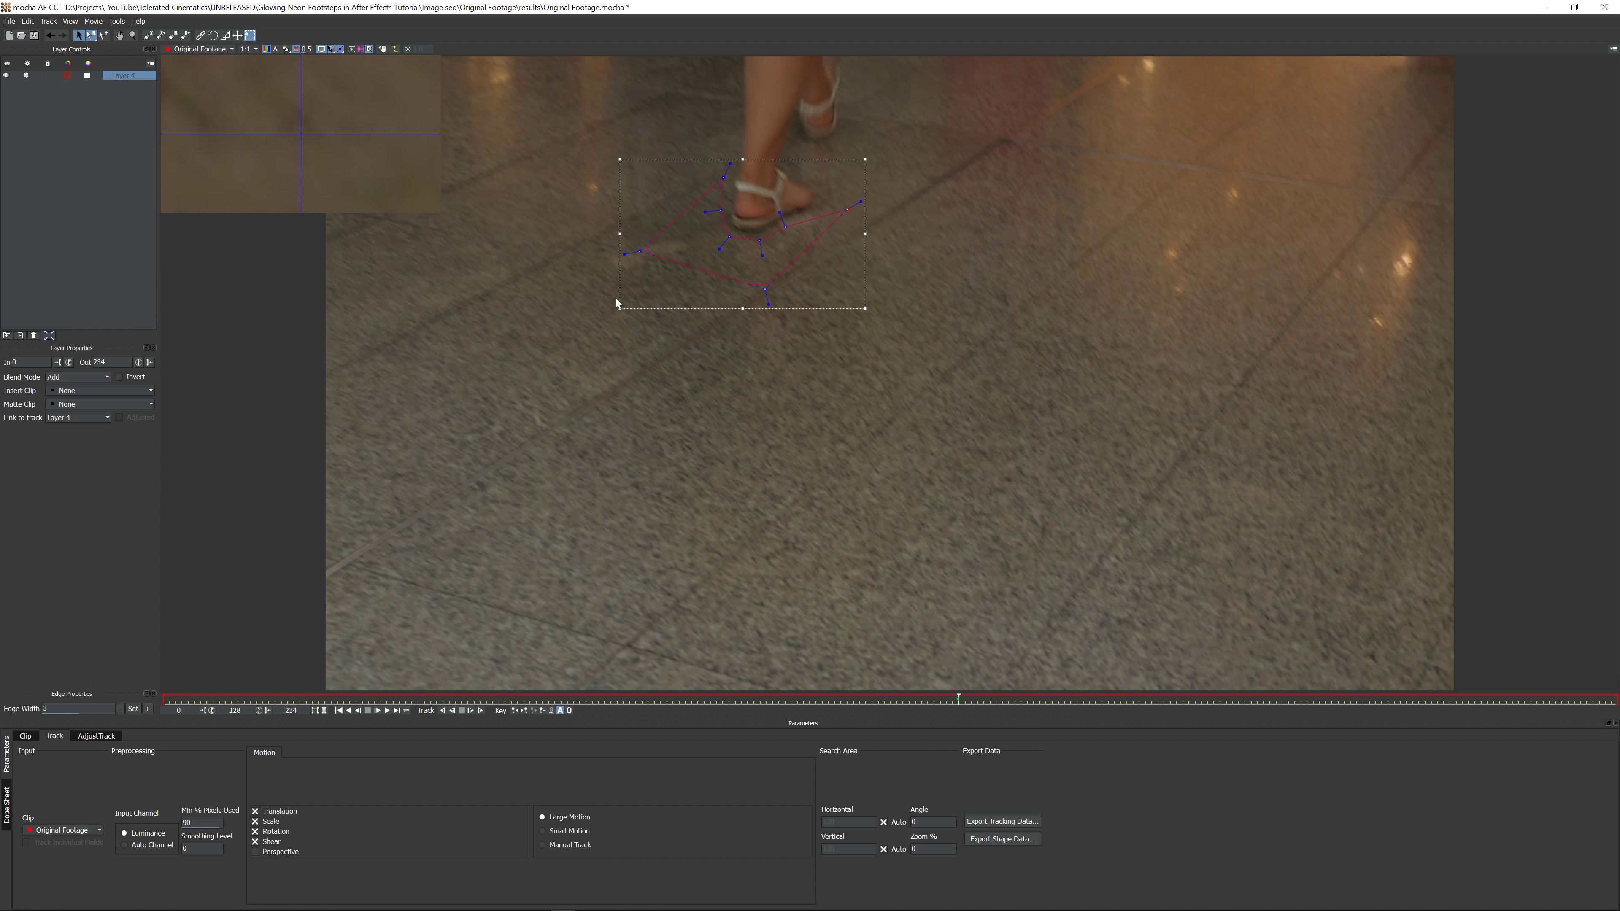
Track the new shape forward to the clip's end and copy its tracking data as After Effects Corner Pin [supports motion blur]
click(482, 711)
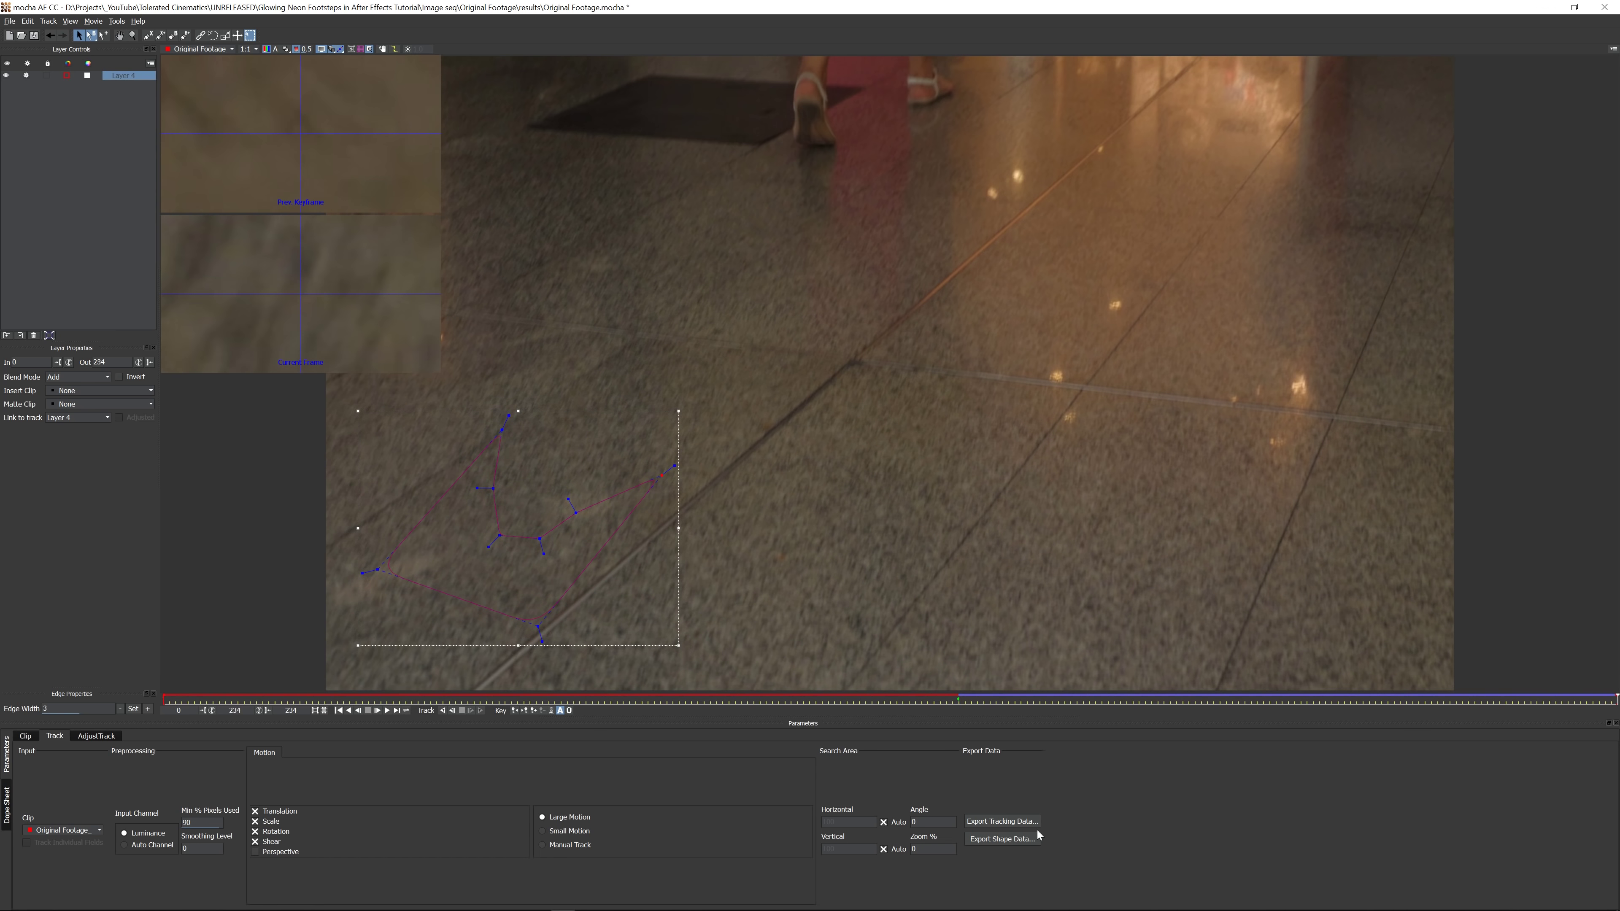
click(1006, 824)
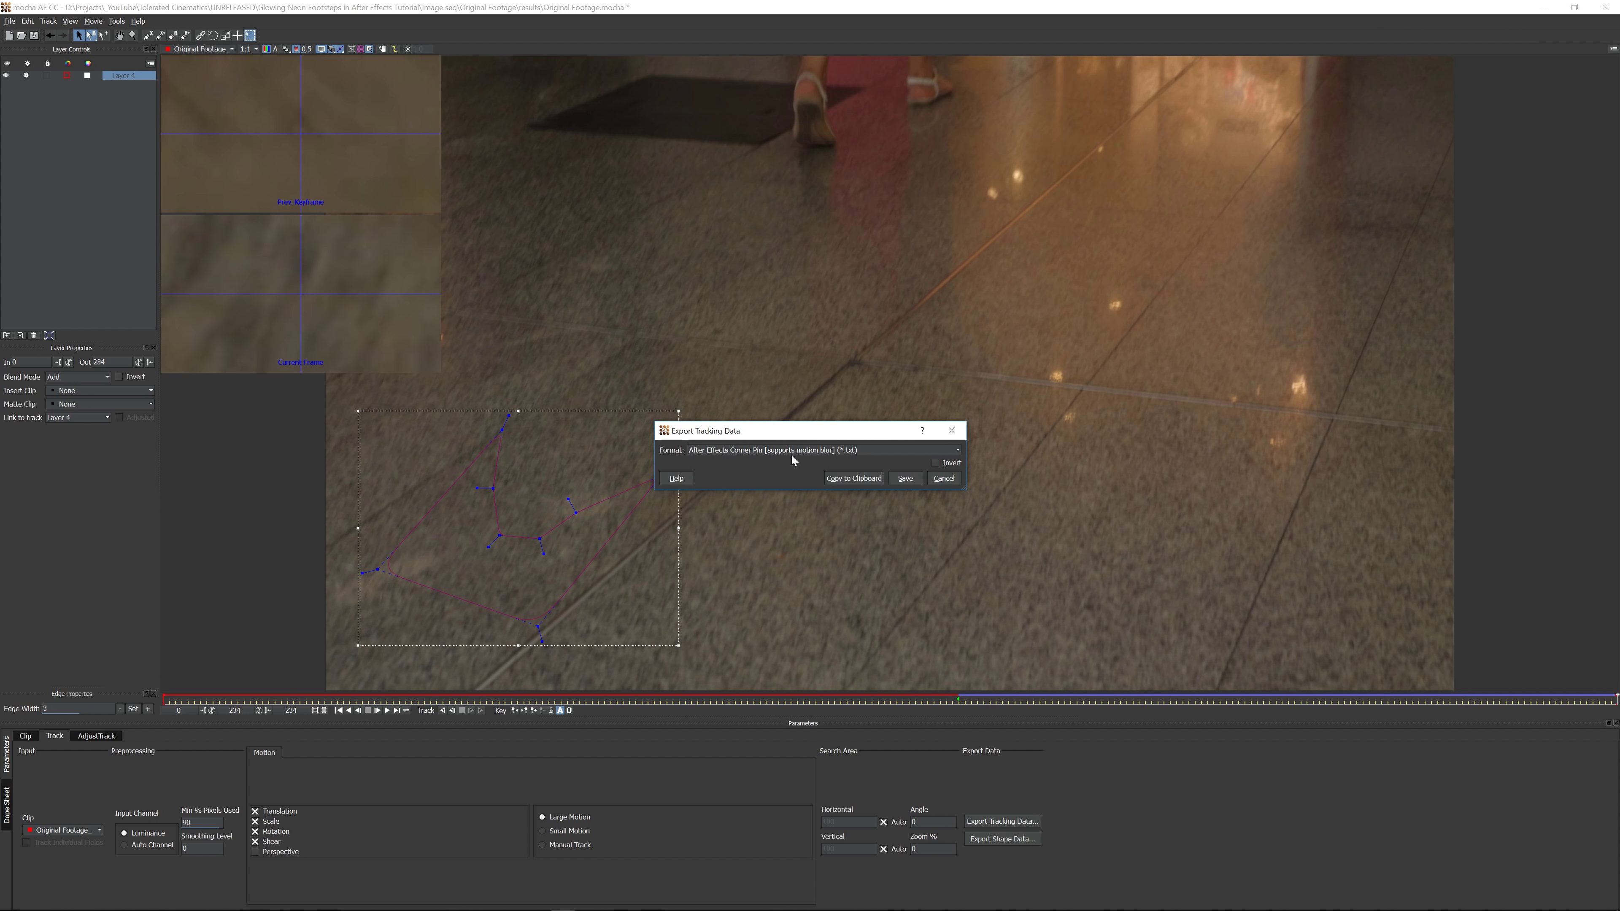
click(844, 478)
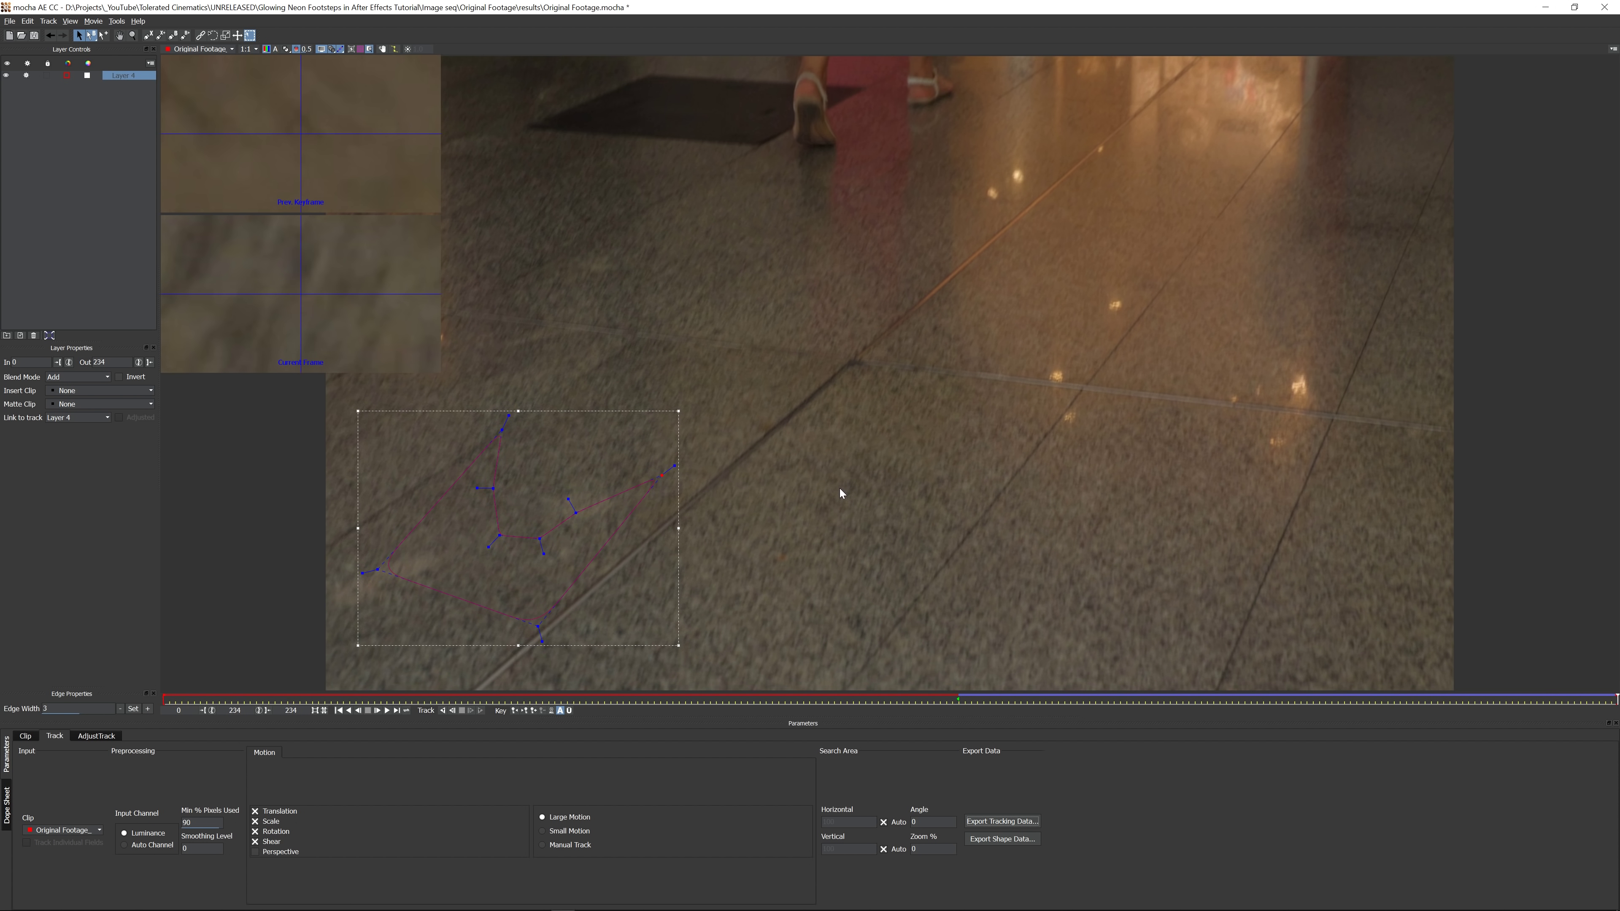
In After Effects, add a null object to the Original Footage composition and paste the Corner Pin tracking data onto it at 0:00:00:00
key(alt+Tab)
right_click(165, 798)
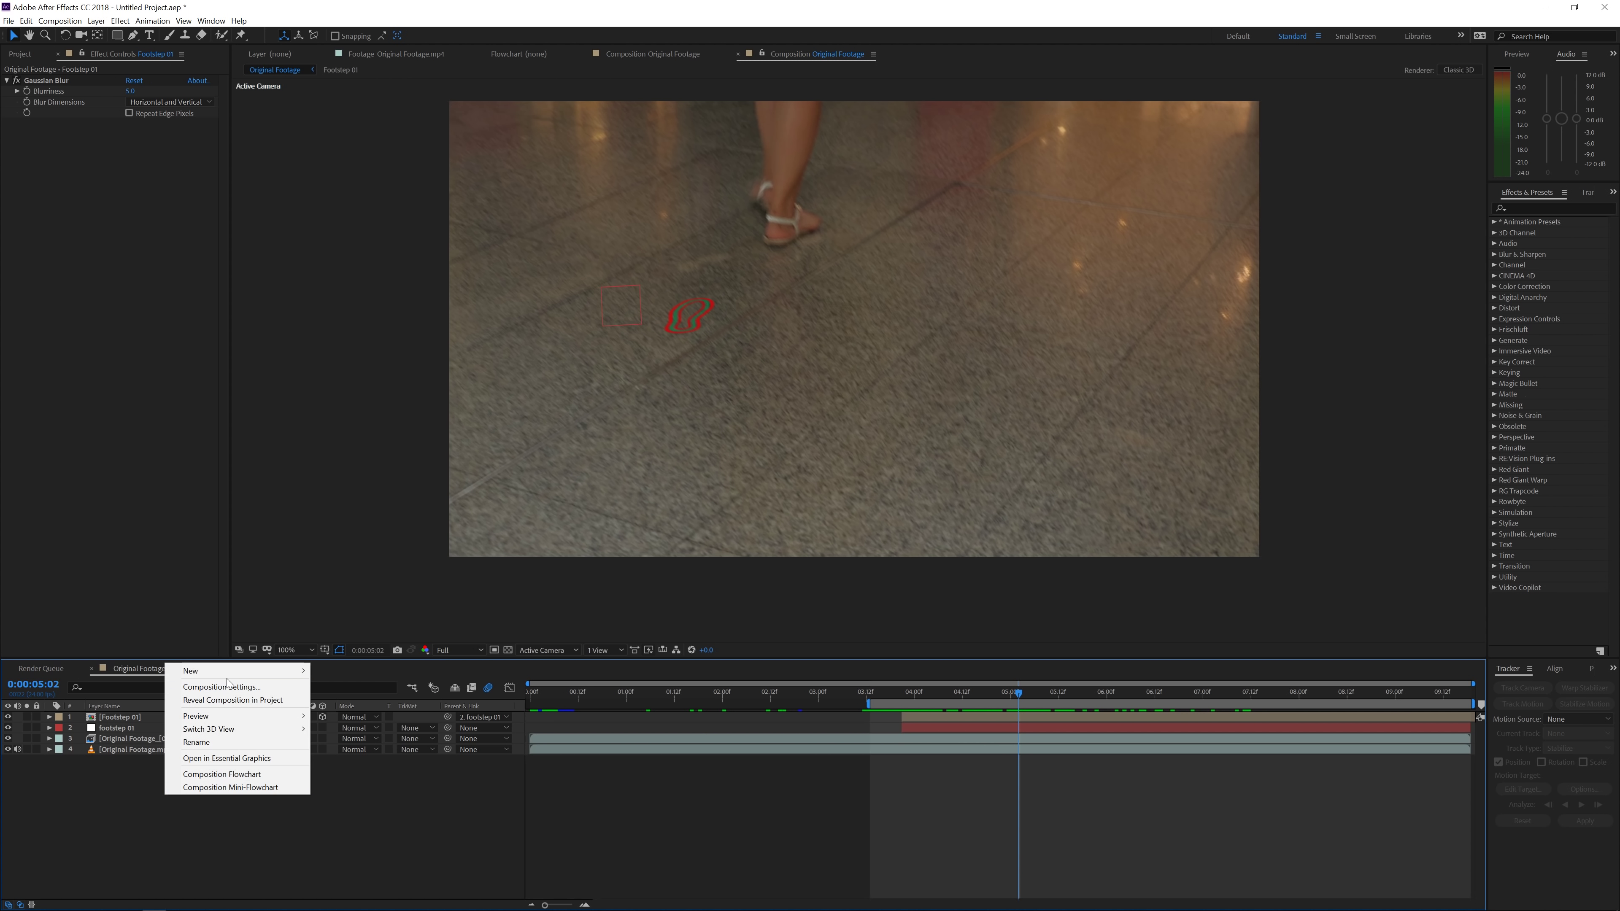
mouse_move(228, 672)
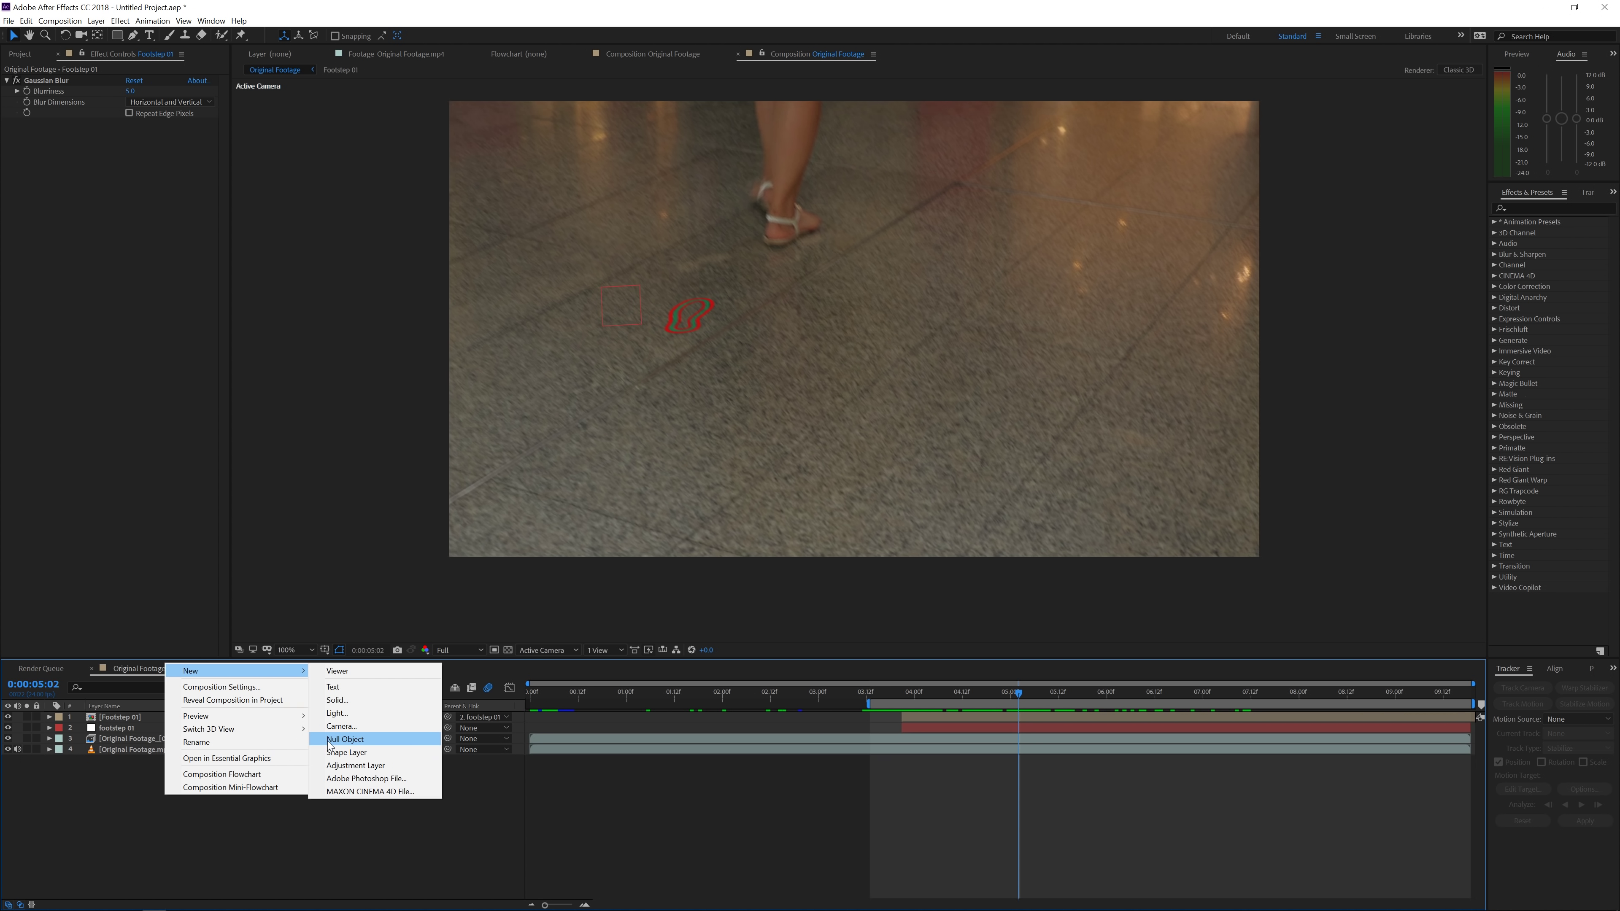
click(344, 738)
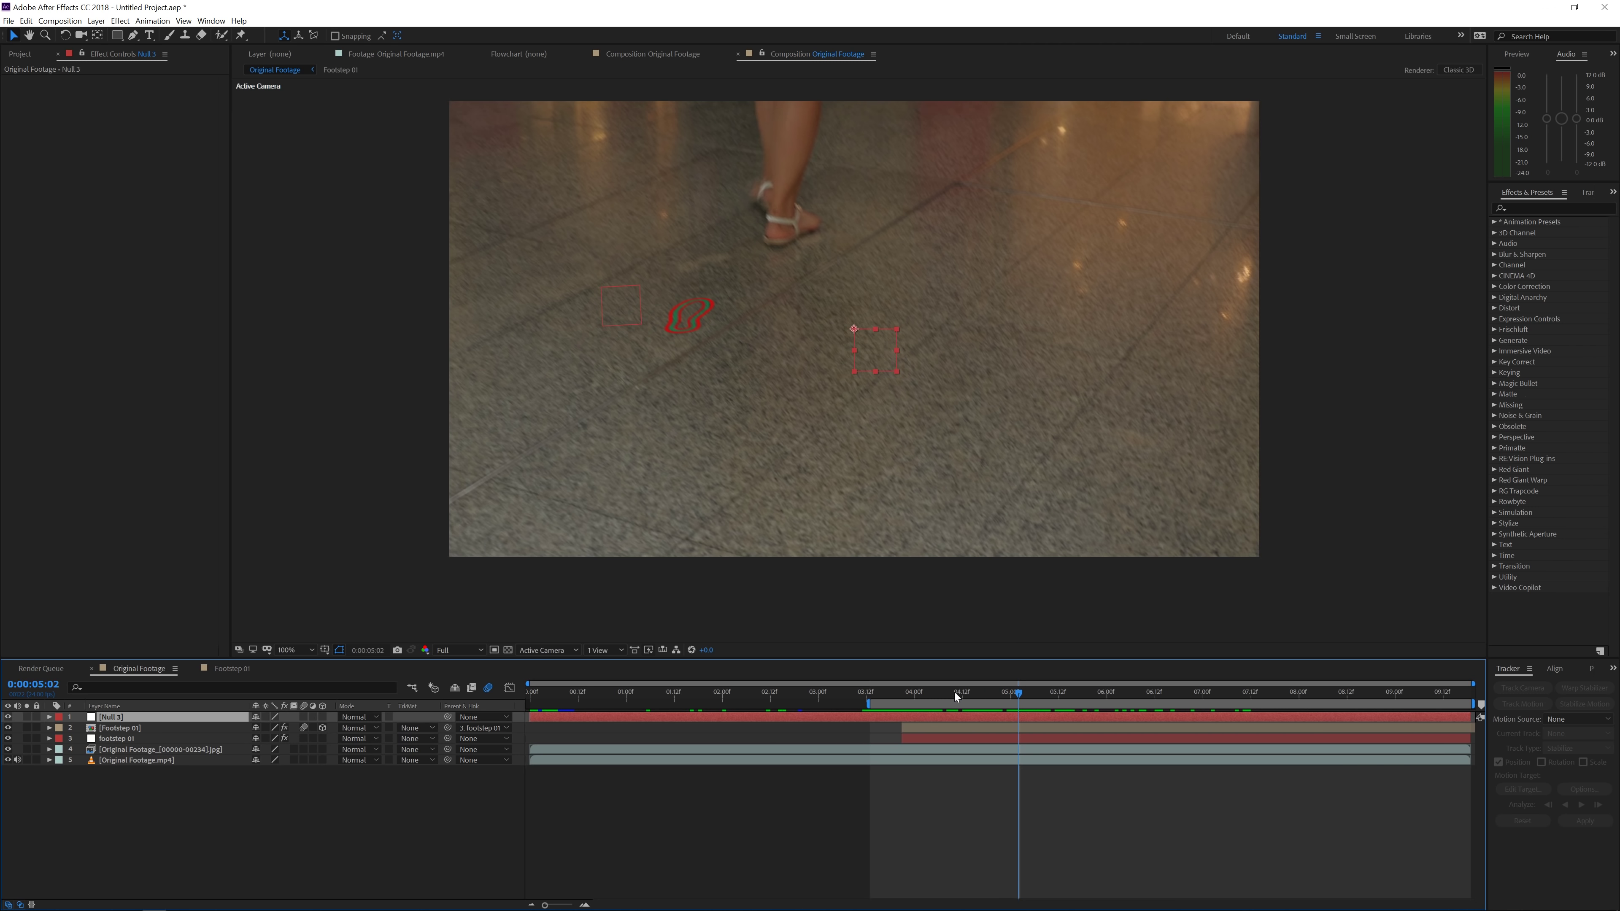
key(Home)
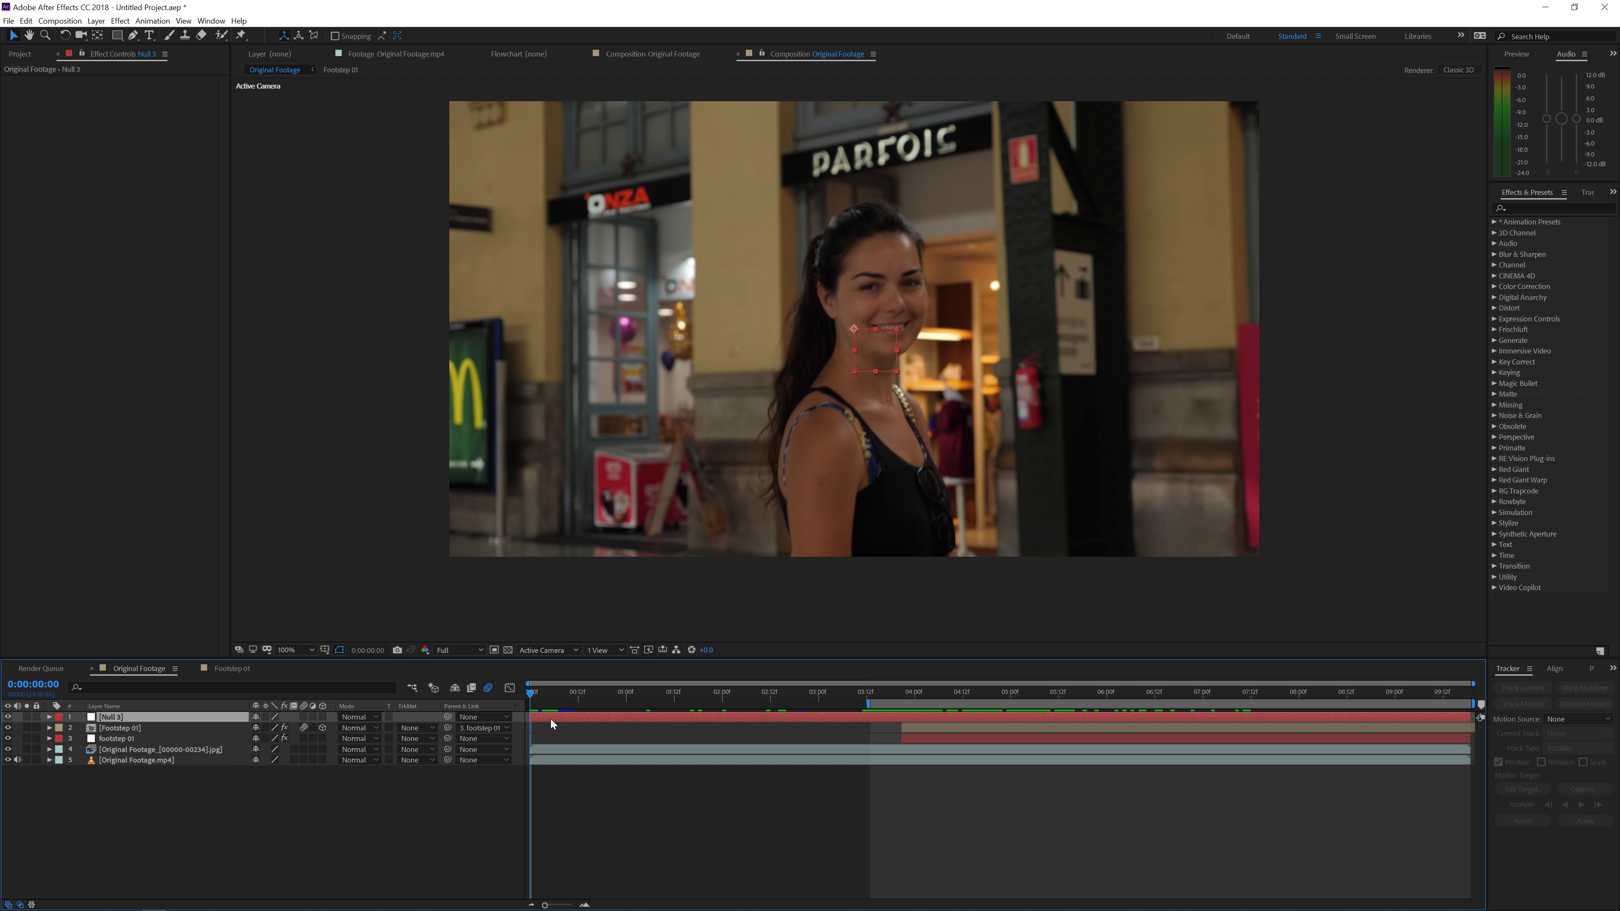
key(ctrl+v)
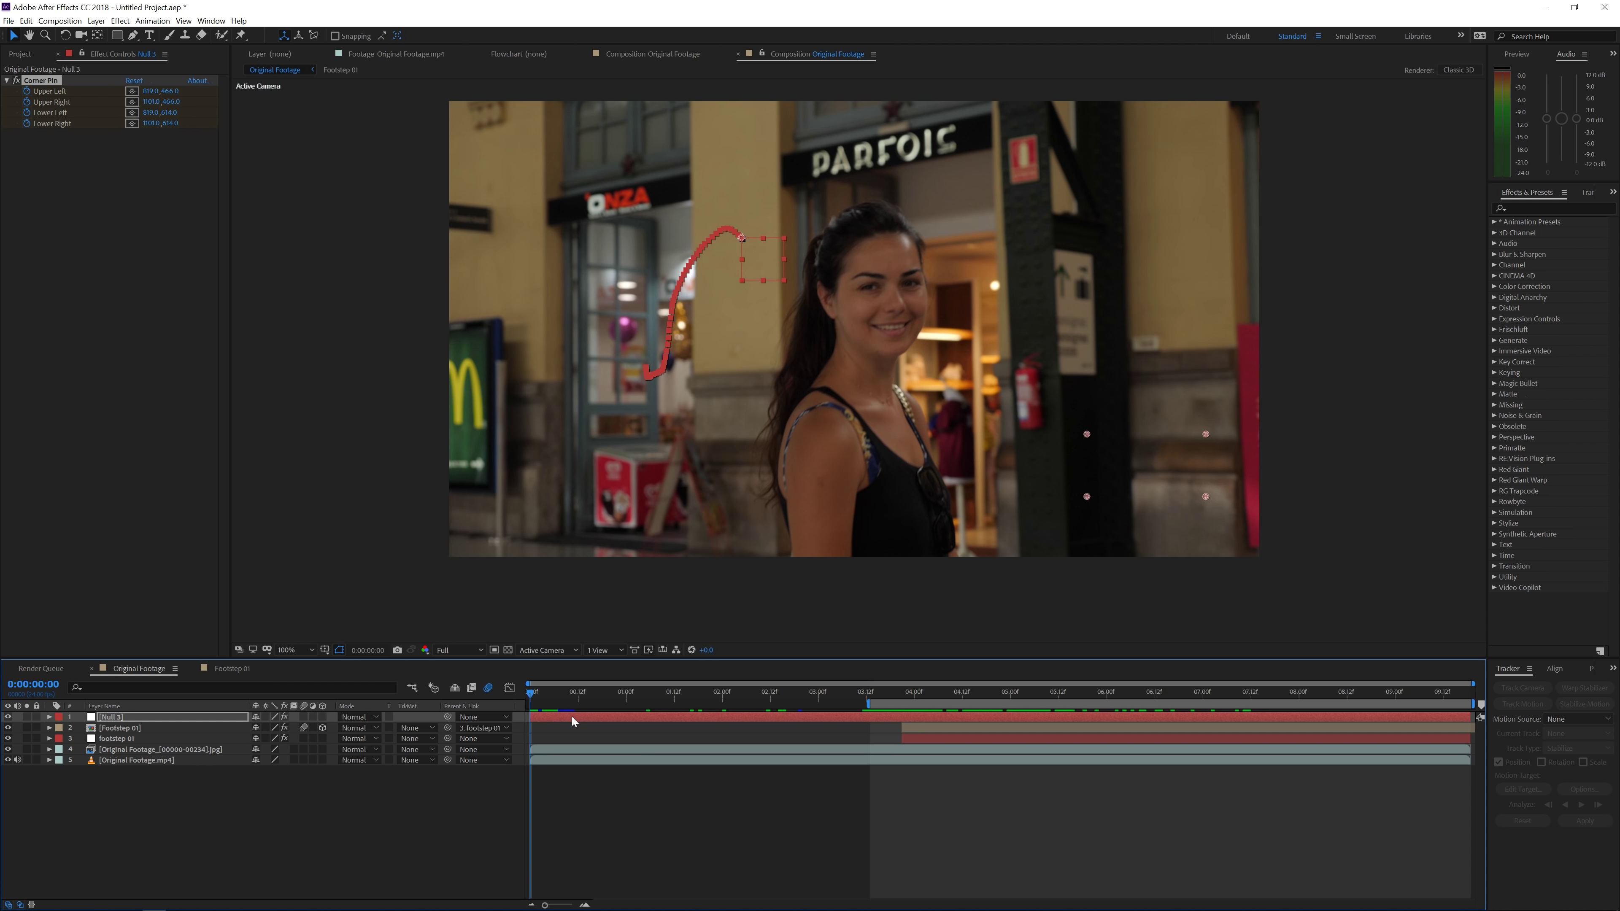
Trim the new null layer so that it starts at 0:00:05:08
drag(930, 693, 1040, 698)
drag(1049, 698, 1044, 696)
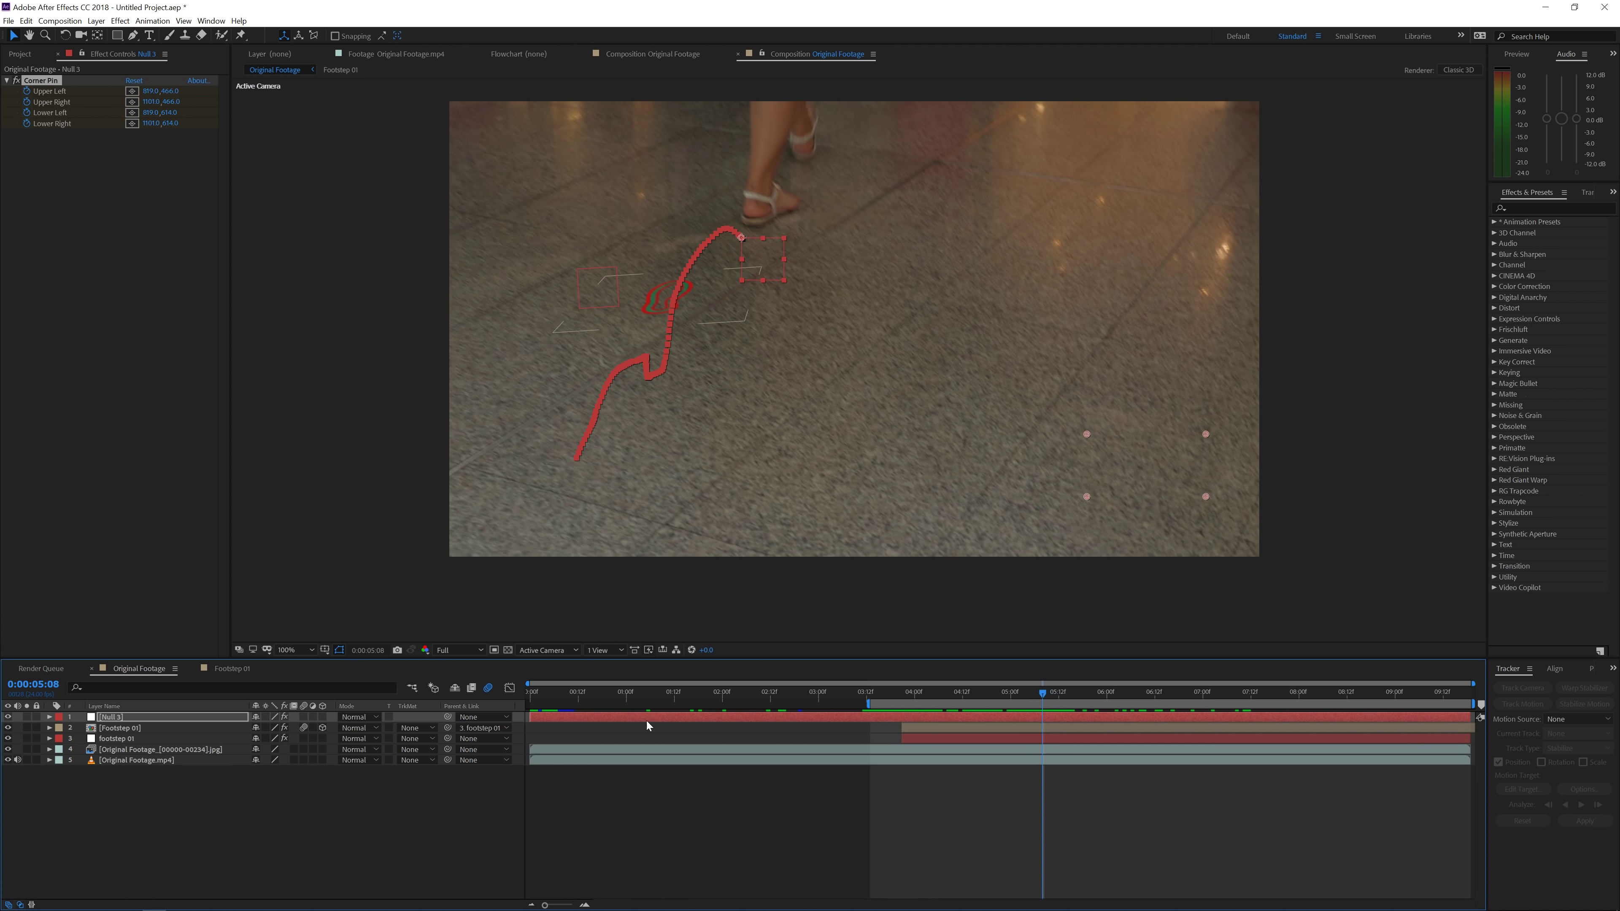
drag(531, 716, 1039, 721)
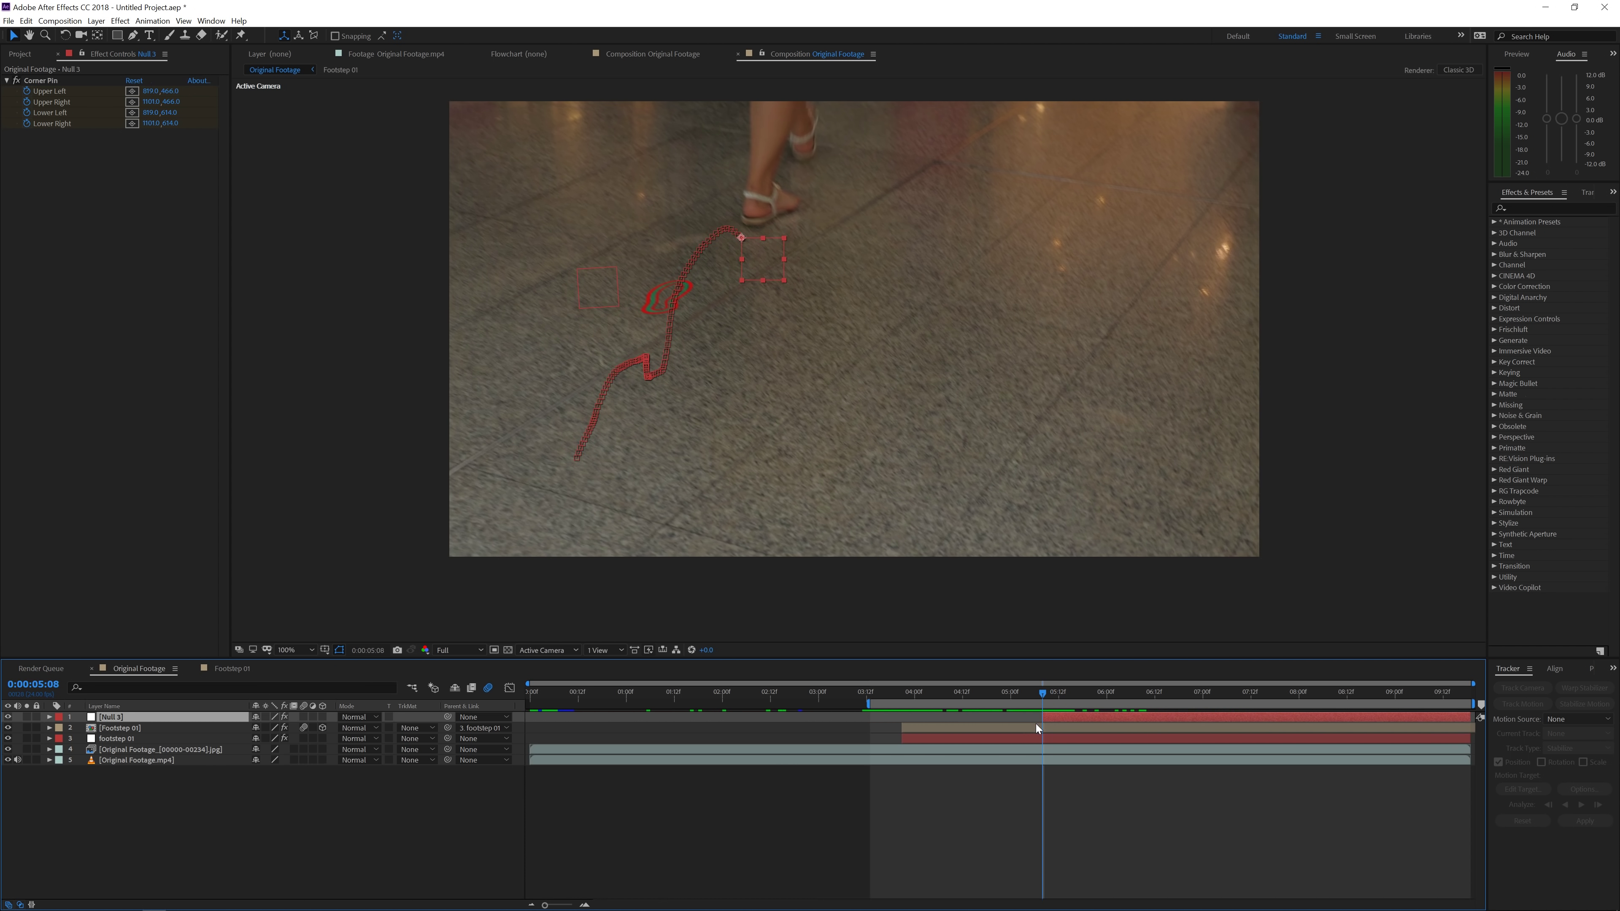
click(24, 56)
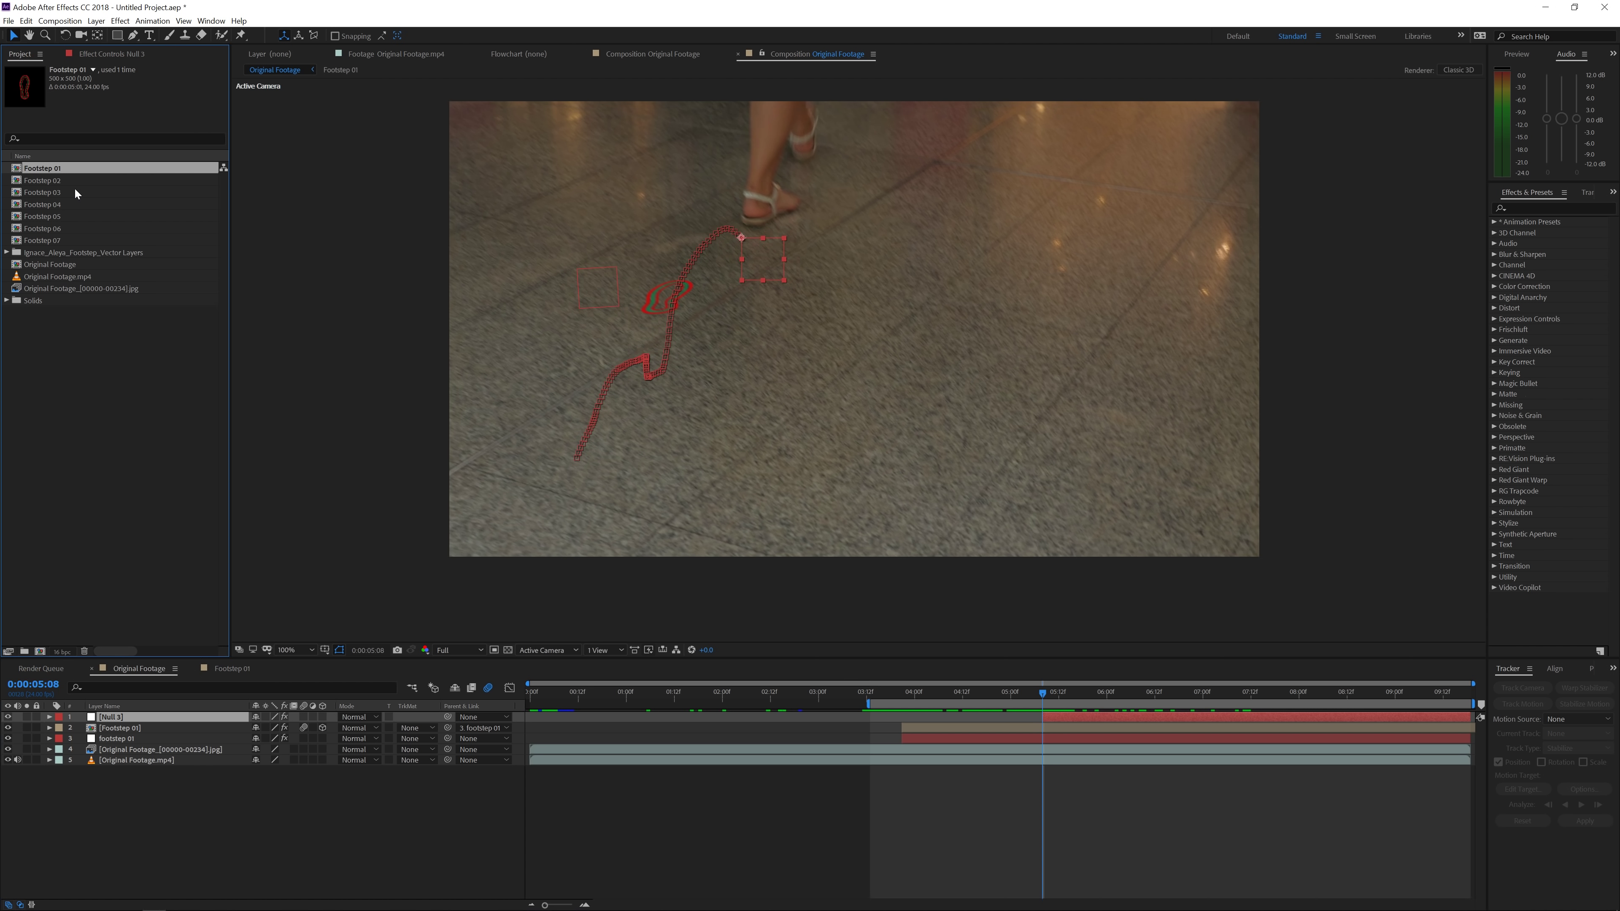
drag(43, 180, 1044, 716)
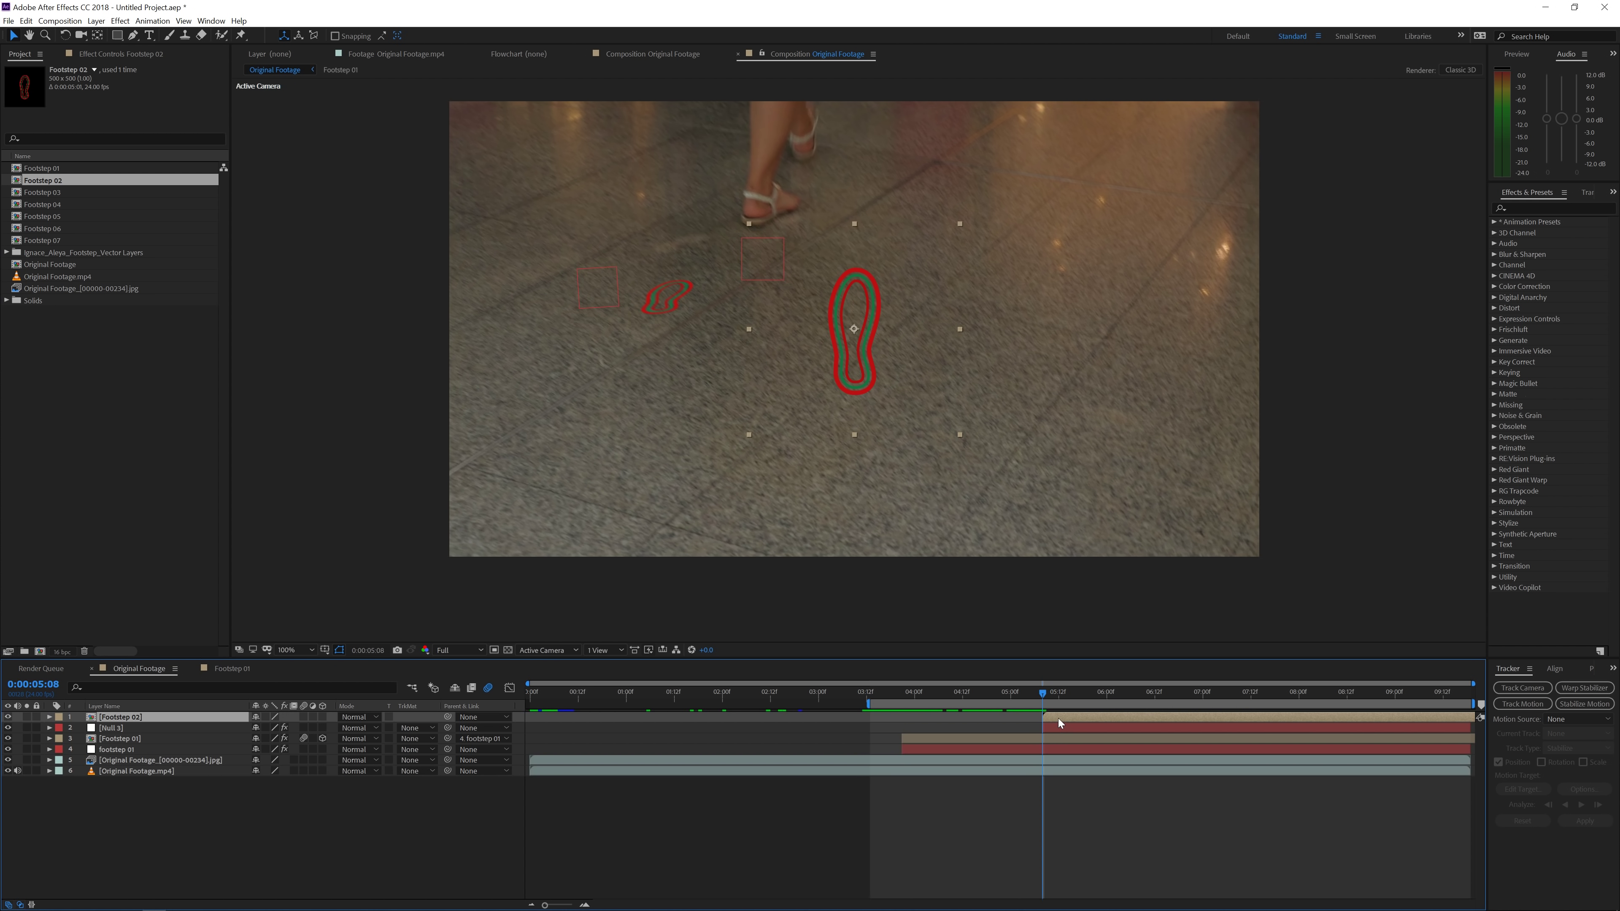
key(Delete)
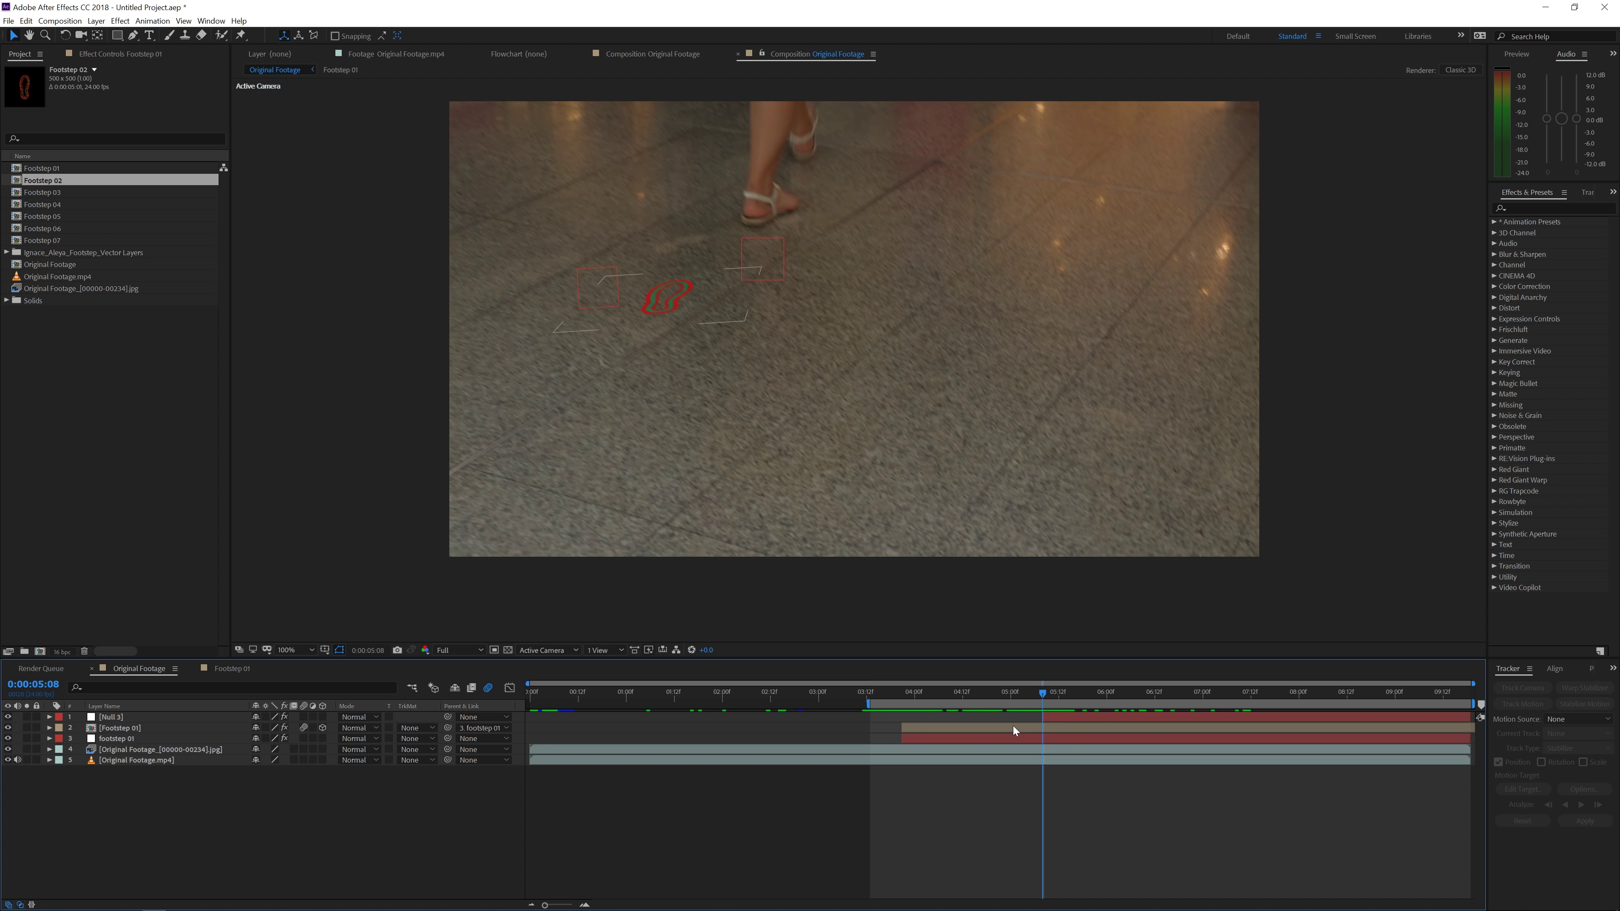
Duplicate the Footstep 01 layer and move the copy above the new null in the layer stack
click(1013, 725)
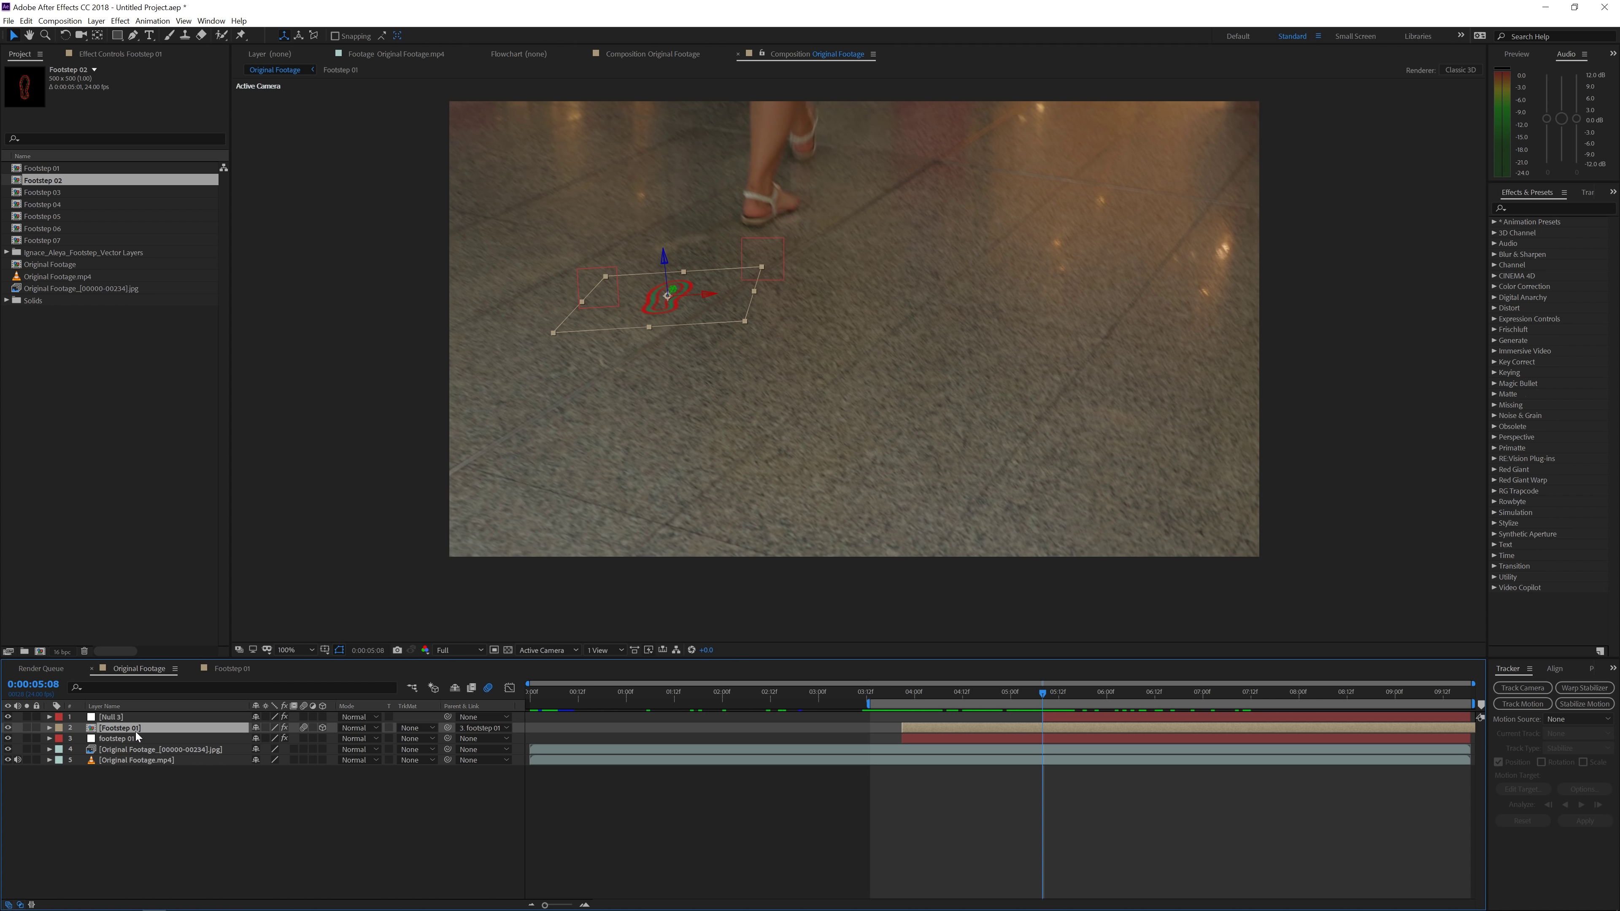
key(ctrl+d)
click(127, 717)
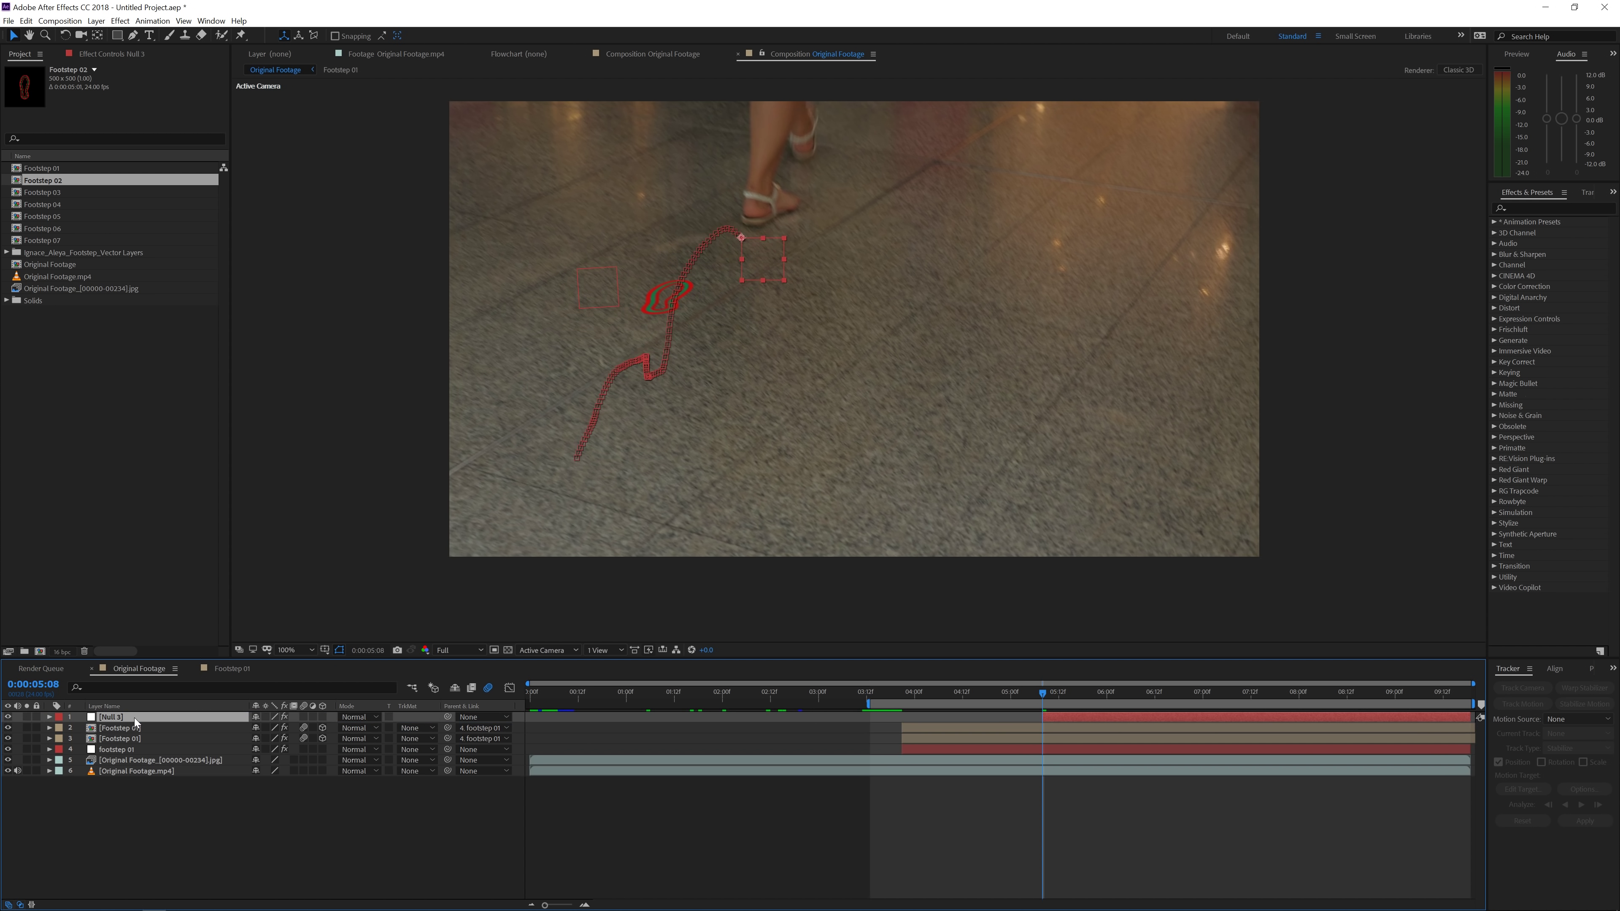
drag(128, 722, 127, 714)
At 0:00:03:20, set the duplicated footstep layer's parent to None and return to 0:00:05:08
click(482, 716)
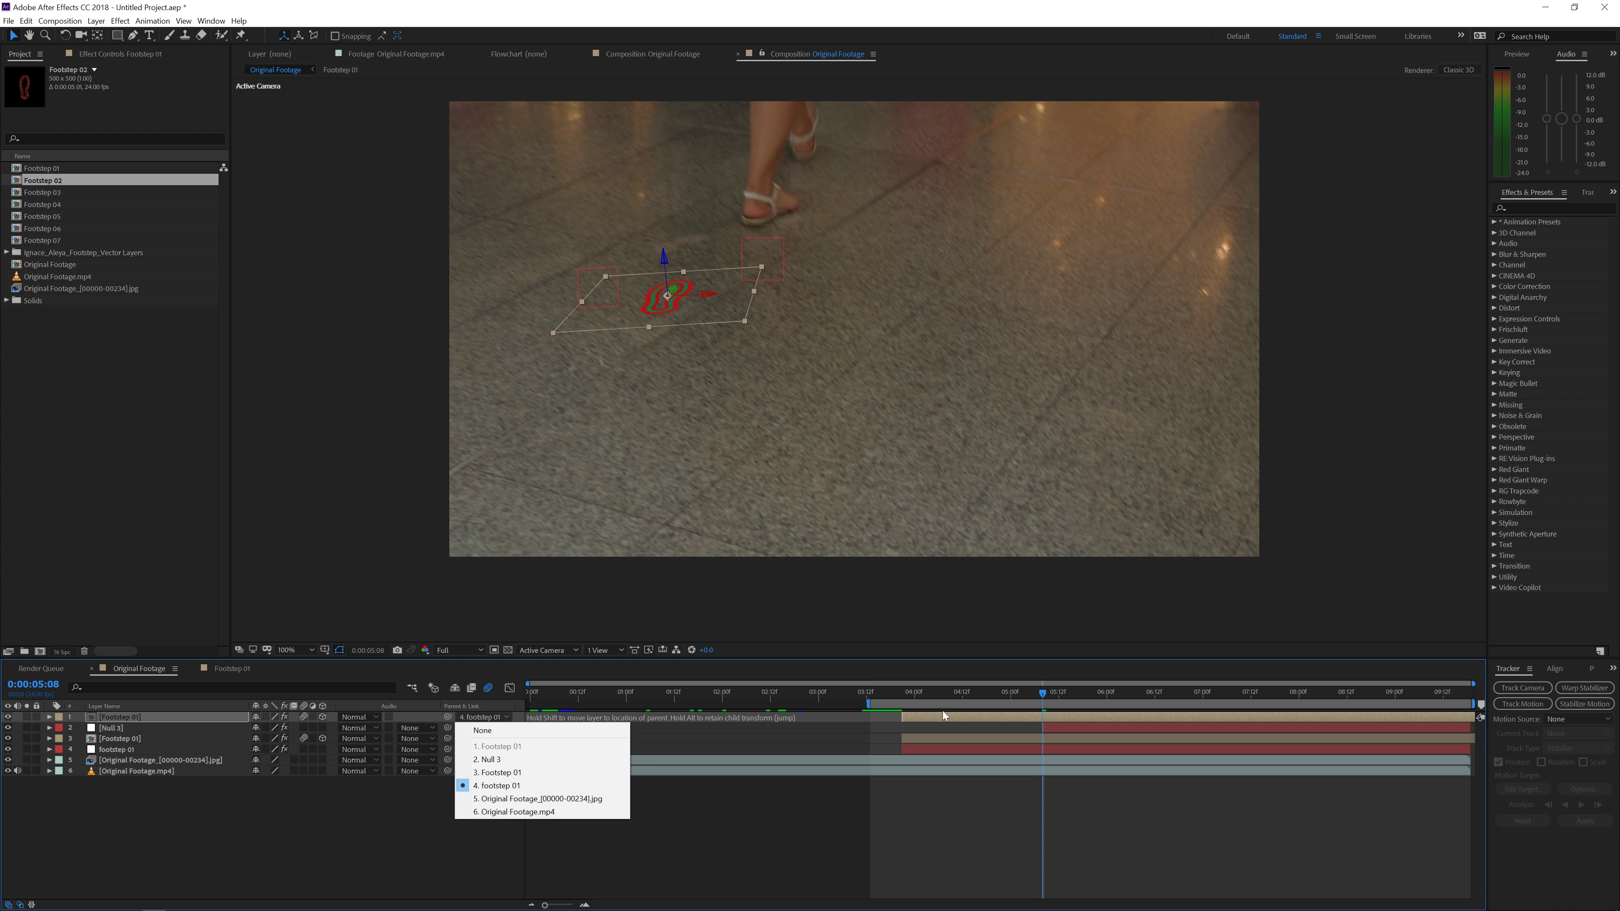
click(906, 692)
click(901, 694)
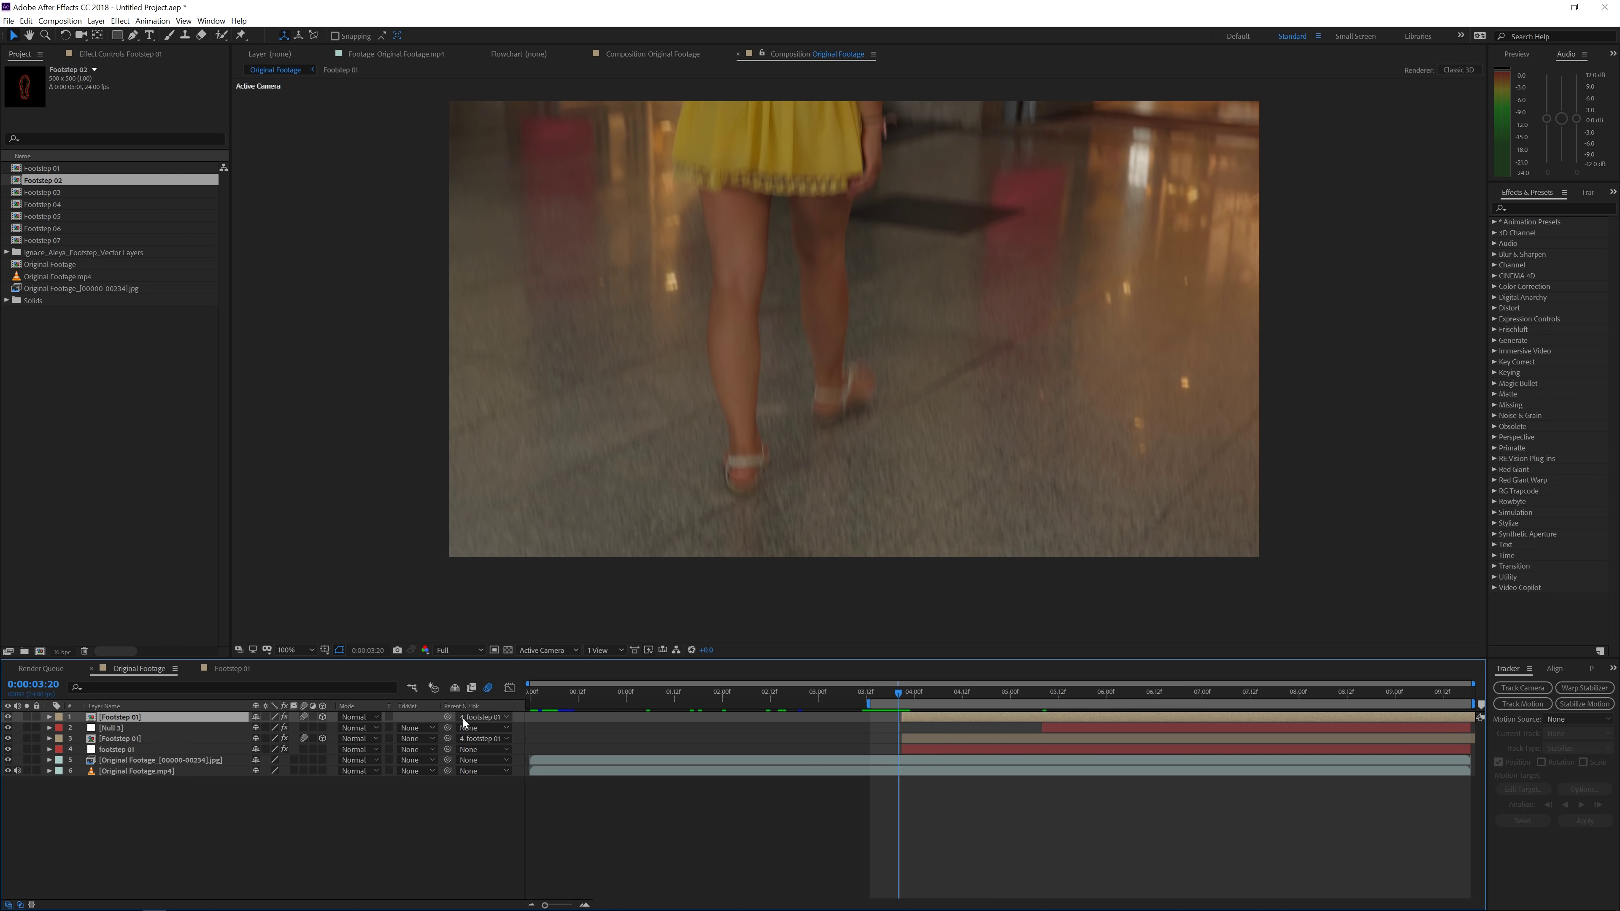
click(482, 717)
click(474, 727)
click(963, 693)
click(1042, 694)
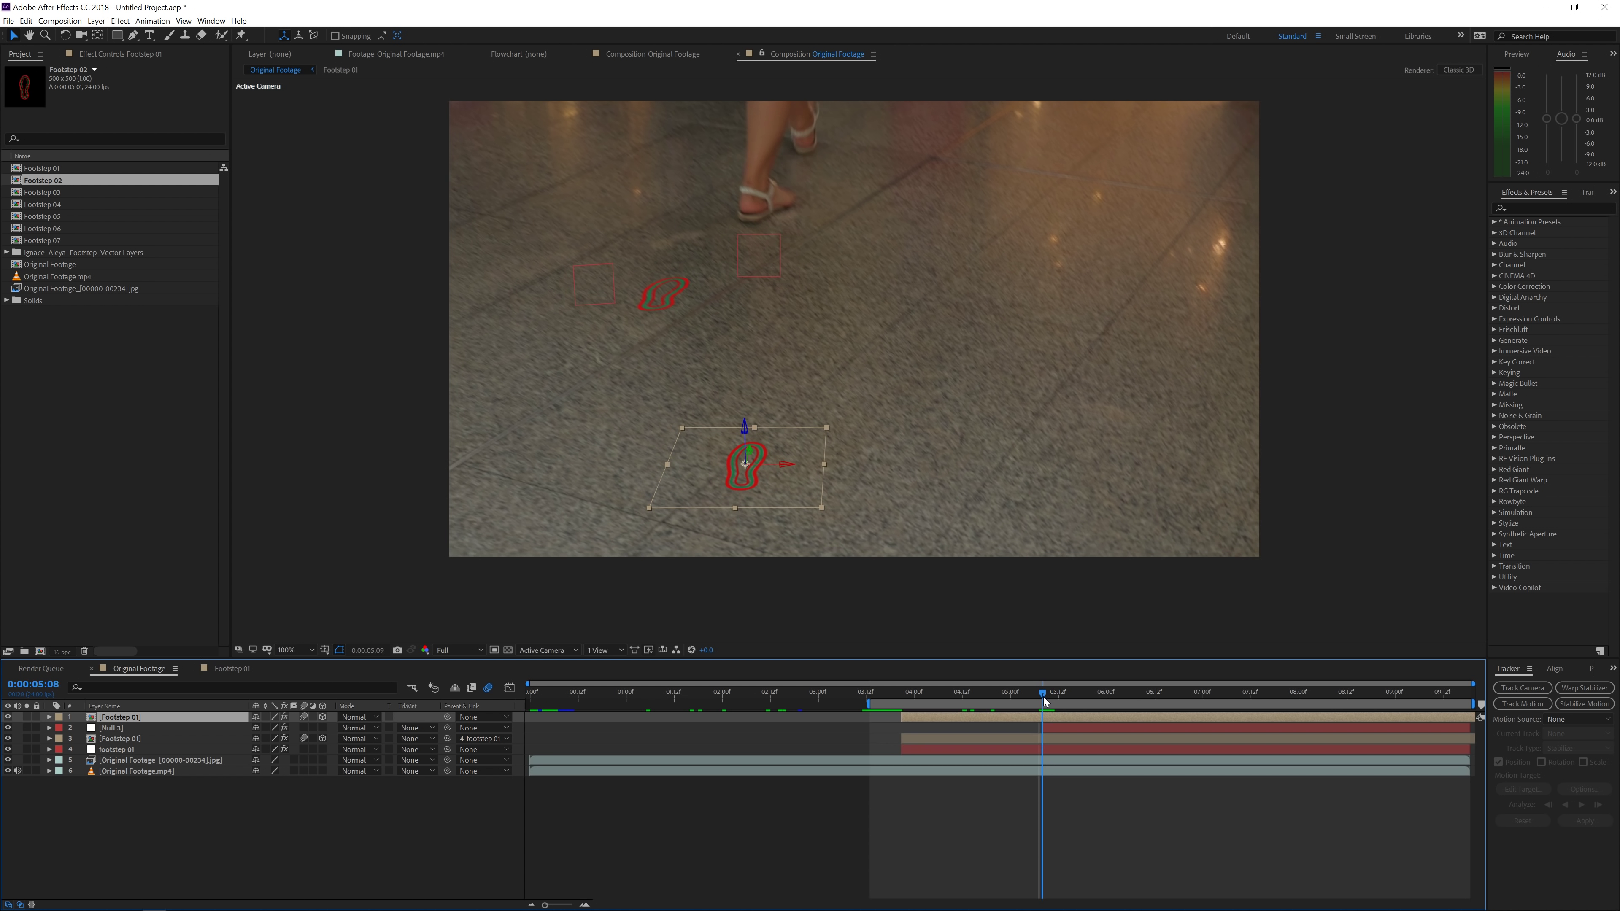
Move, rotate and resize the duplicated footprint so that it lies on the floor beneath the planted foot at 0:00:05:08
drag(757, 485, 813, 385)
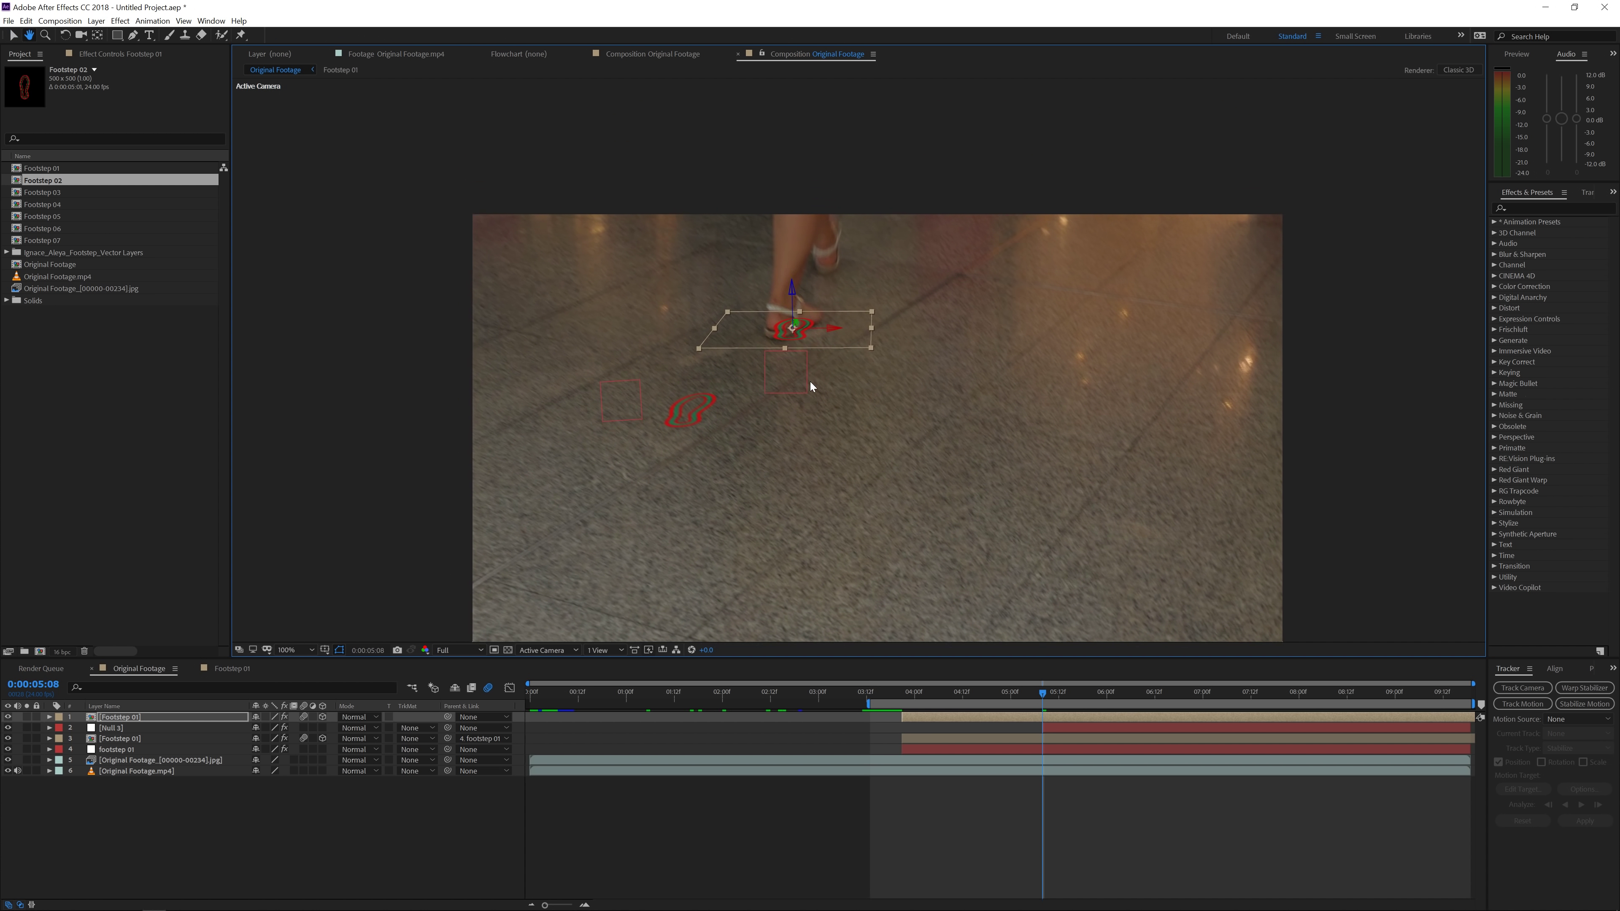
scroll(813, 385, up, 4)
key(w)
drag(634, 367, 644, 457)
key(v)
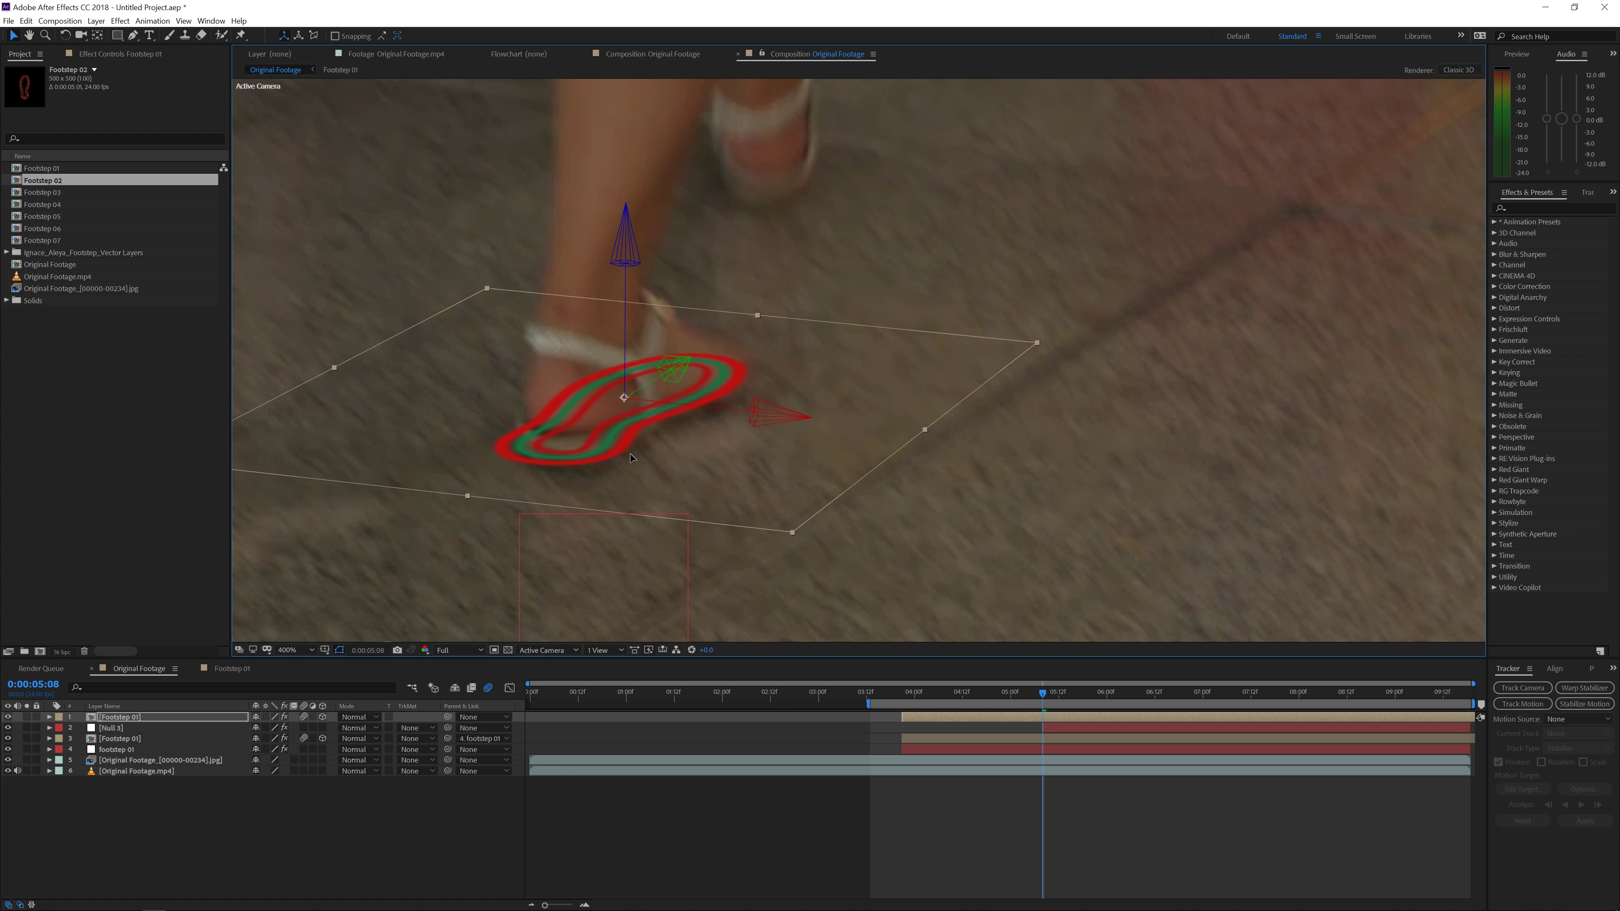
drag(805, 528, 778, 521)
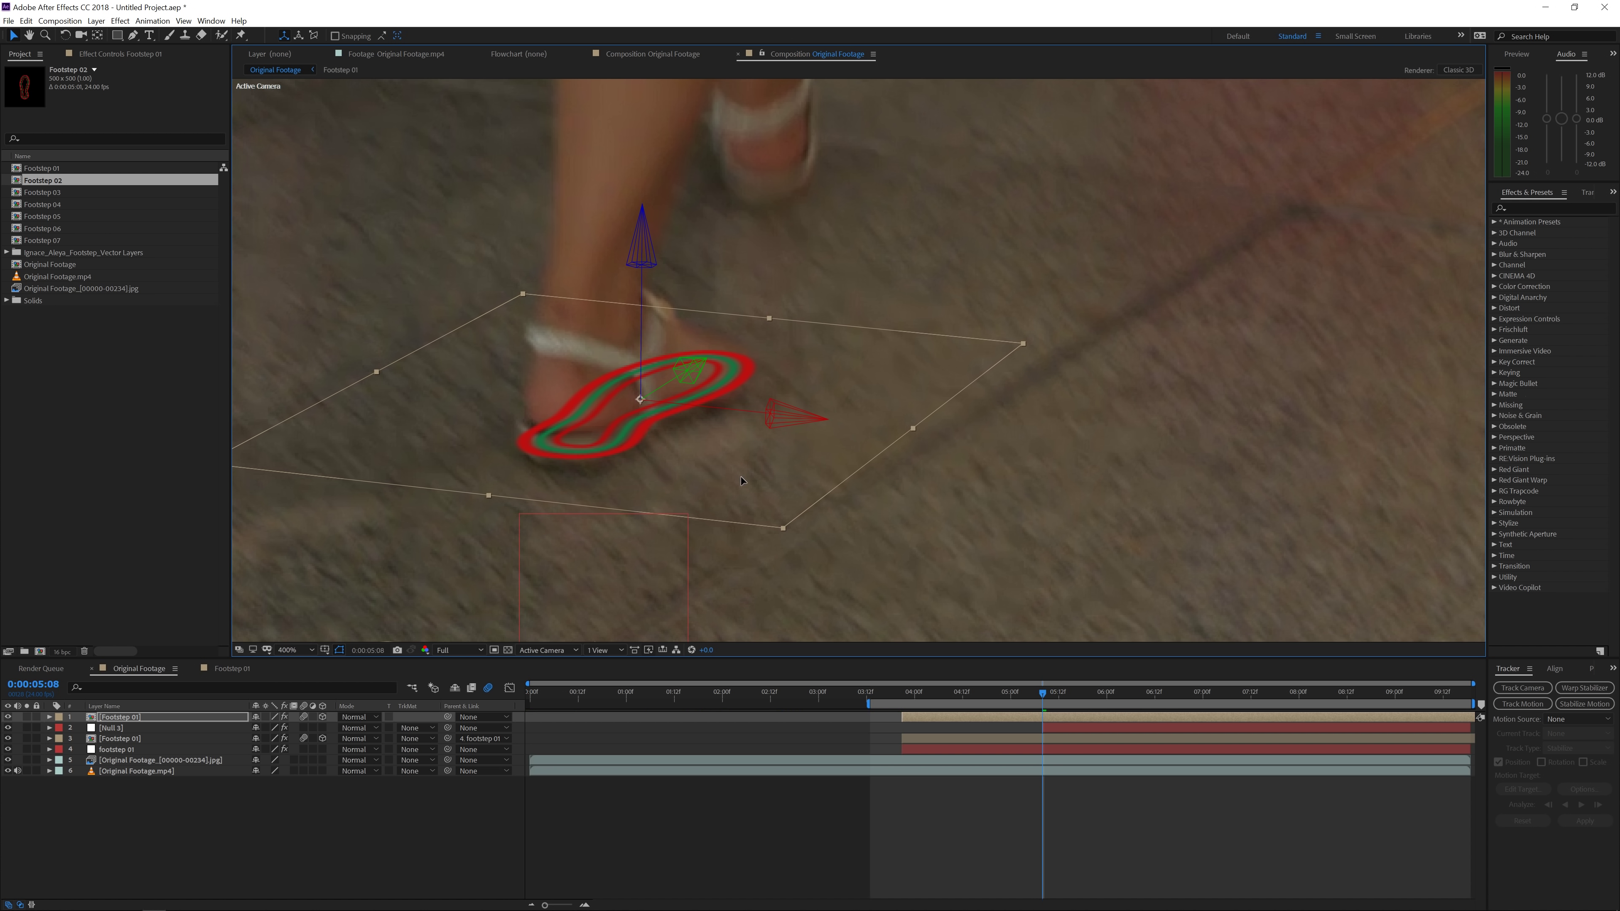
key(w)
drag(710, 405, 708, 409)
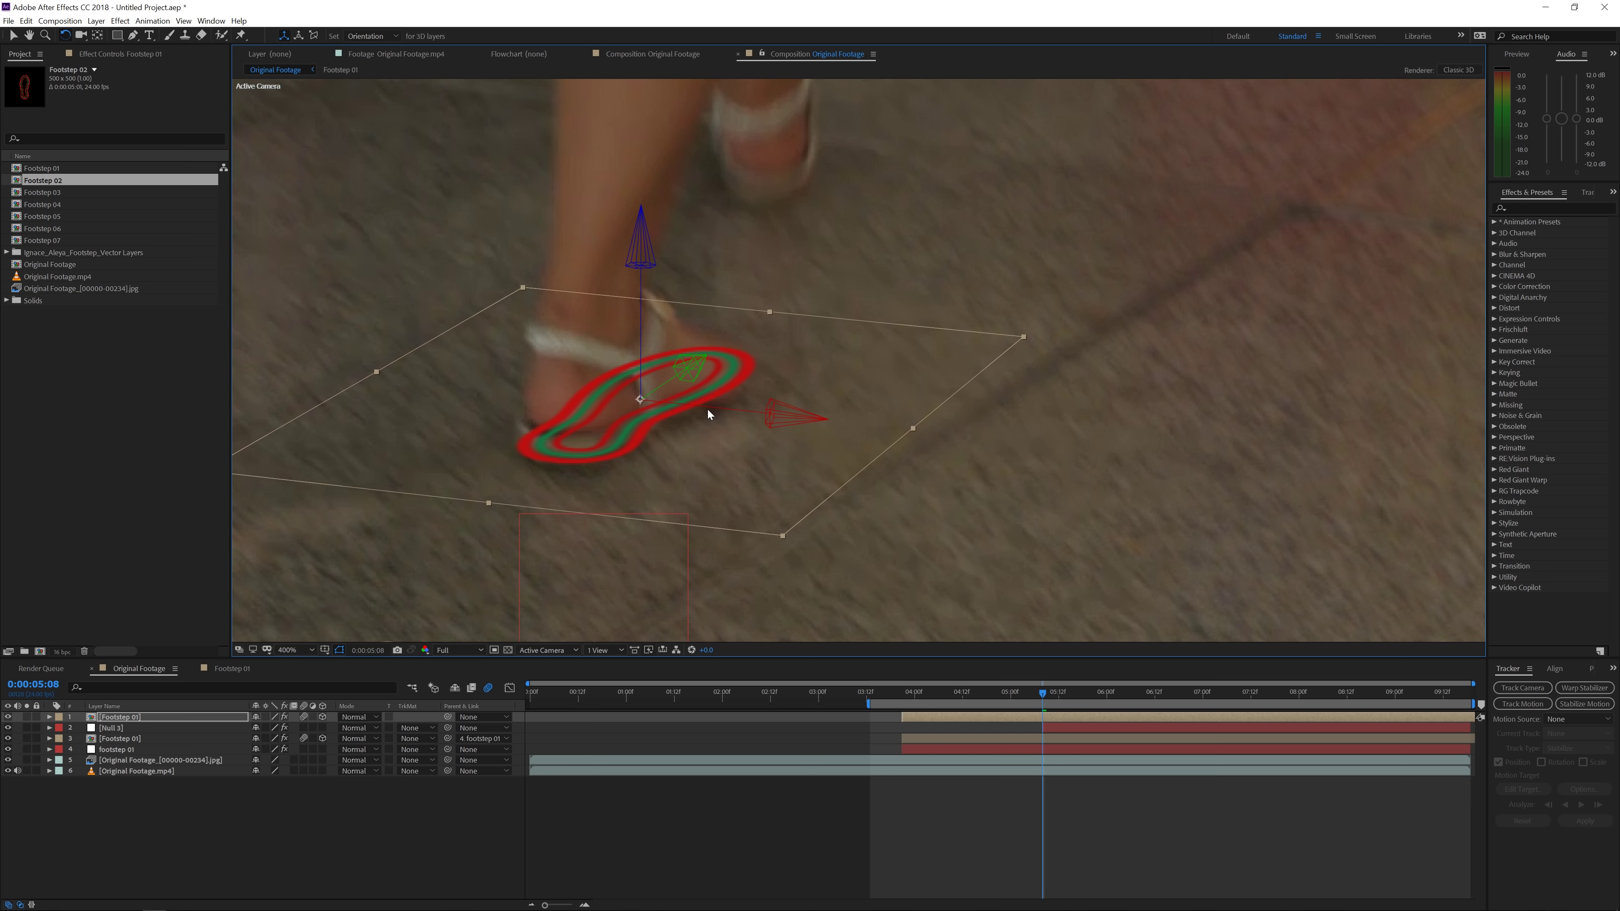
key(comma)
key(v)
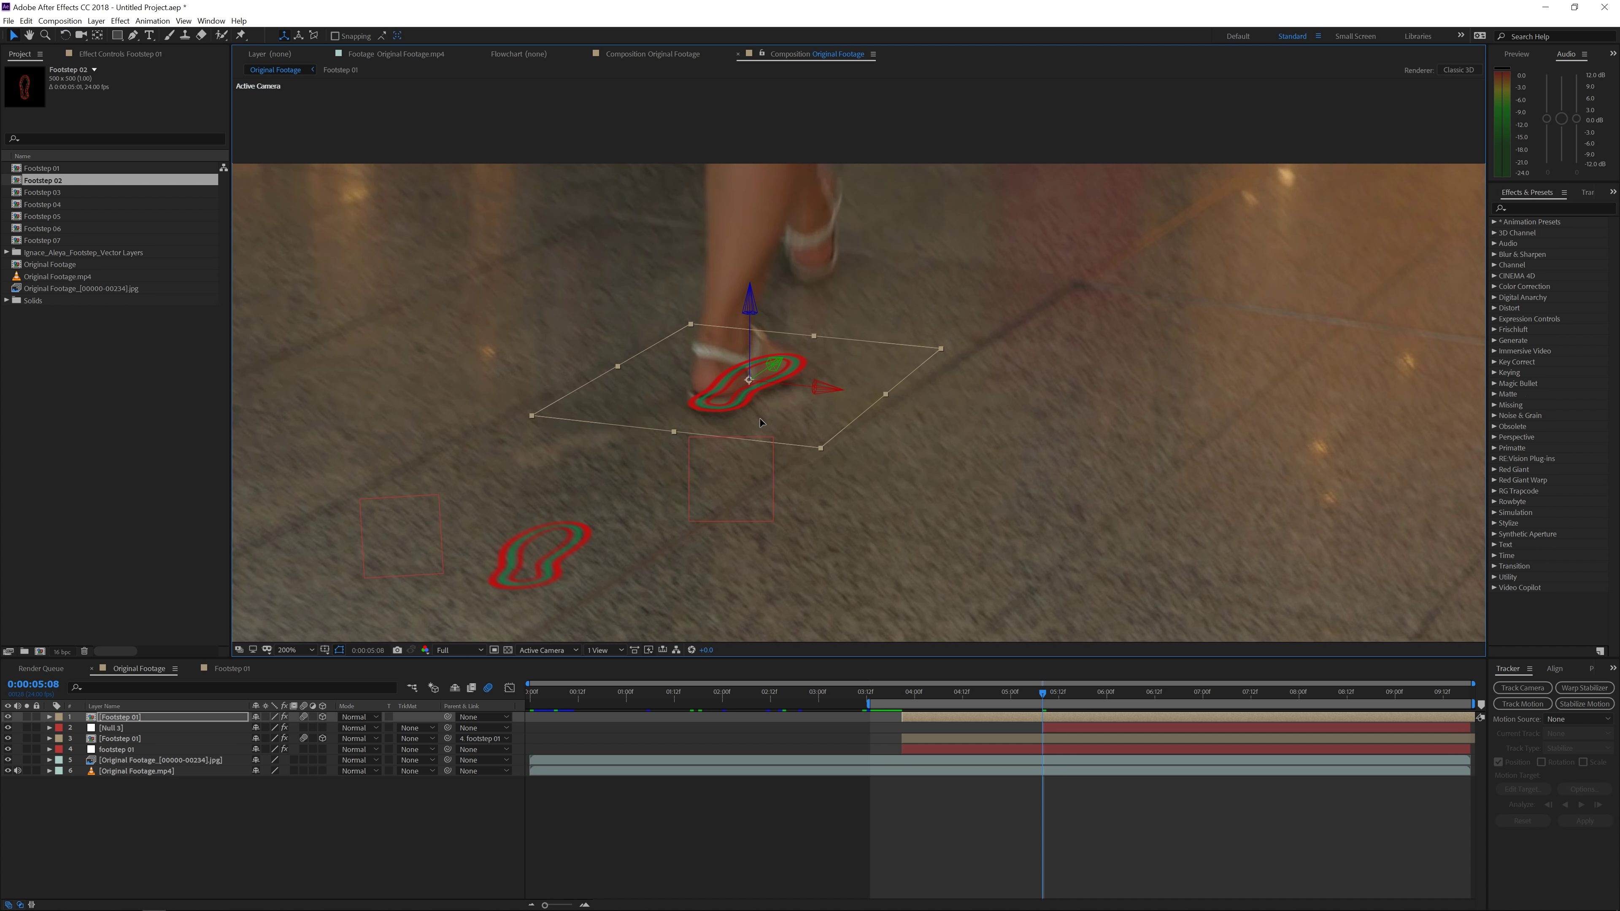
drag(762, 423, 757, 421)
key(comma)
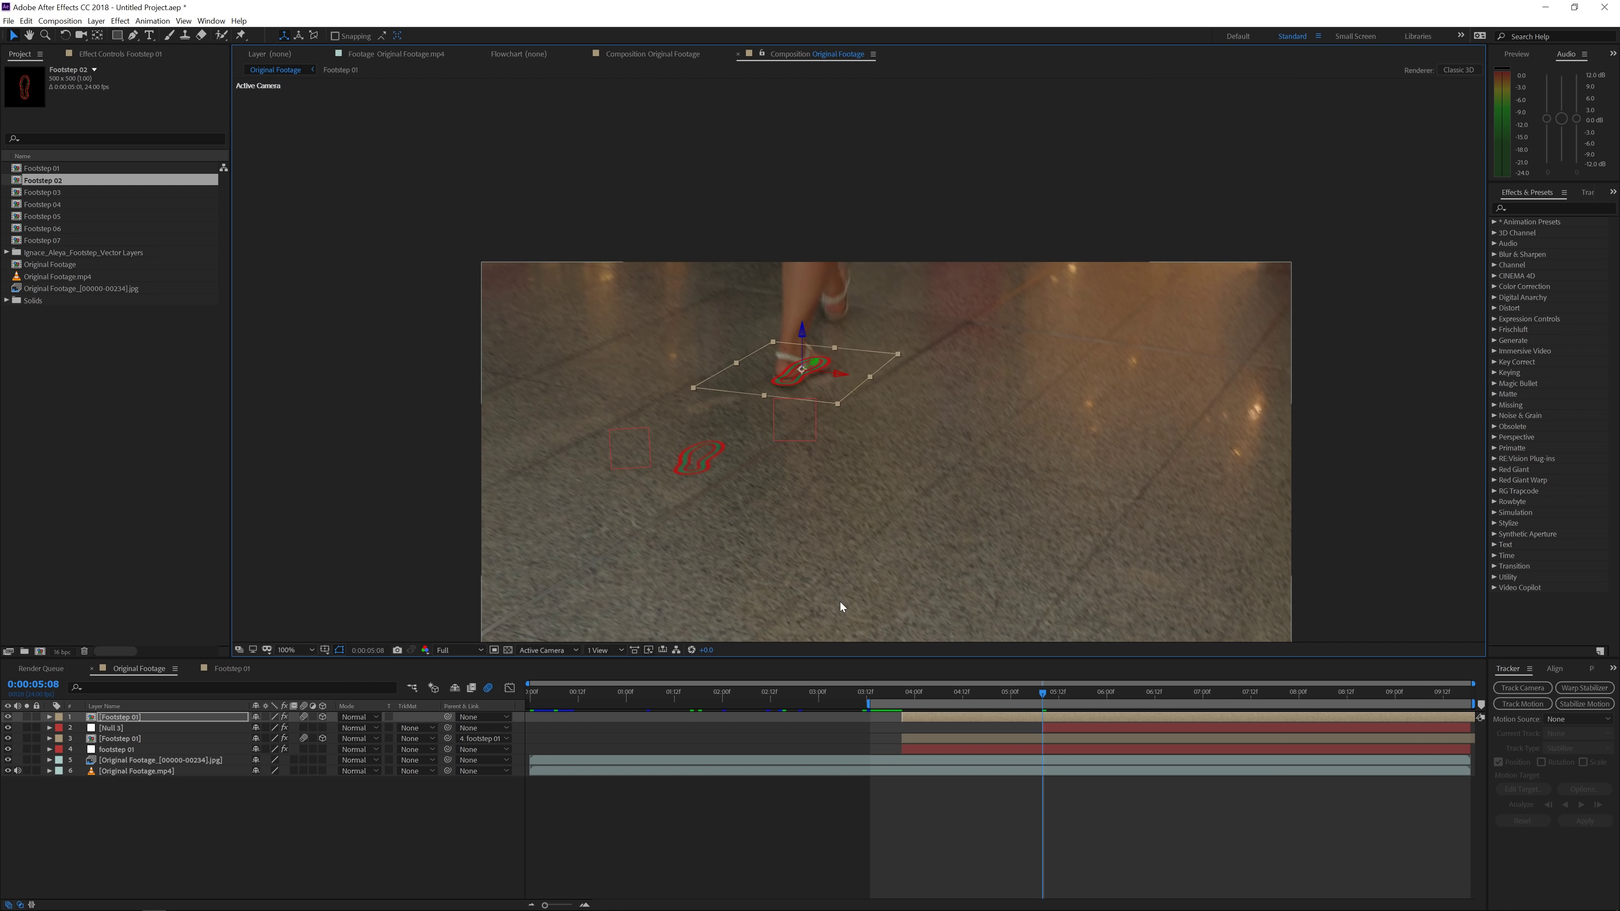
Trim the duplicated footstep layer to start at 0:00:05:08 and rename the new null "footstep 02"
drag(900, 719, 1047, 722)
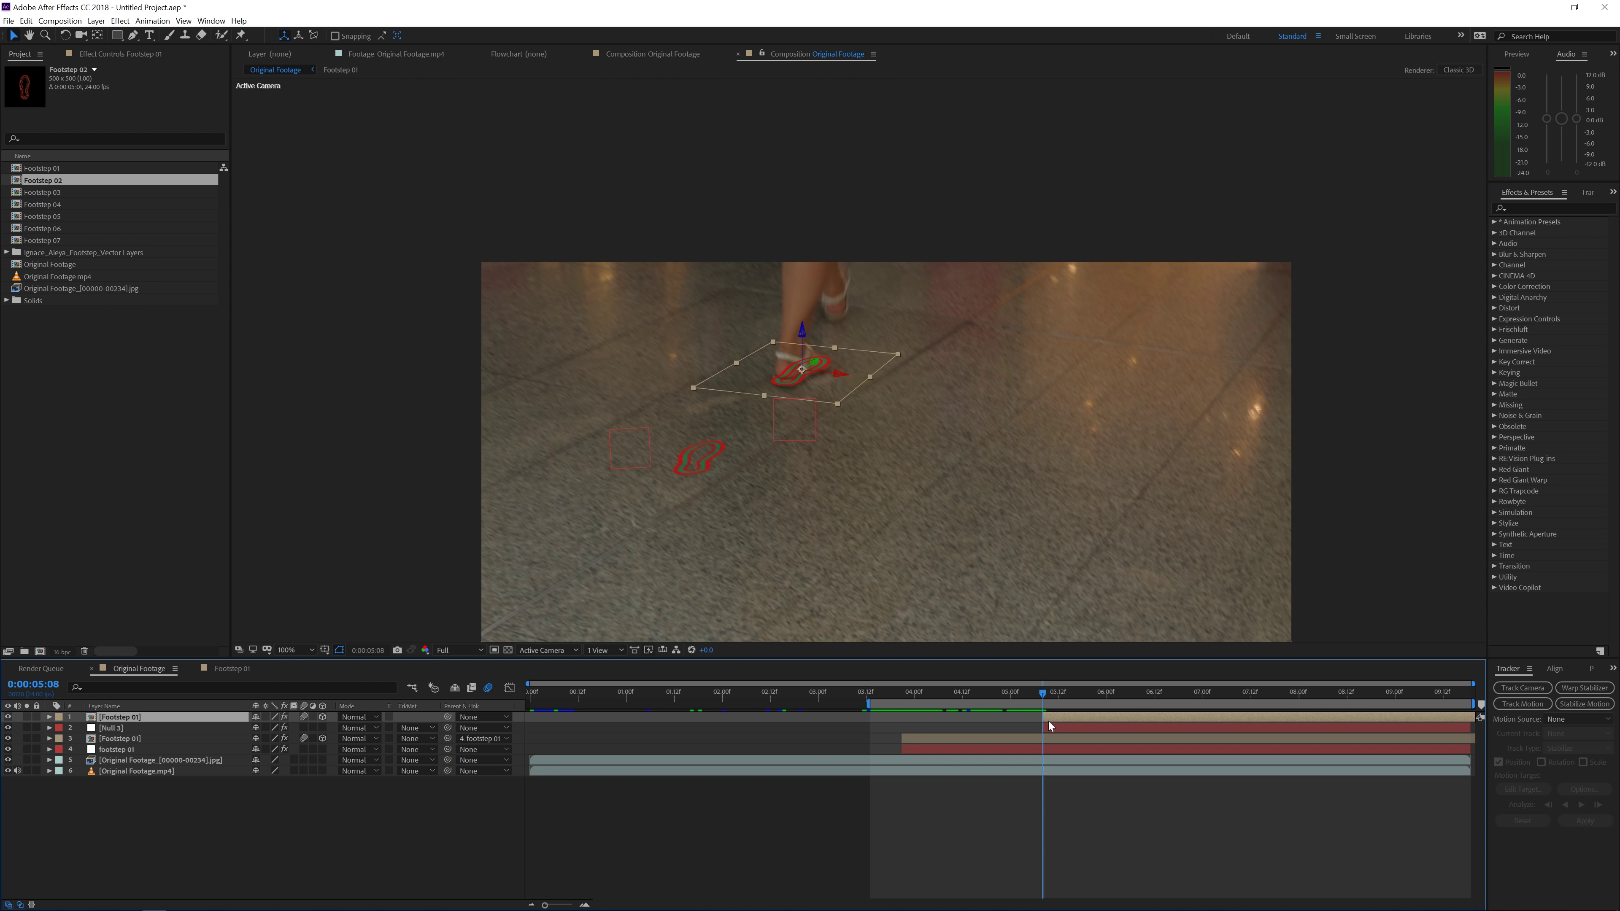
click(176, 728)
key(Return)
text(footste)
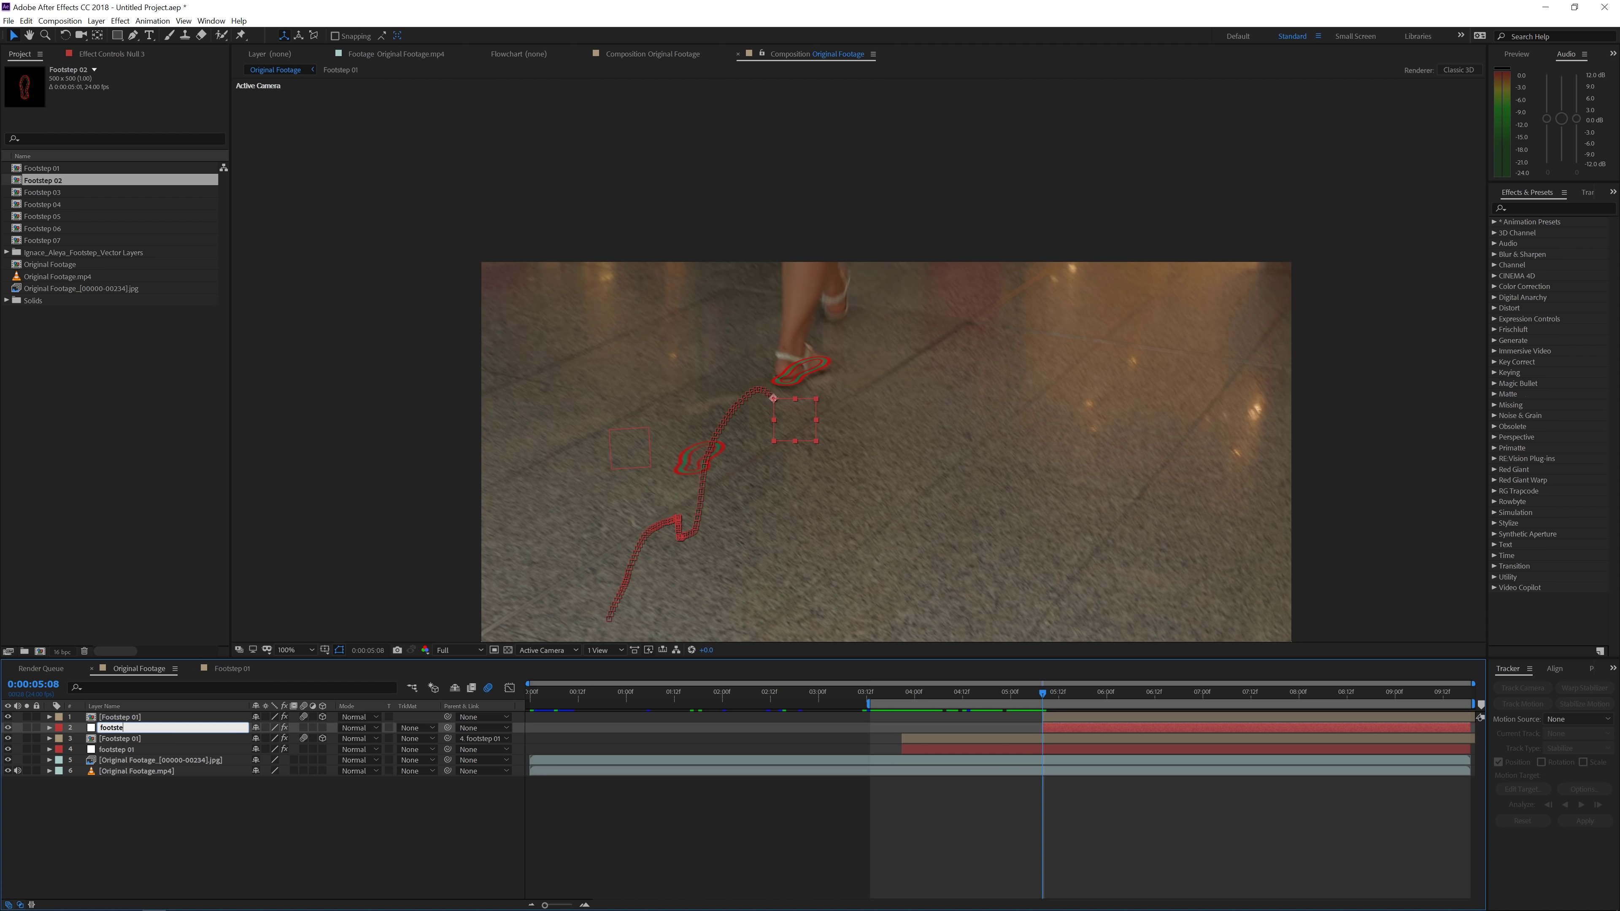
text(p 02)
key(Return)
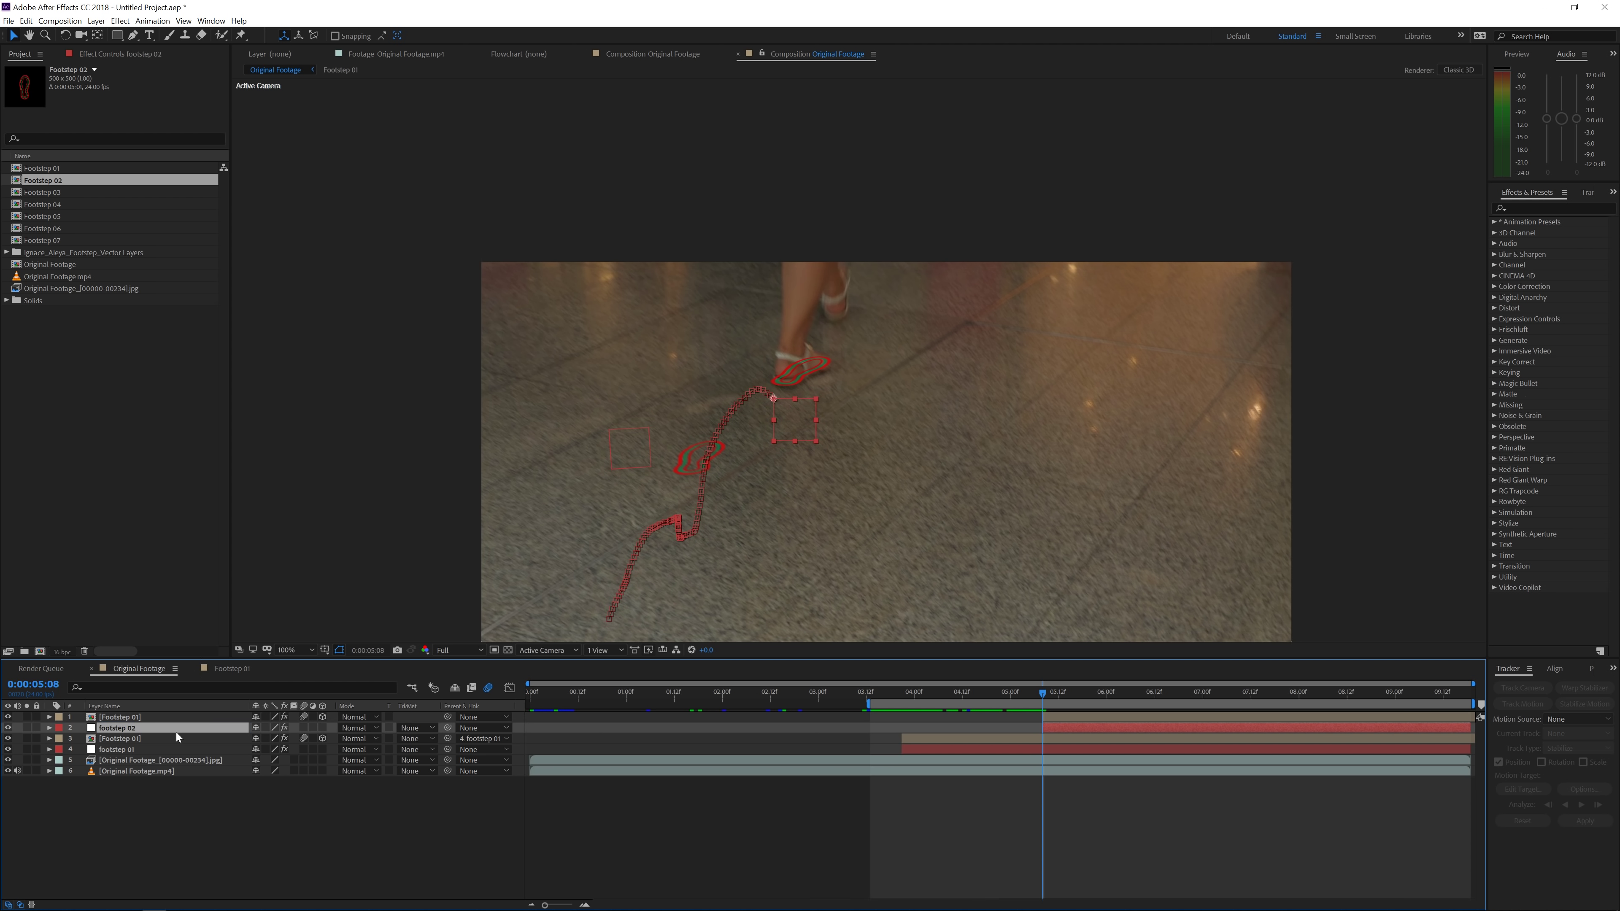
Replace the duplicated layer's source with the Footstep 02 composition, parent it to the footstep 02 null, and scrub to 0:00:06:10 to check the track
click(162, 718)
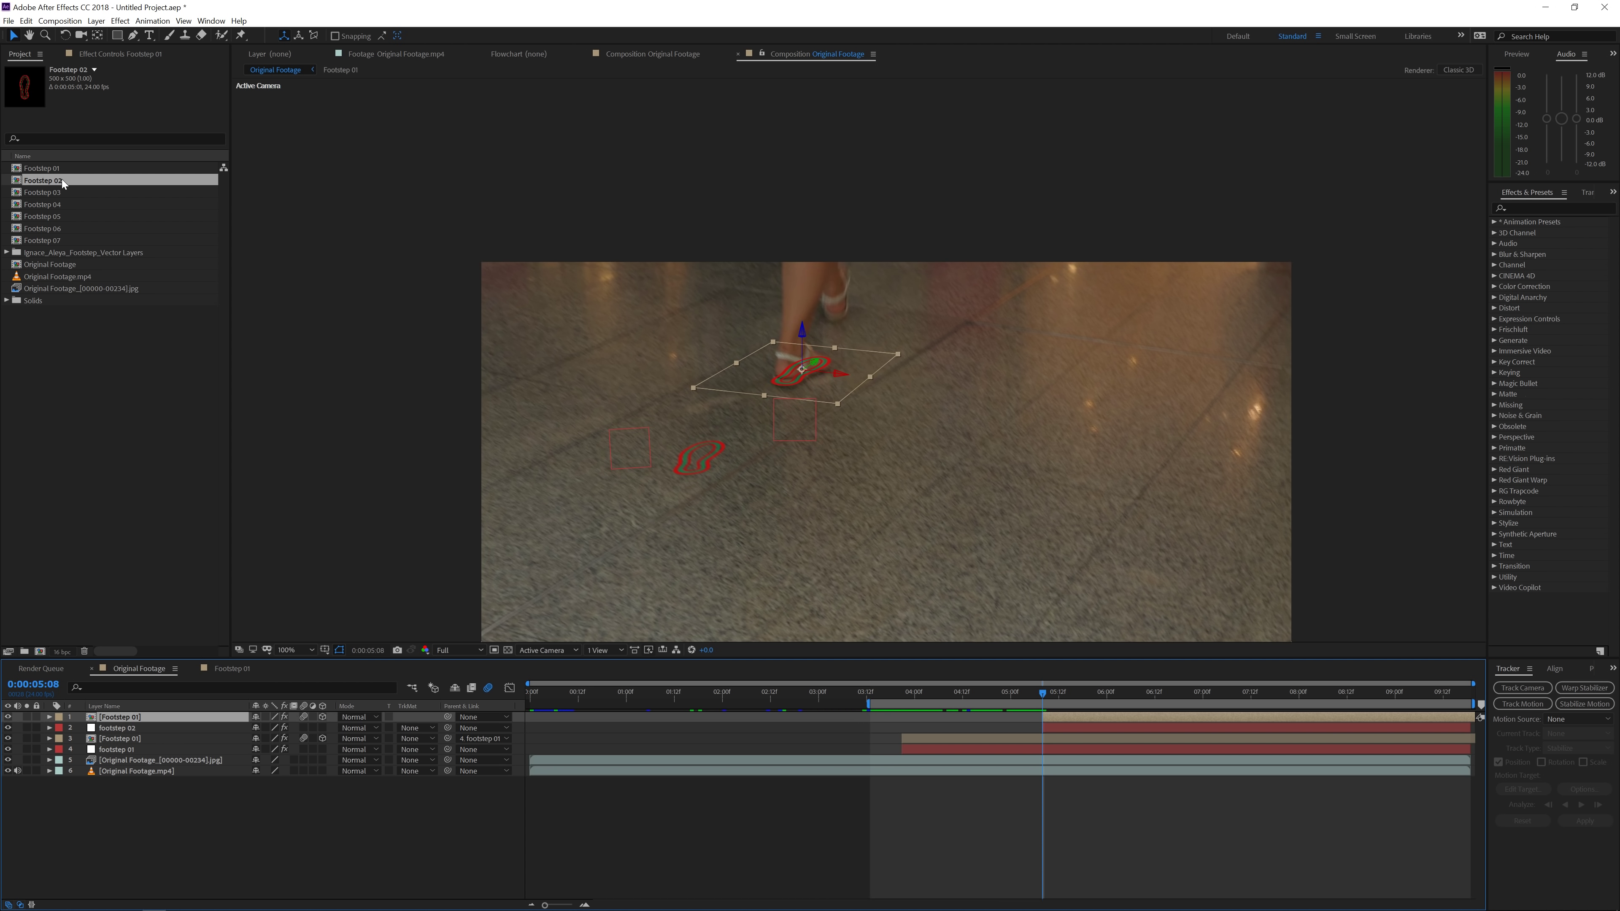
drag(49, 185, 131, 721)
drag(448, 721, 118, 728)
drag(1045, 689, 1146, 710)
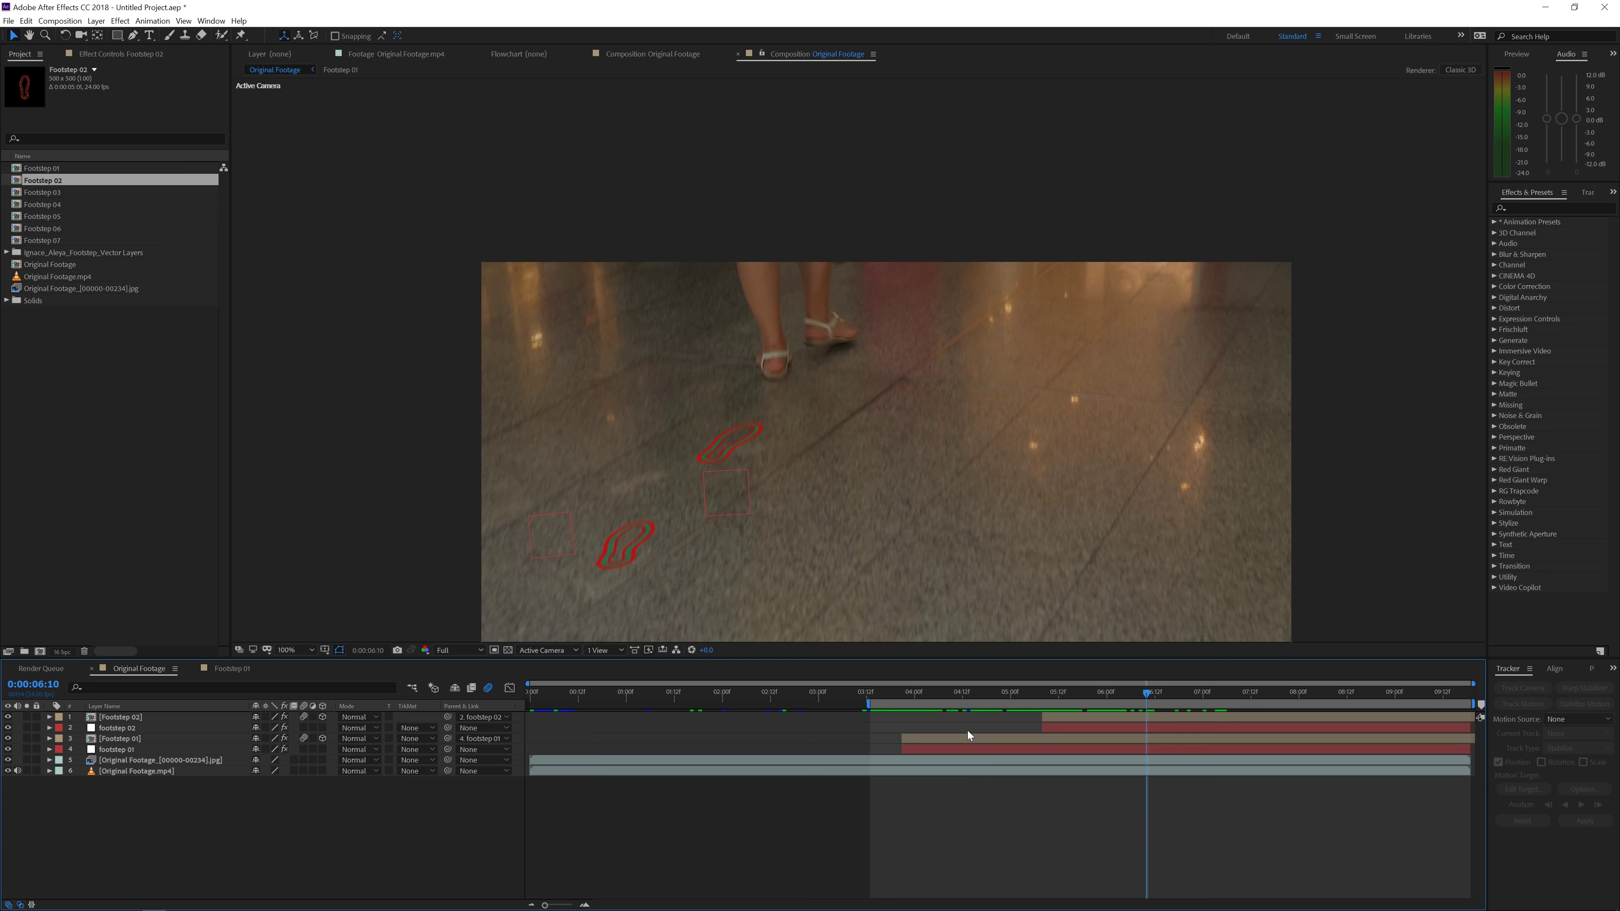
Check the Gaussian Blur settings on the Footstep 01 and Footstep 02 layers
click(943, 698)
click(153, 748)
click(152, 740)
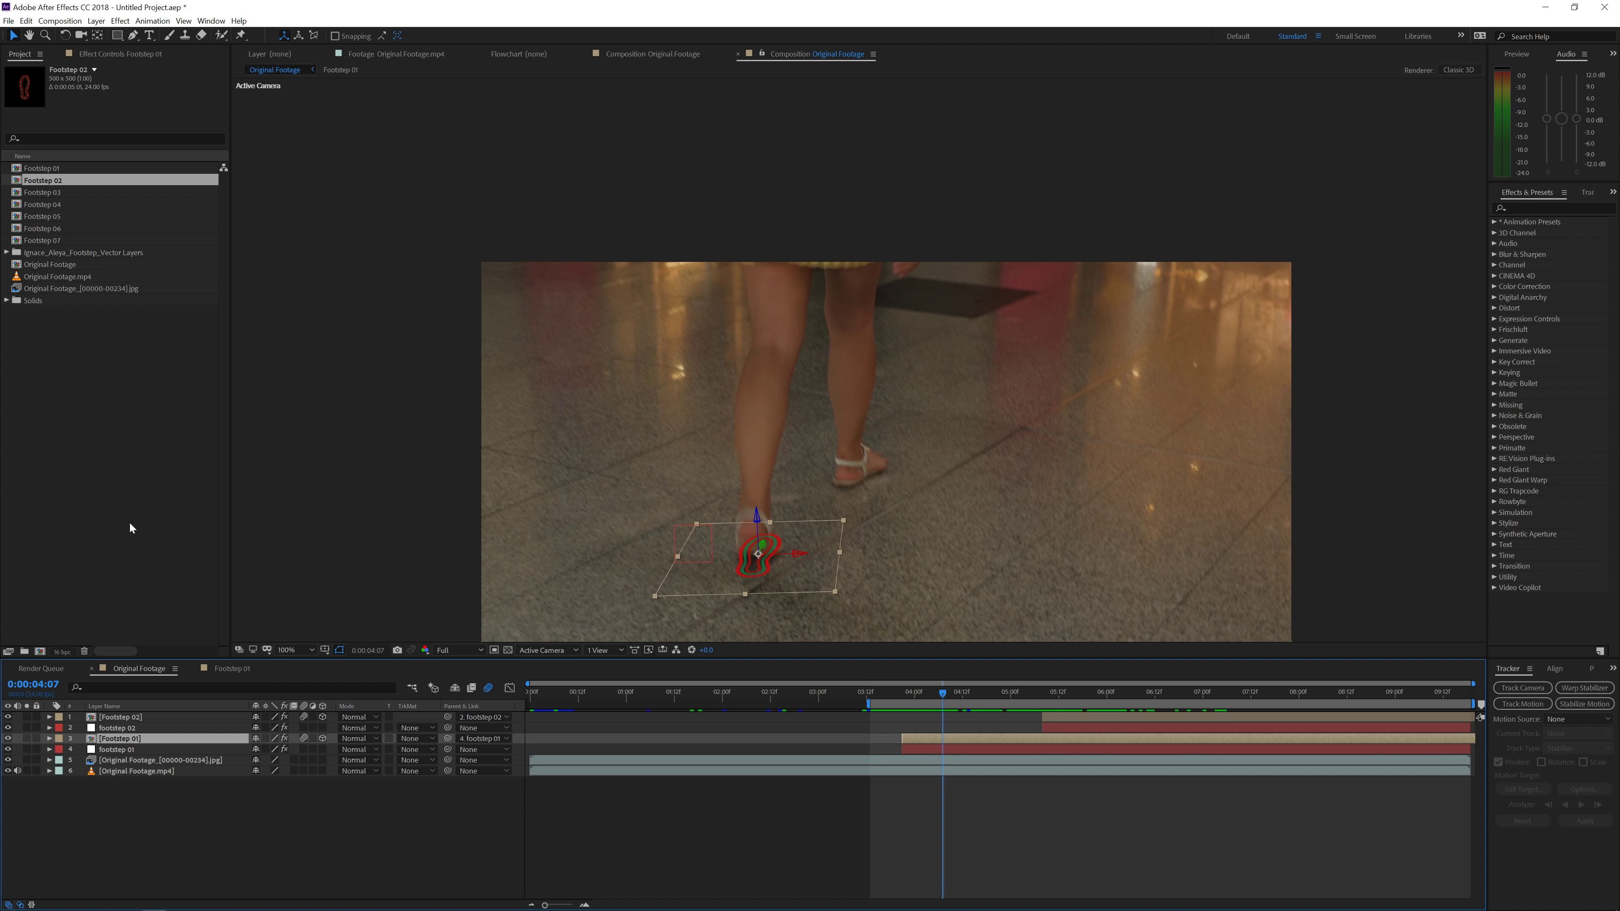
click(102, 55)
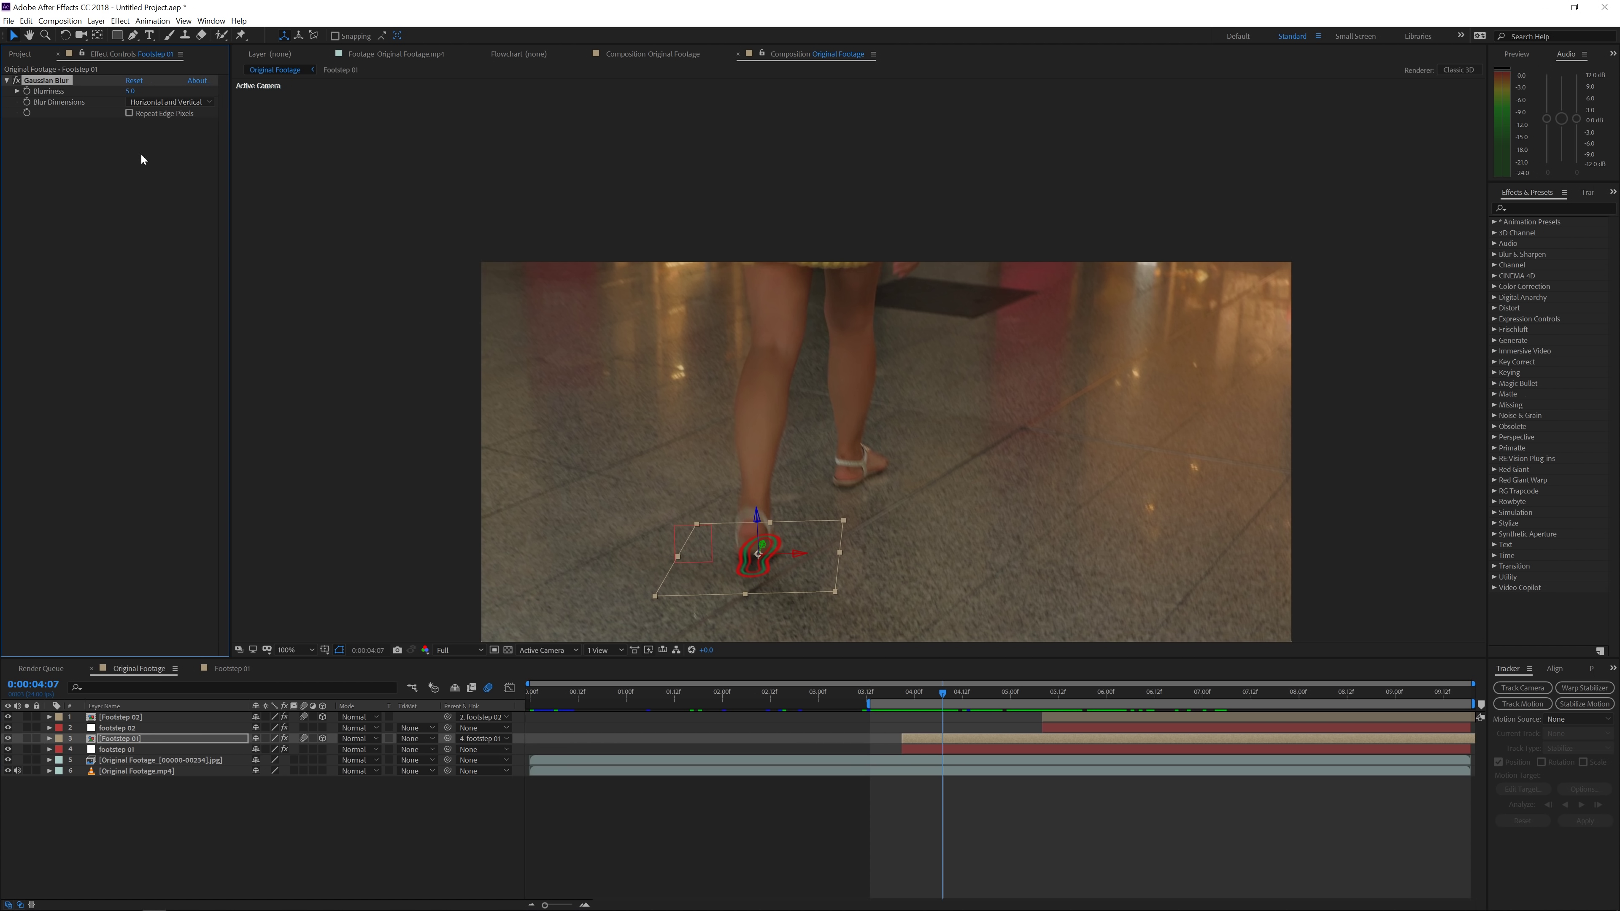
click(1071, 716)
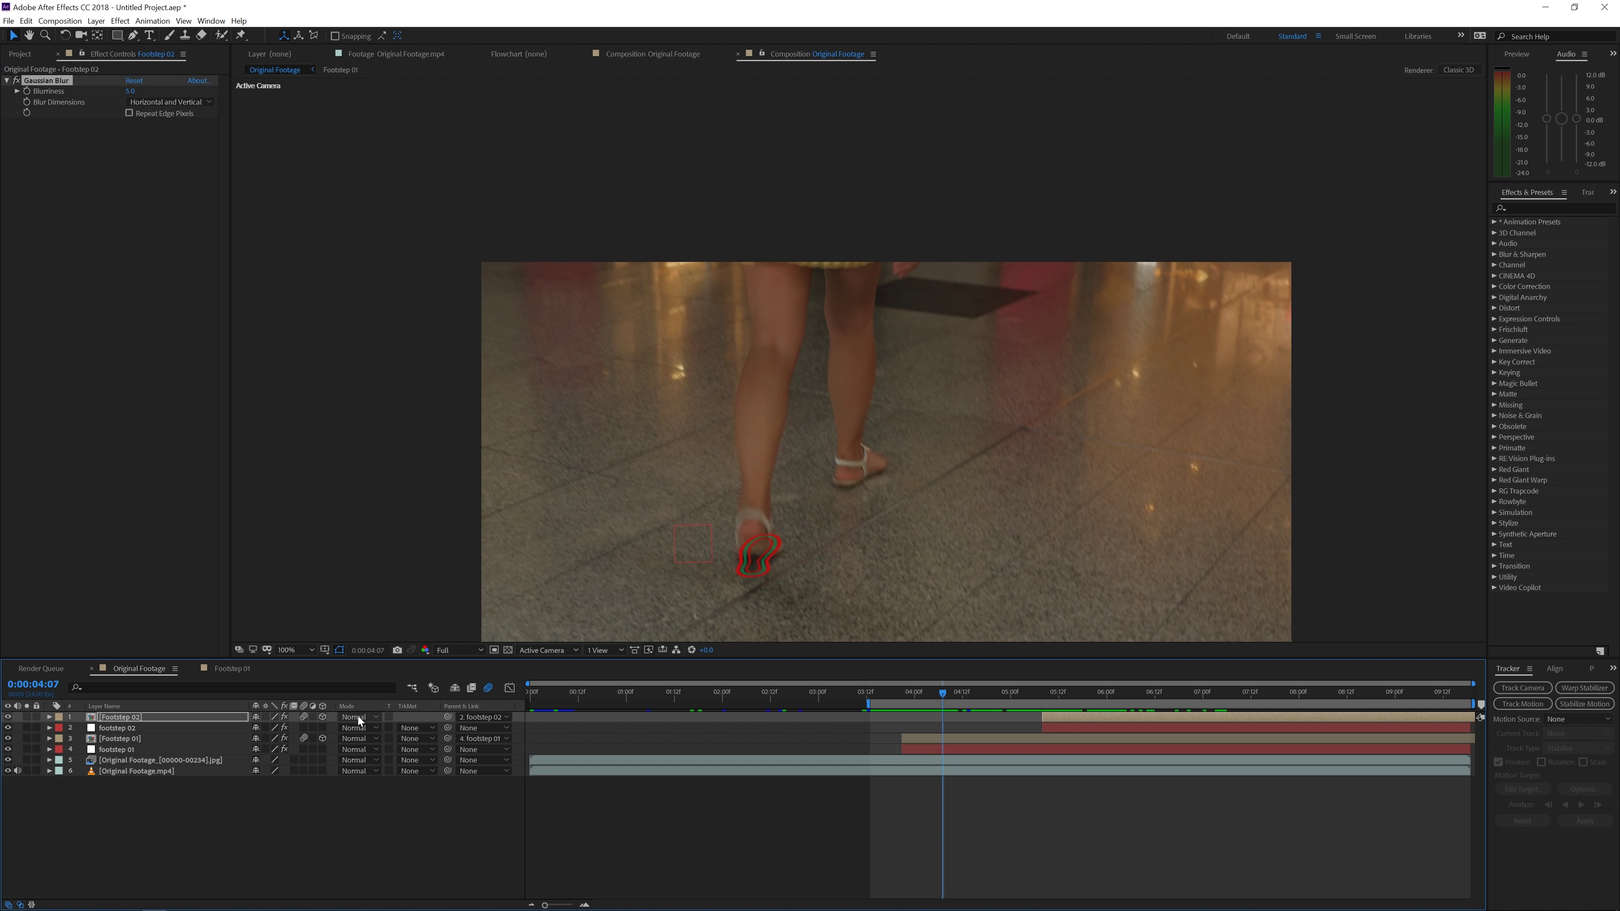
At 0:00:03:21, draw a closed seven-point mask around the footprint on the Footstep 01 layer with the Pen tool
drag(939, 694, 898, 696)
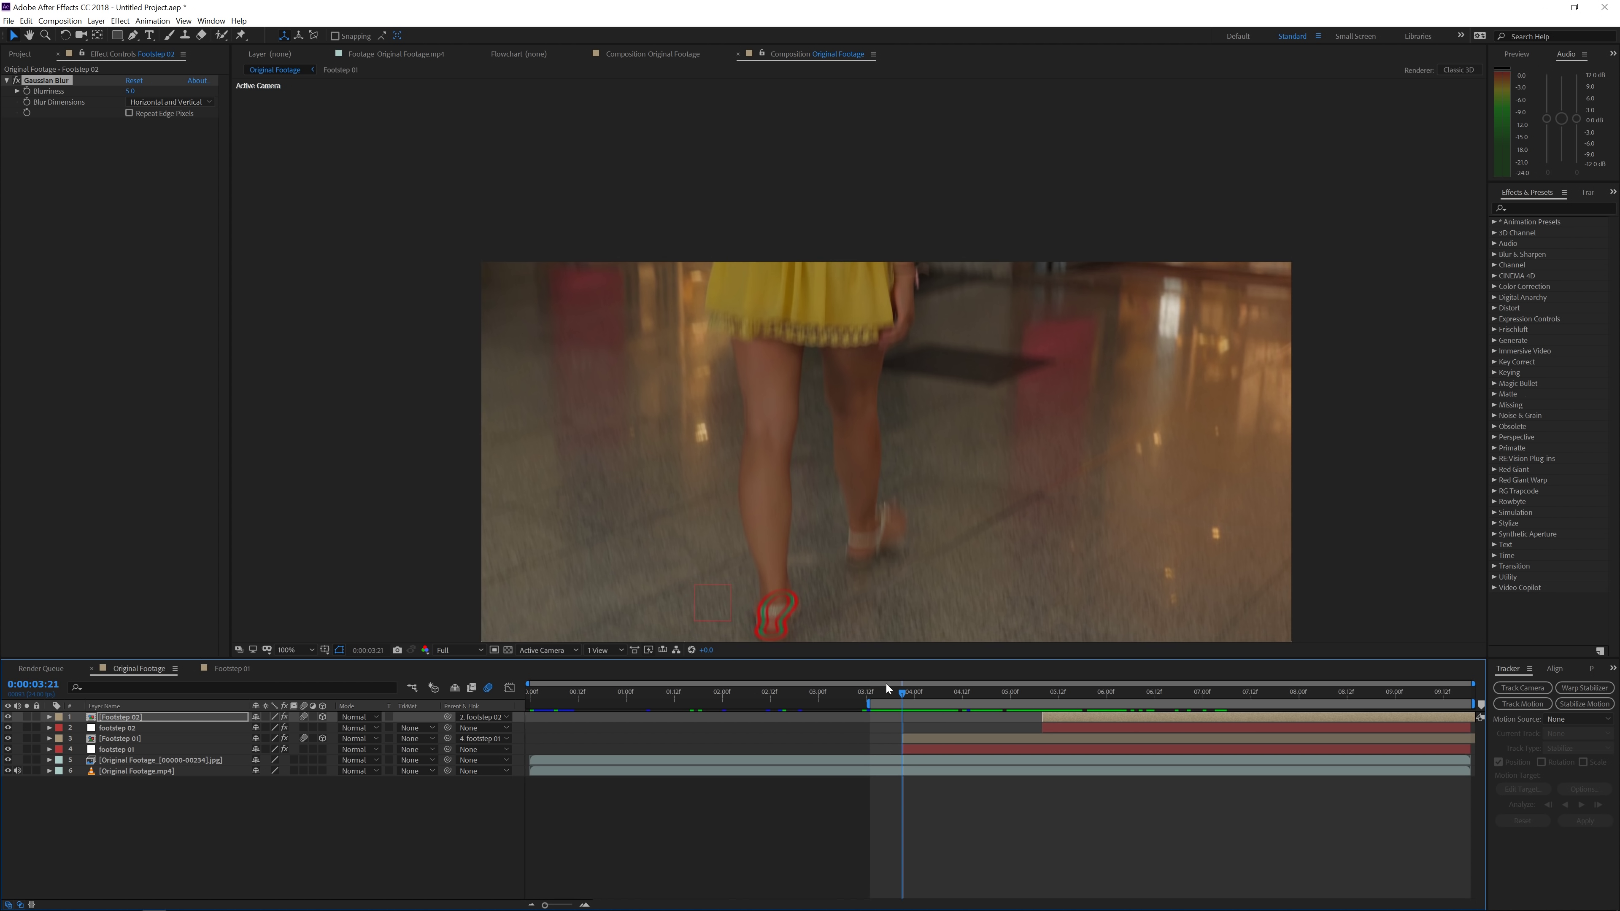
drag(744, 615, 747, 504)
scroll(784, 526, up, 2)
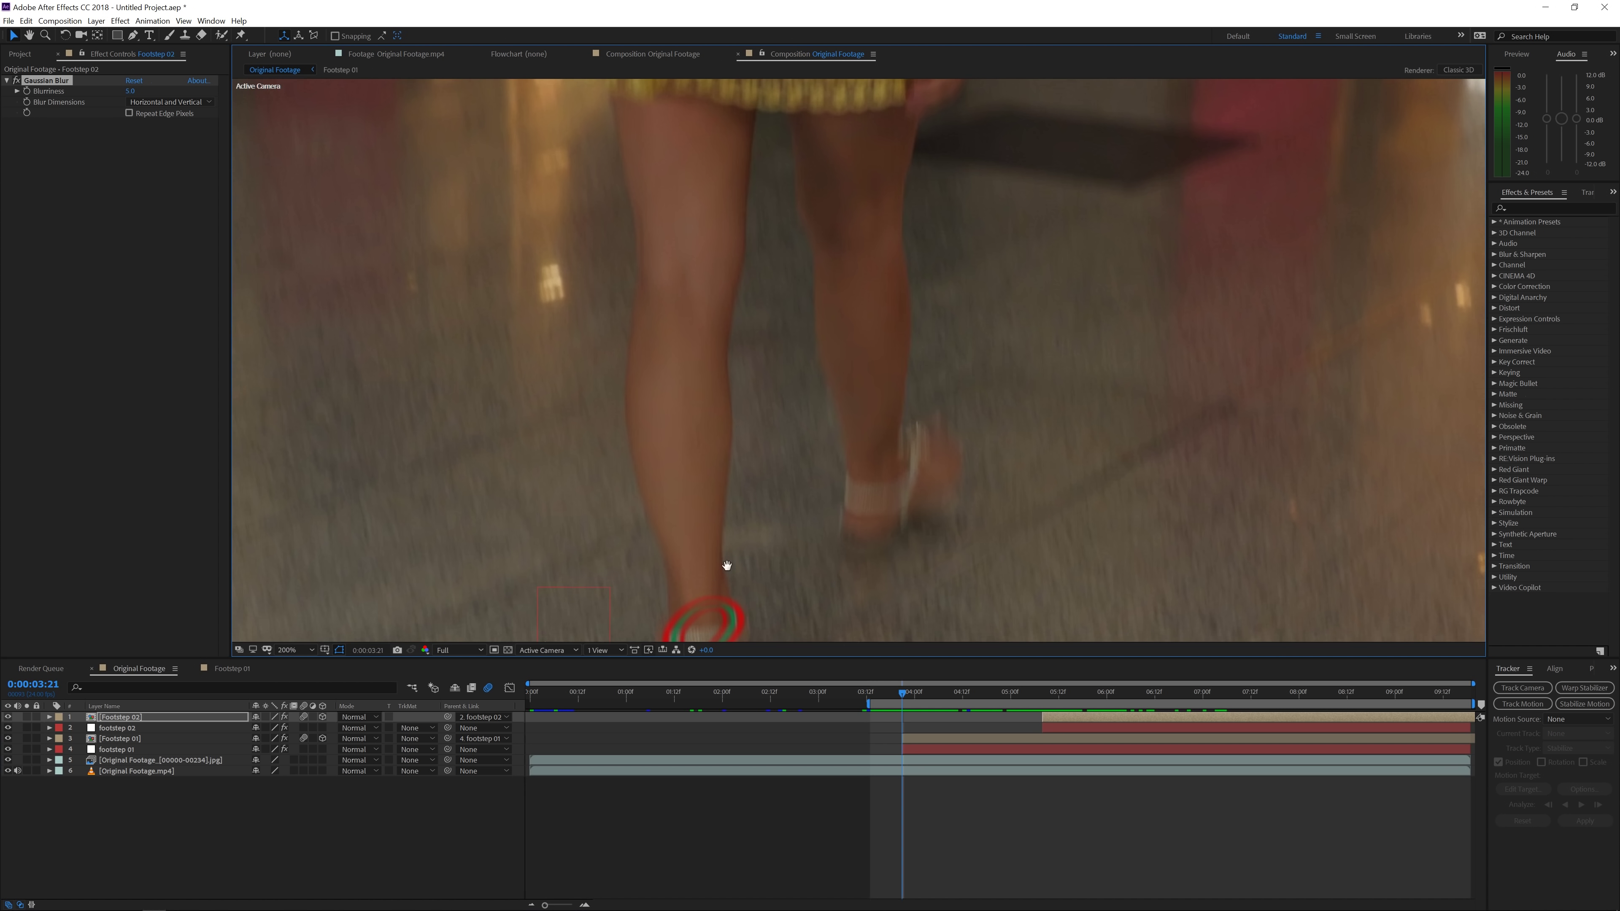
drag(723, 568, 733, 380)
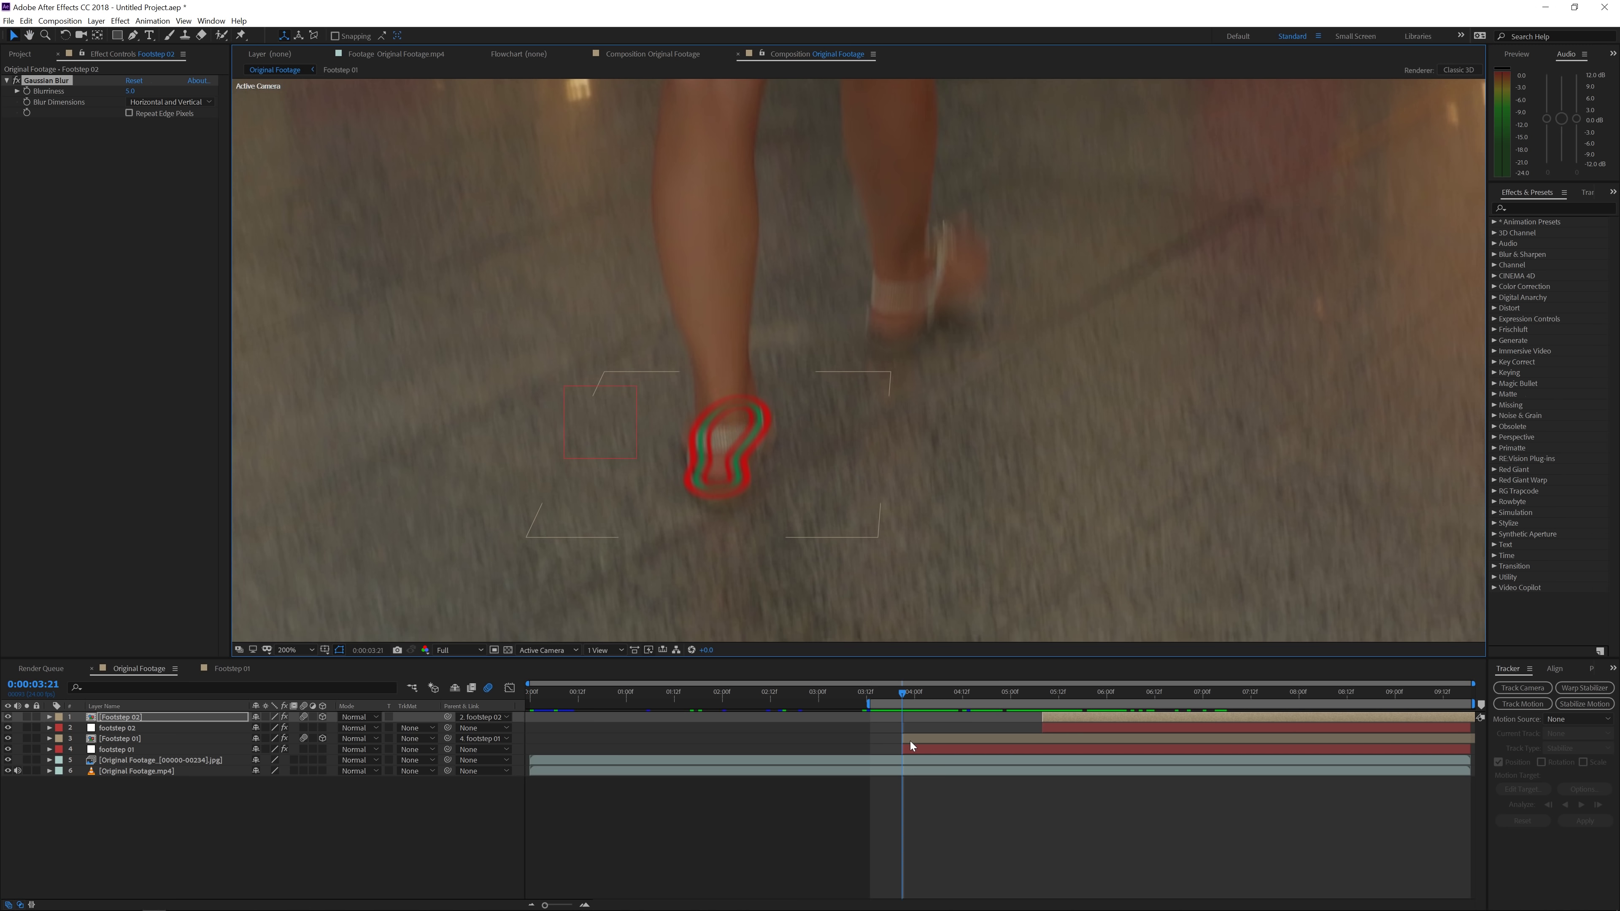
click(910, 740)
click(133, 35)
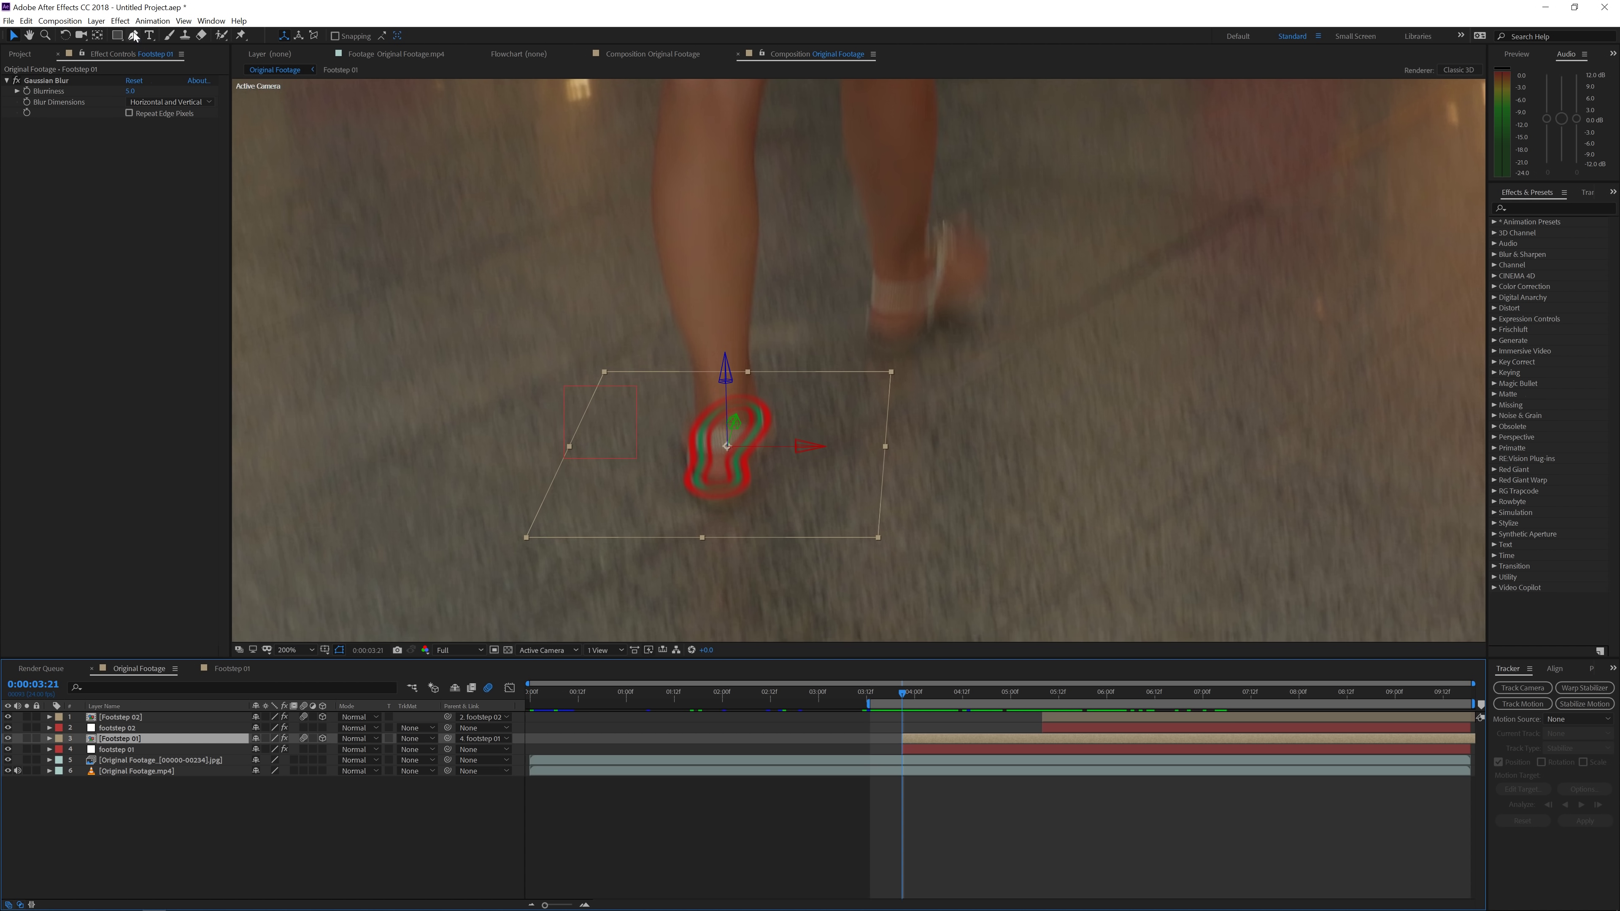
click(646, 404)
click(638, 479)
click(669, 502)
click(724, 504)
click(805, 495)
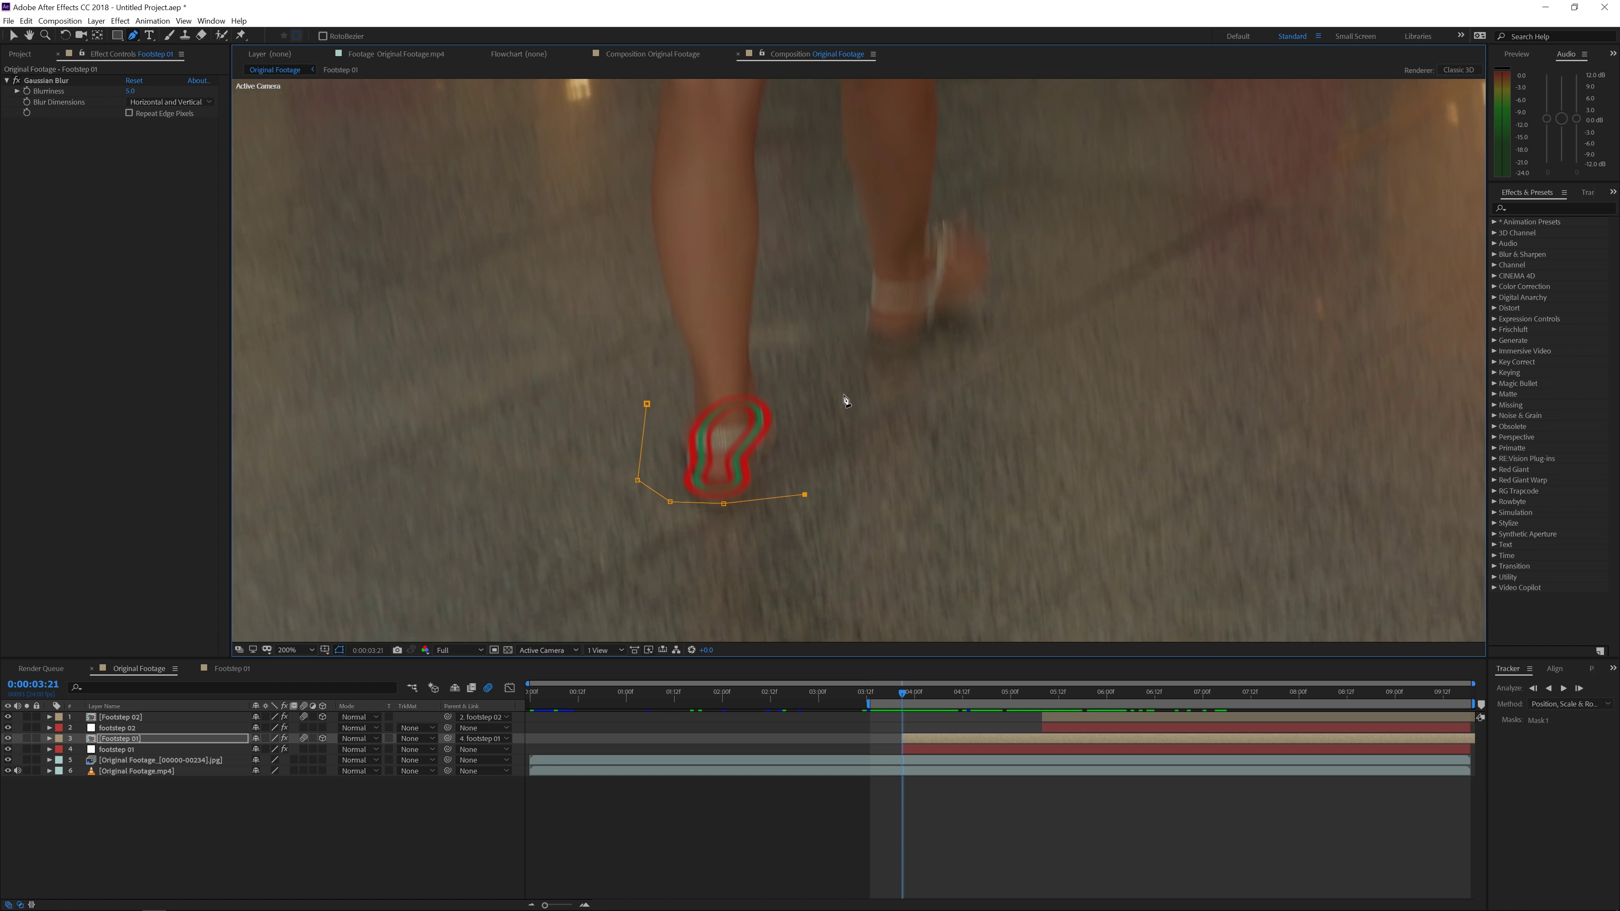
click(844, 395)
click(773, 340)
click(648, 405)
Set the Footstep 01 mask to Subtract, feather its edge slightly, and start keyframing its Mask Path at 0:00:03:21
key(f)
click(271, 749)
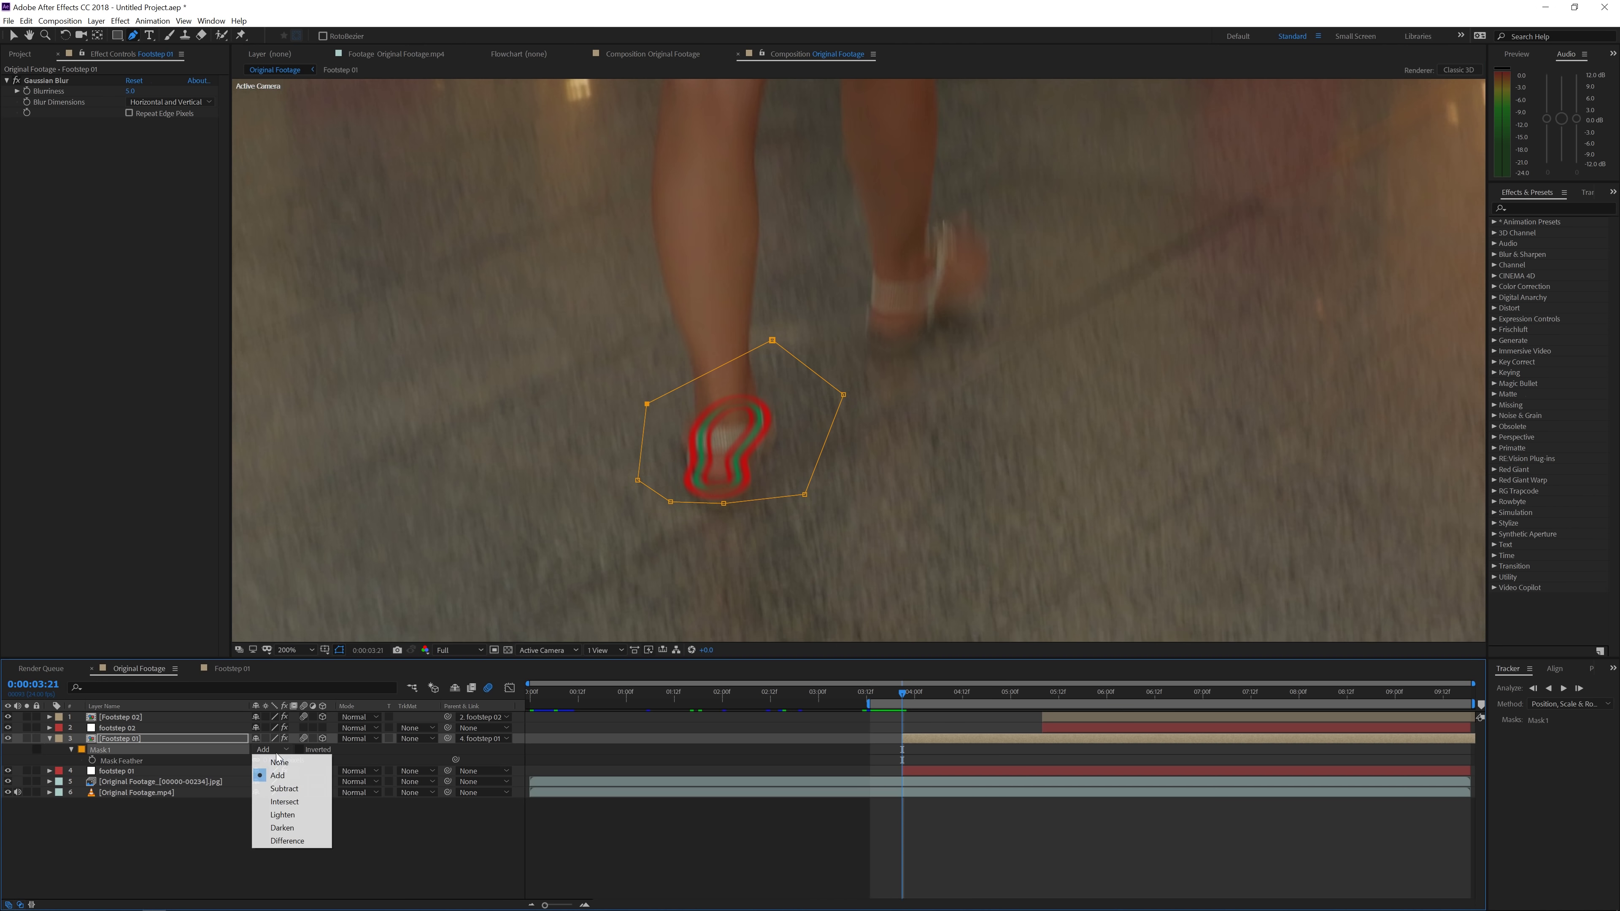
click(281, 783)
drag(277, 760, 280, 762)
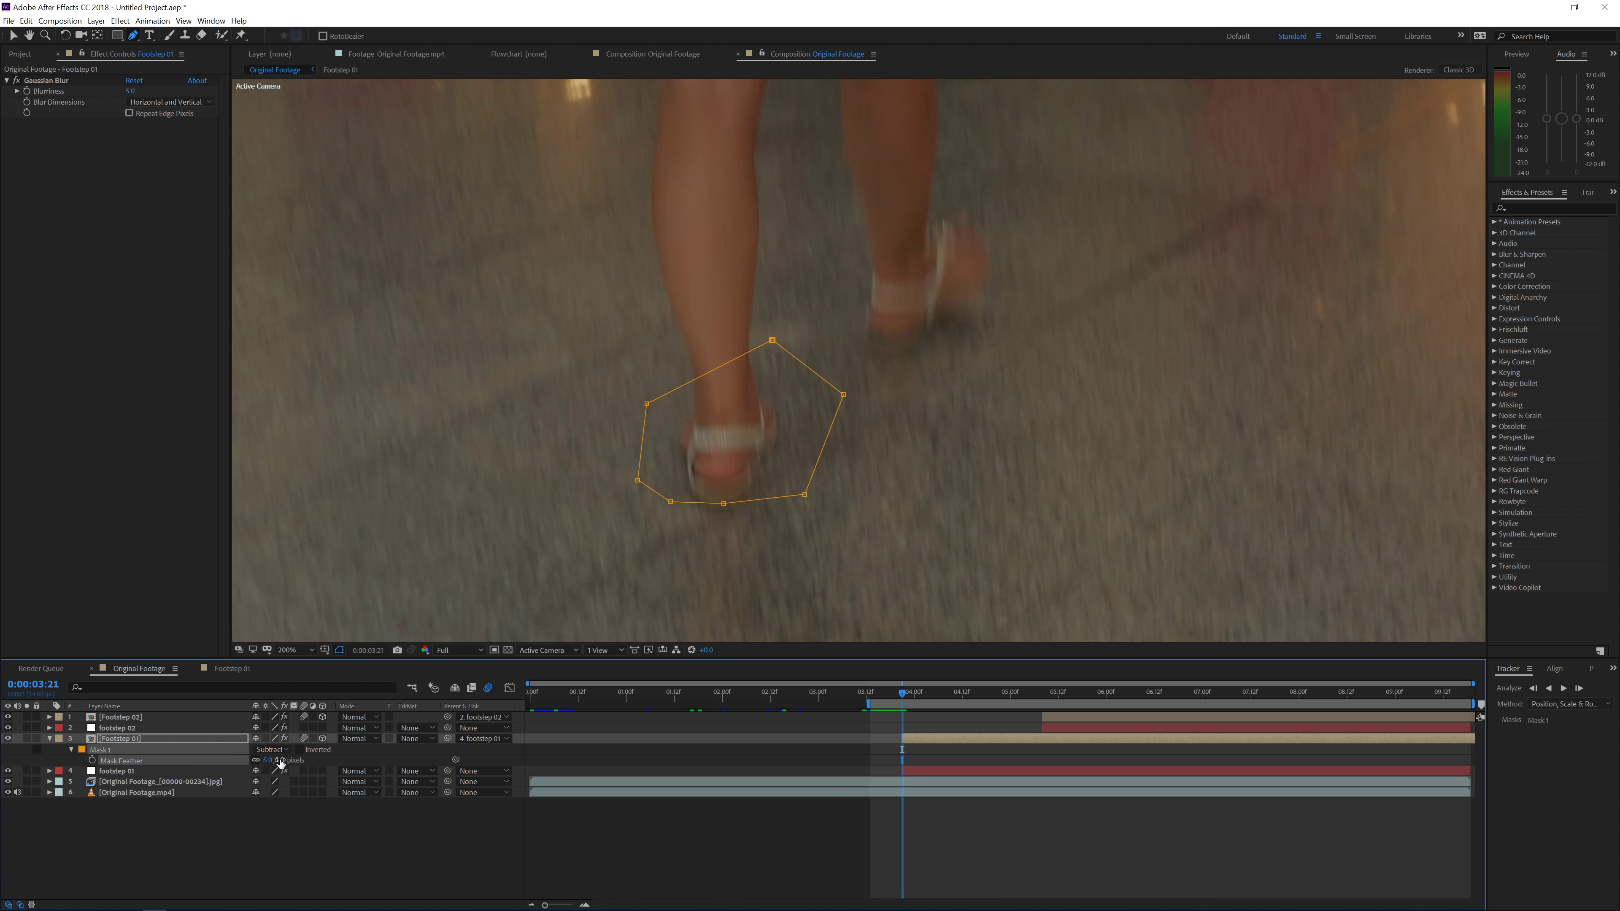
key(m)
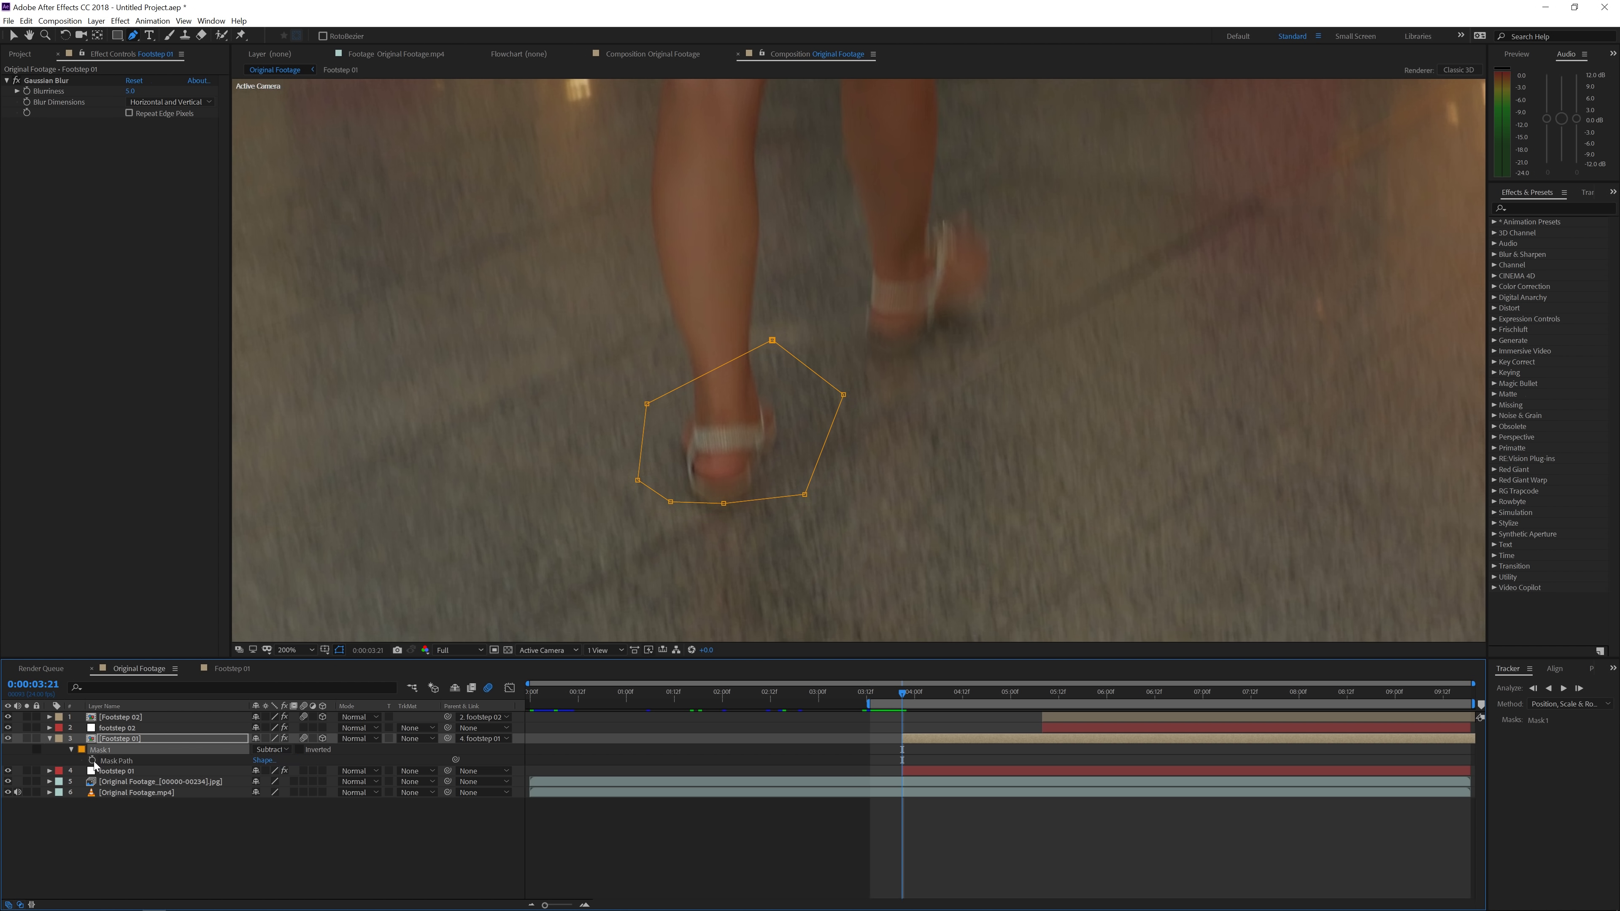
click(92, 760)
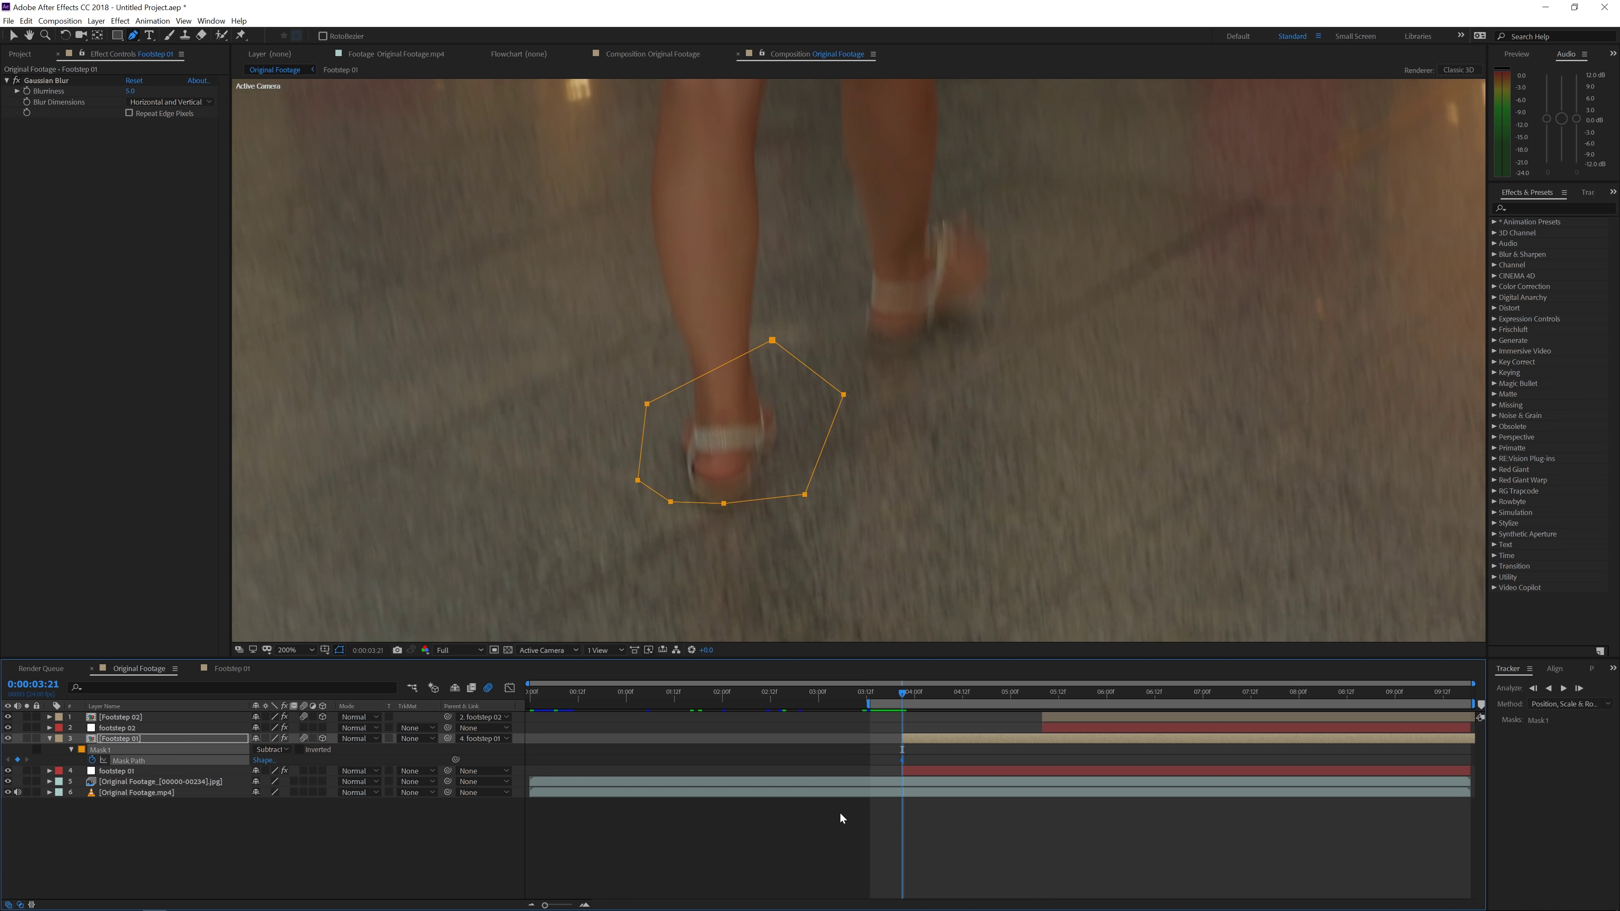
Keyframe the Footstep 01 mask at 0:00:04:07 and 0:00:04:02, reshaping its lower edge to follow the foot
key(shift+Page_Down)
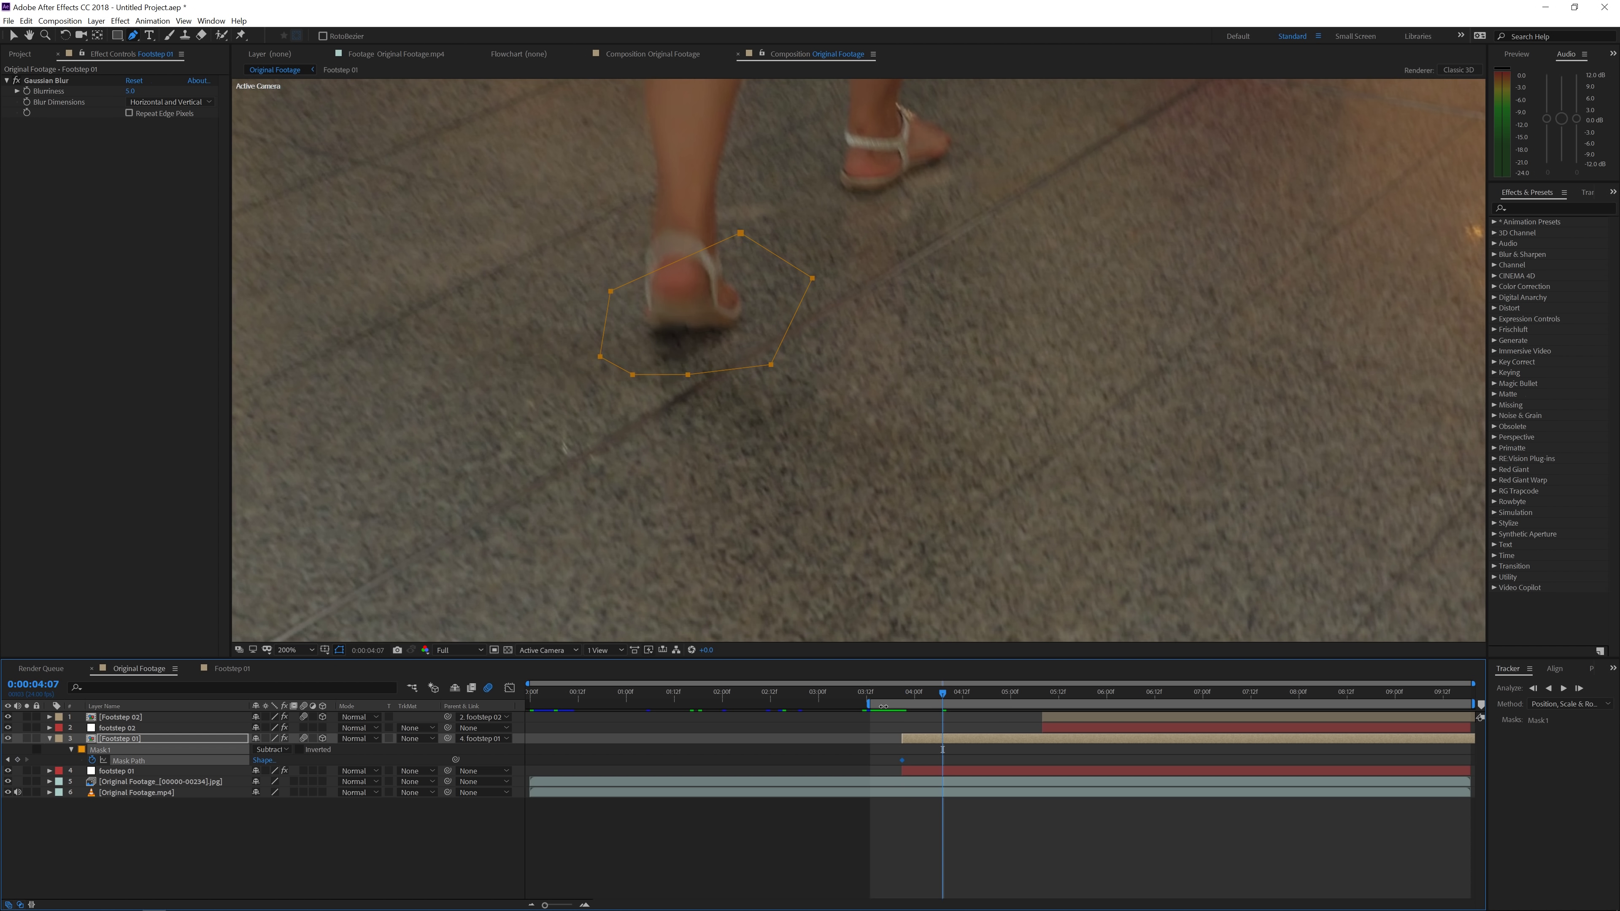
key(v)
drag(654, 349, 659, 314)
key(Page_Up)
key(Page_Up)
key(Page_Up)
key(Page_Up)
key(Page_Up)
key(g)
drag(781, 417, 791, 386)
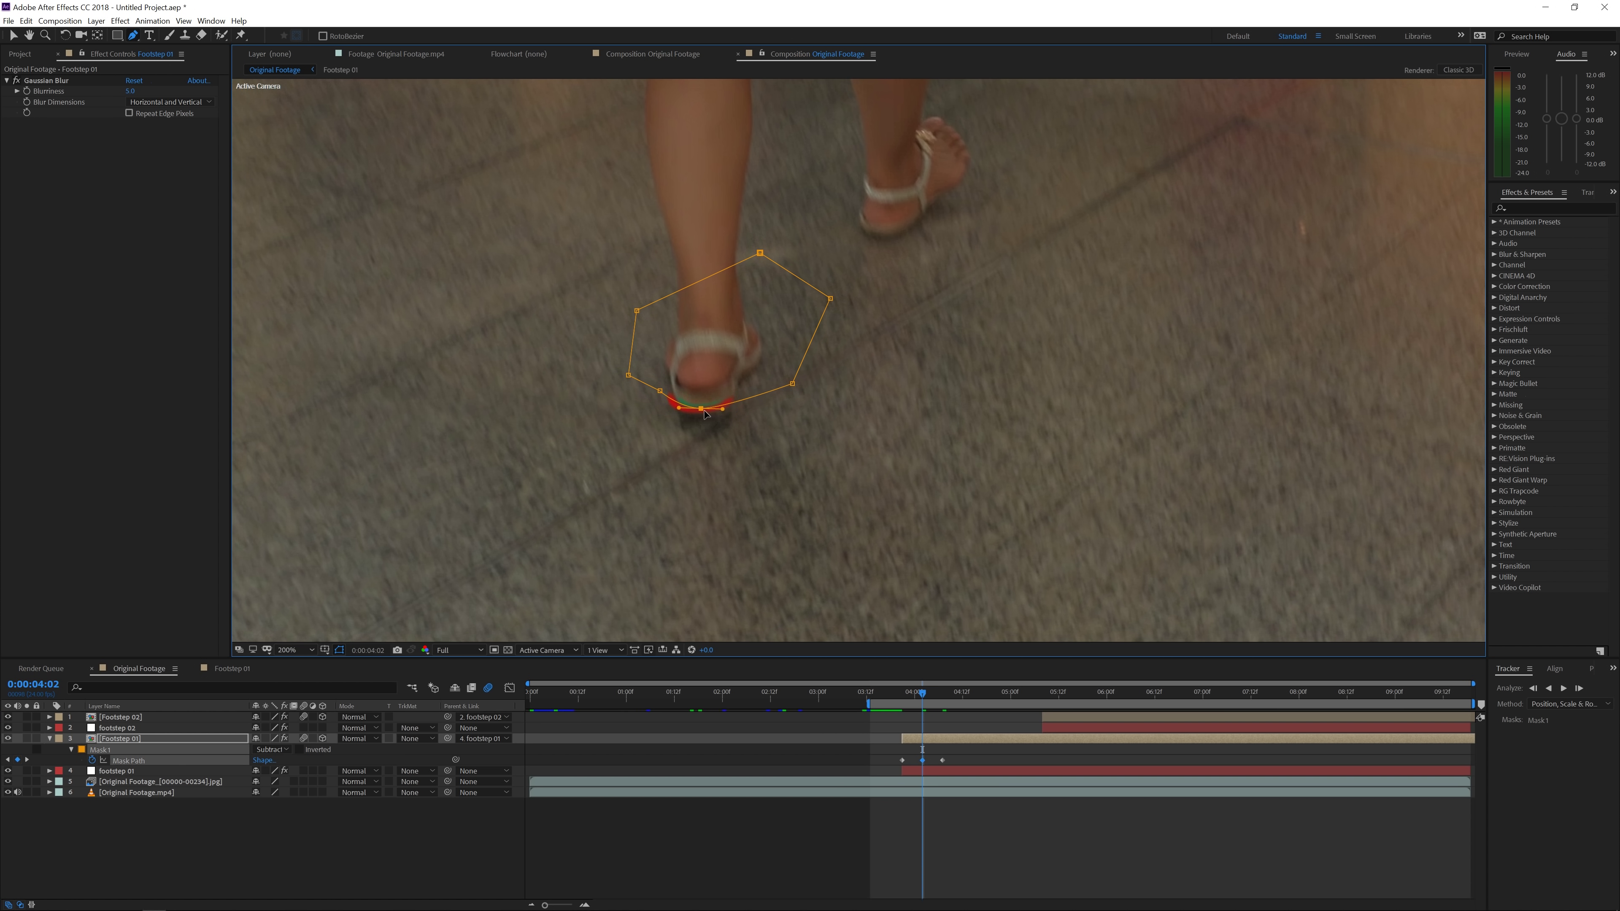
At 0:00:04:05, pull the mask's lower points in closer to the sandal's heel
key(Page_Down)
key(Page_Down)
key(Page_Down)
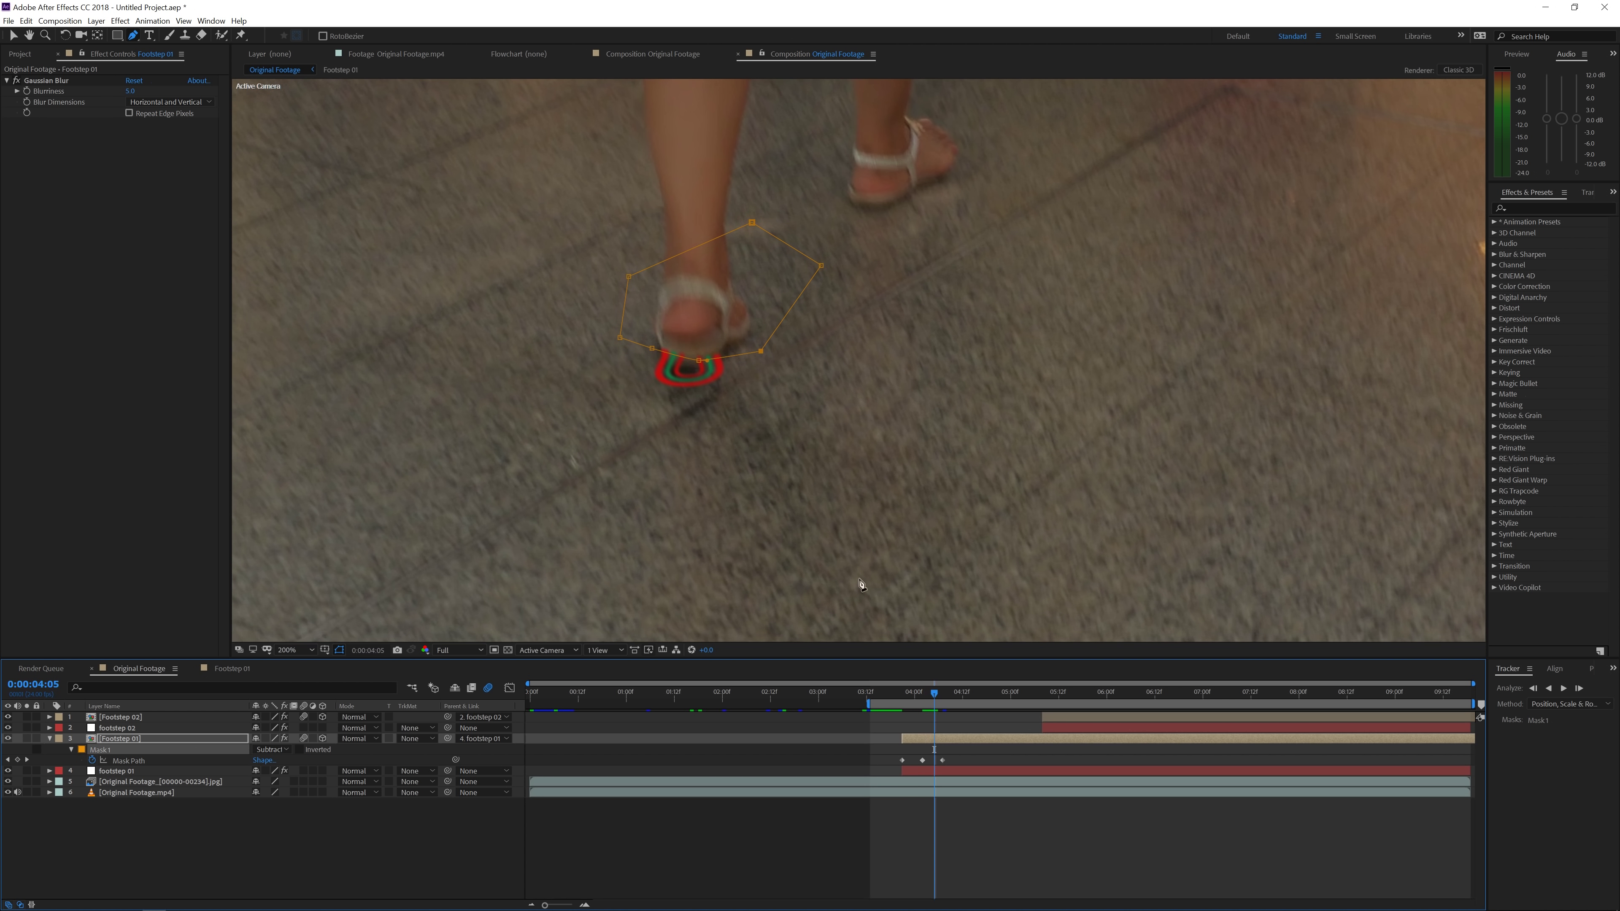
drag(762, 351, 751, 337)
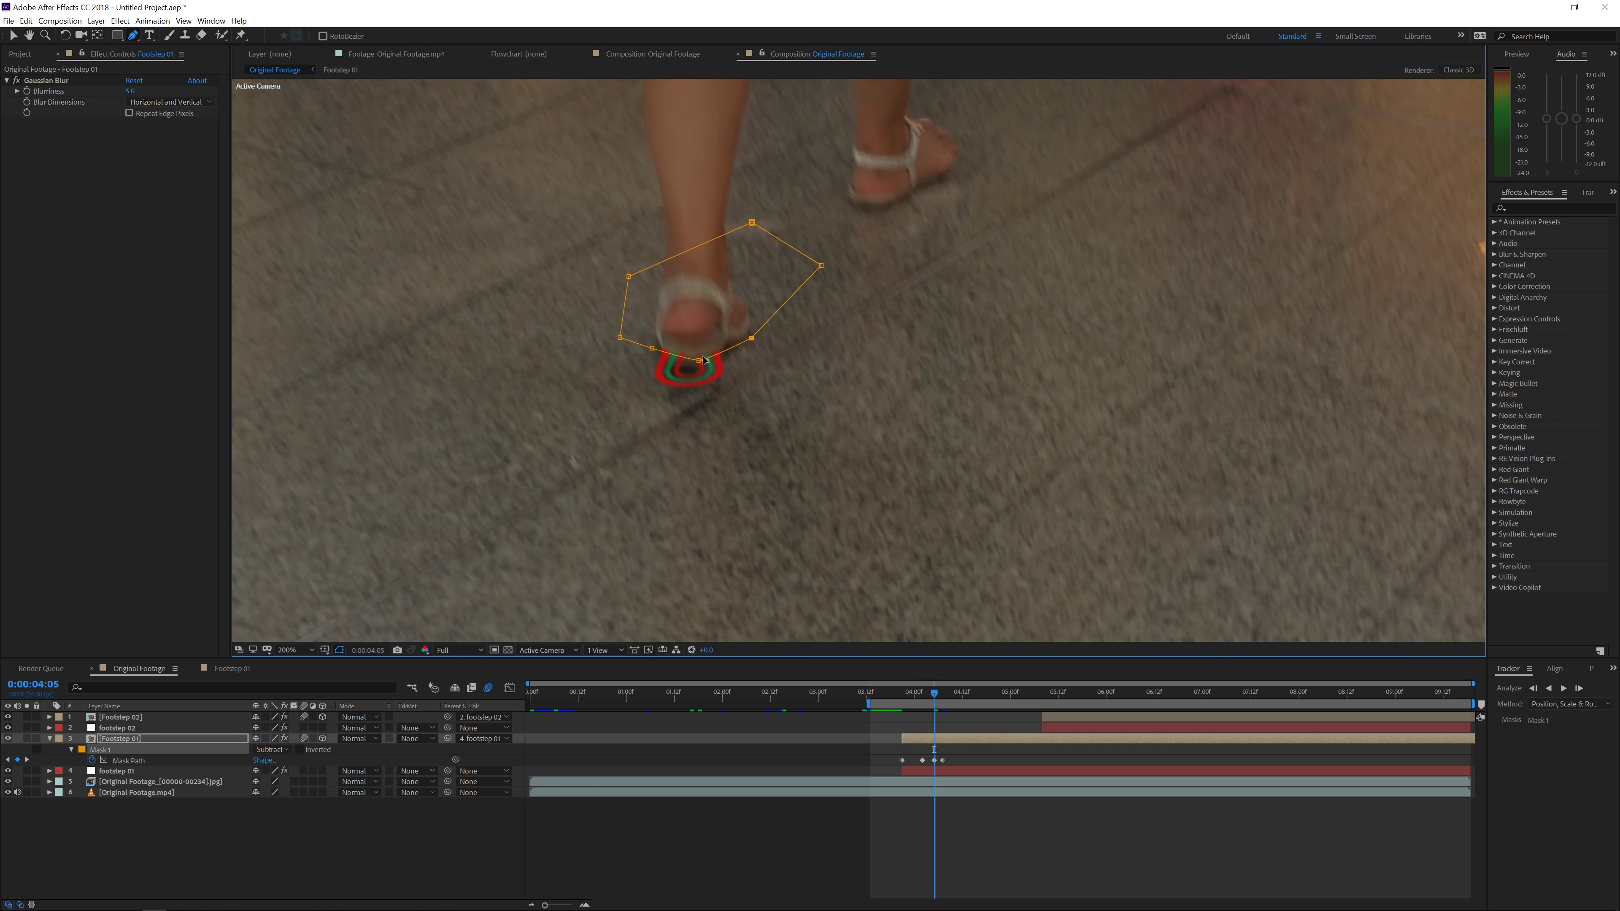
click(938, 687)
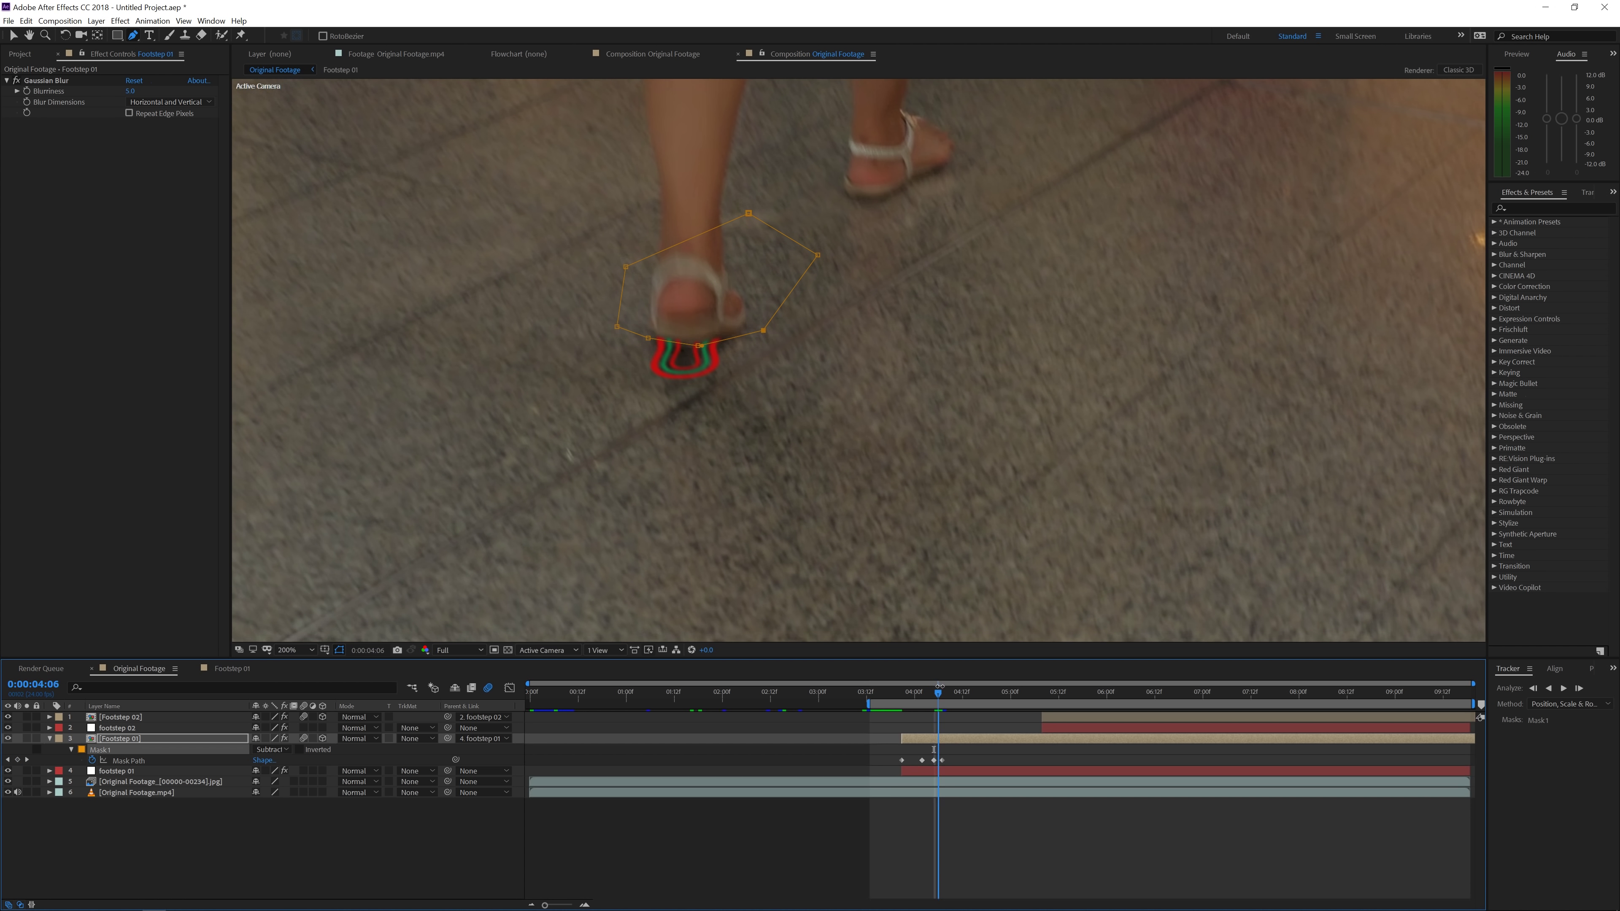
At 0:00:04:12, move the whole mask up so its lower edge follows the lifting foot
key(Page_Down)
key(Page_Down)
key(Page_Down)
key(Page_Down)
key(Page_Down)
key(Page_Down)
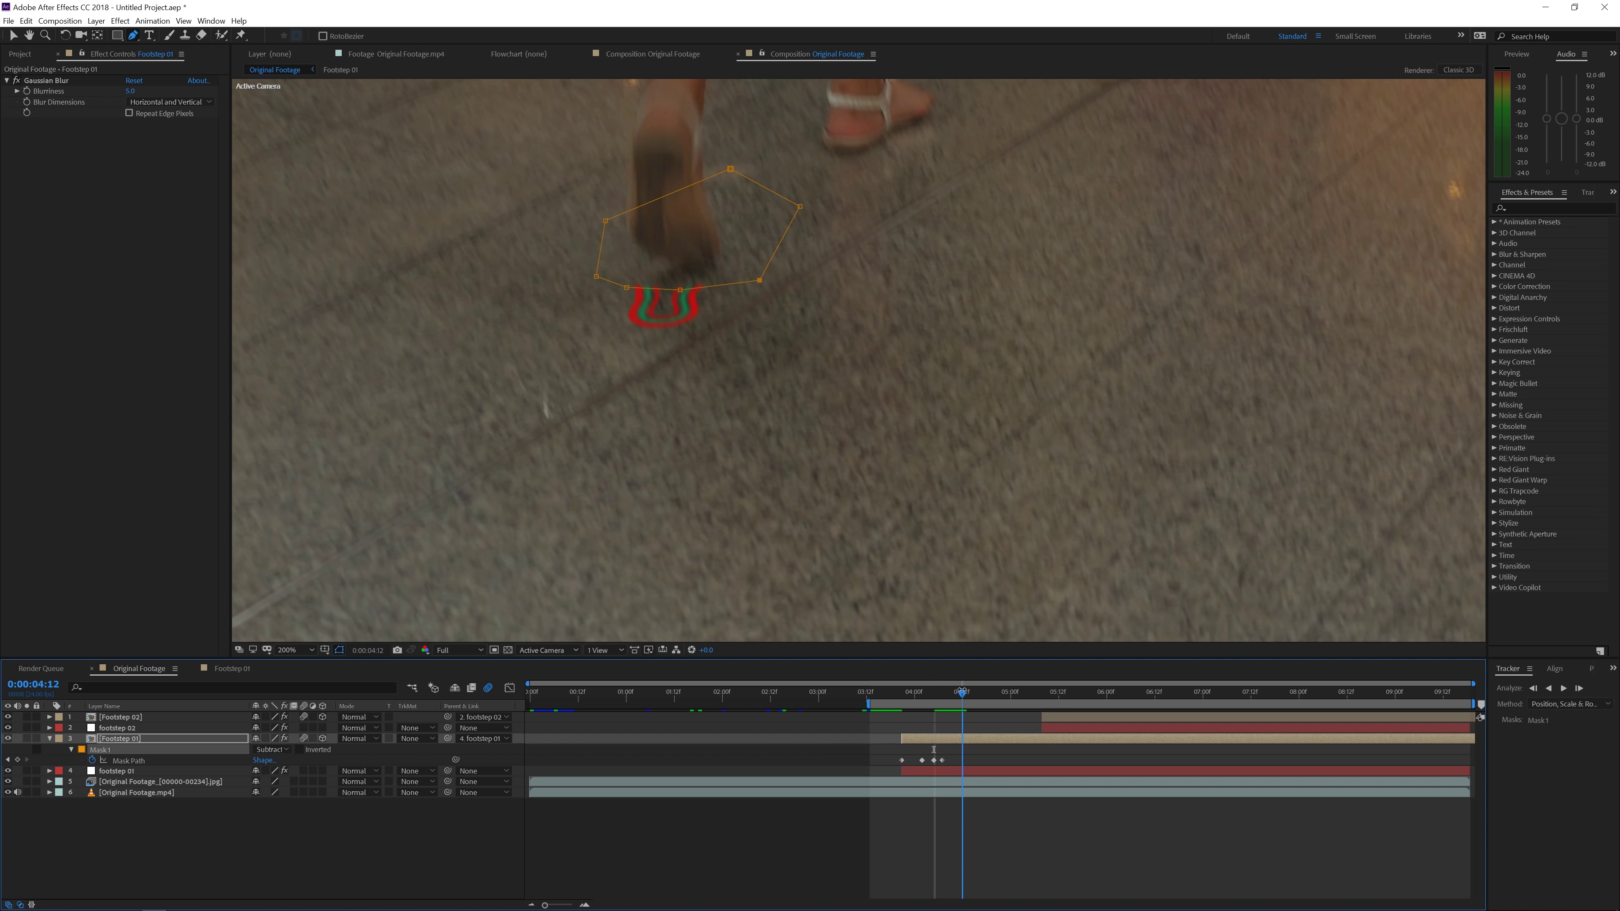
key(ctrl+t)
drag(702, 274, 702, 251)
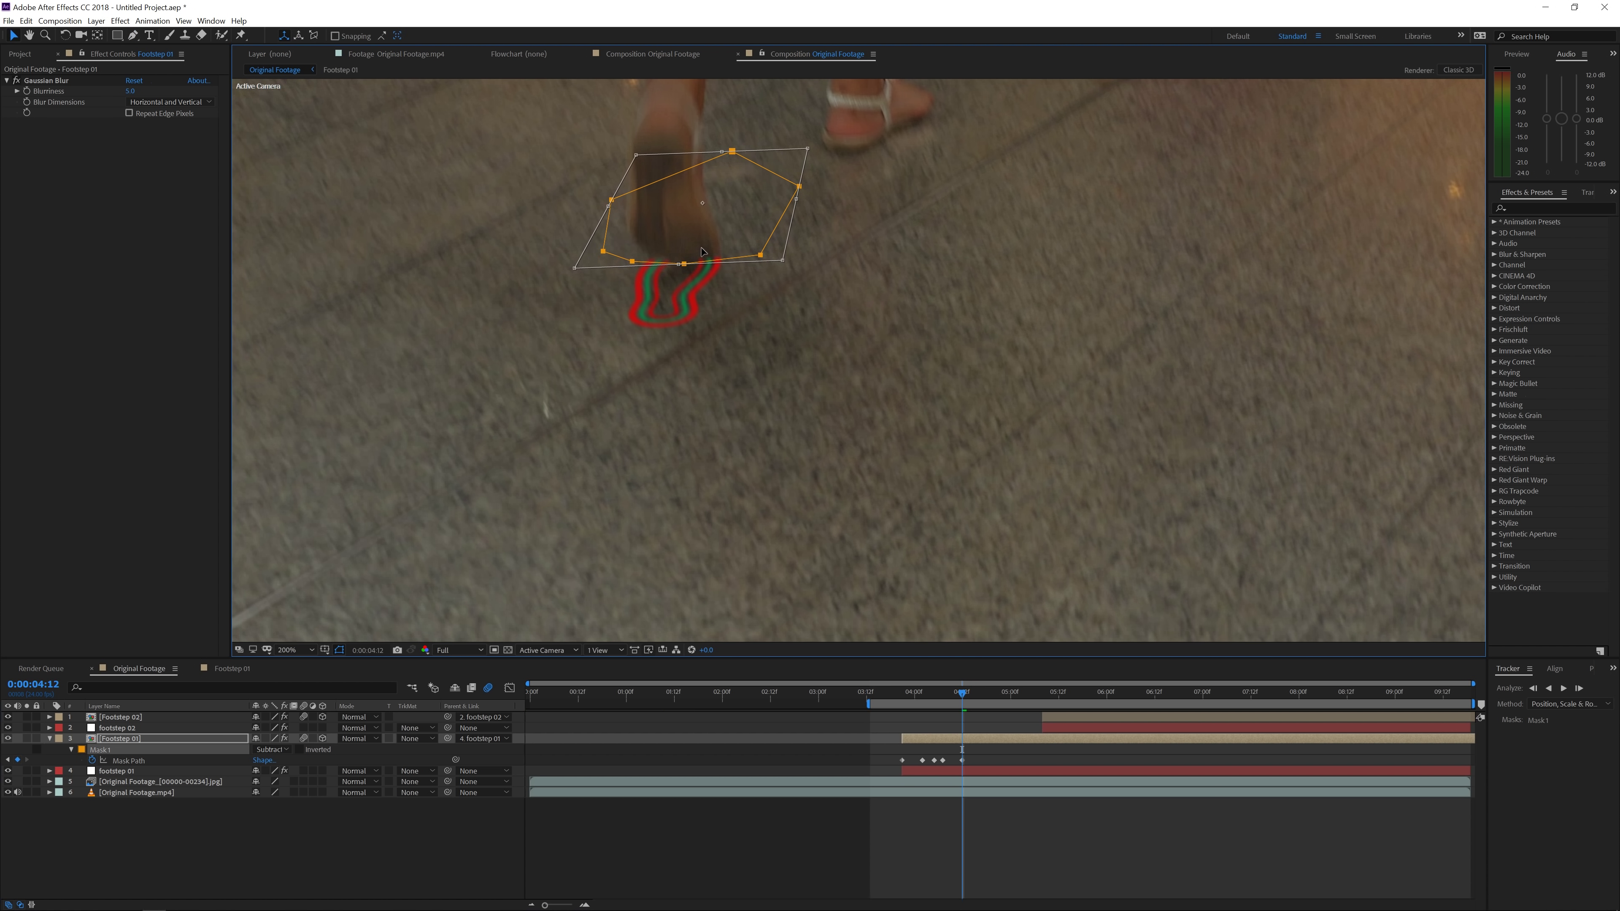
Move the mask up clear of the footprint at 0:00:04:14 and lower its bottom point below the heel at 0:00:03:23
key(Page_Down)
key(Page_Down)
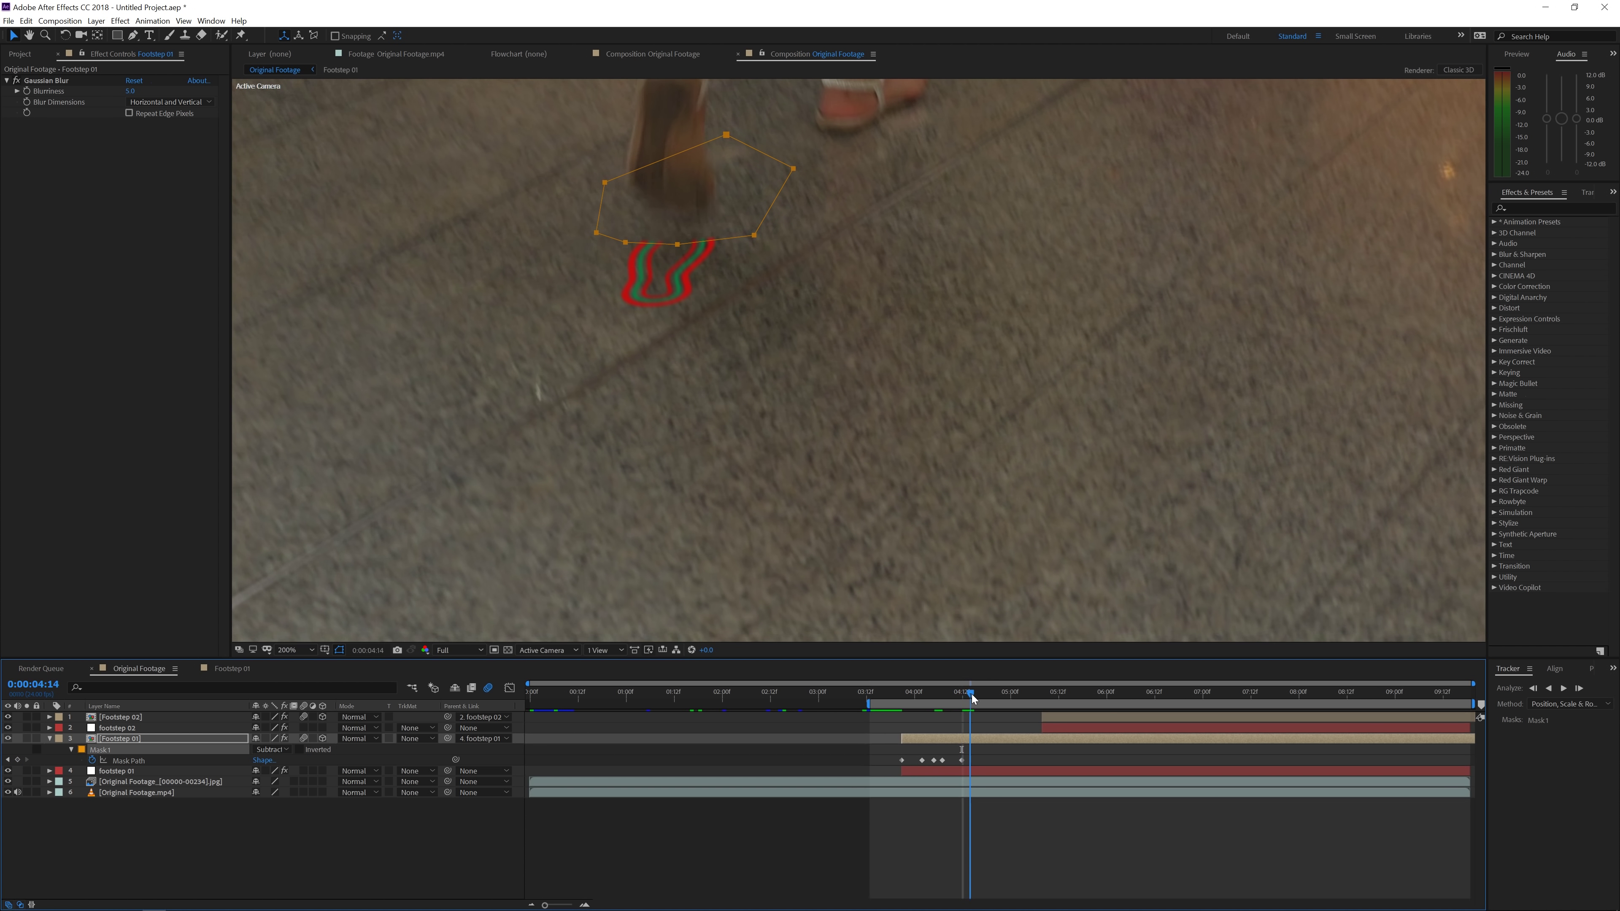
drag(676, 244, 683, 210)
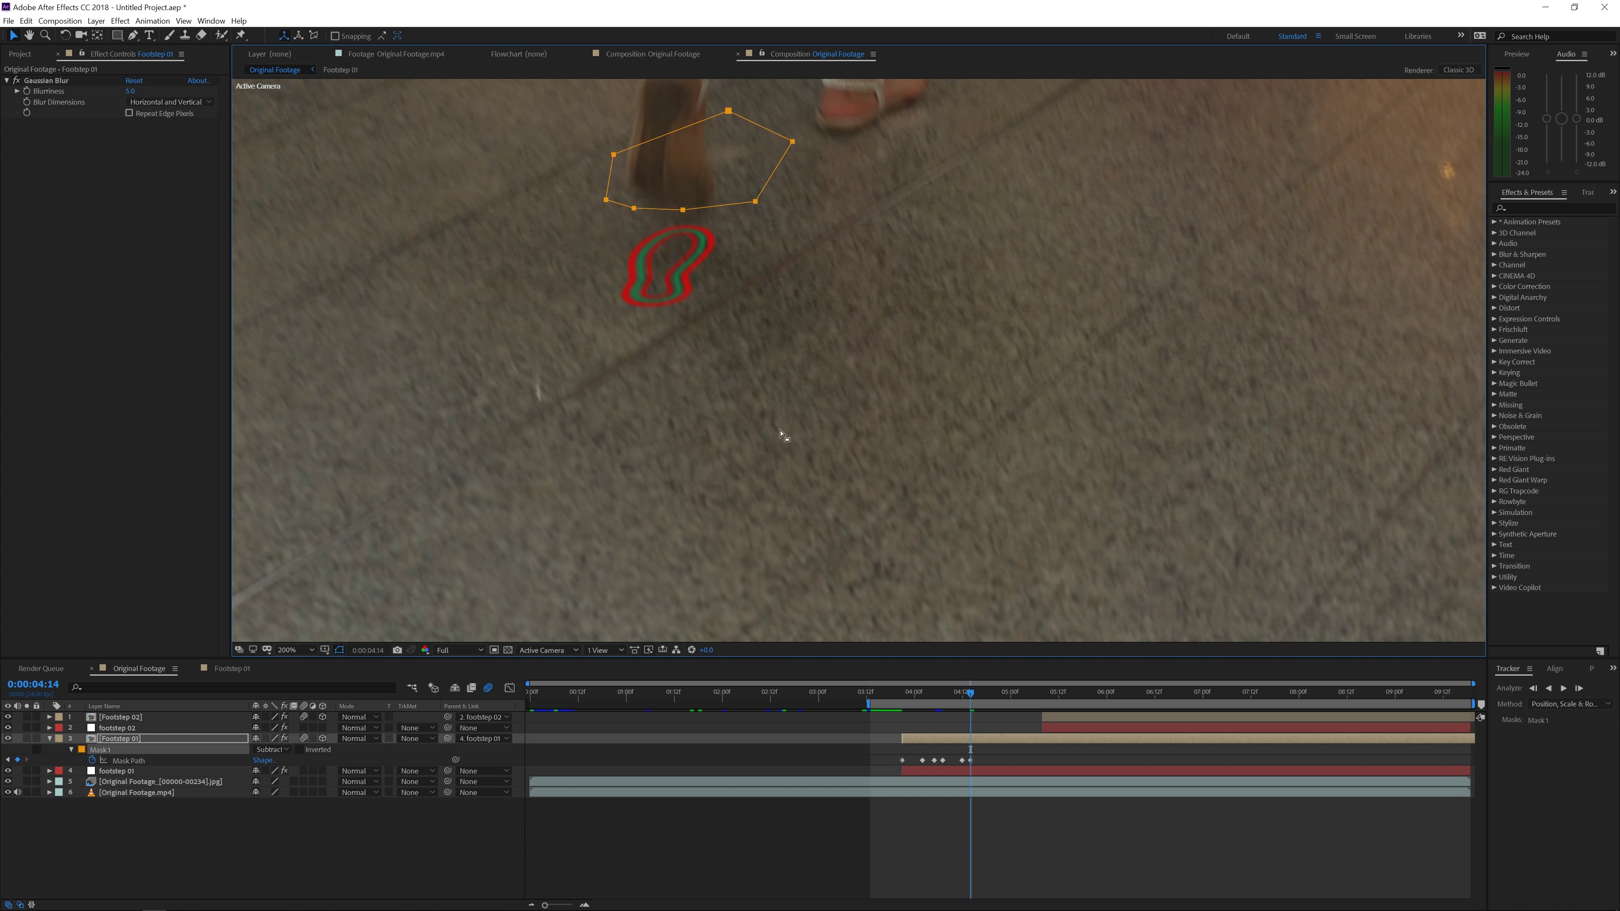
drag(967, 693, 905, 682)
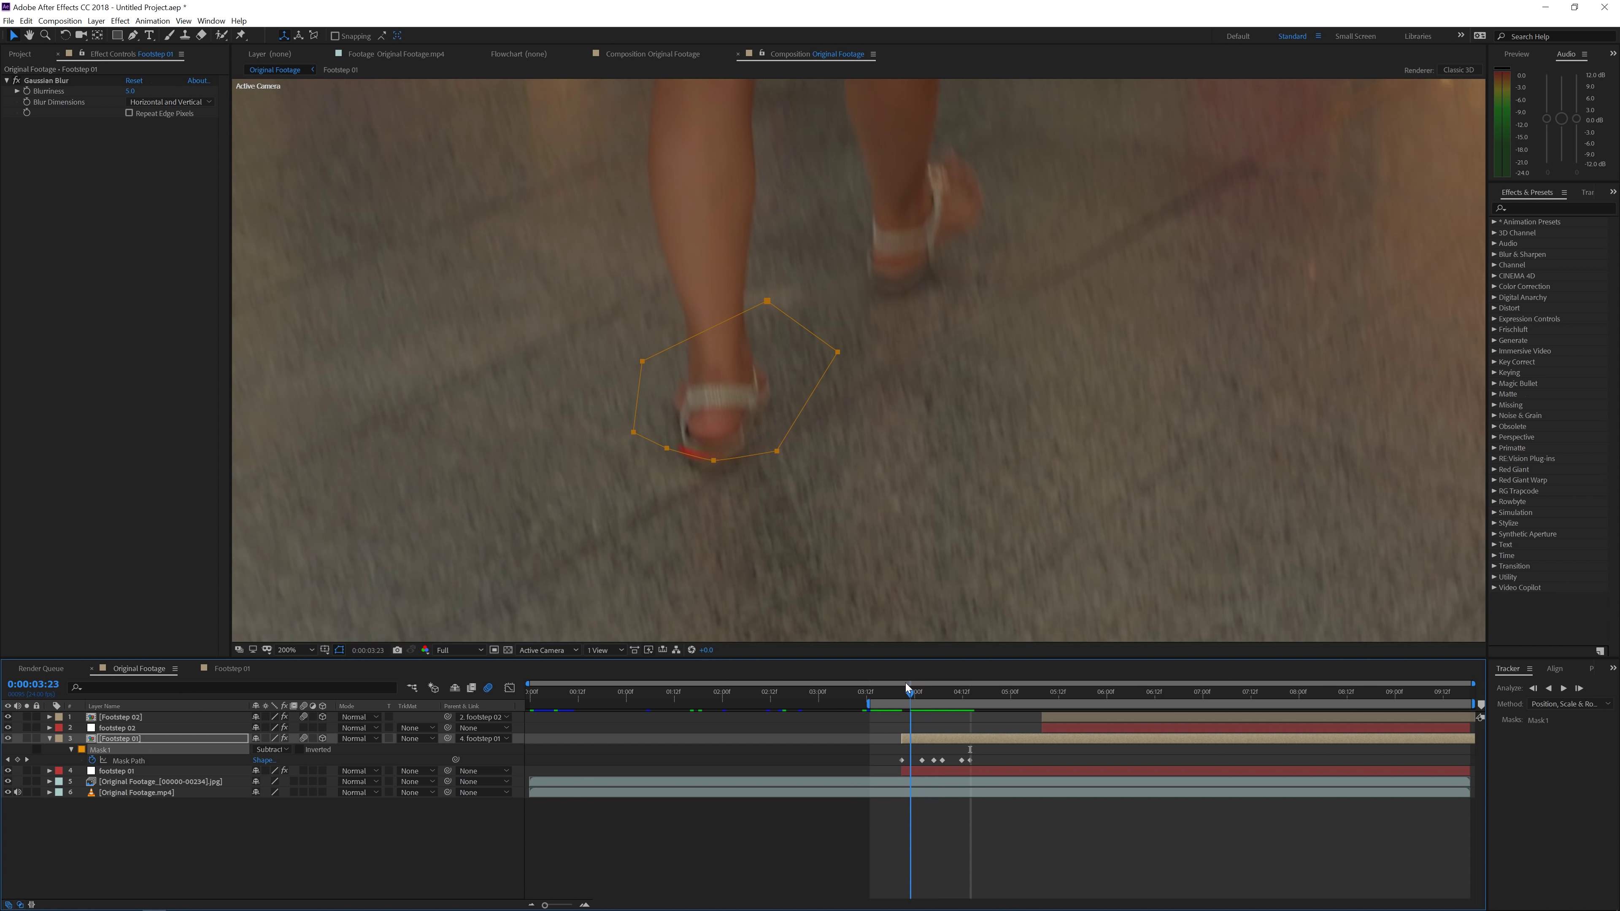
click(902, 740)
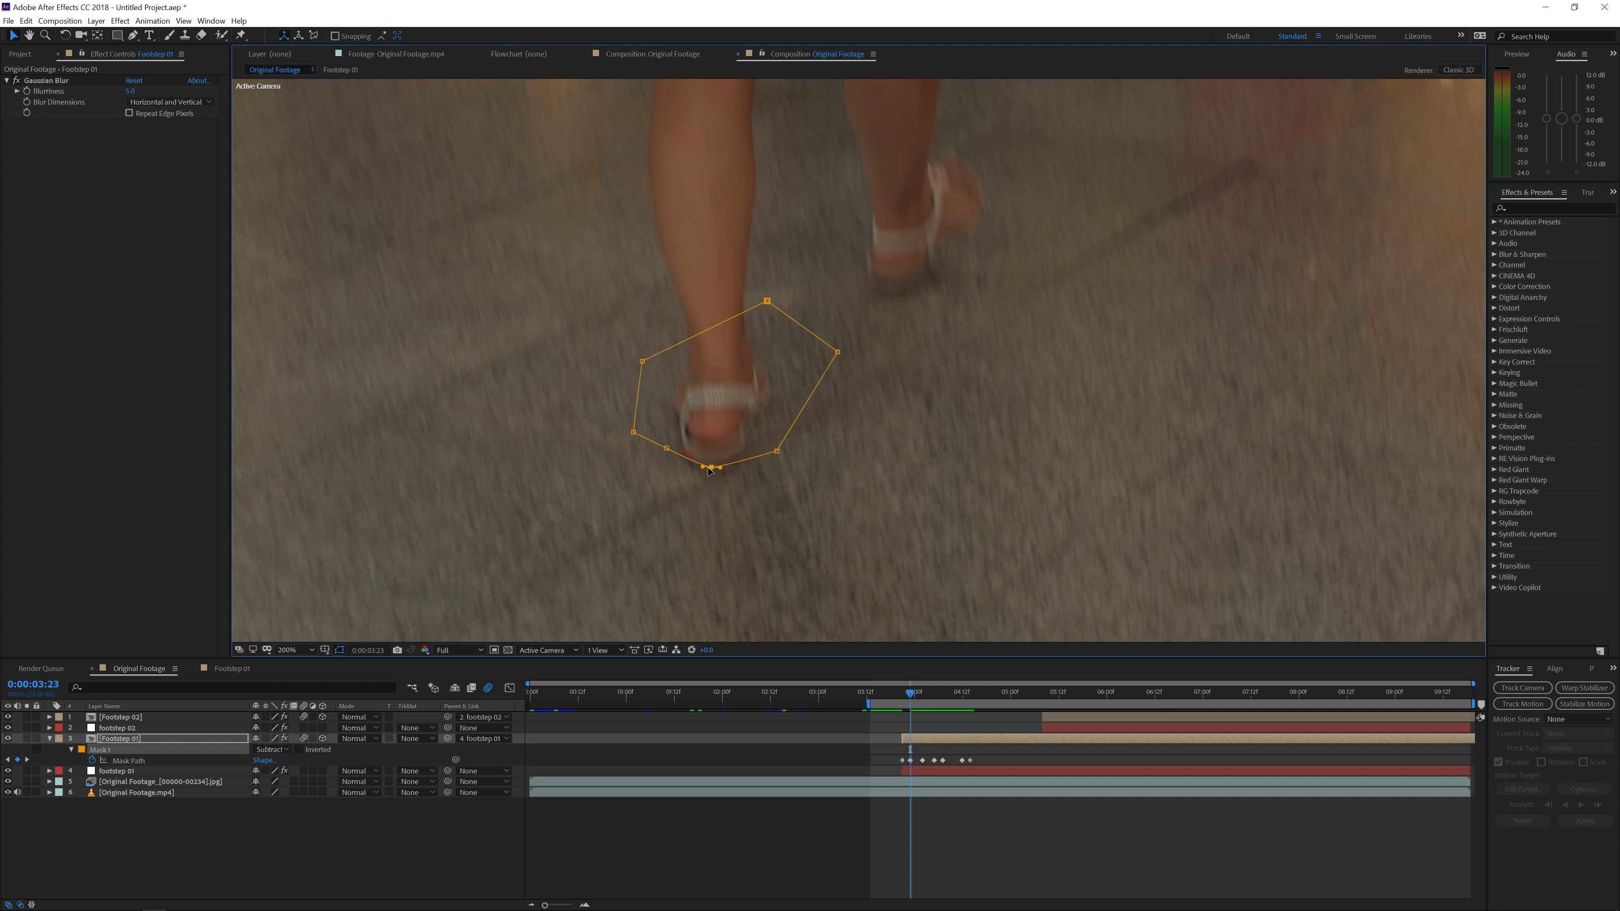
Play back and scrub the Original Footage composition to check the mask against the footsteps
key(slash)
key(space)
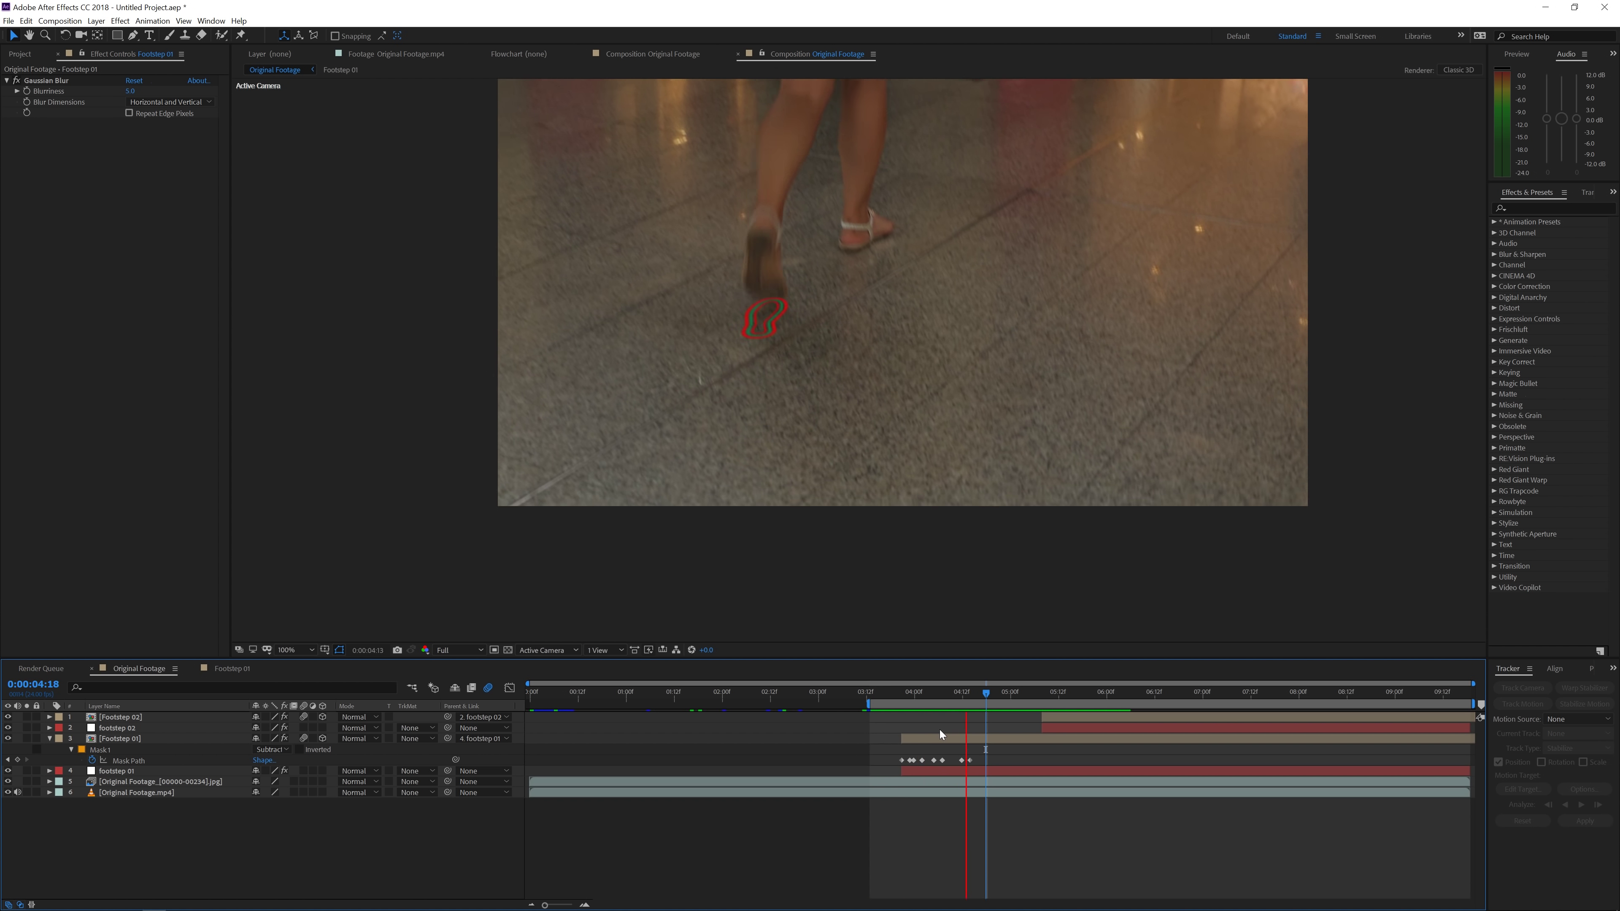
key(space)
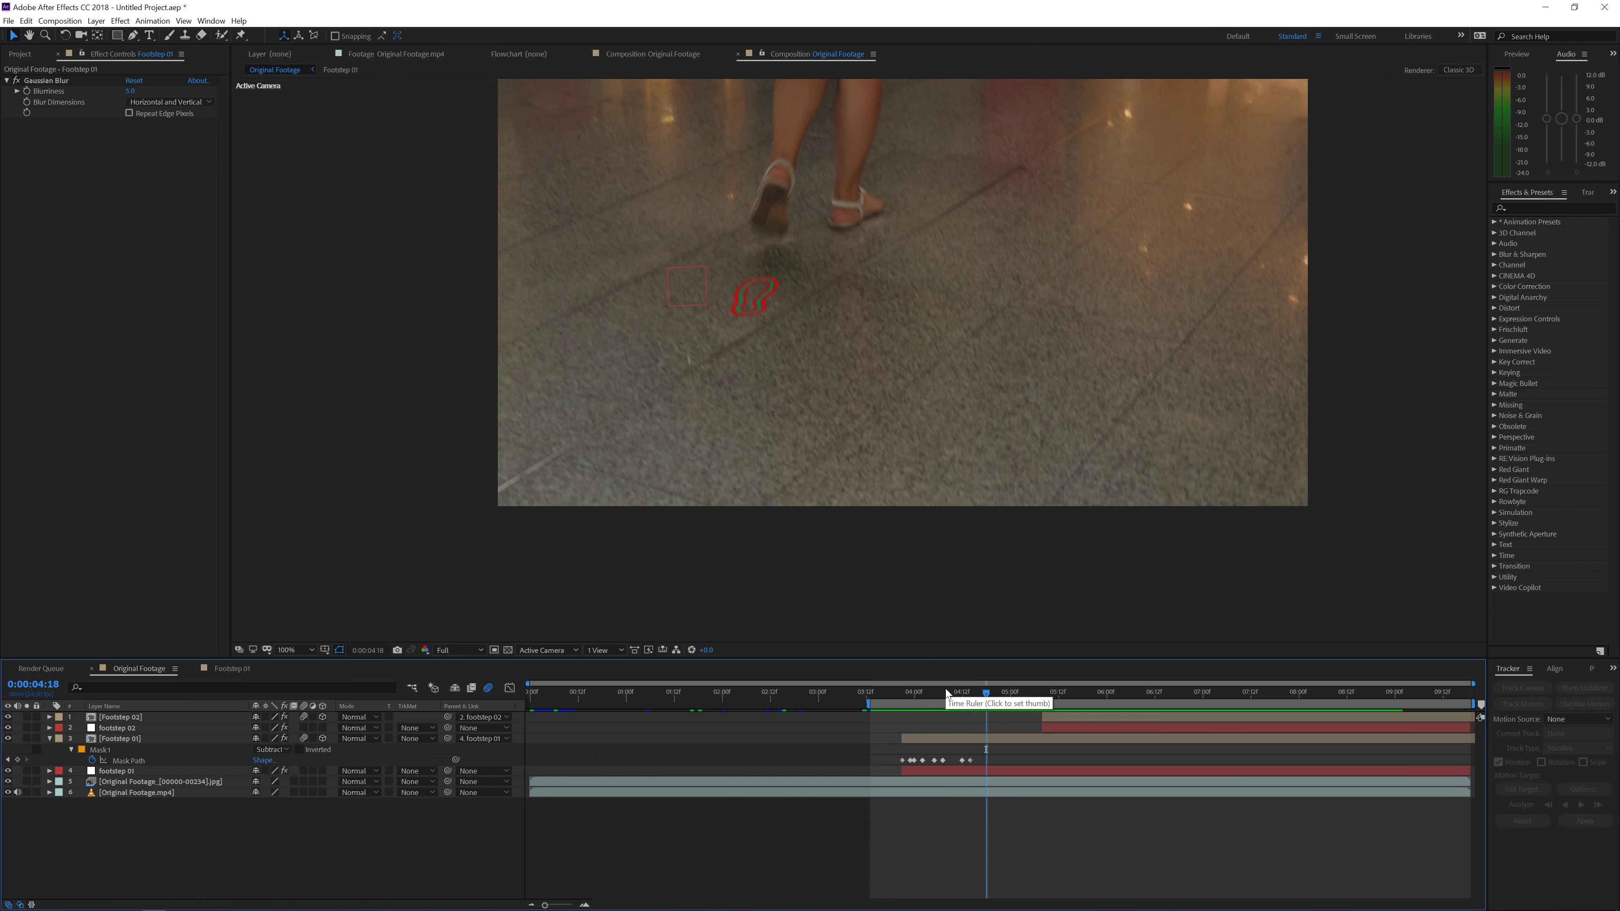
key(space)
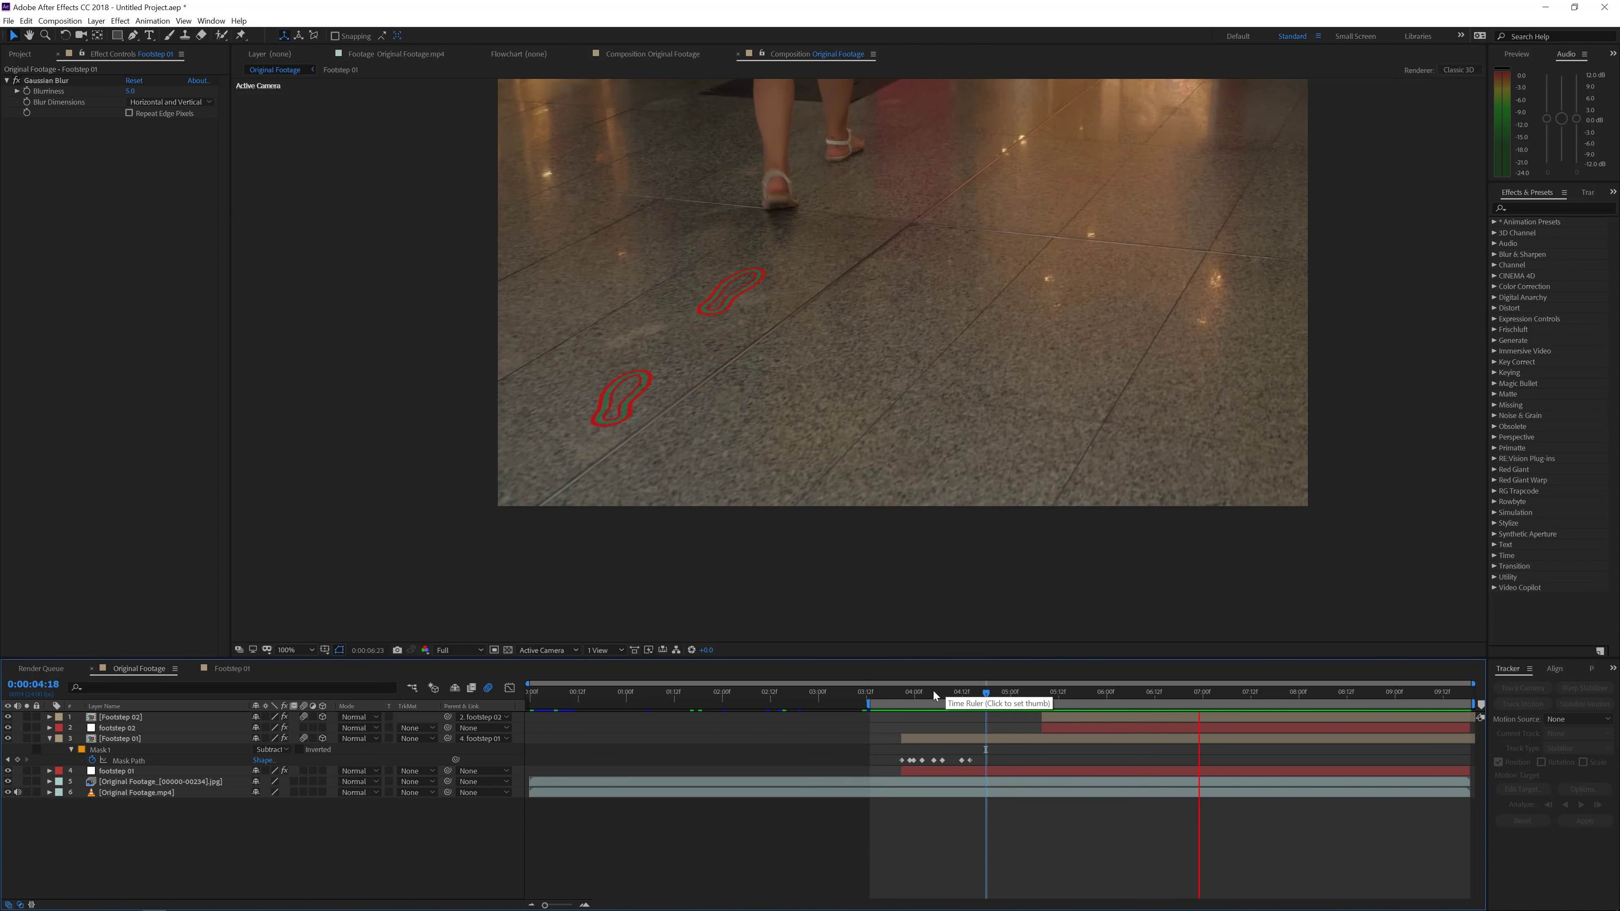
click(961, 690)
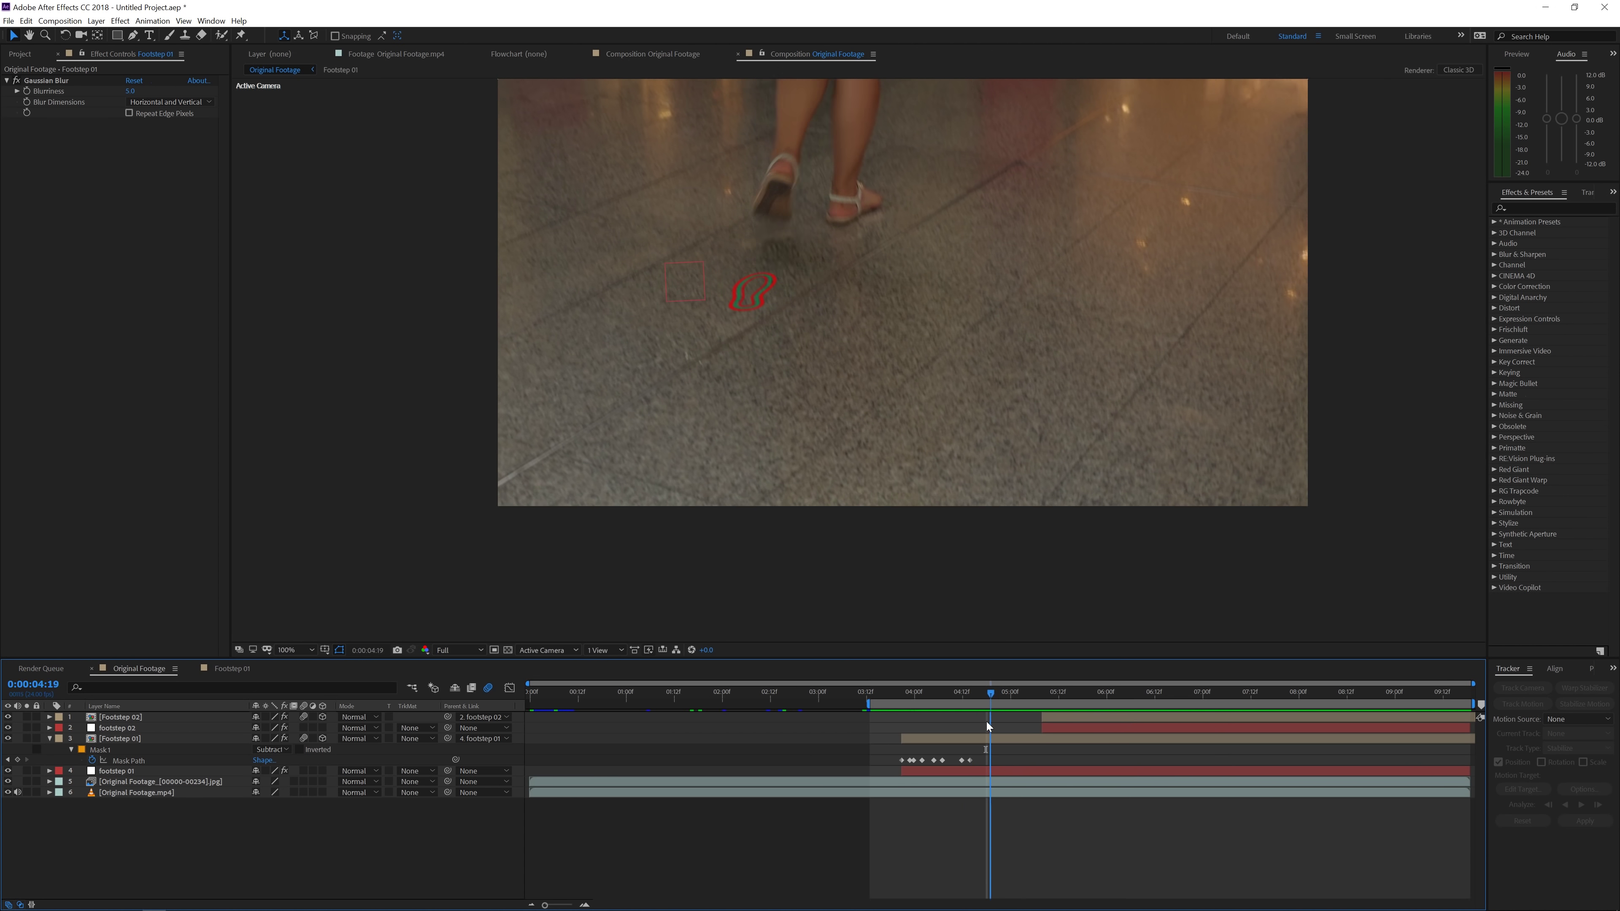
click(958, 720)
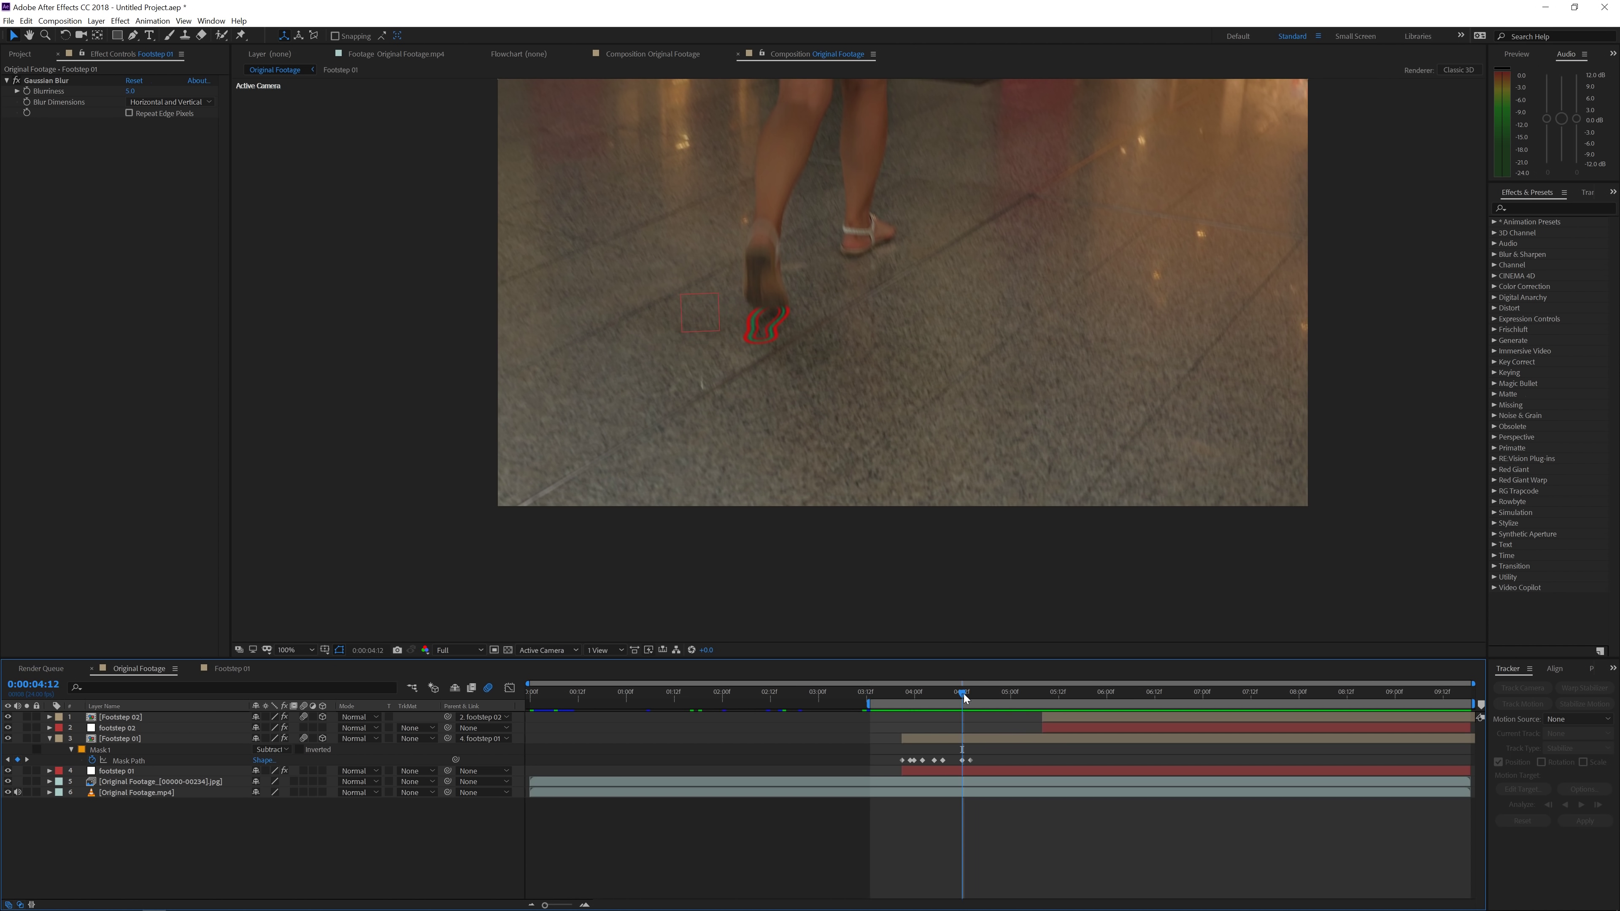
mouse_move(962, 692)
mouse_down()
mouse_move(903, 705)
mouse_move(944, 711)
mouse_up()
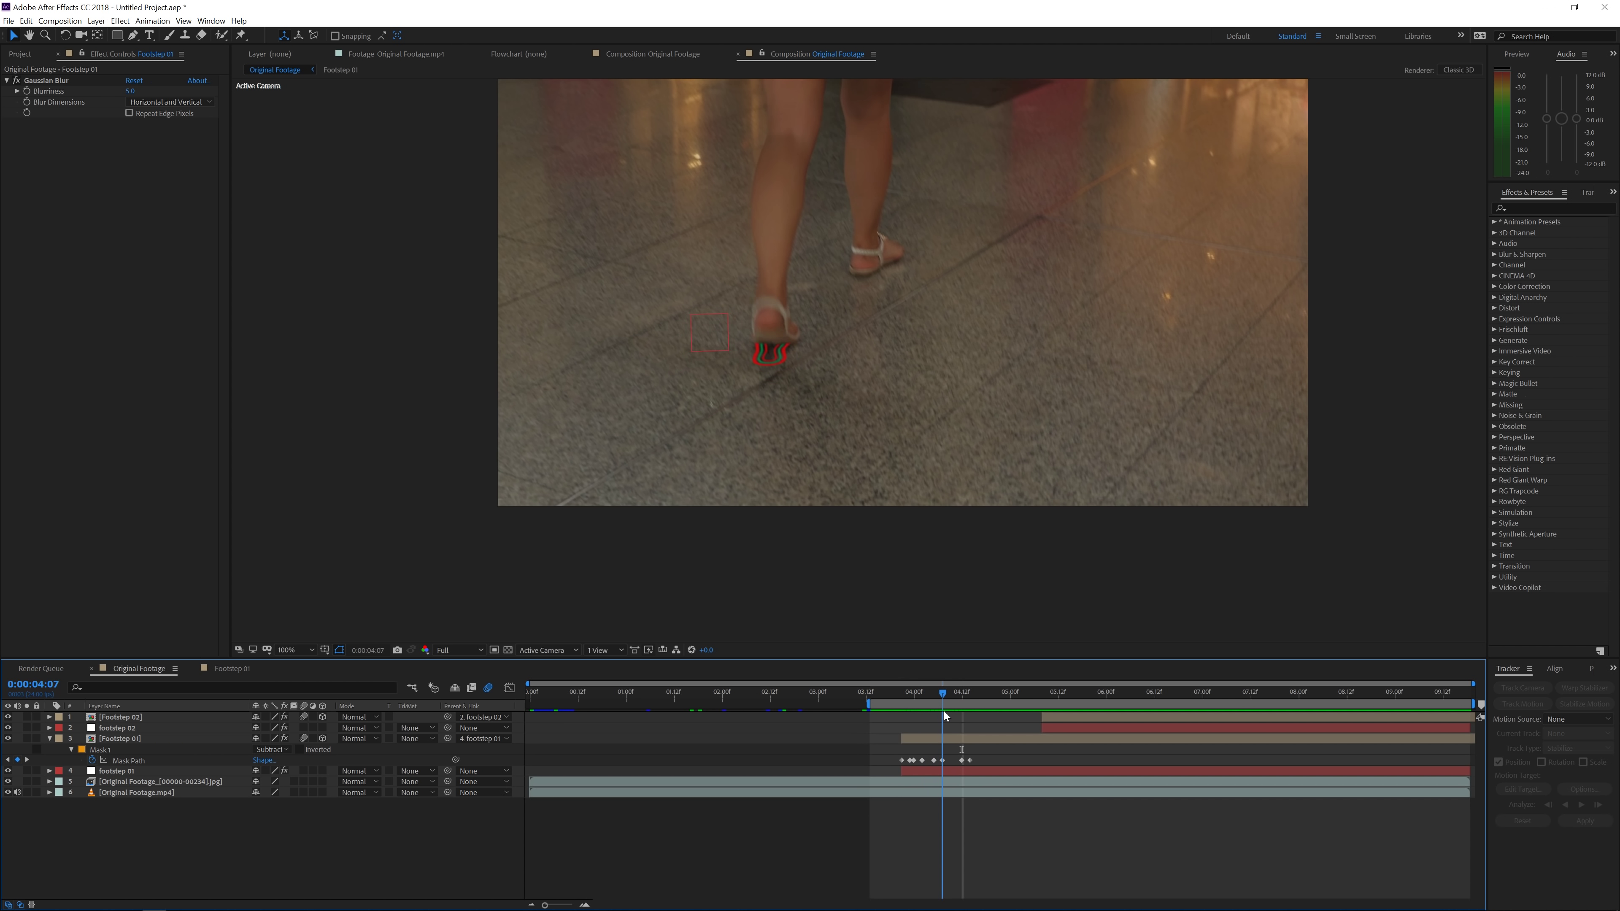
click(1055, 717)
drag(1045, 693, 973, 705)
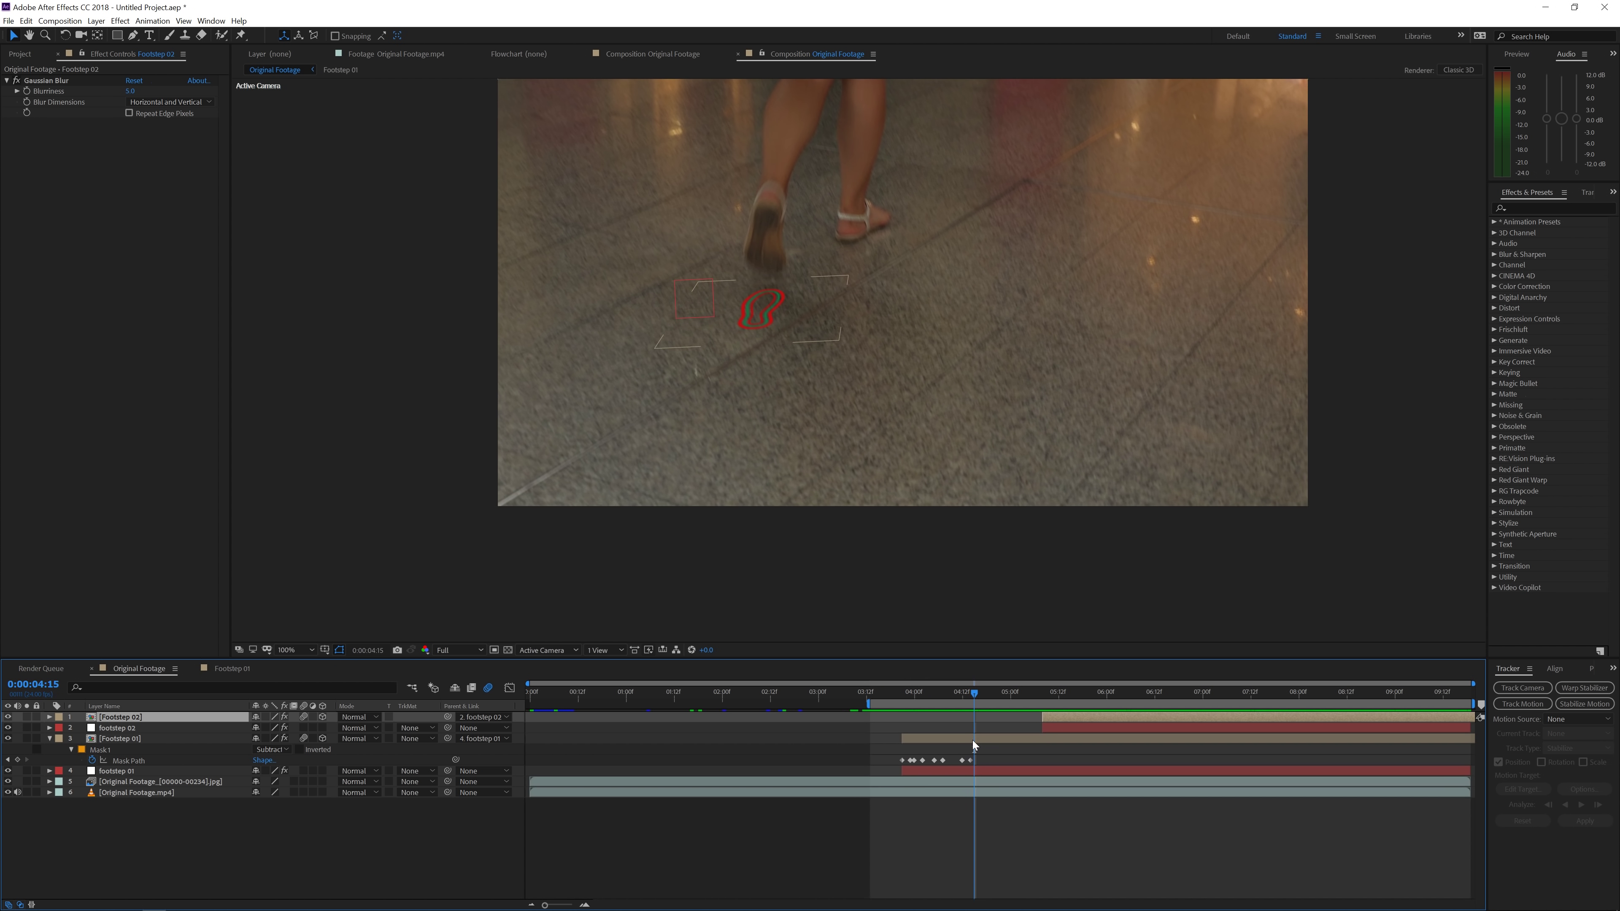
Open the Footstep 01 composition and apply a Fill effect in light cyan to Layer 1
double_click(972, 741)
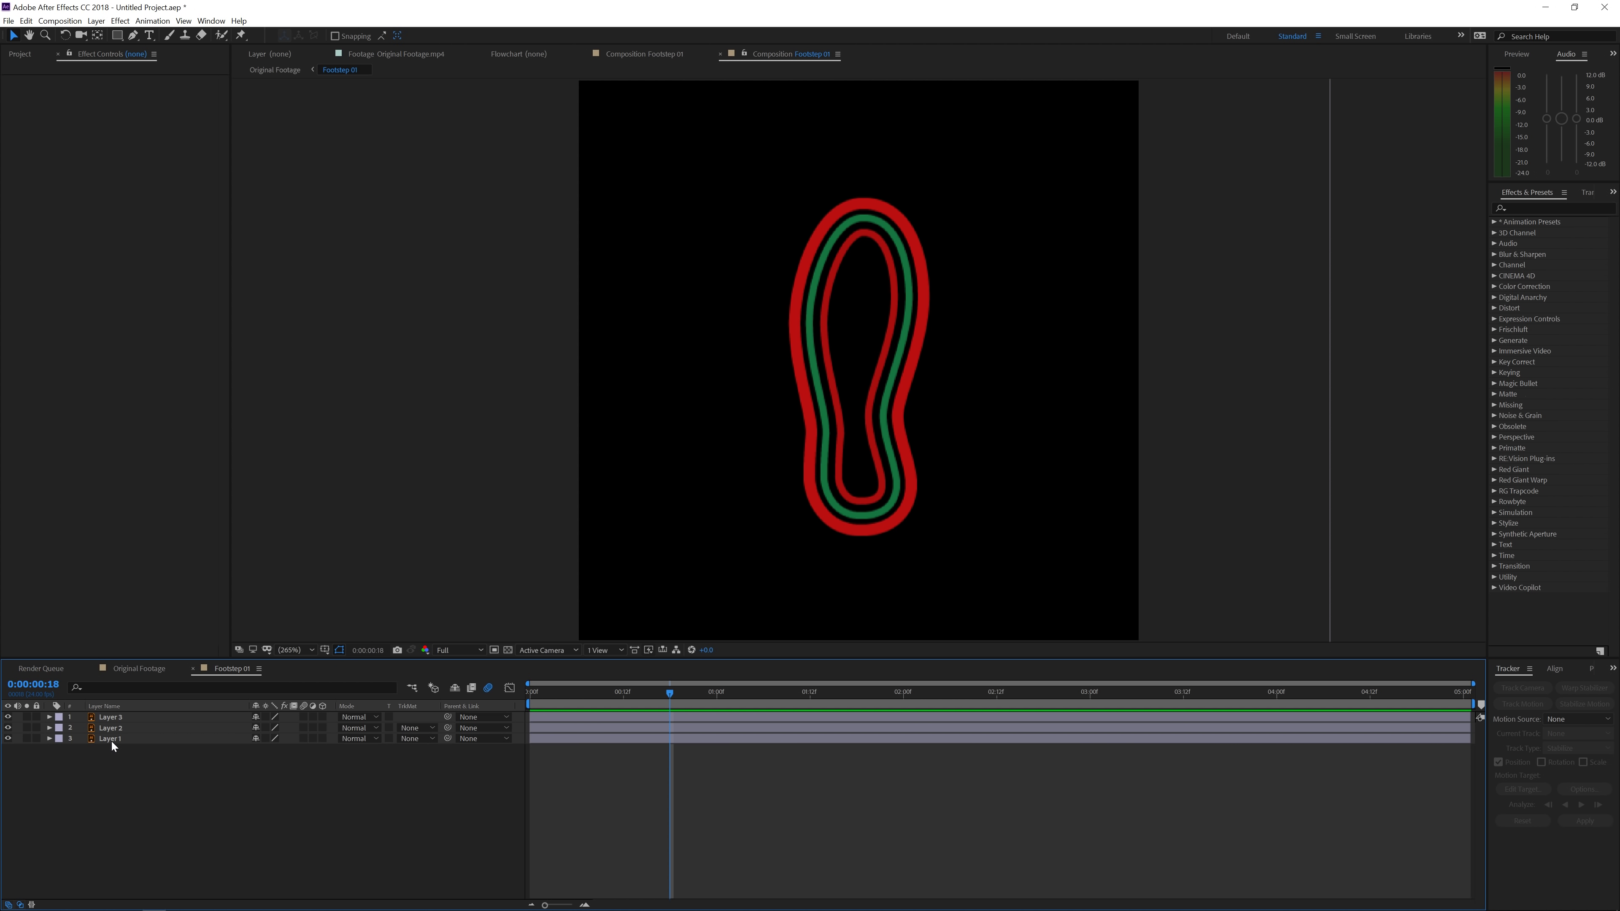
click(112, 740)
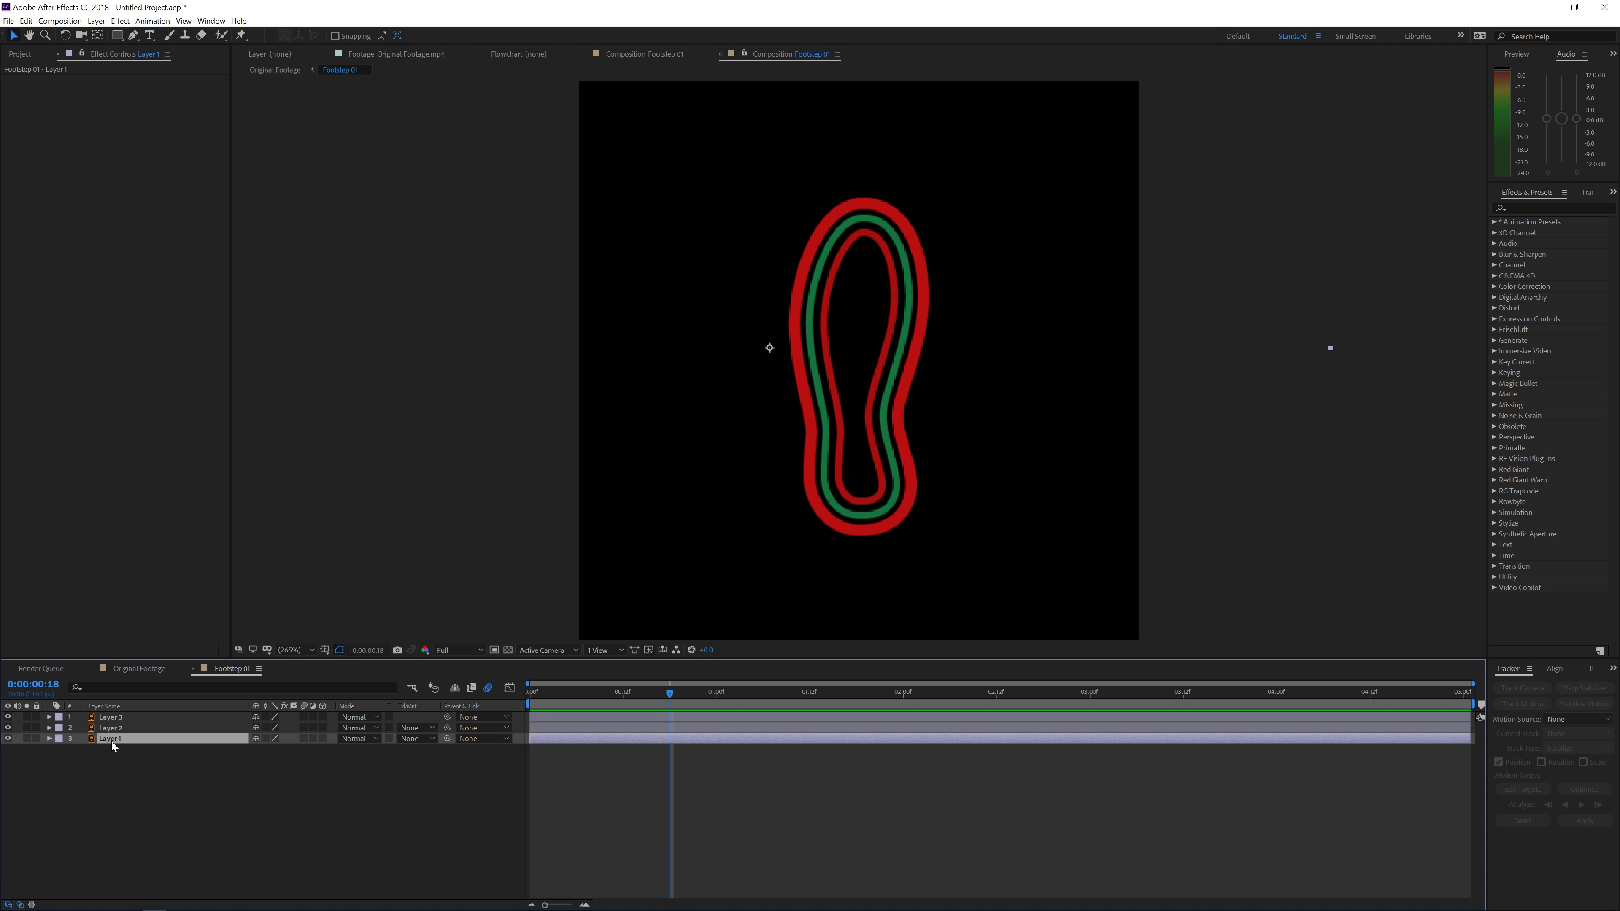
click(120, 20)
mouse_move(167, 214)
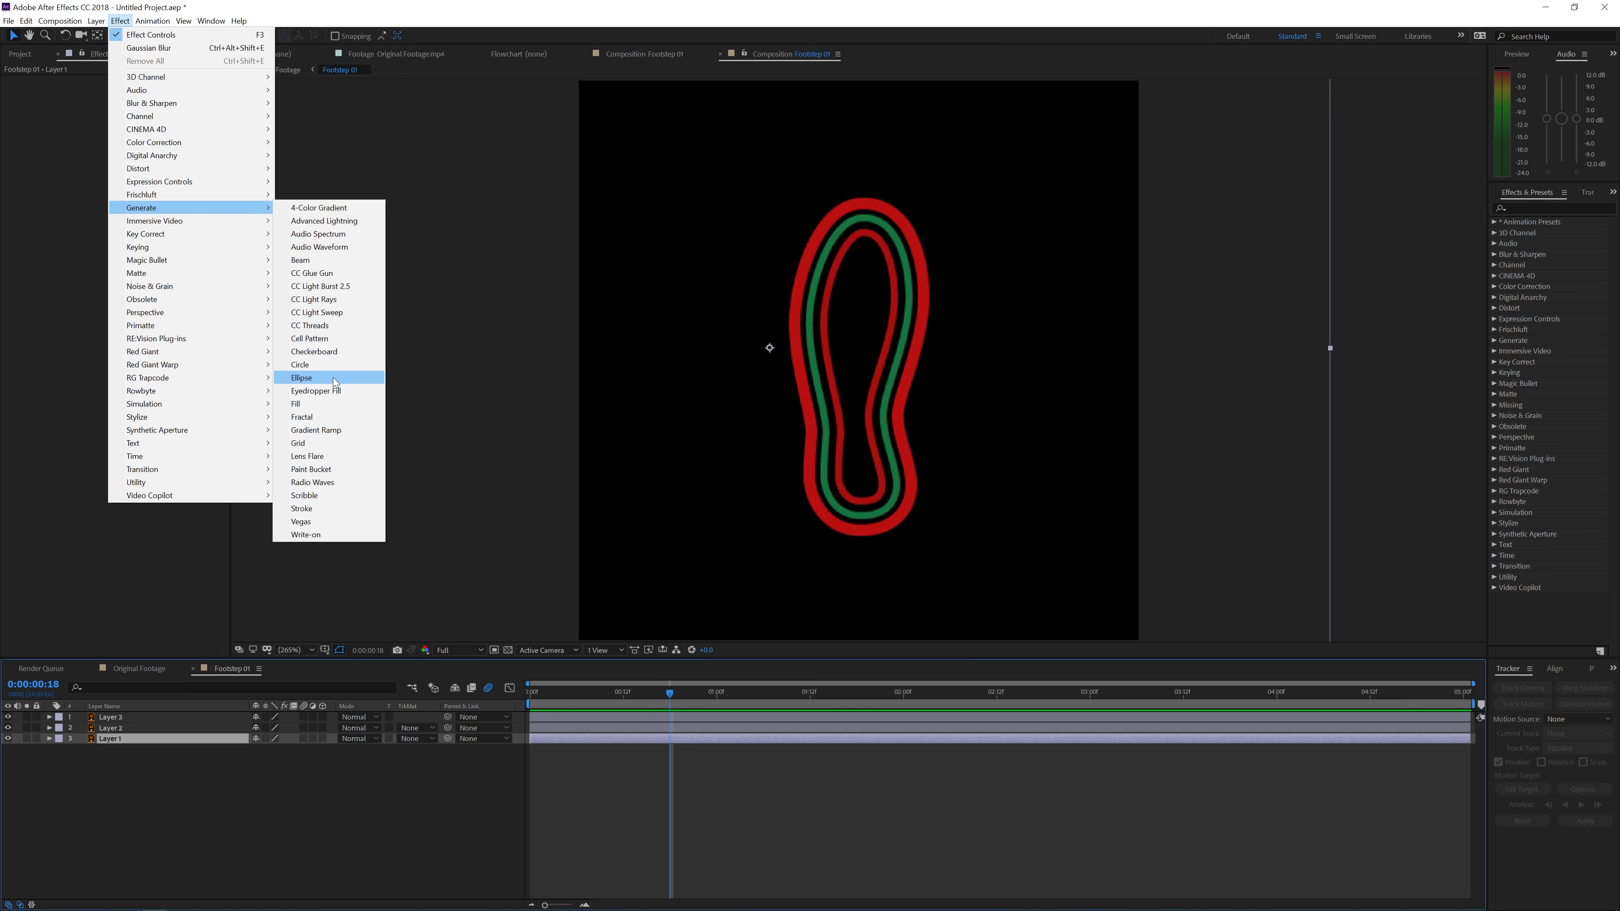
click(310, 405)
click(132, 113)
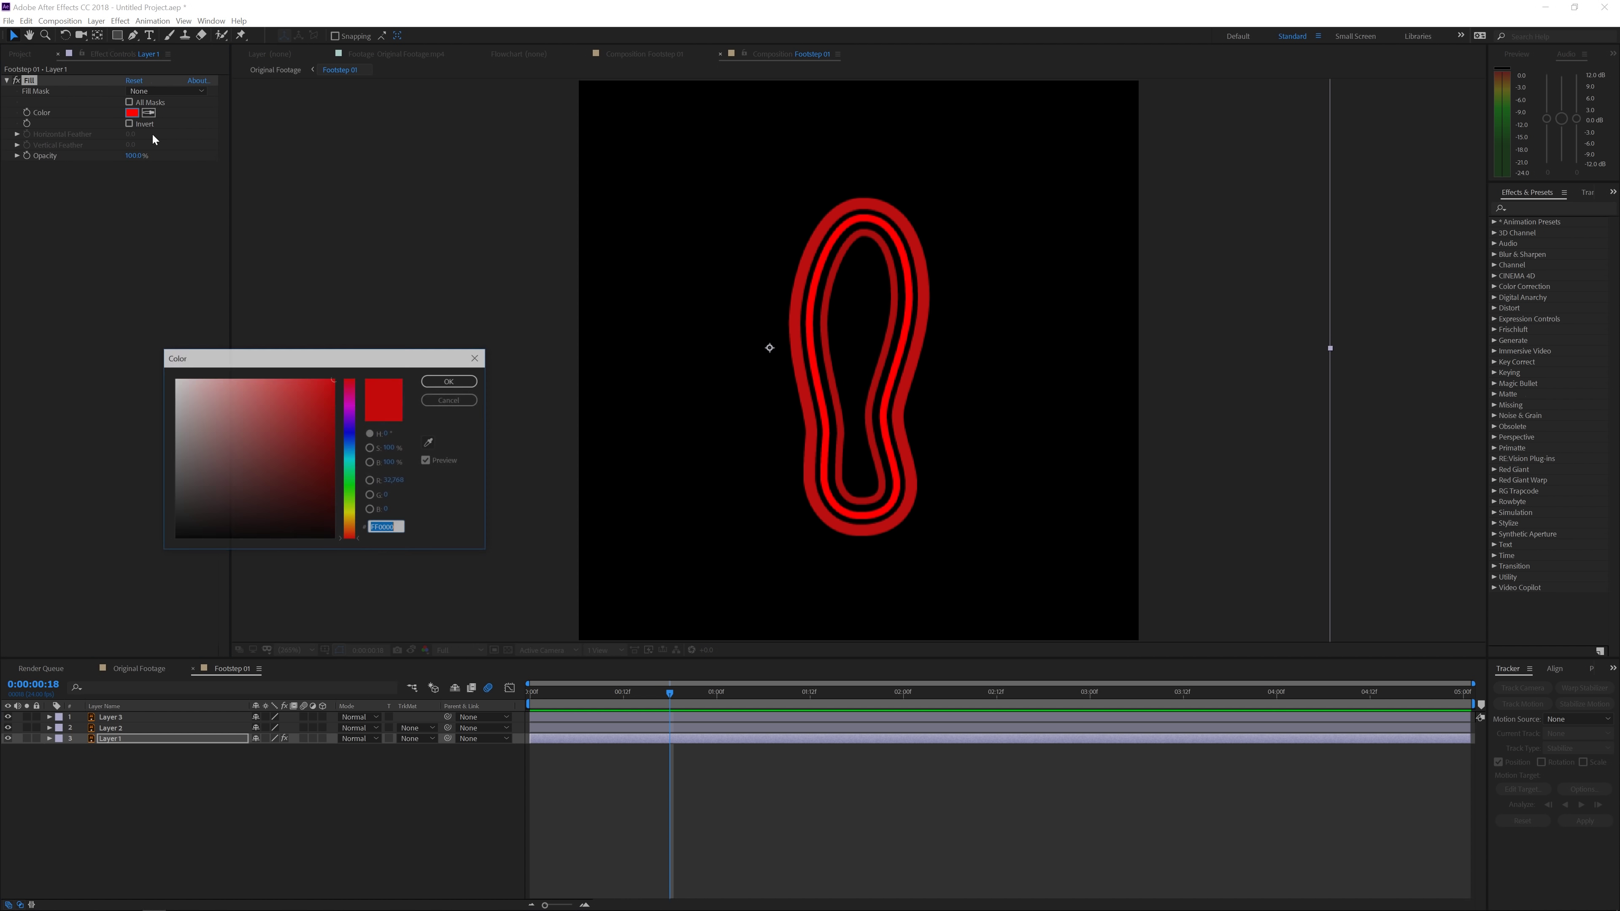
click(349, 460)
click(272, 379)
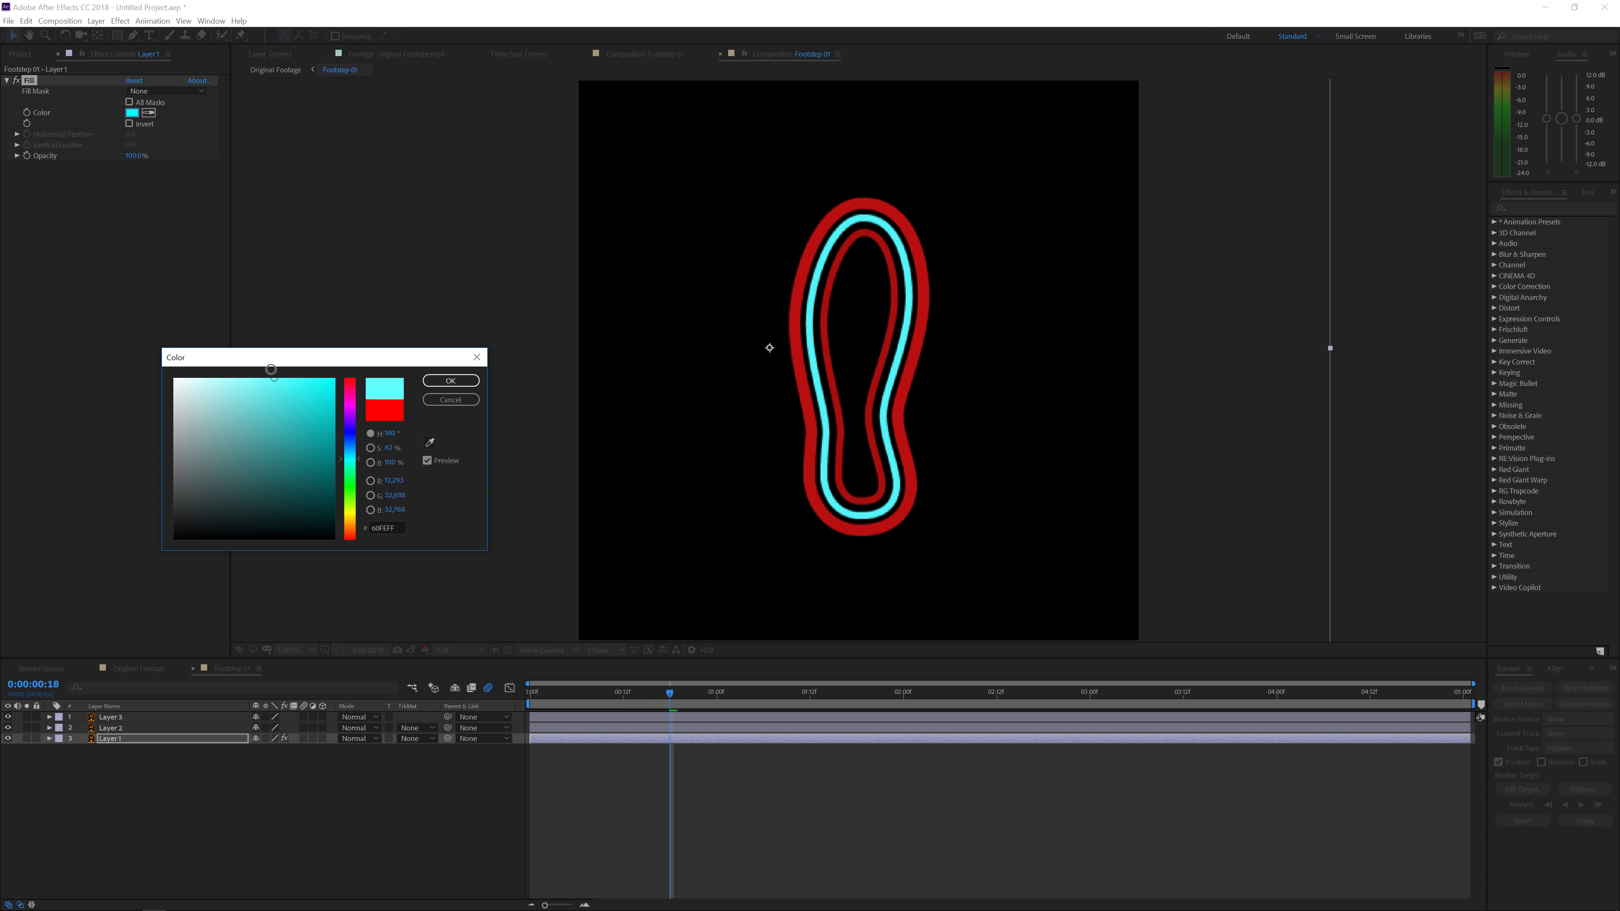
click(450, 381)
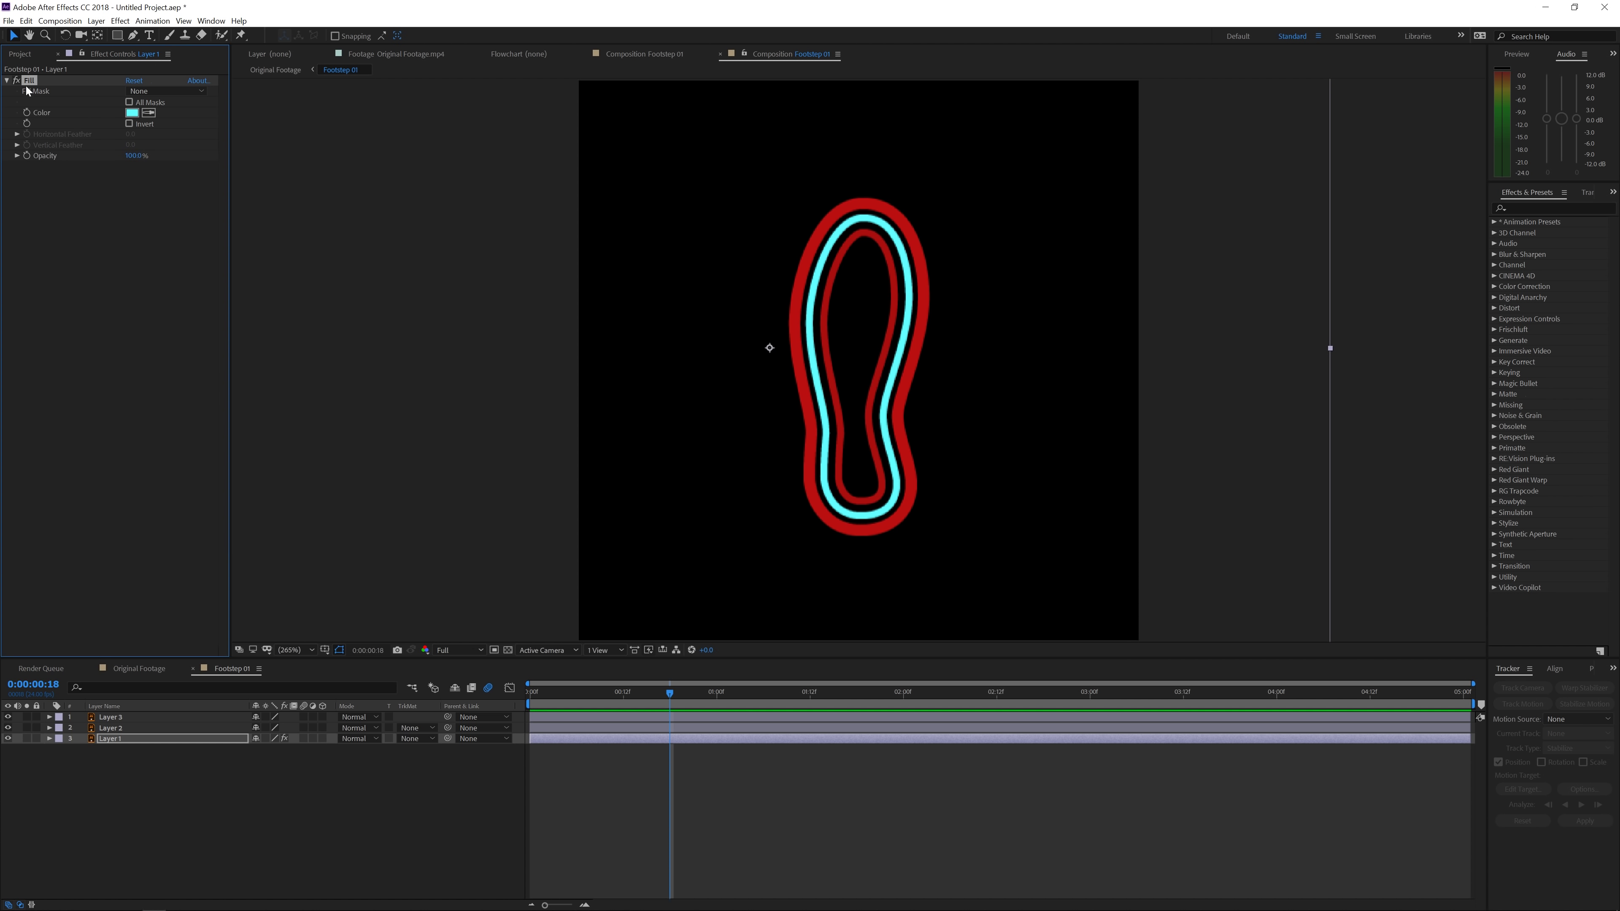
Copy the Fill effect to Layer 2 and change its color to a saturated blue
click(117, 729)
key(ctrl+v)
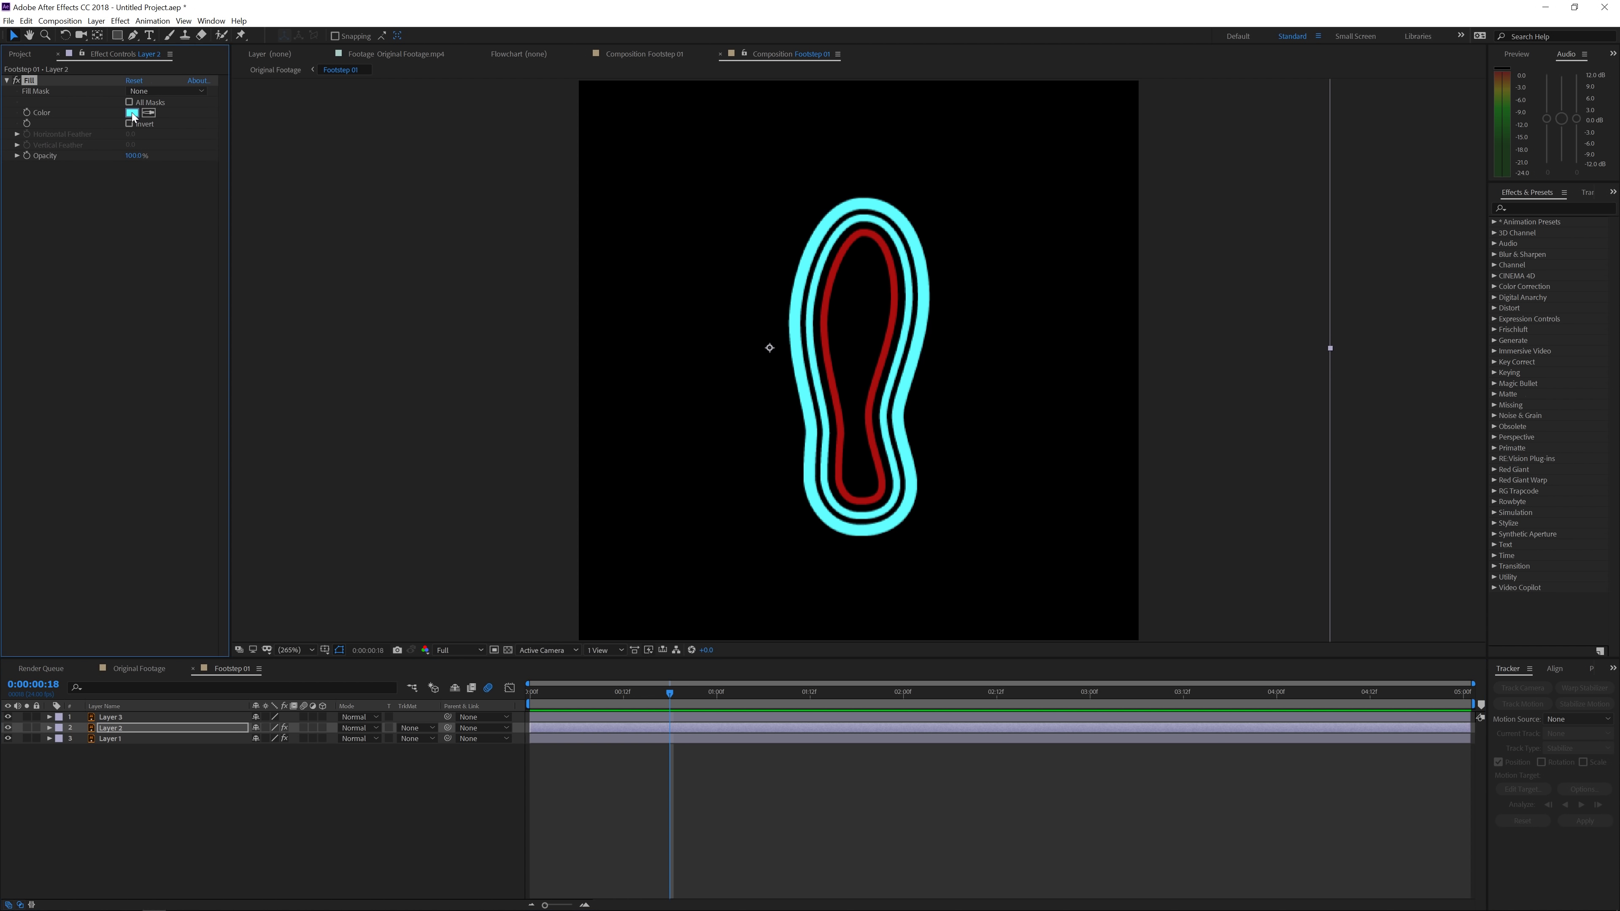
click(132, 114)
click(352, 433)
click(333, 379)
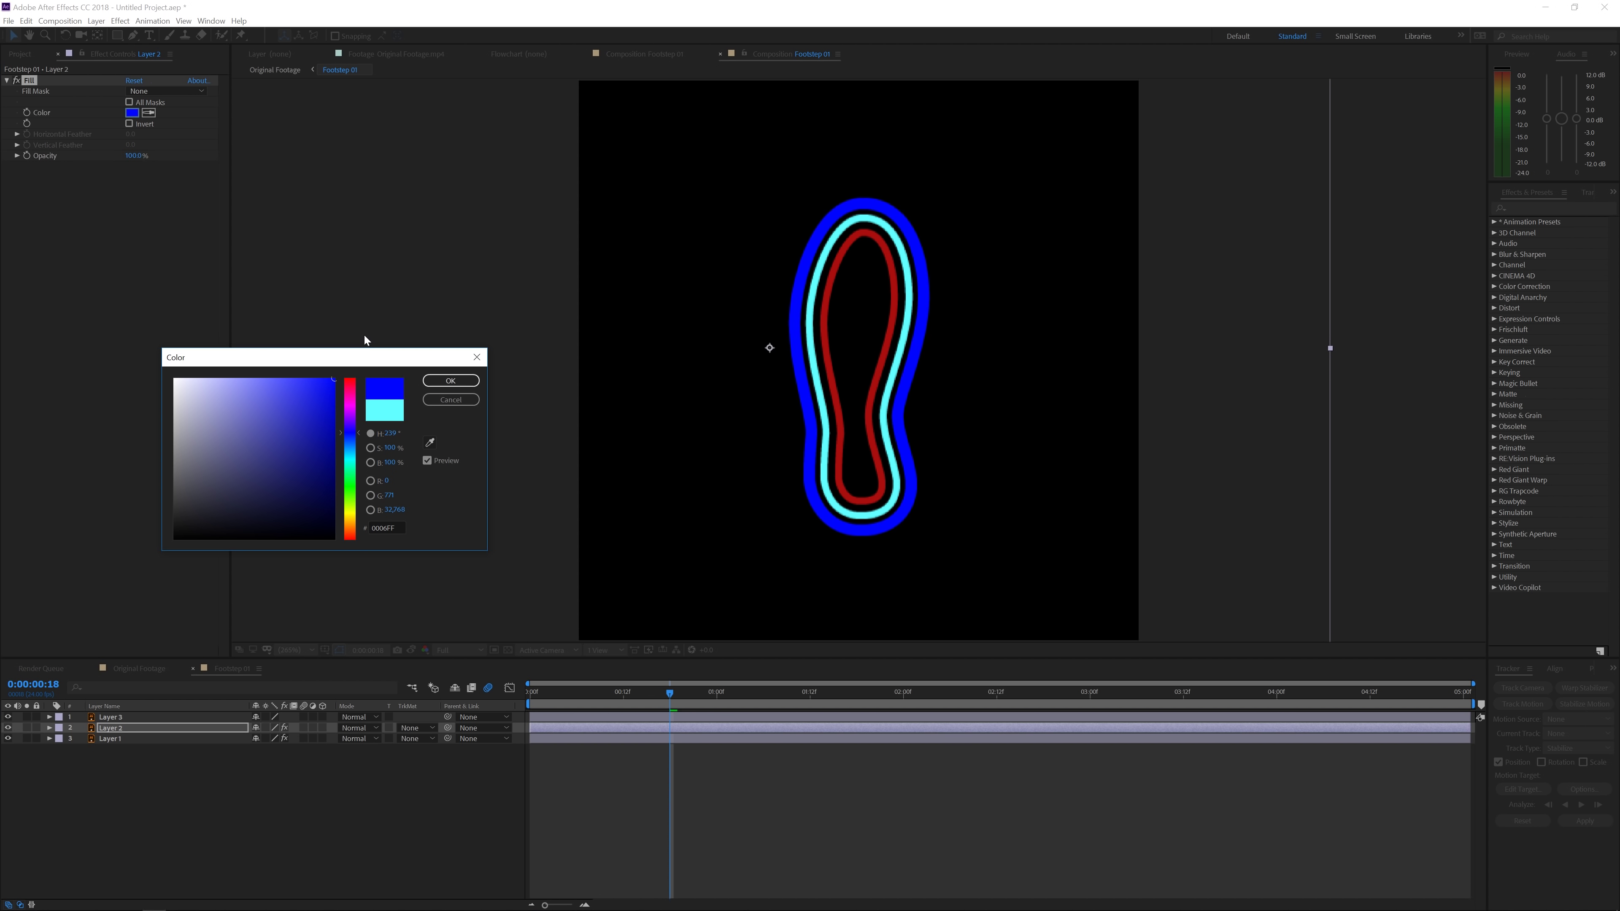
click(450, 381)
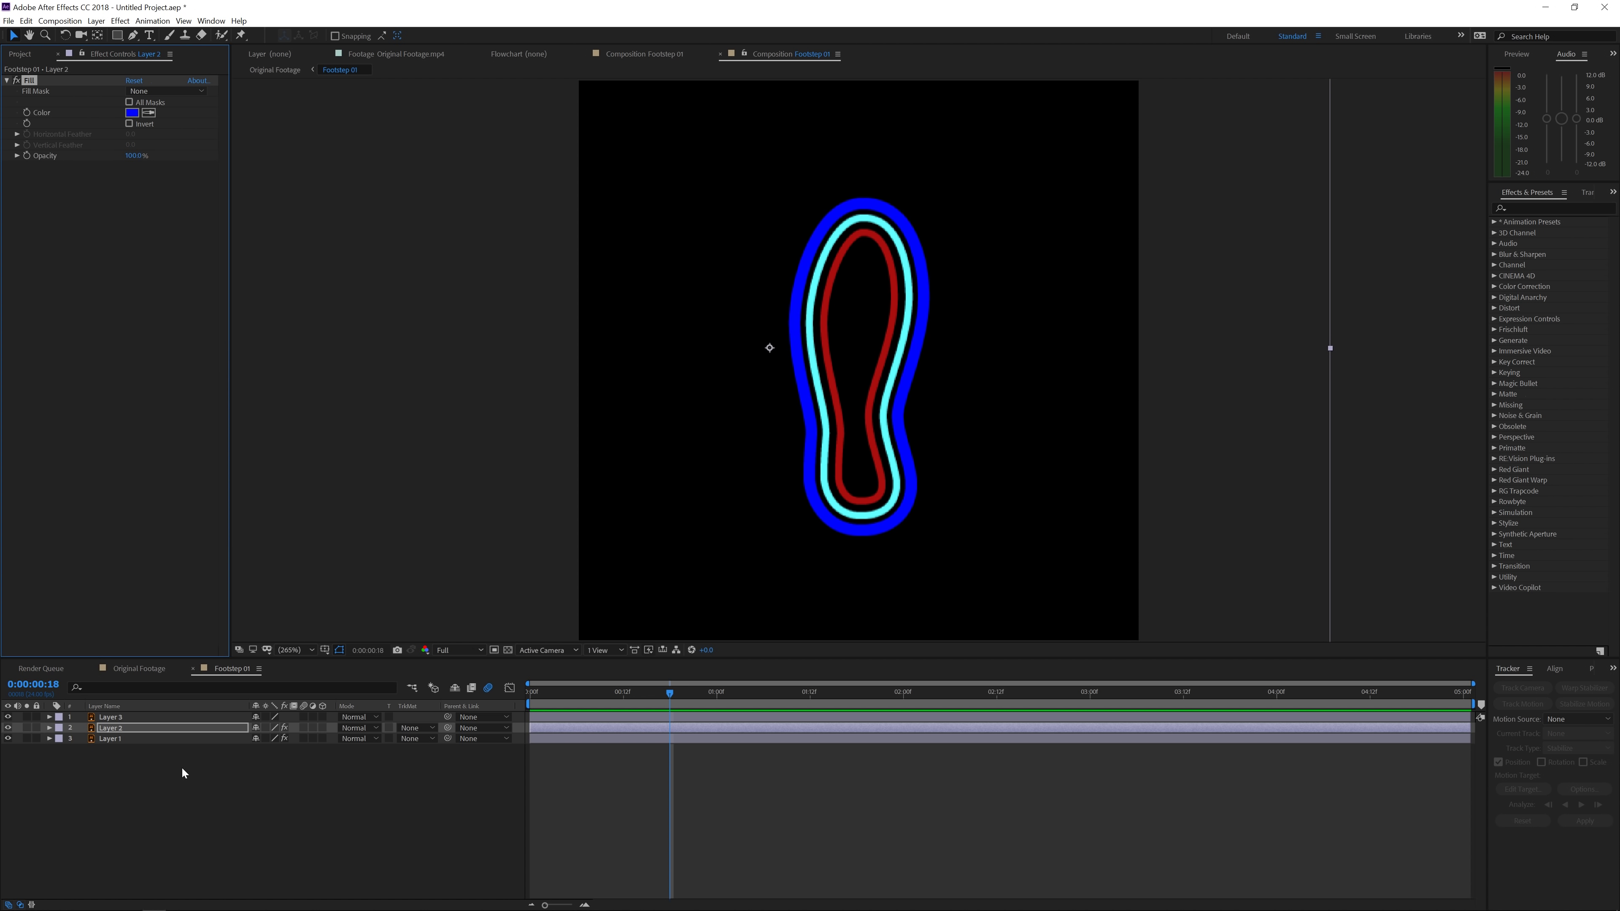
Apply the same blue Fill effect to Layer 3
click(123, 716)
key(ctrl+v)
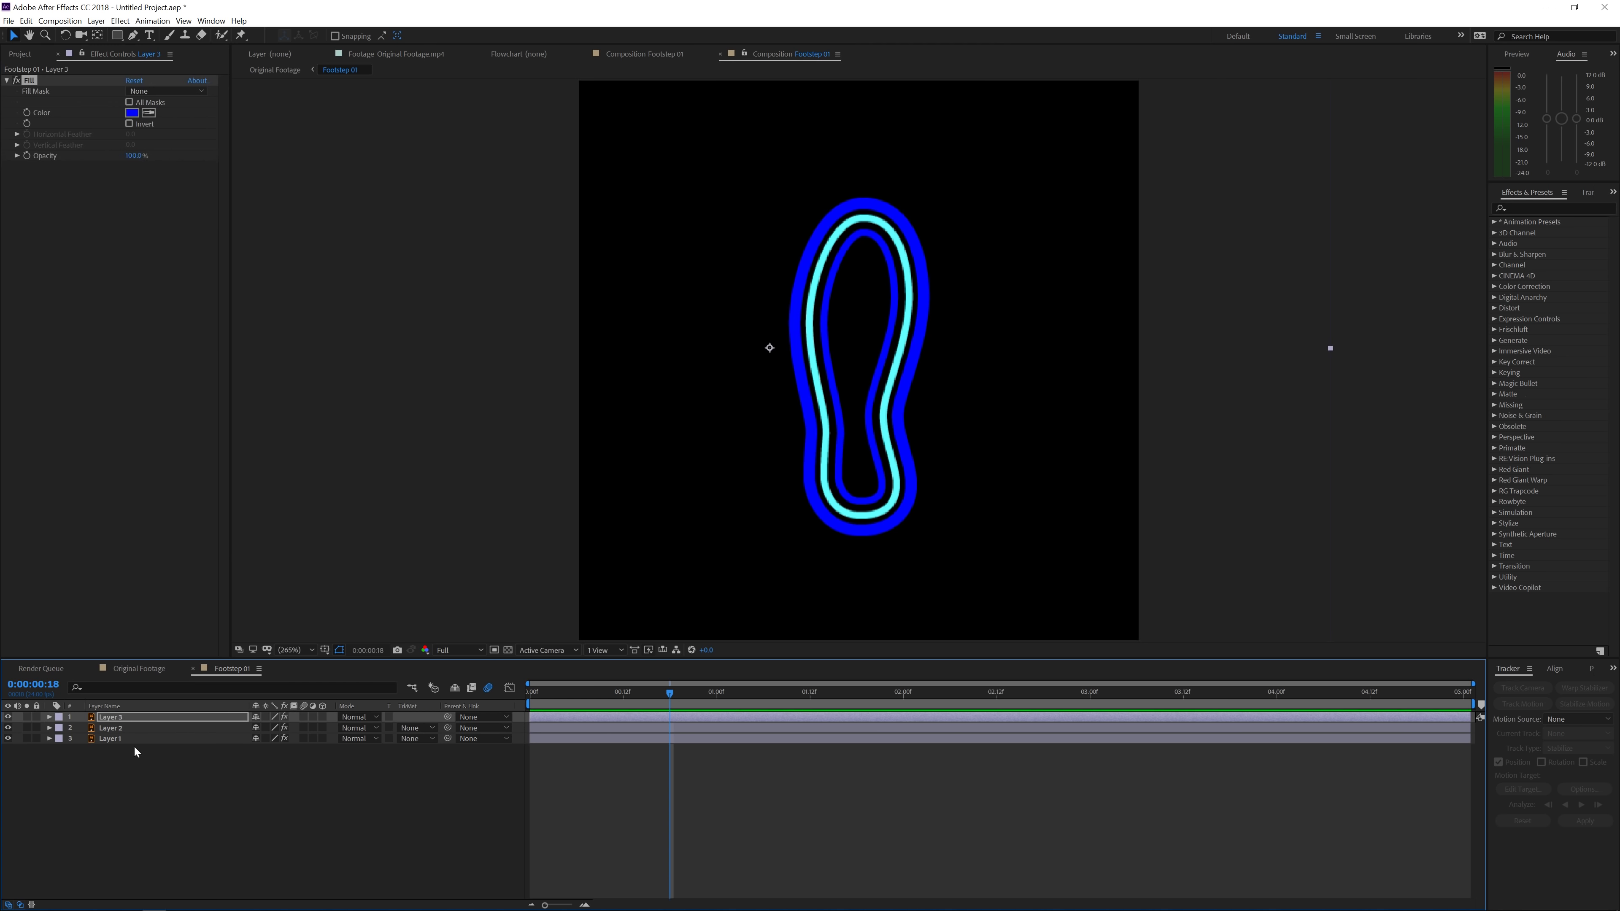
click(198, 816)
Return to the Original Footage composition and set the Footstep 01 layer's blending mode to Add
click(150, 667)
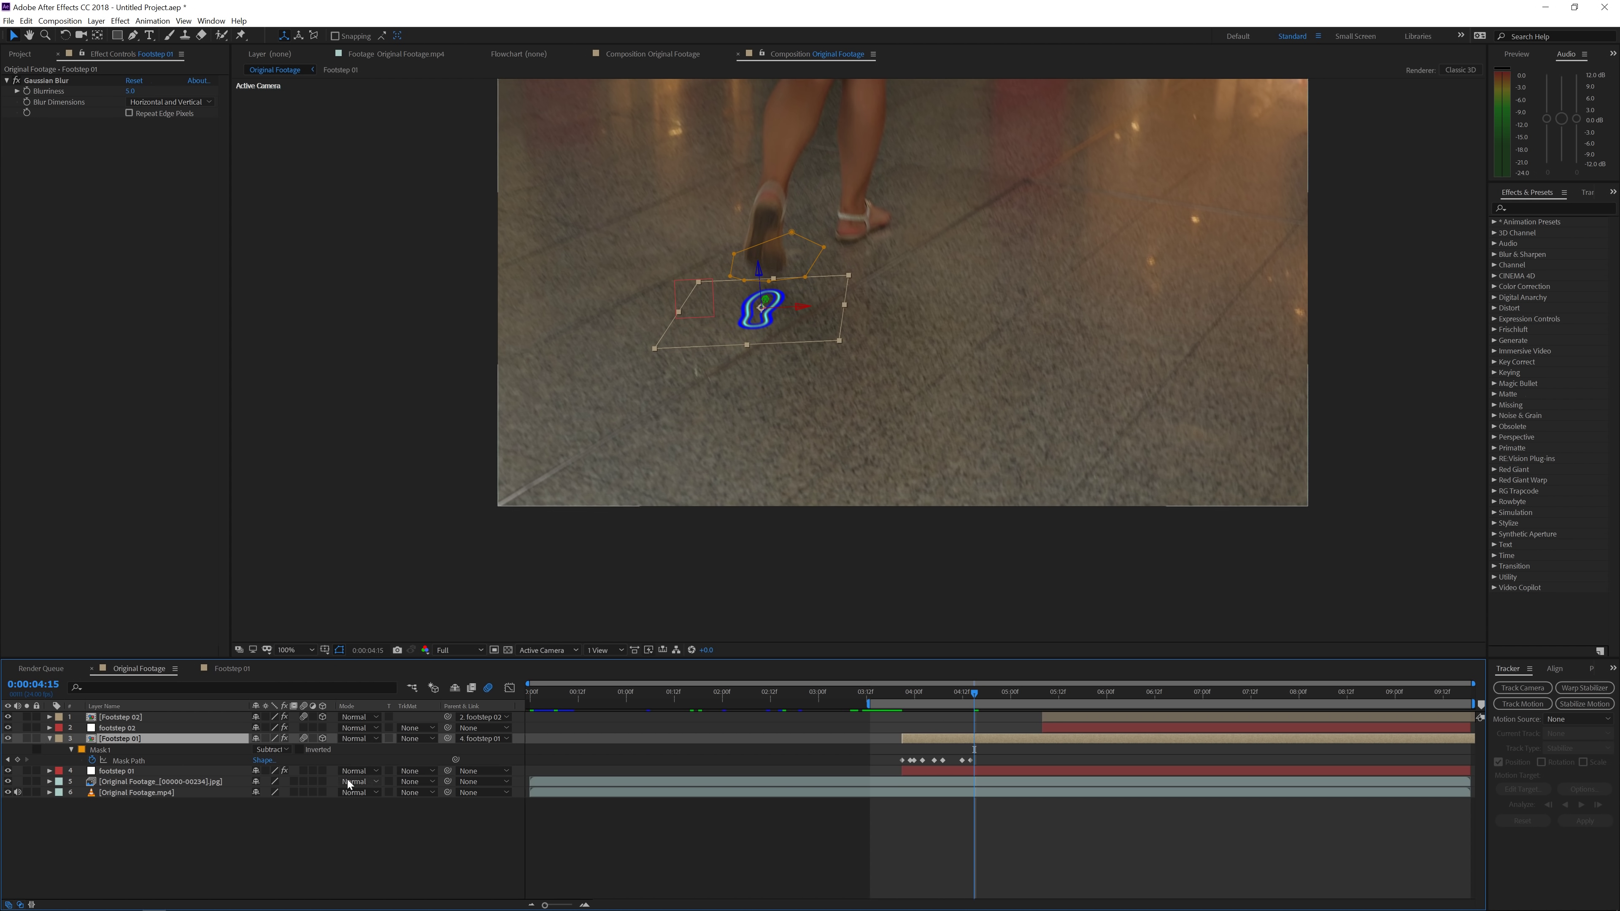
click(358, 740)
click(393, 357)
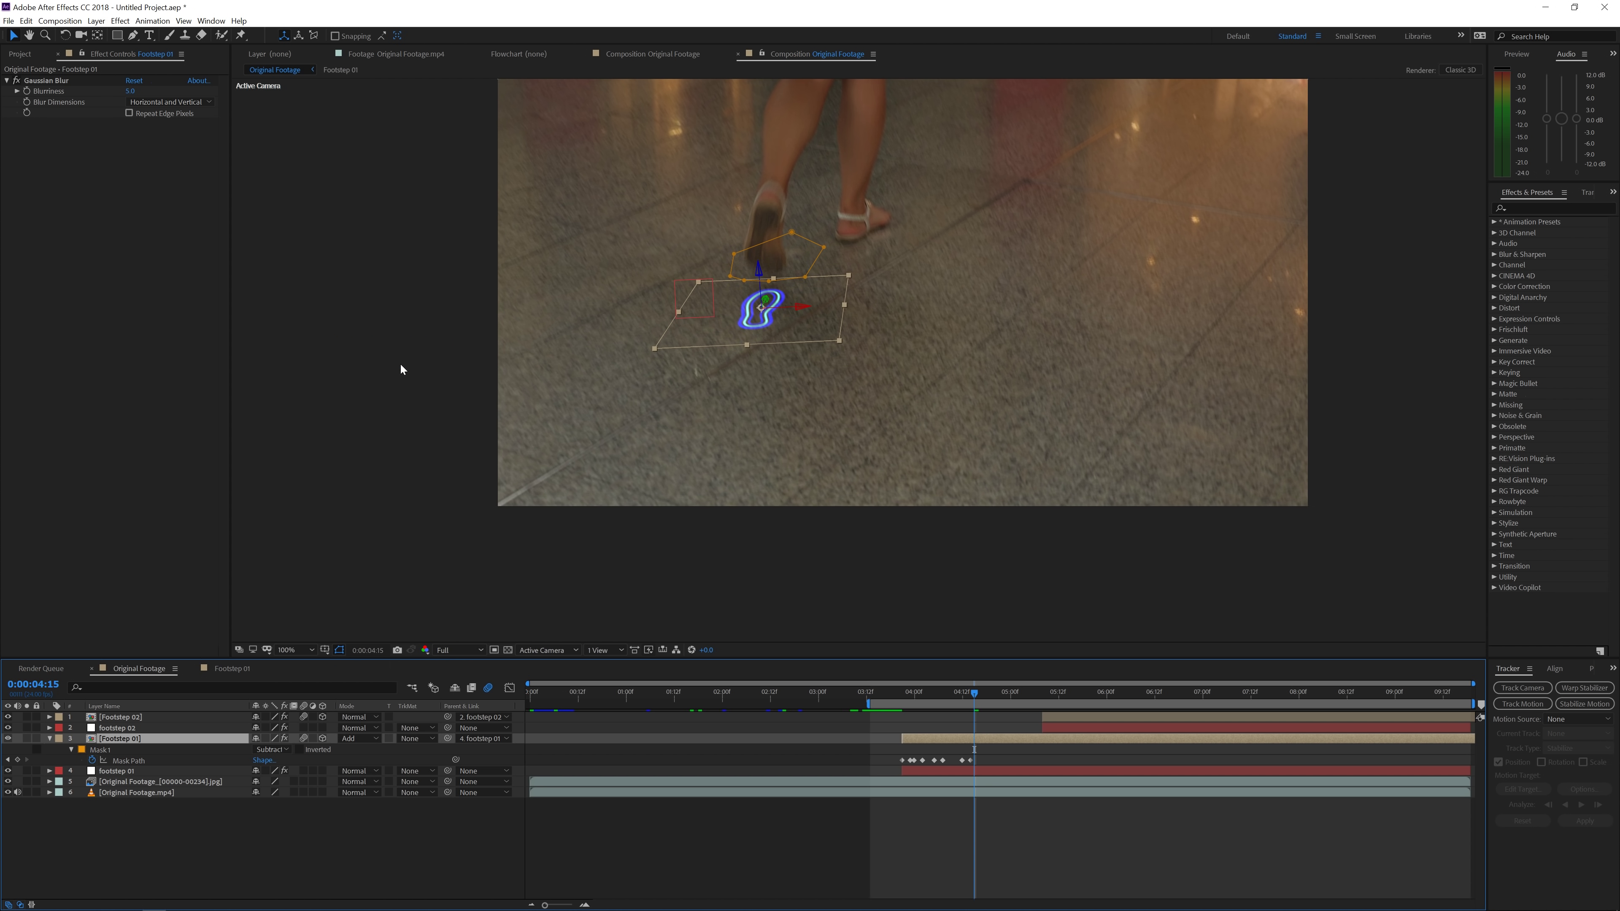
Apply the Perfect Glow V2 preset to the Footstep 01 layer
click(1532, 208)
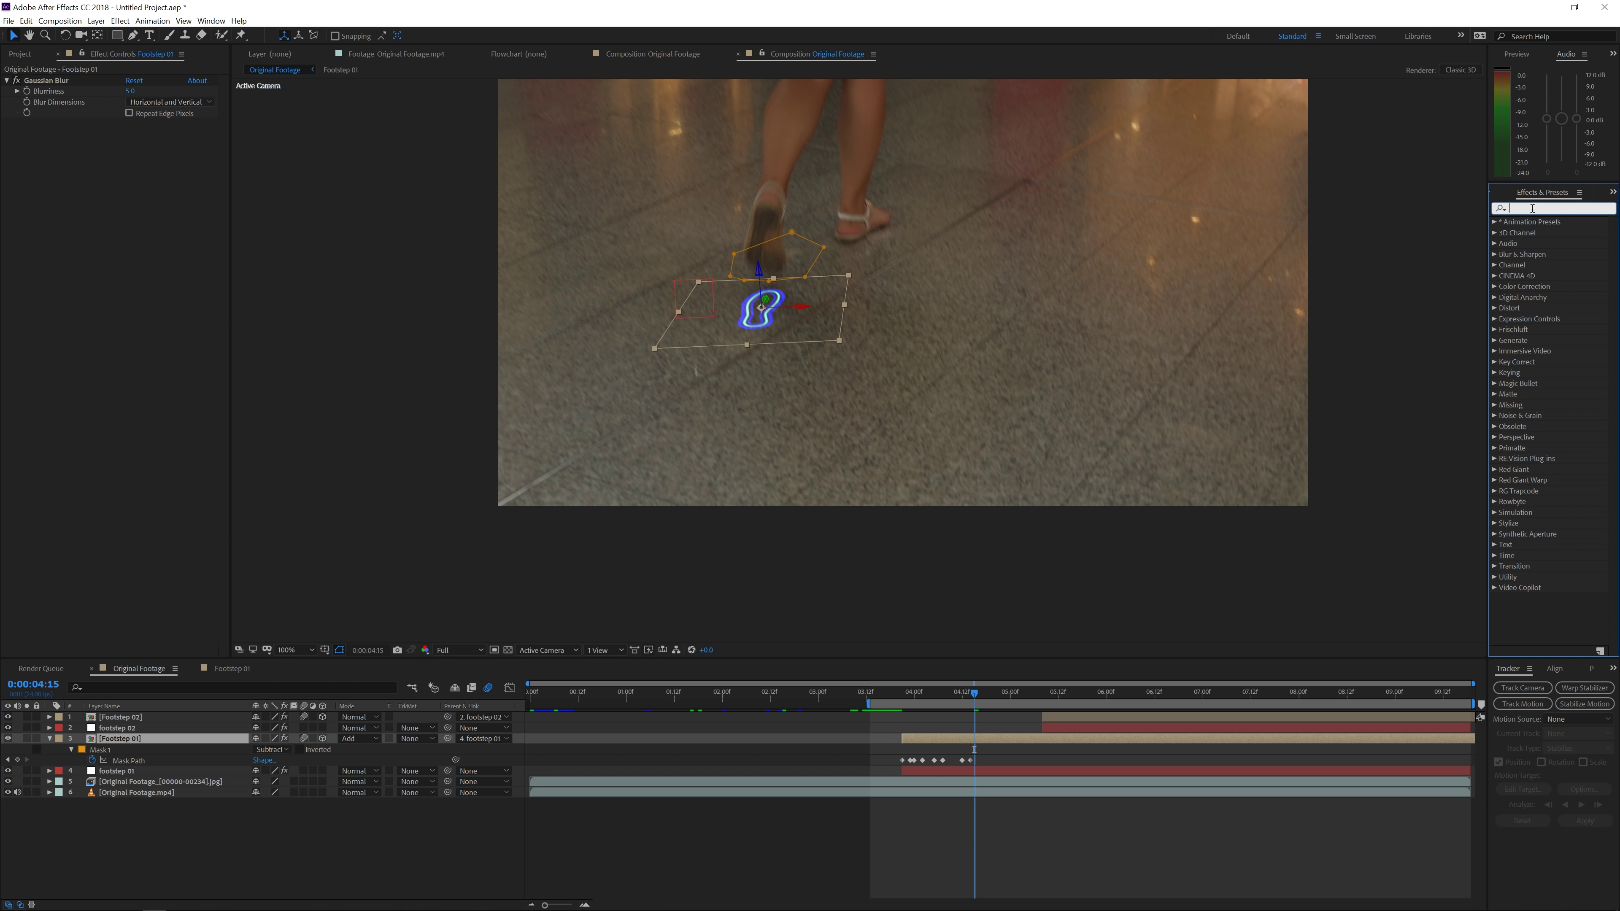
text(perfe)
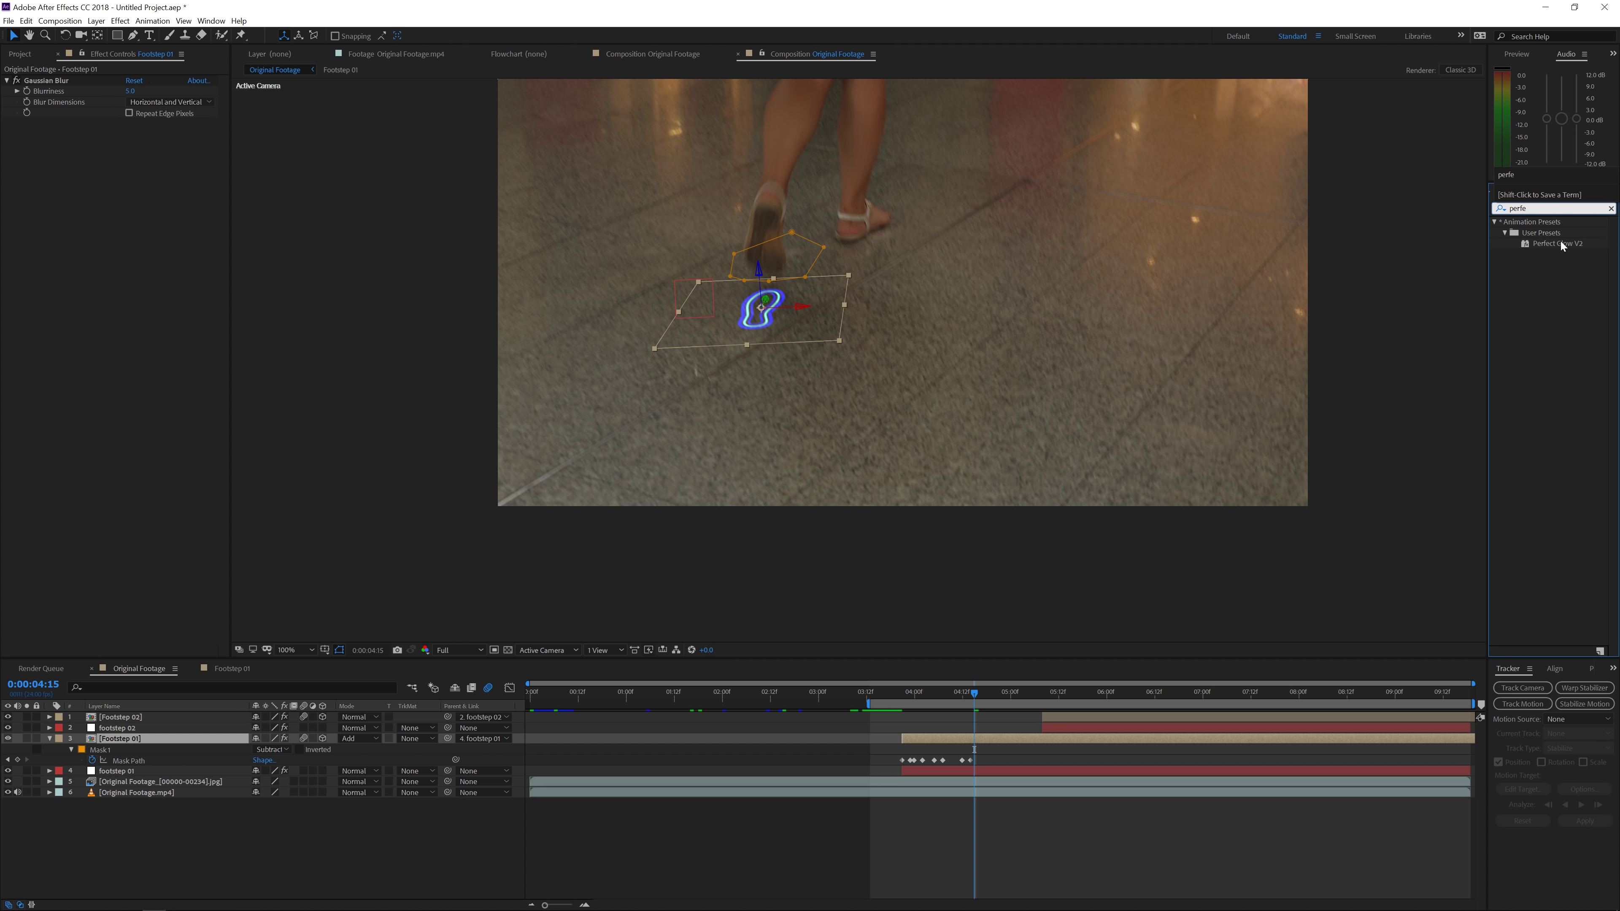
key(Return)
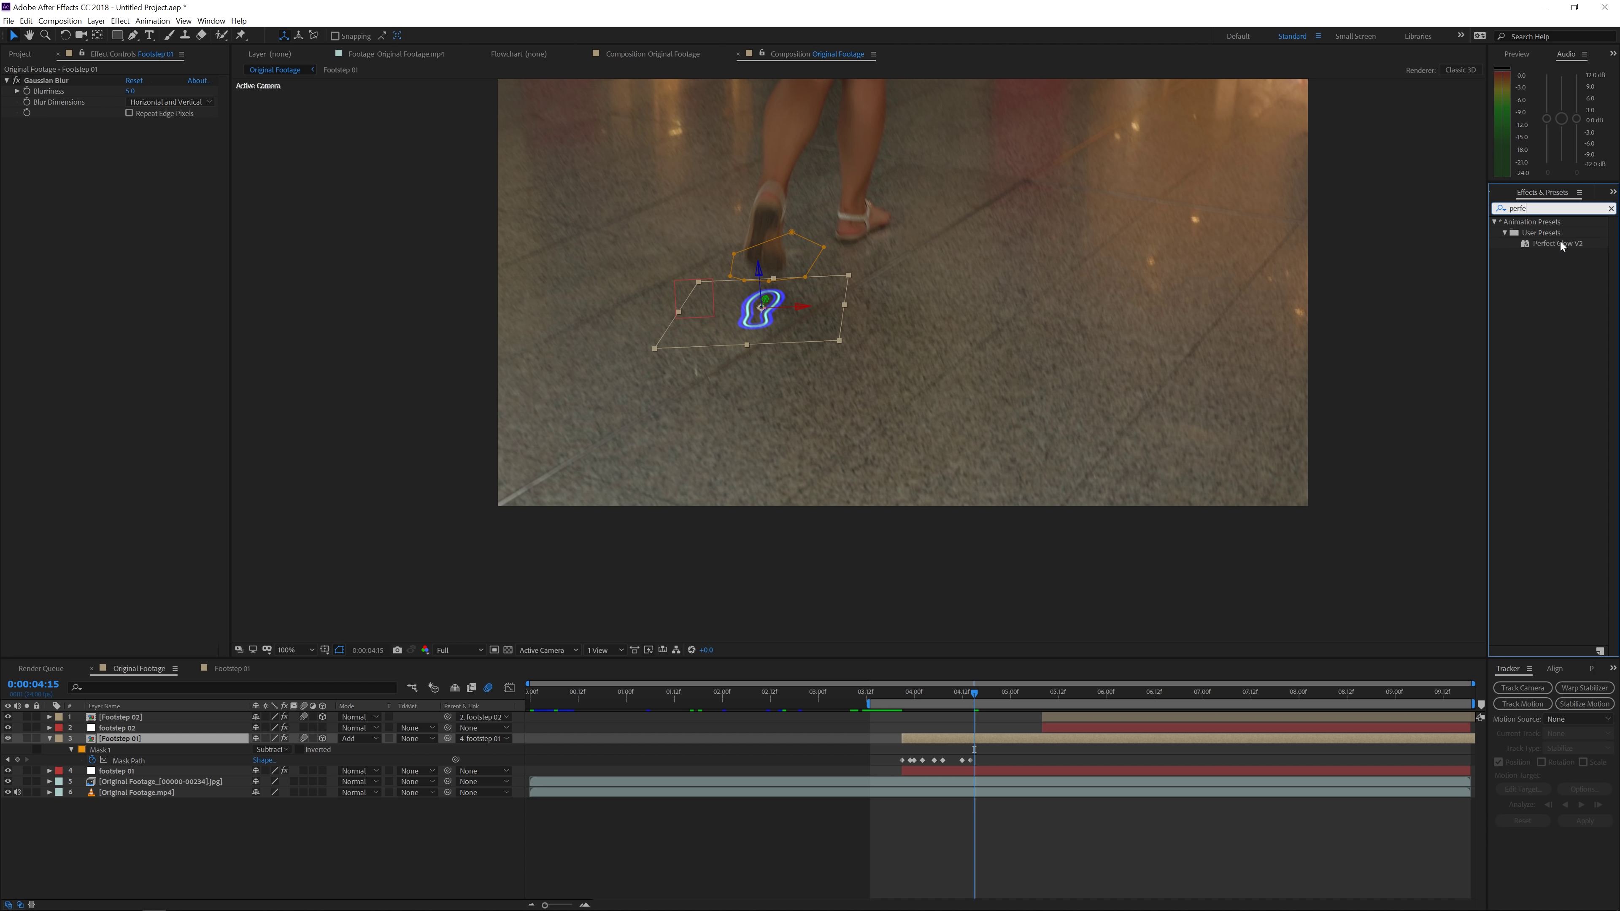
drag(1560, 240, 928, 739)
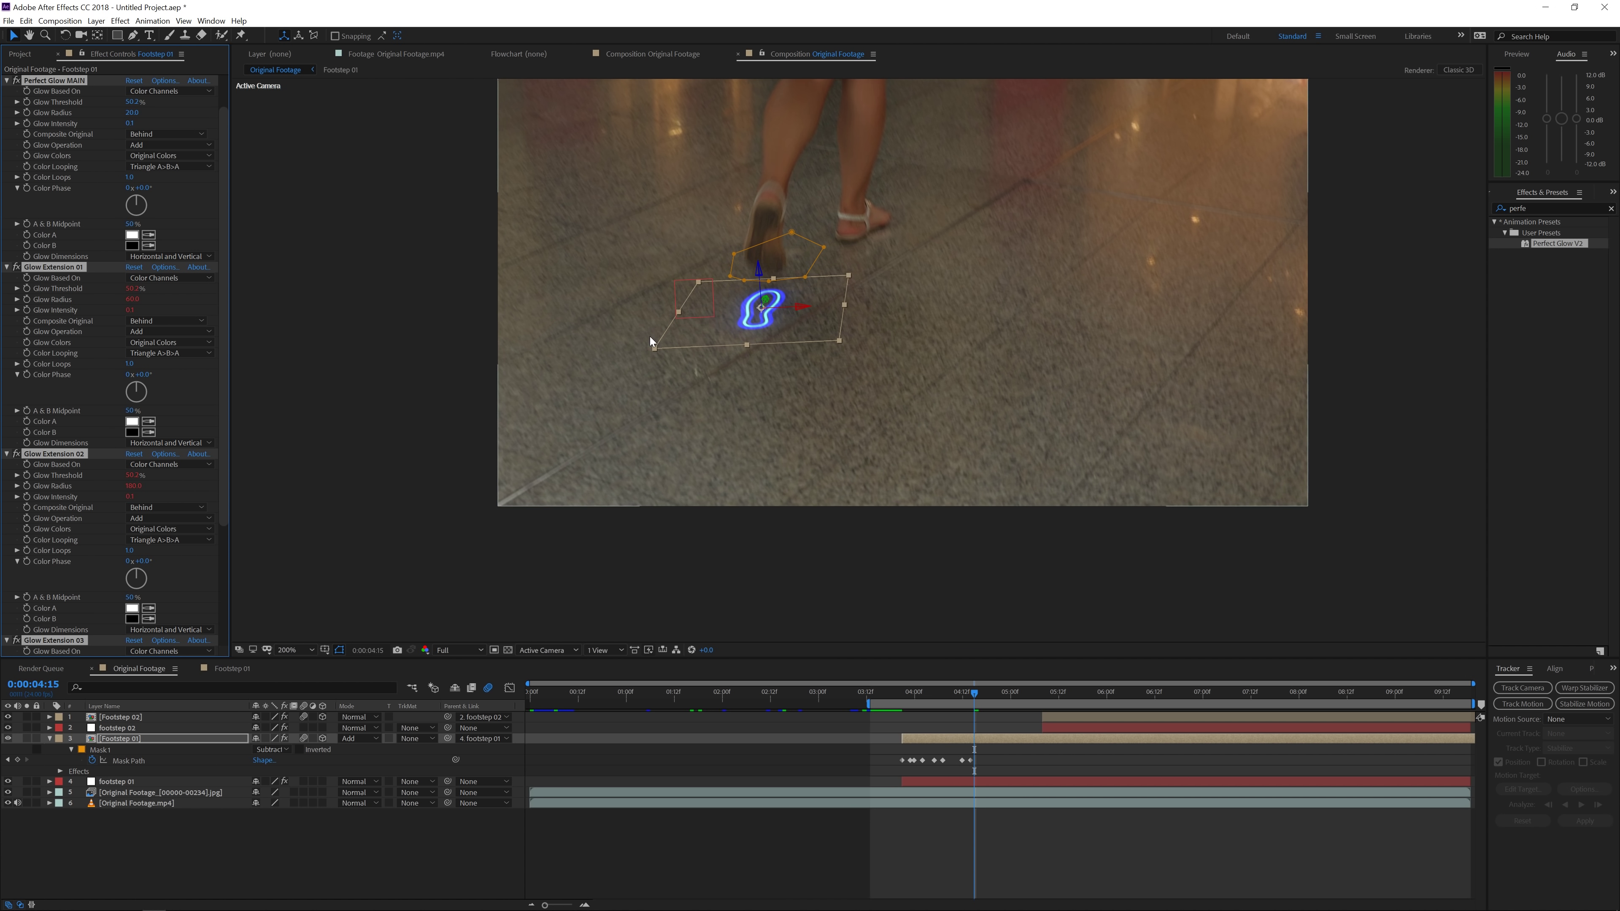
Lower the glow threshold of Perfect Glow MAIN and raise its intensity to 0.2
scroll(649, 337, up, 2)
drag(132, 101, 90, 102)
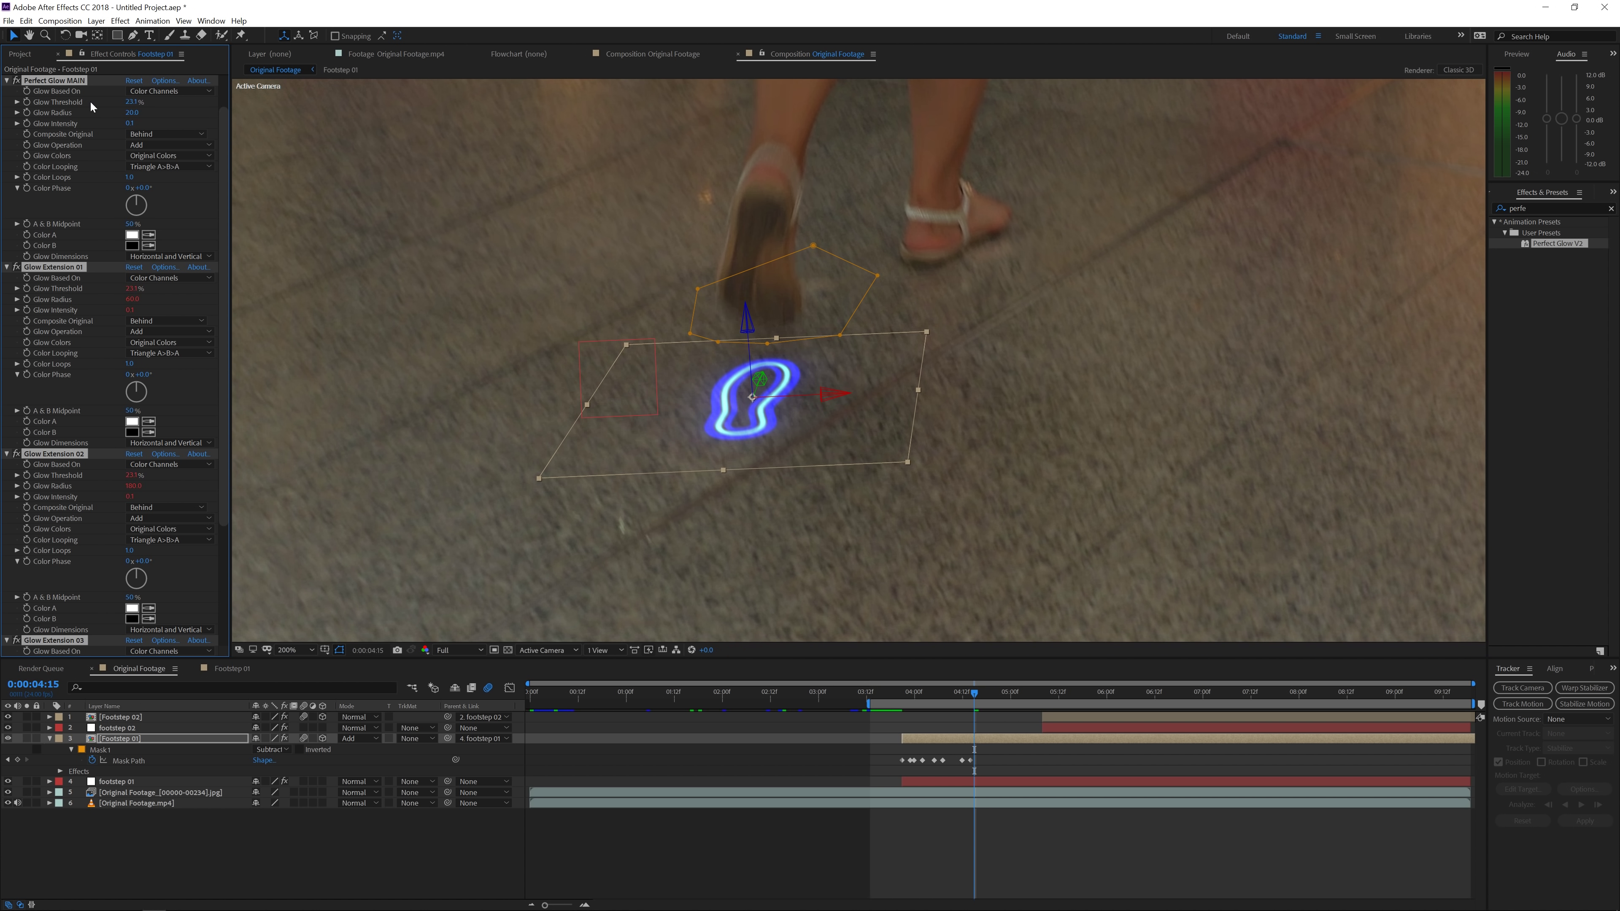
drag(100, 101, 131, 124)
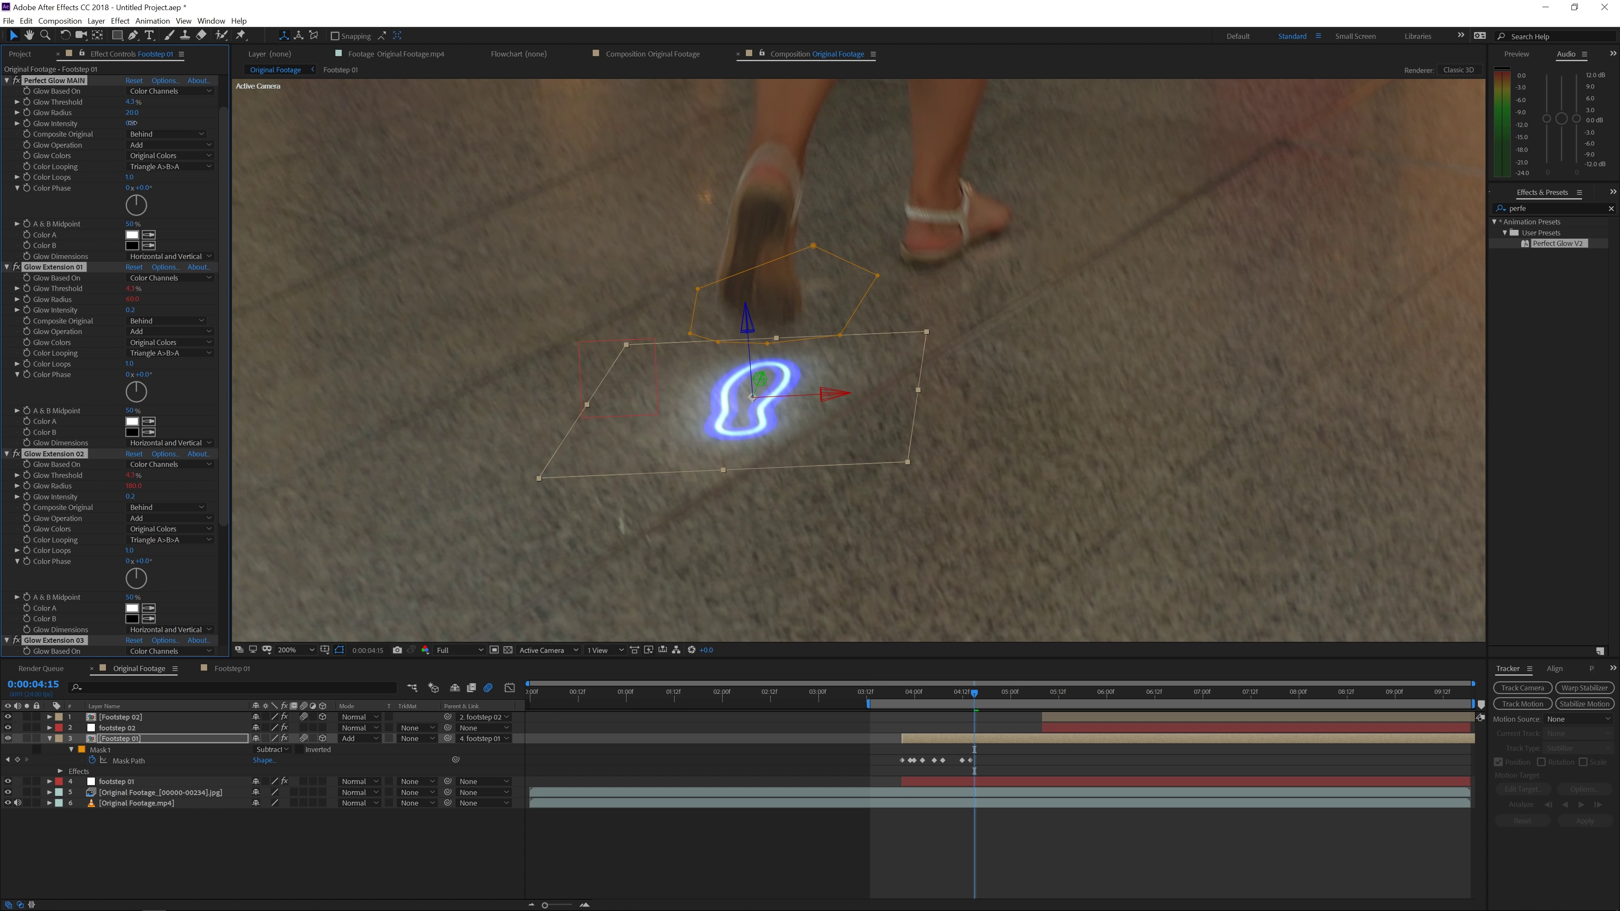
Add a Solid Composite effect above the other Footstep 01 effects and set its color to black (000000)
double_click(1545, 207)
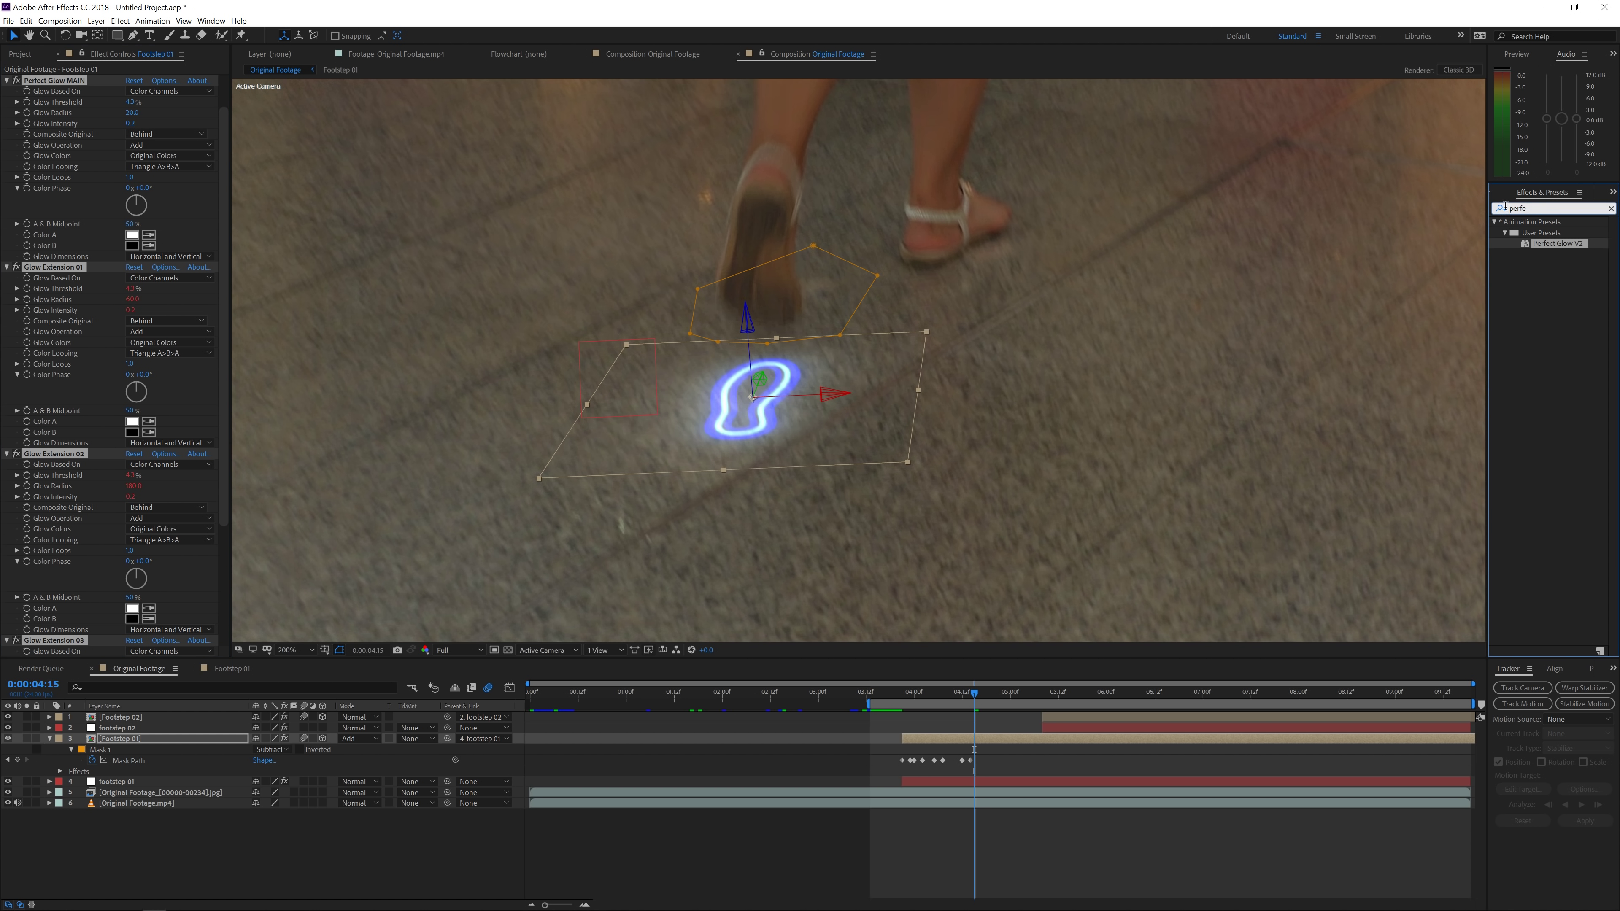
text(solid)
drag(1533, 232, 48, 83)
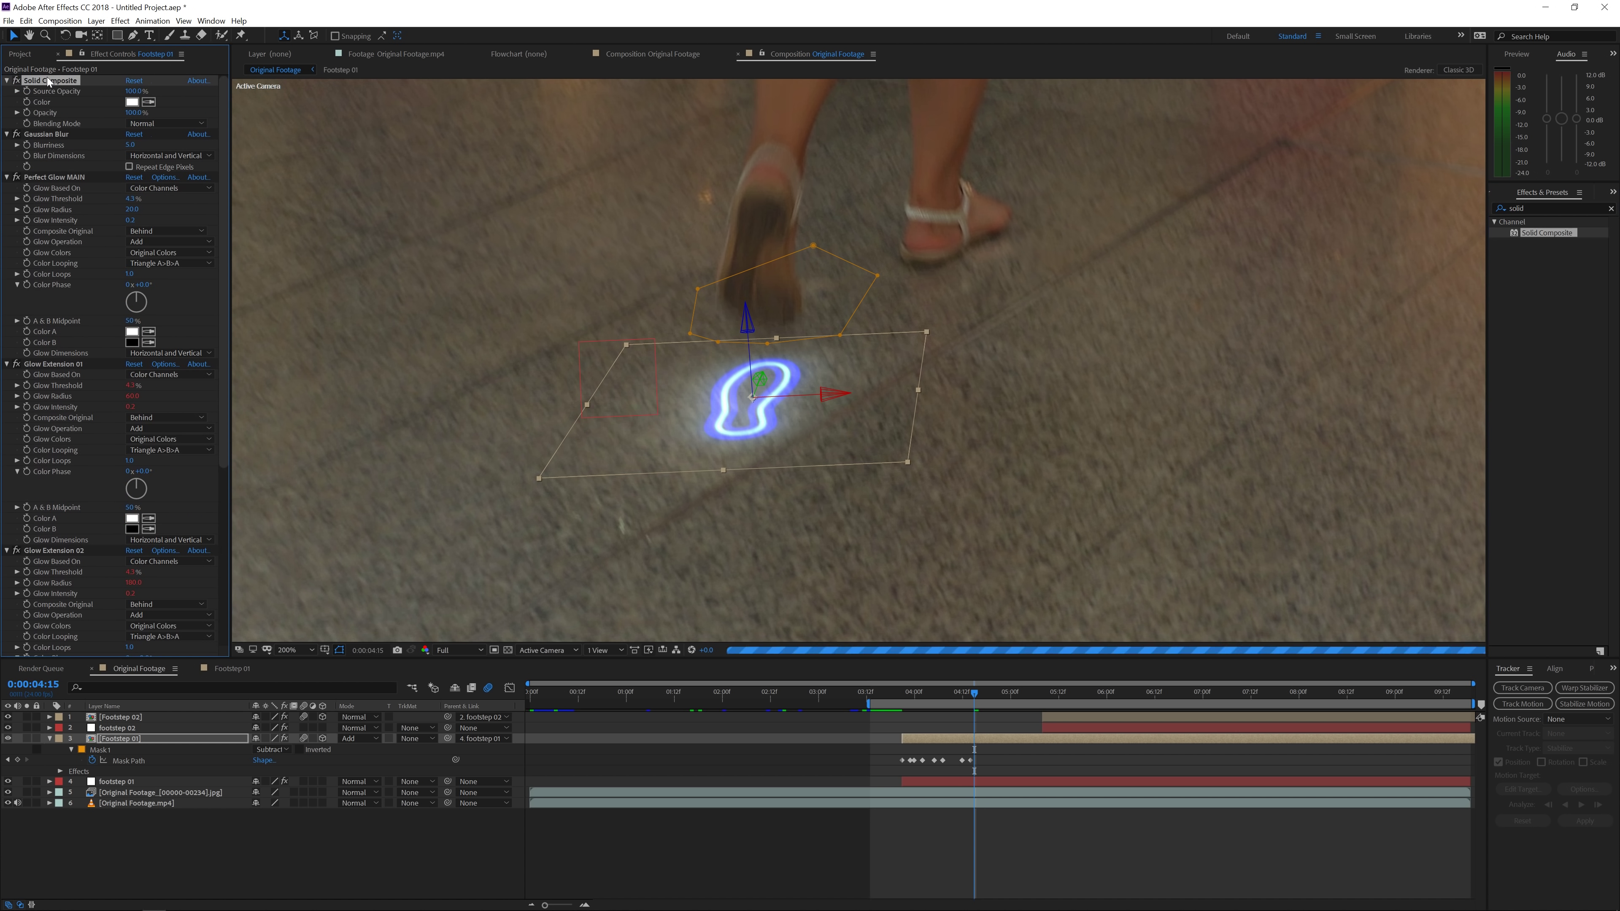
click(132, 102)
text(000000)
key(Return)
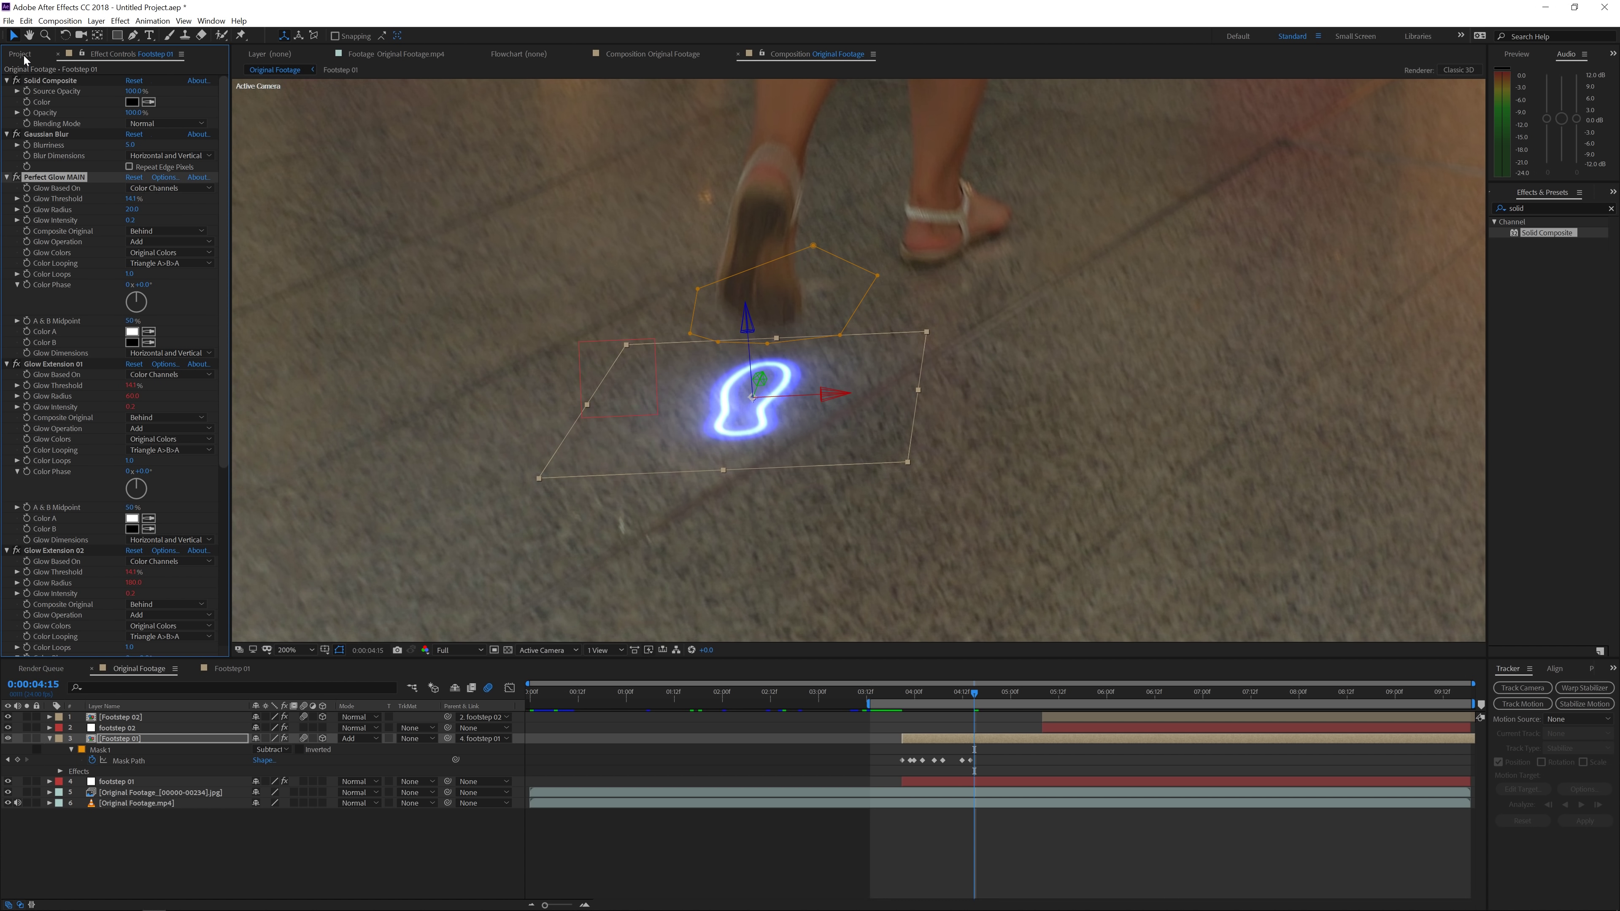
Set the project color depth to 32 bpc and tone down the Perfect Glow MAIN effect, checking the glow in a preview
click(24, 55)
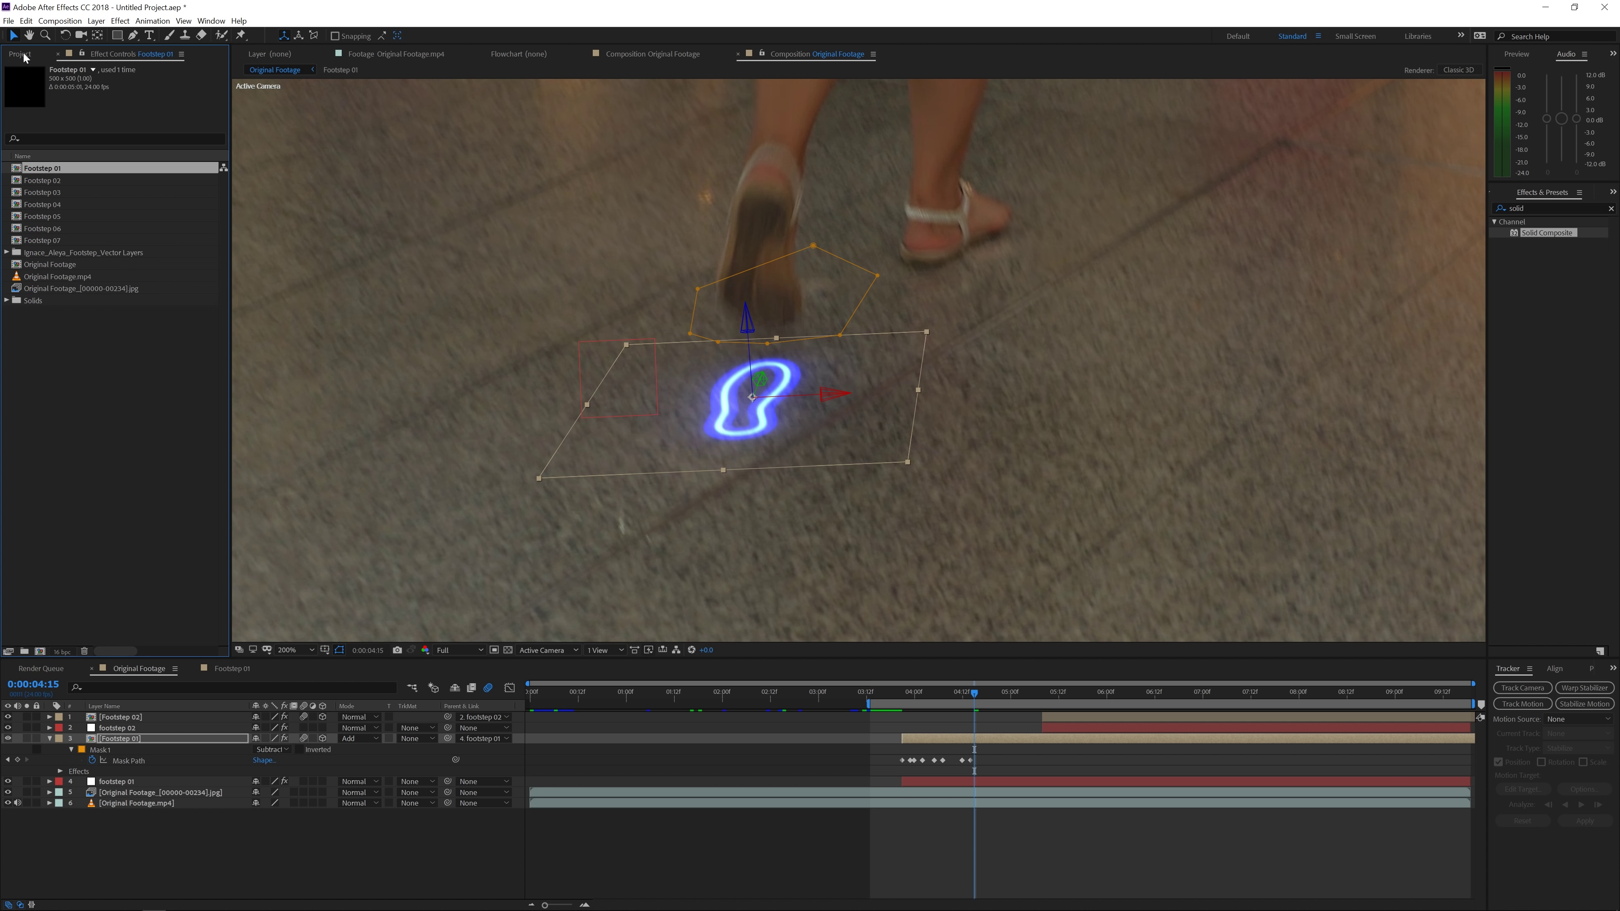
alt+click(61, 652)
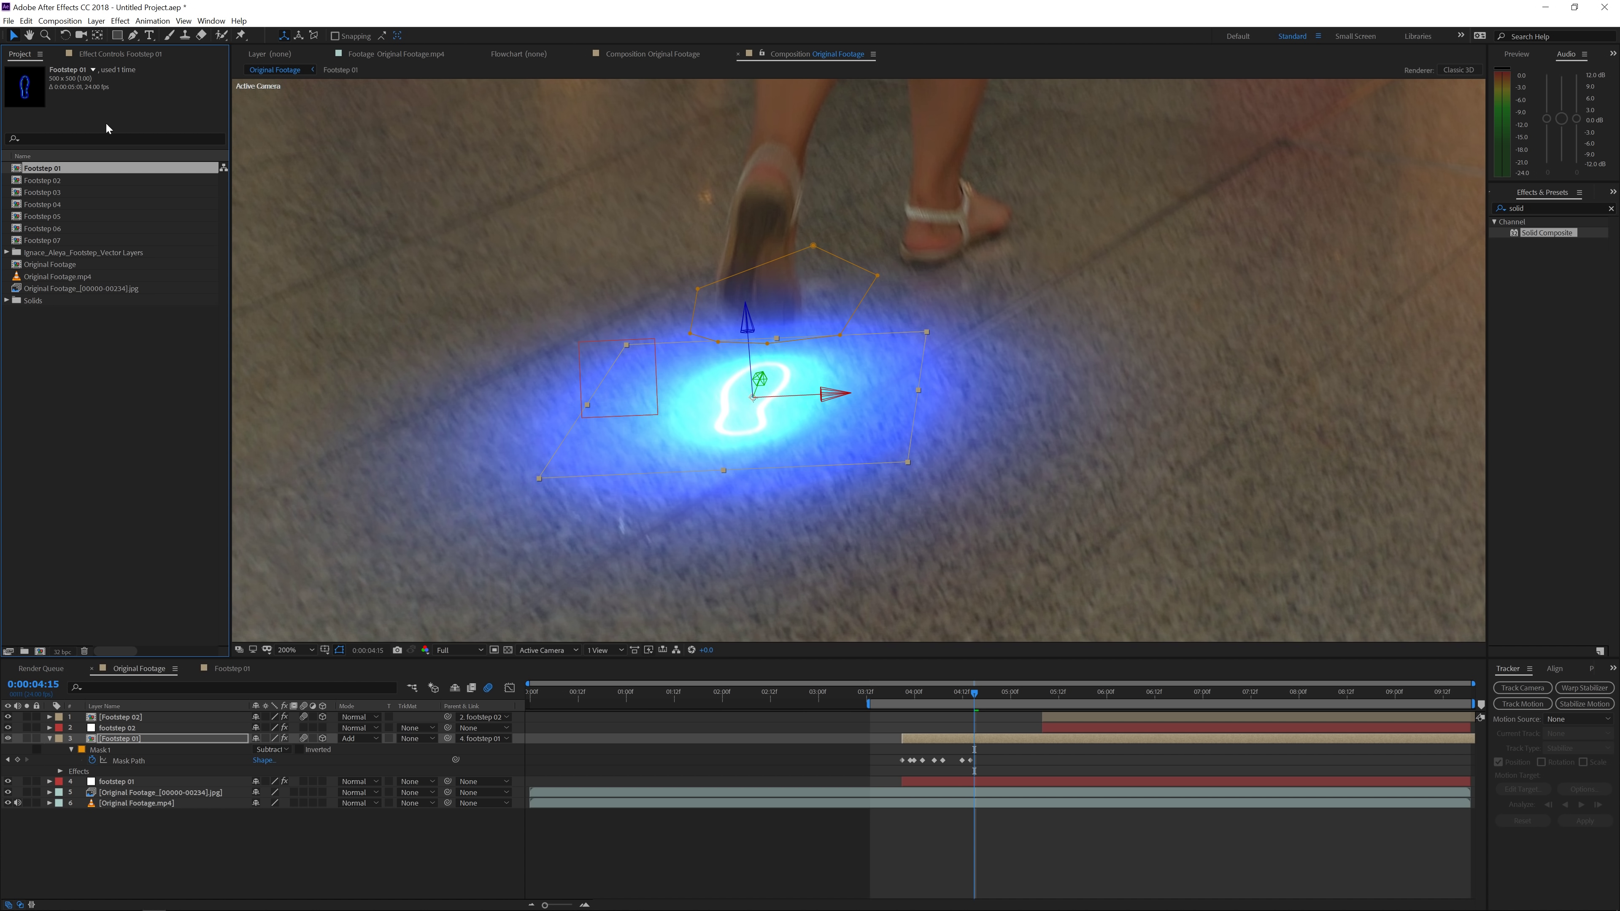
click(102, 53)
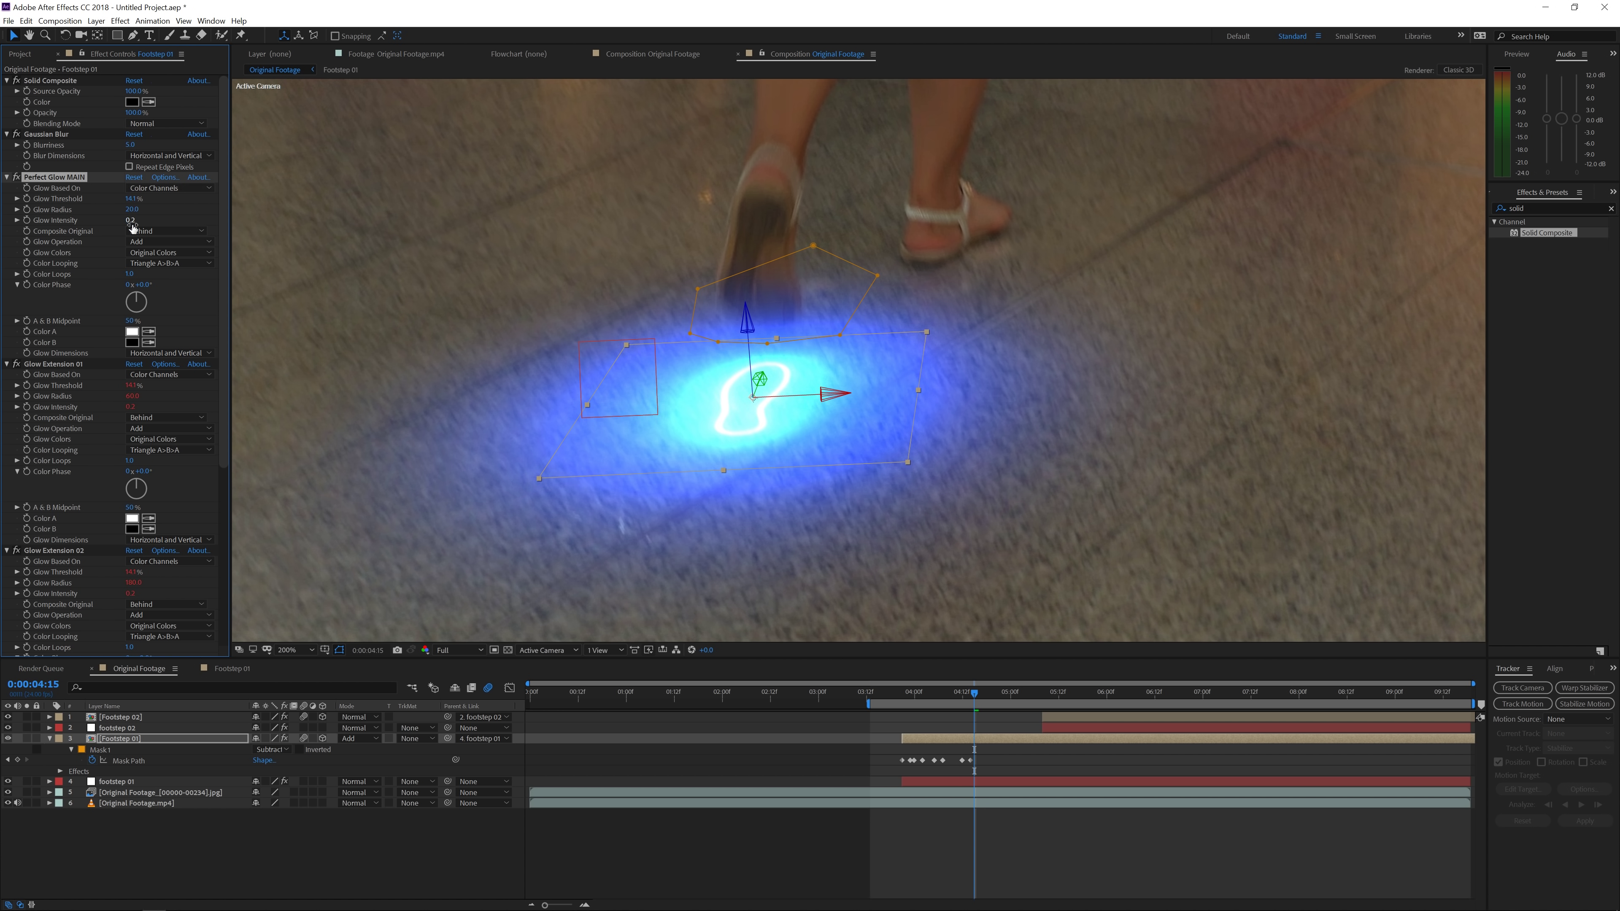
drag(122, 225, 85, 222)
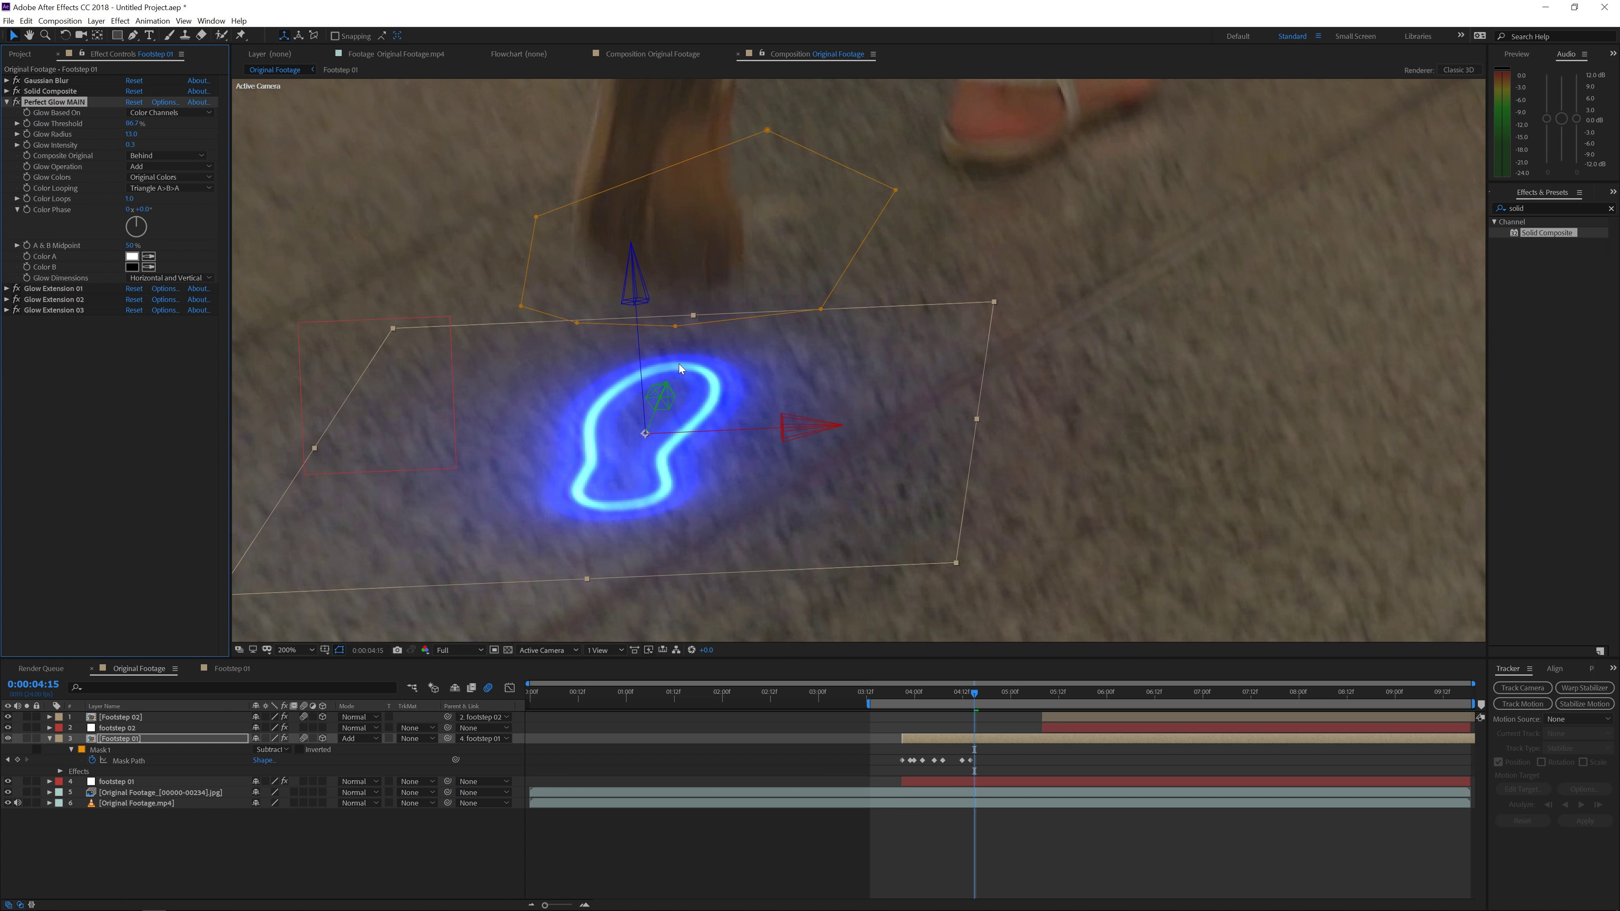
scroll(679, 364, down, 2)
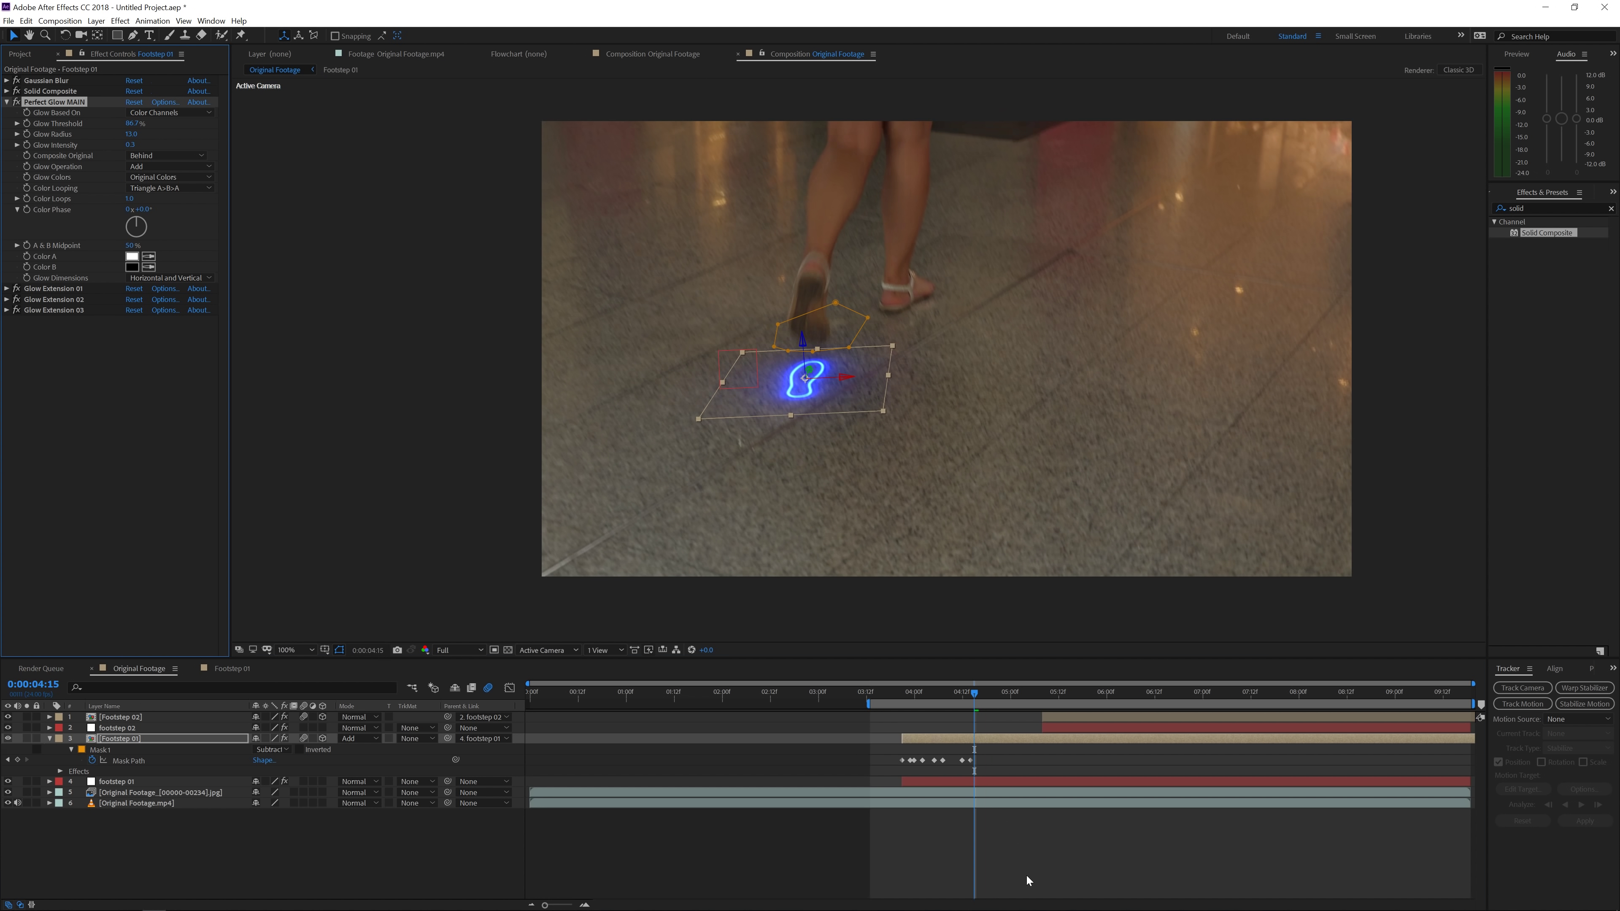
key(space)
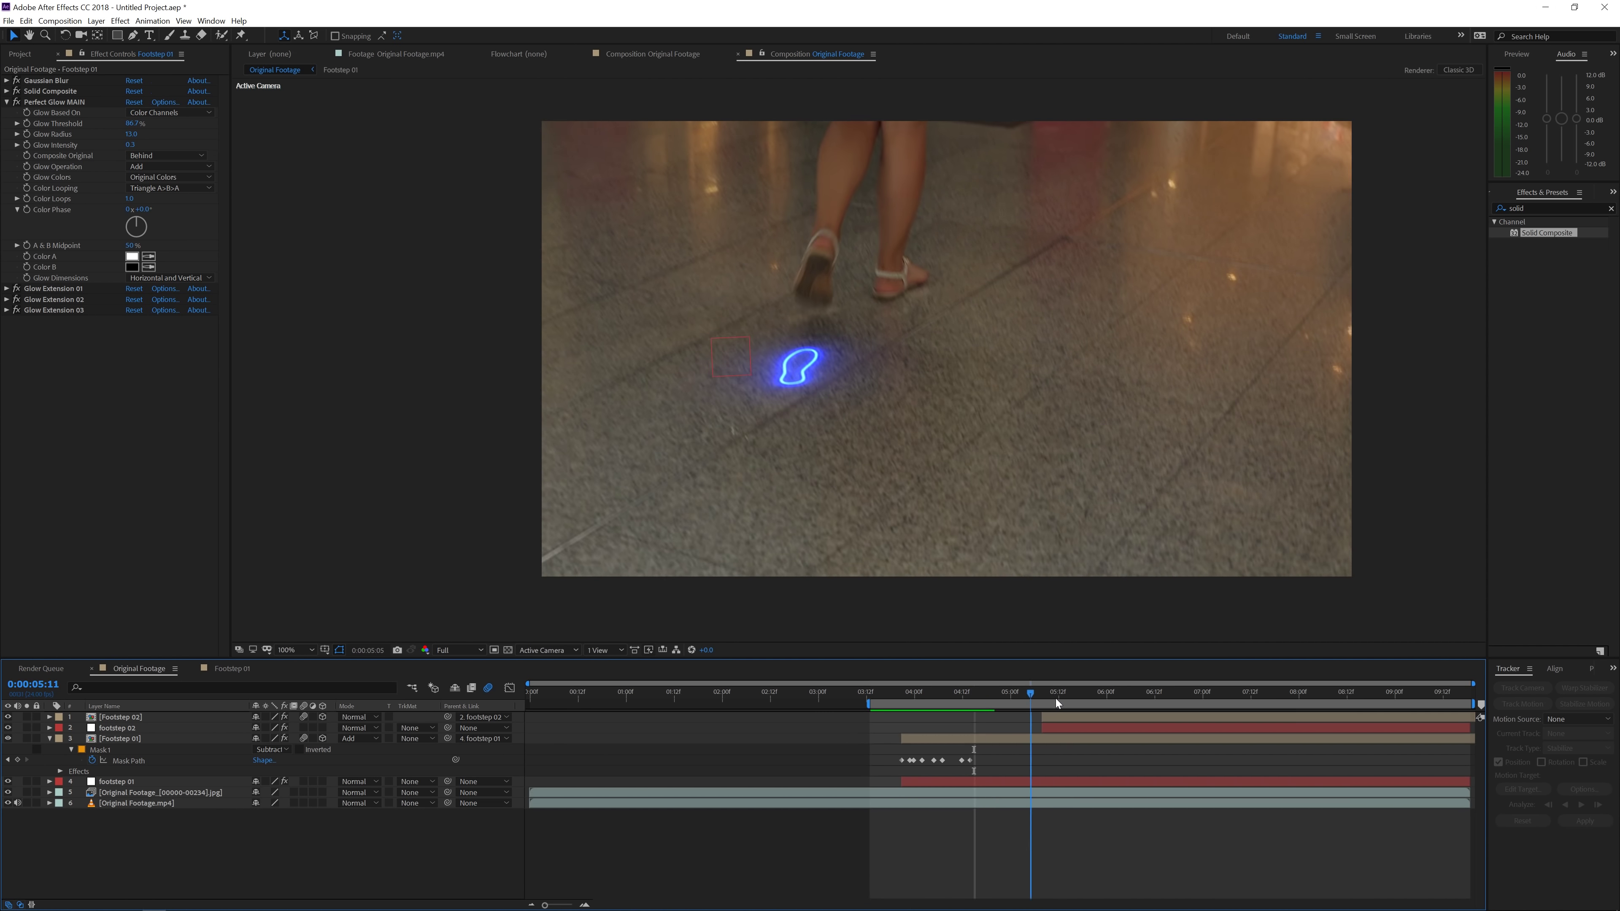
key(space)
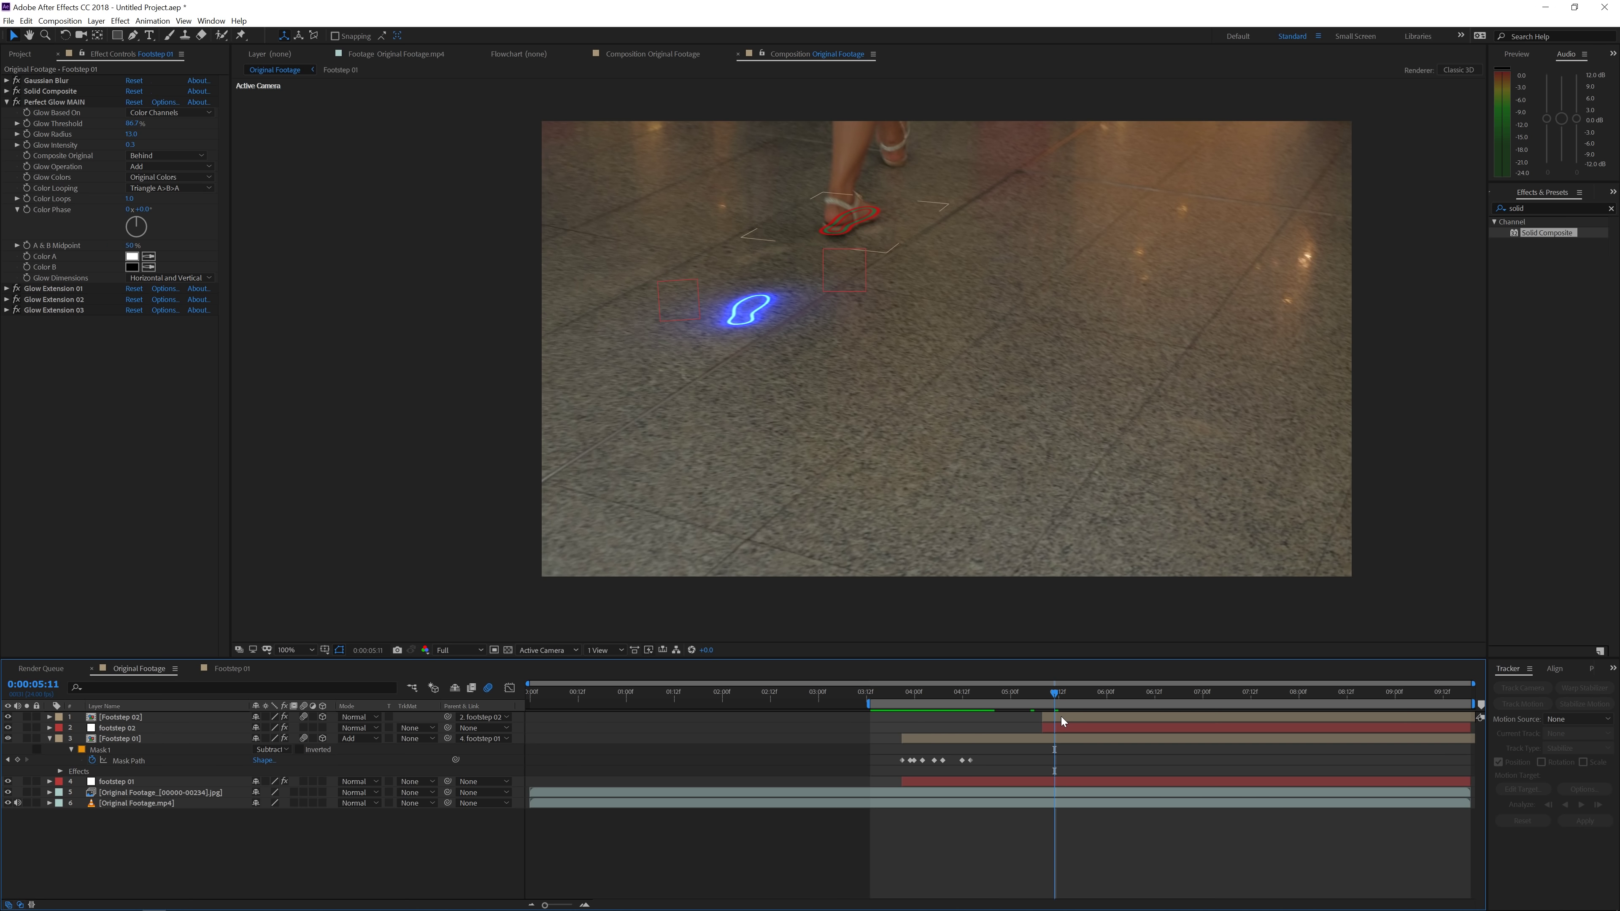
Open the Footstep 02 composition and apply a bright yellow Fill effect to Layer 1
double_click(1061, 717)
click(560, 738)
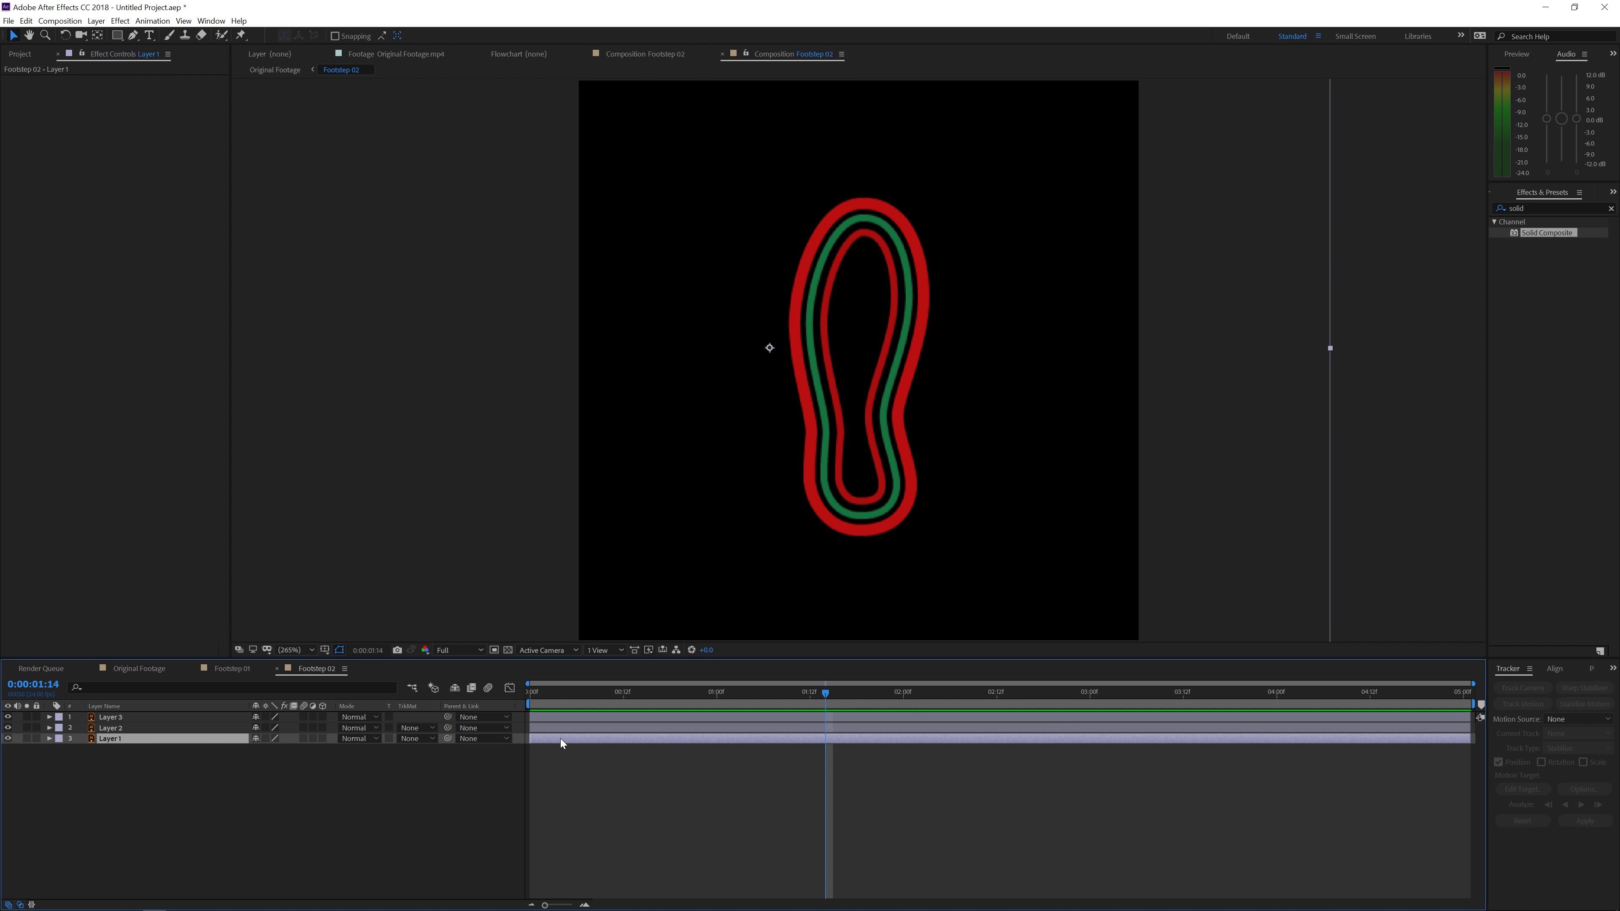
click(95, 20)
mouse_move(120, 20)
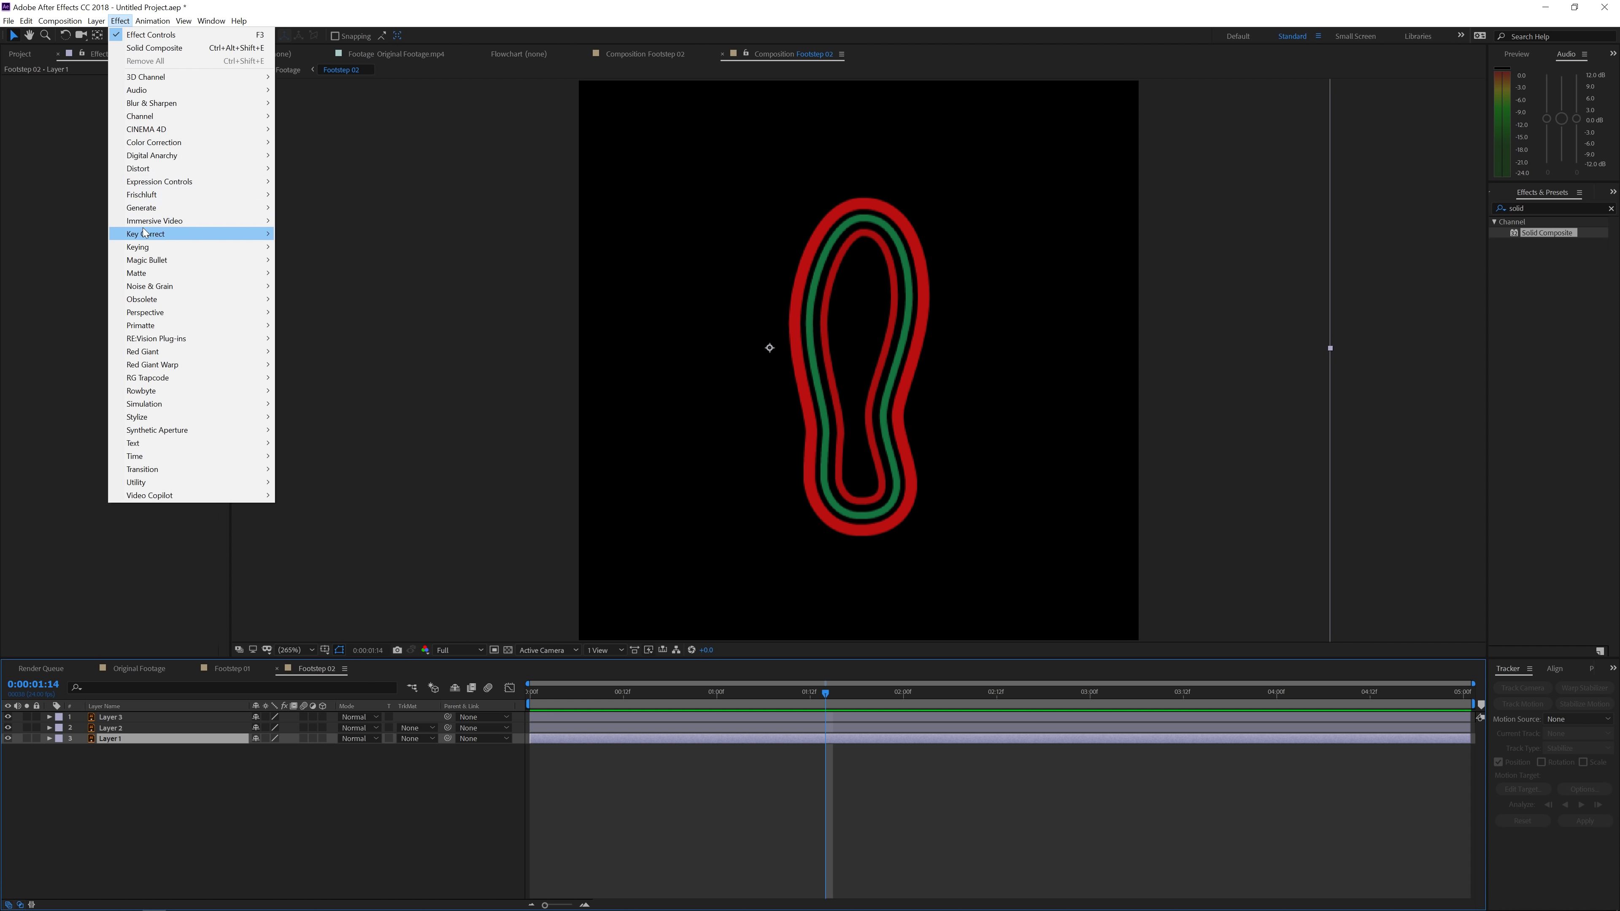
mouse_move(153, 209)
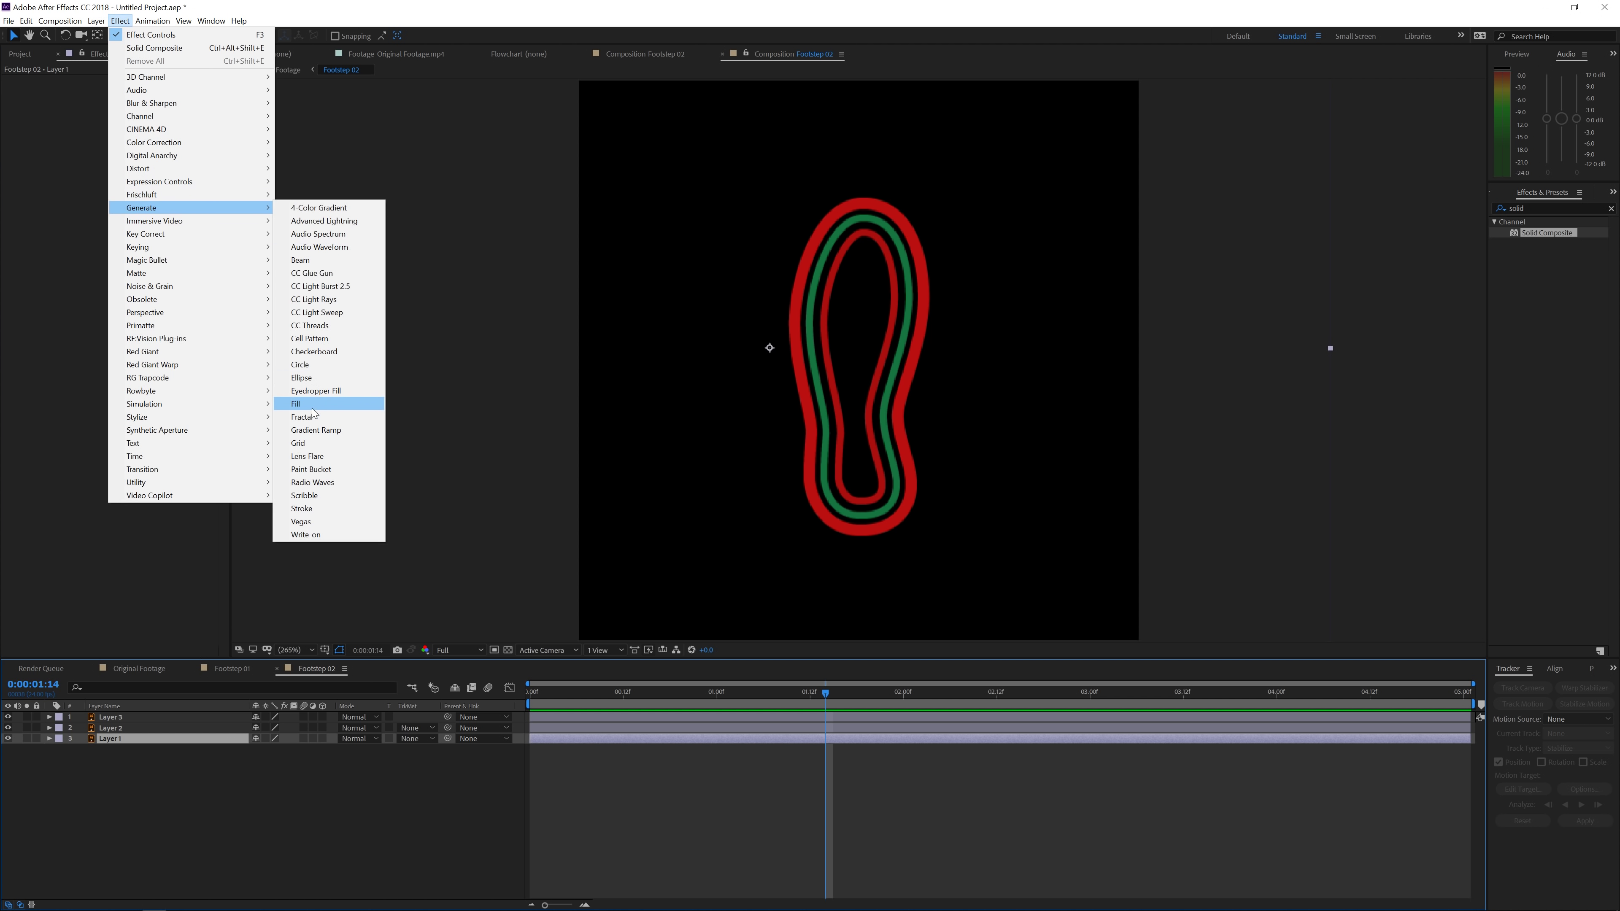
click(310, 403)
click(132, 112)
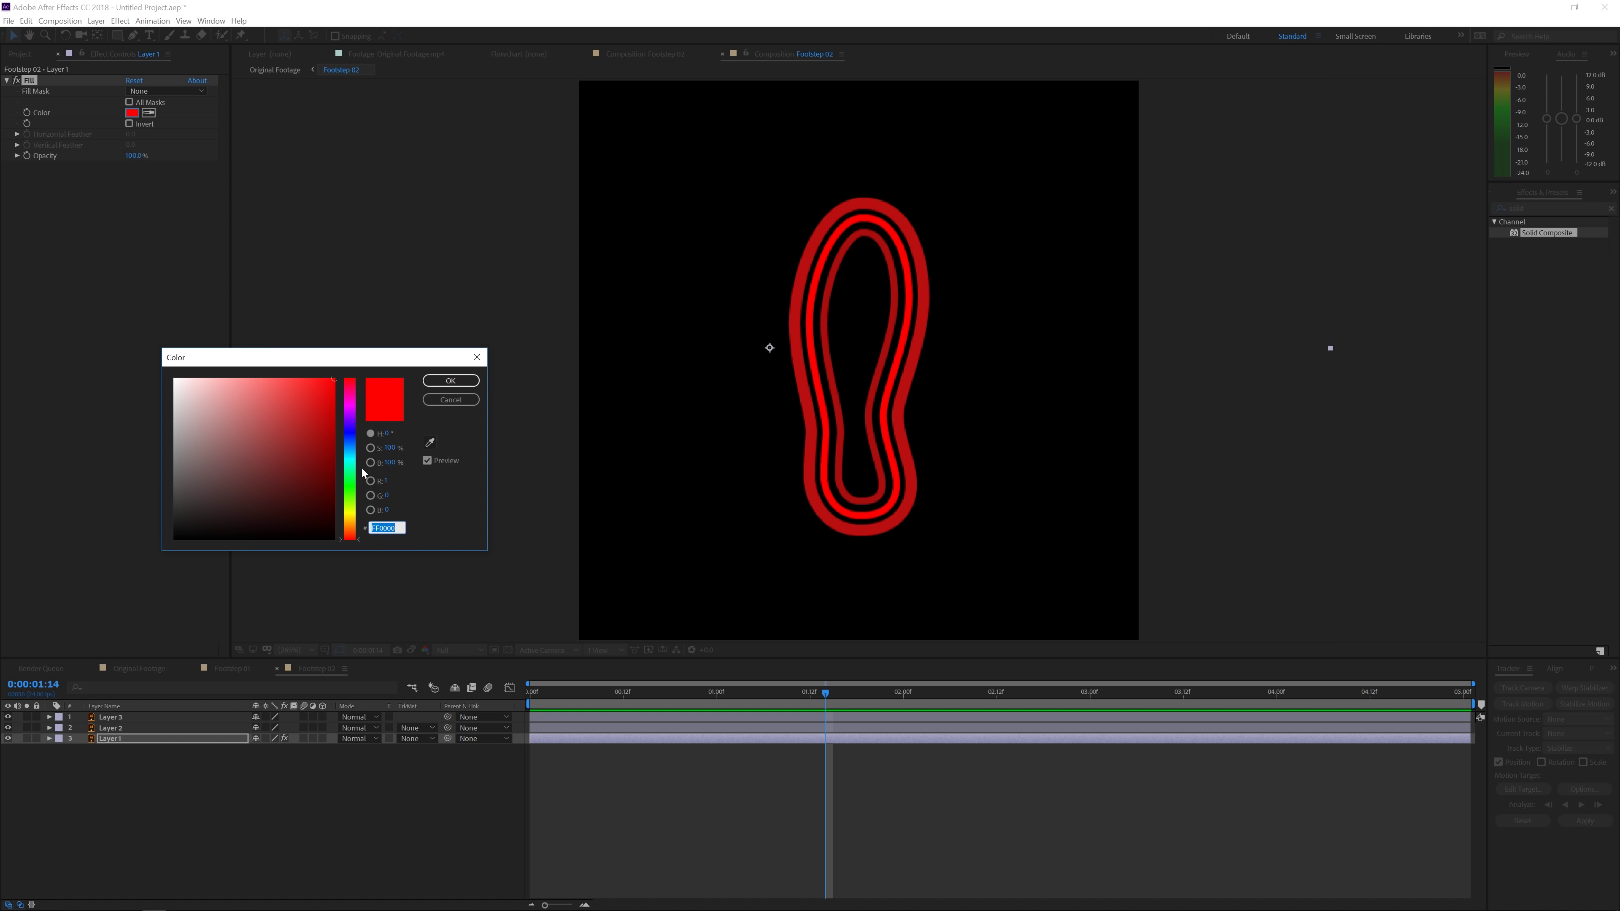
click(349, 514)
click(349, 512)
click(450, 380)
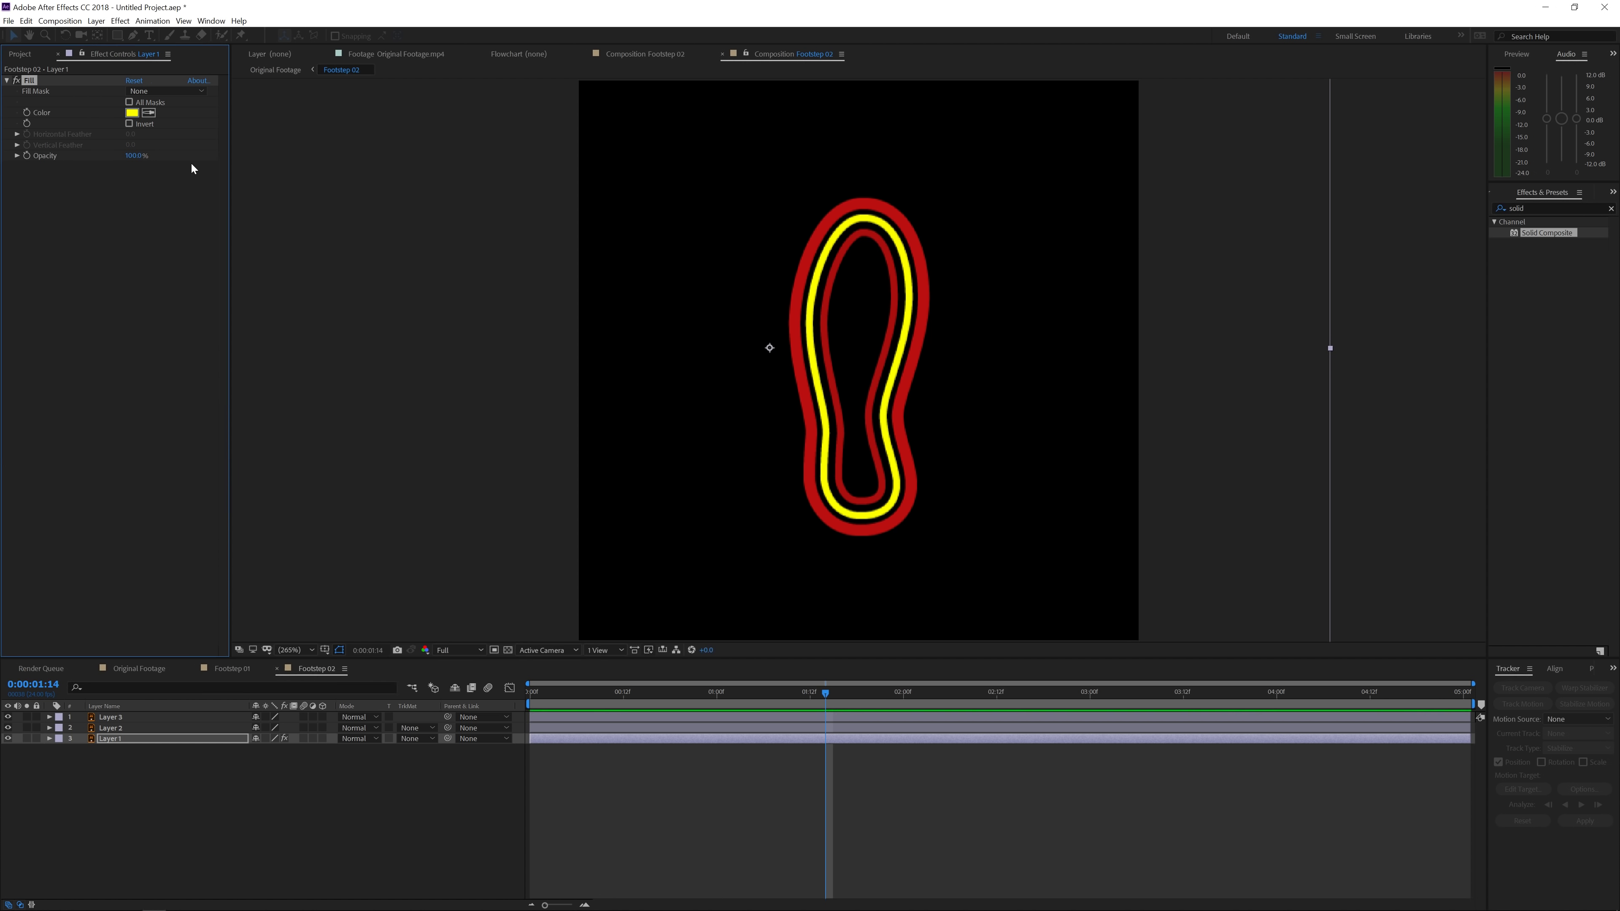
Copy the Fill effect to Layer 2 and change its color to orange (FF4A00)
click(139, 729)
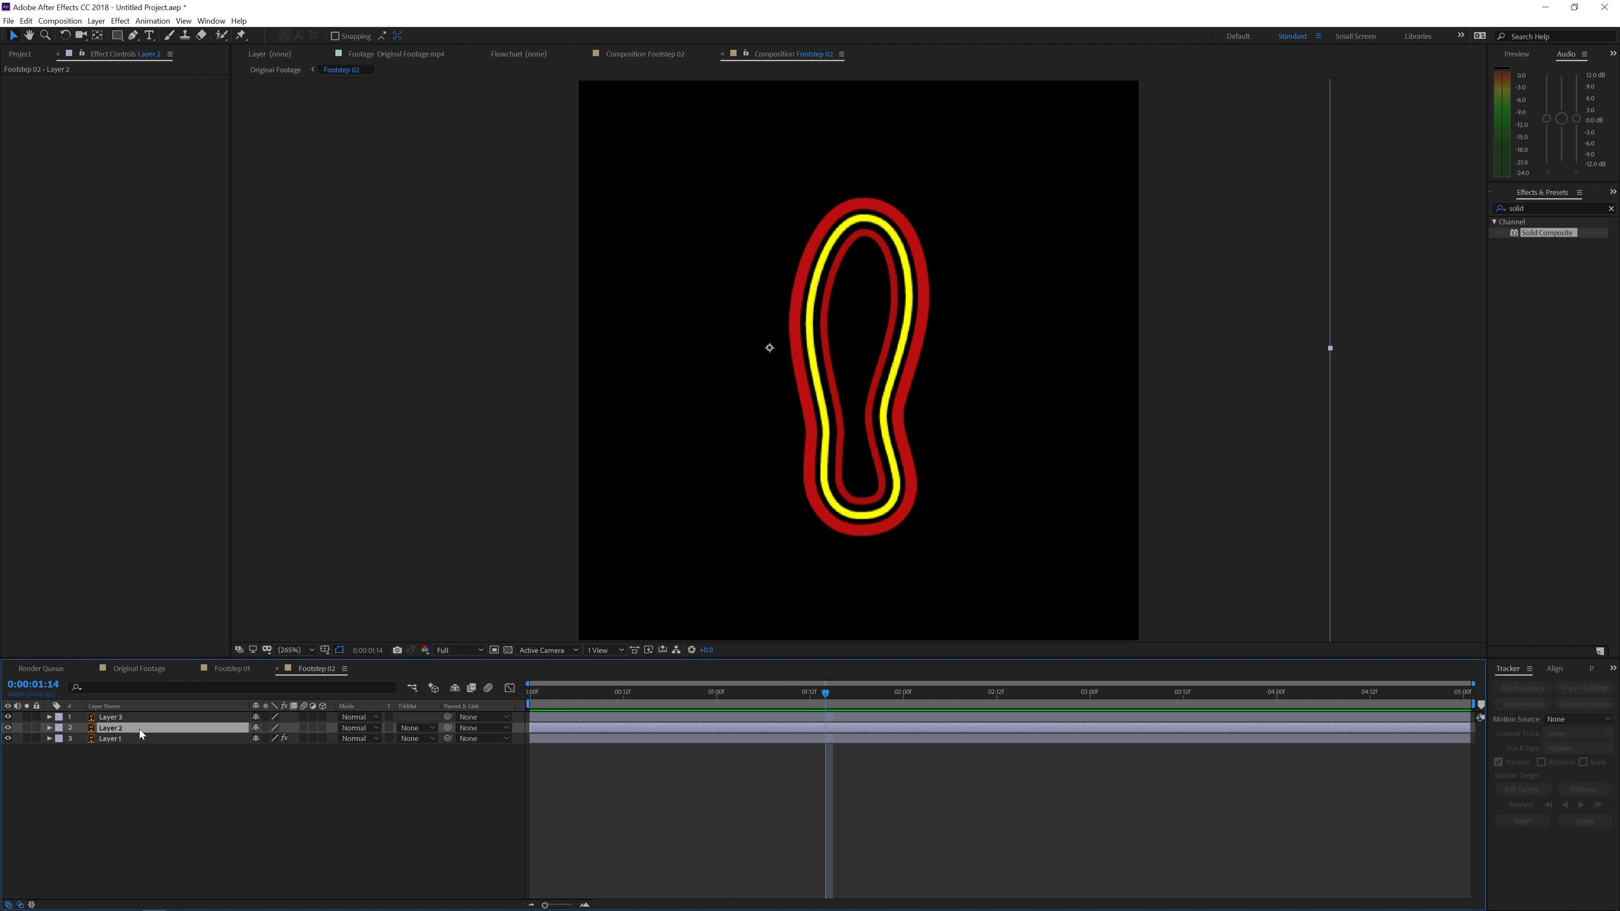
key(ctrl+v)
click(132, 113)
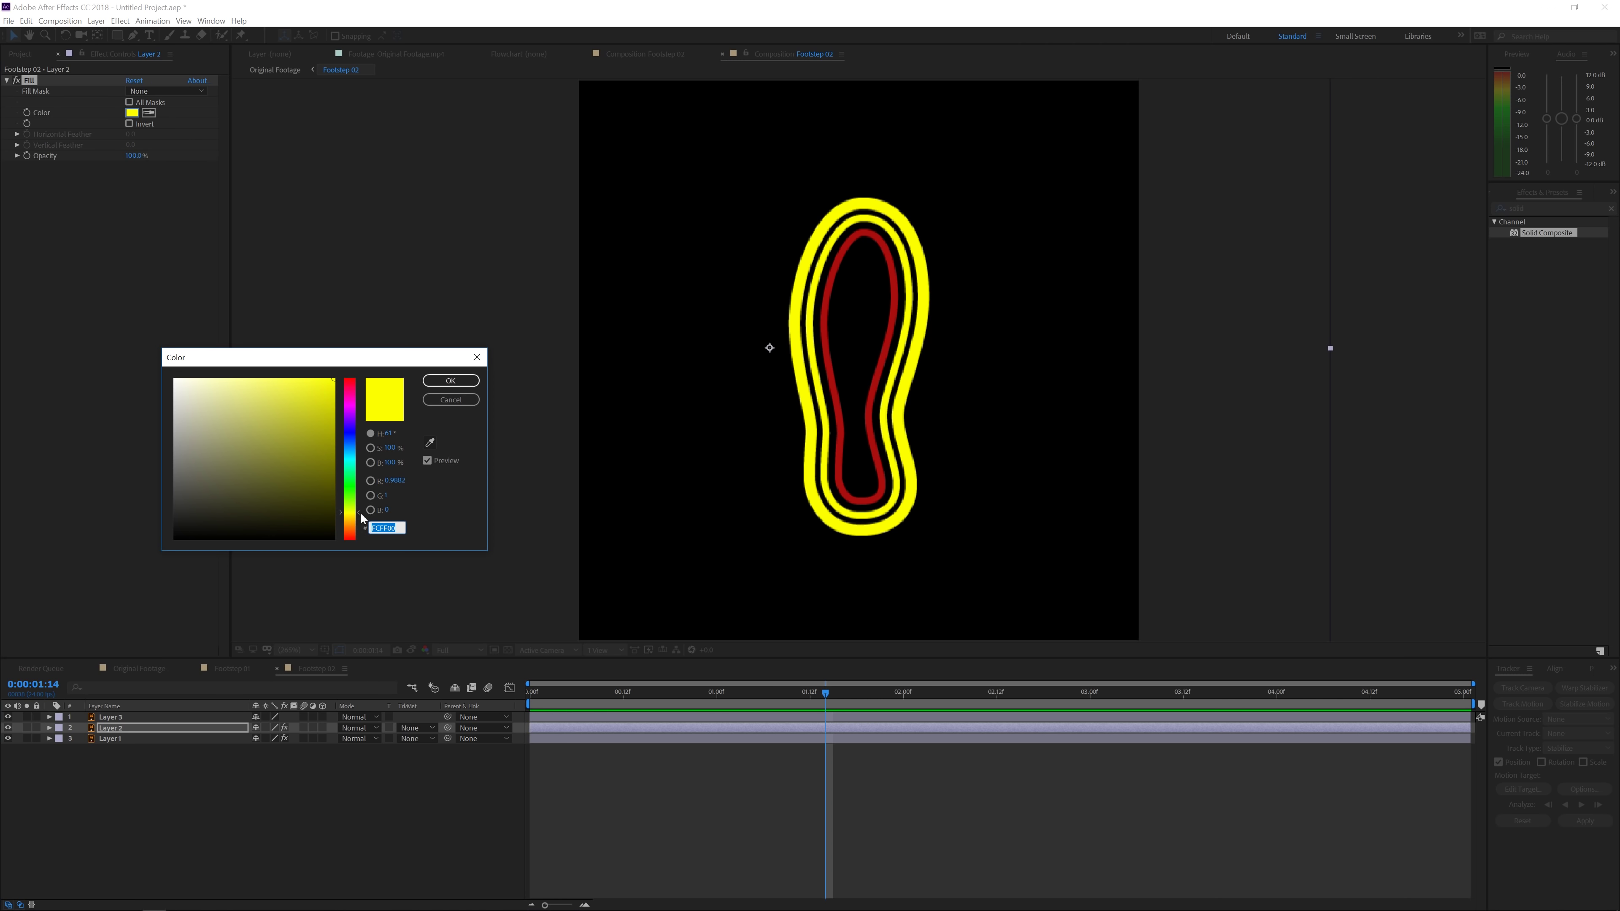
click(351, 526)
drag(350, 526, 354, 532)
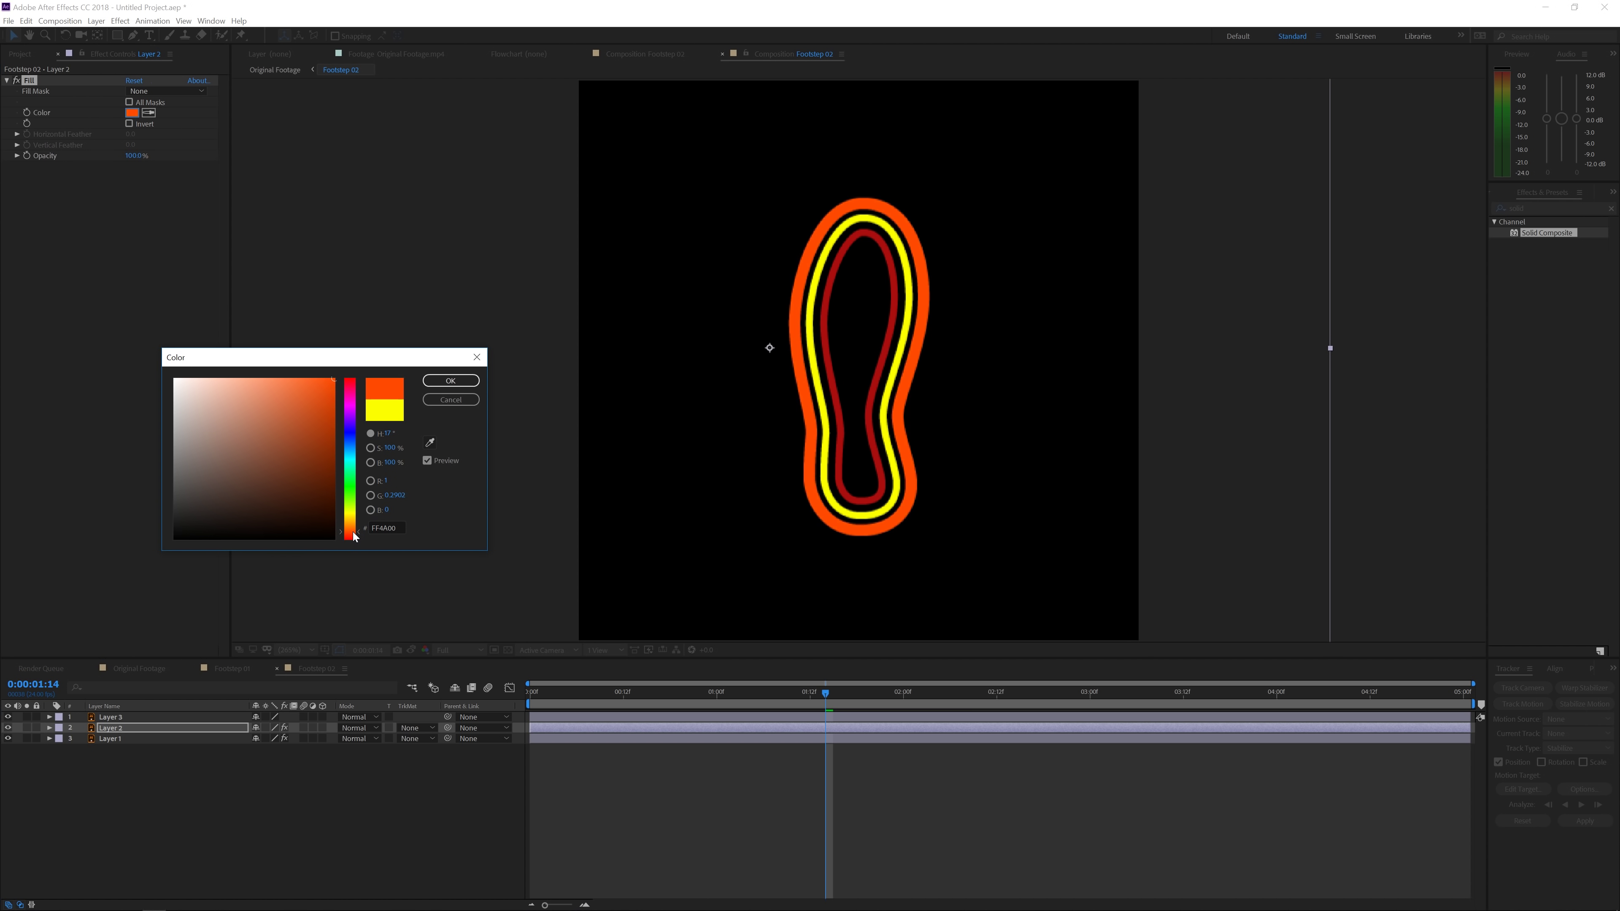
click(456, 384)
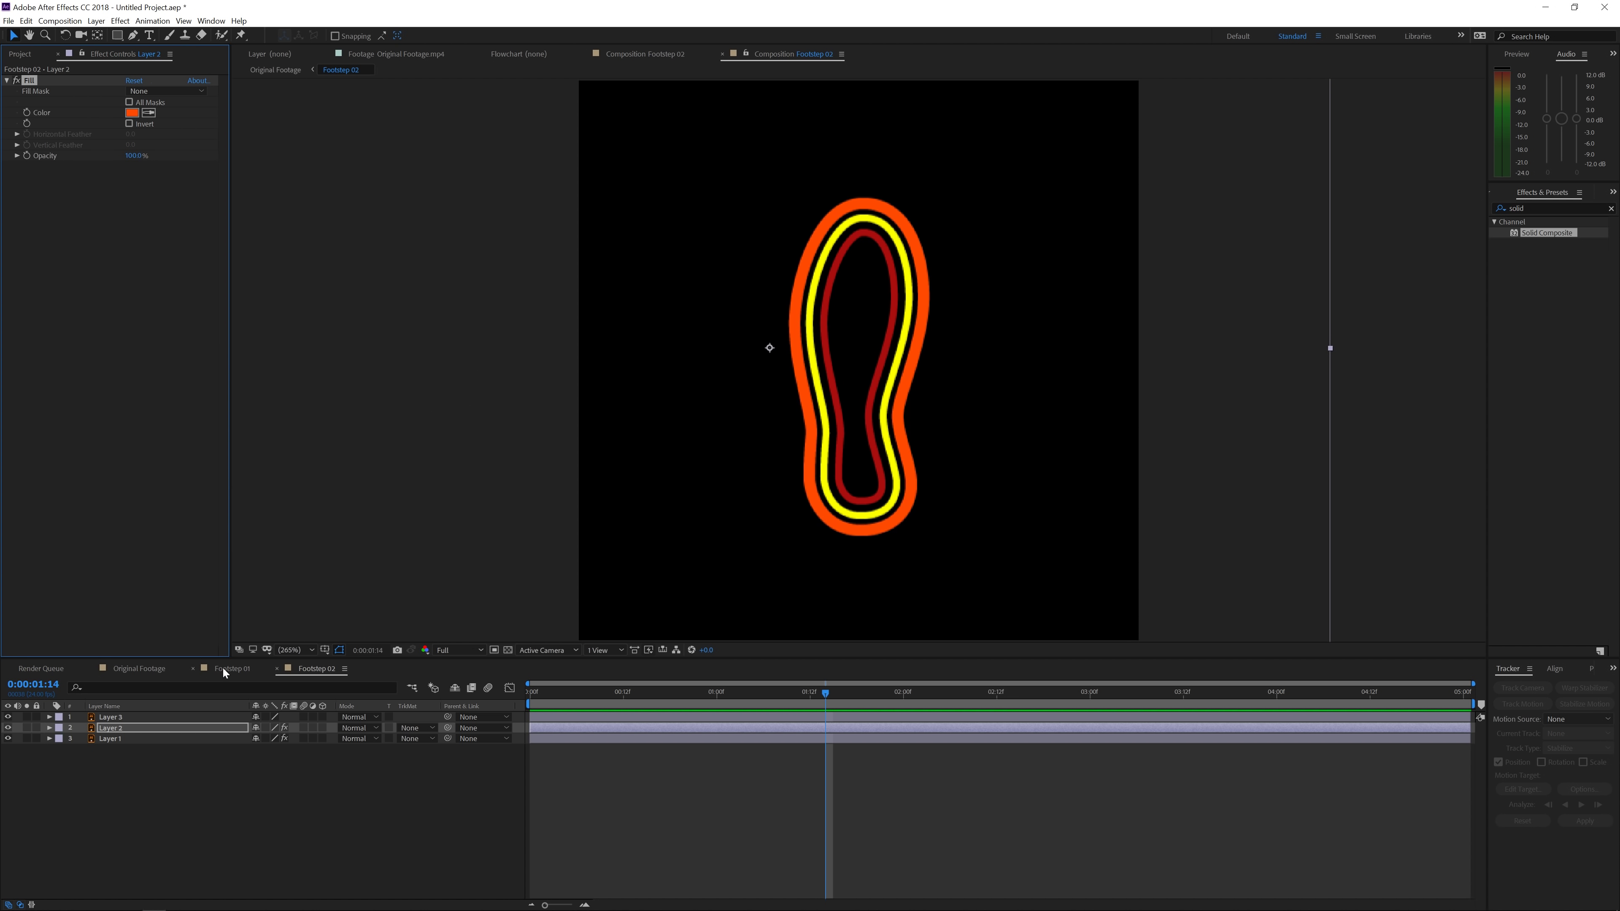
Apply the same orange Fill effect to Layer 3 and return to the Original Footage composition
click(131, 715)
key(ctrl+v)
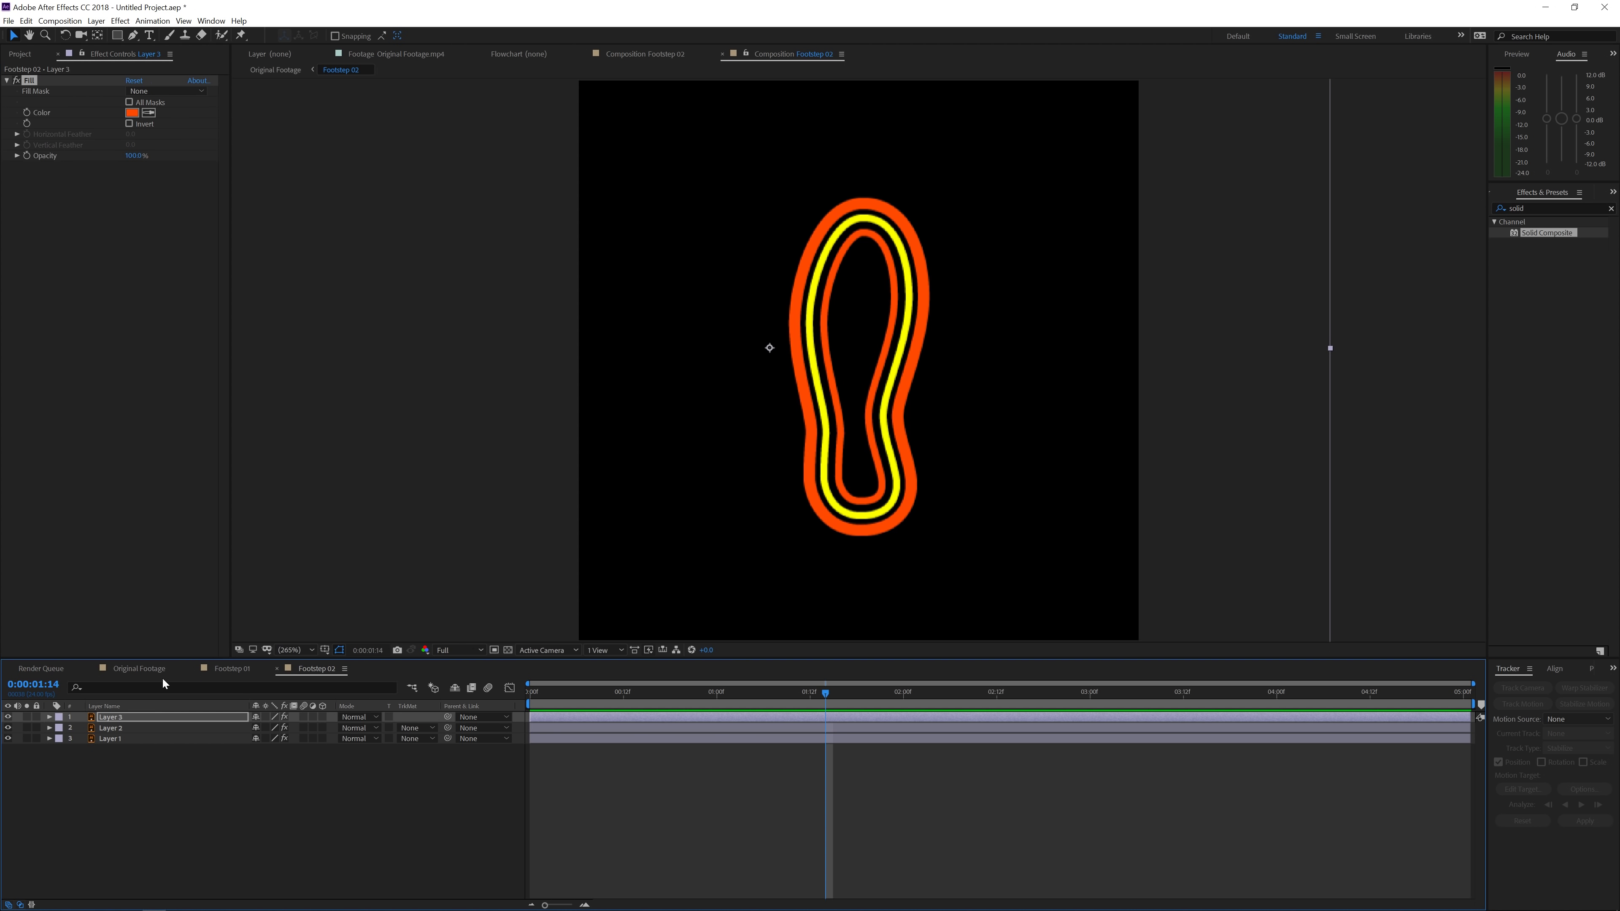
click(147, 670)
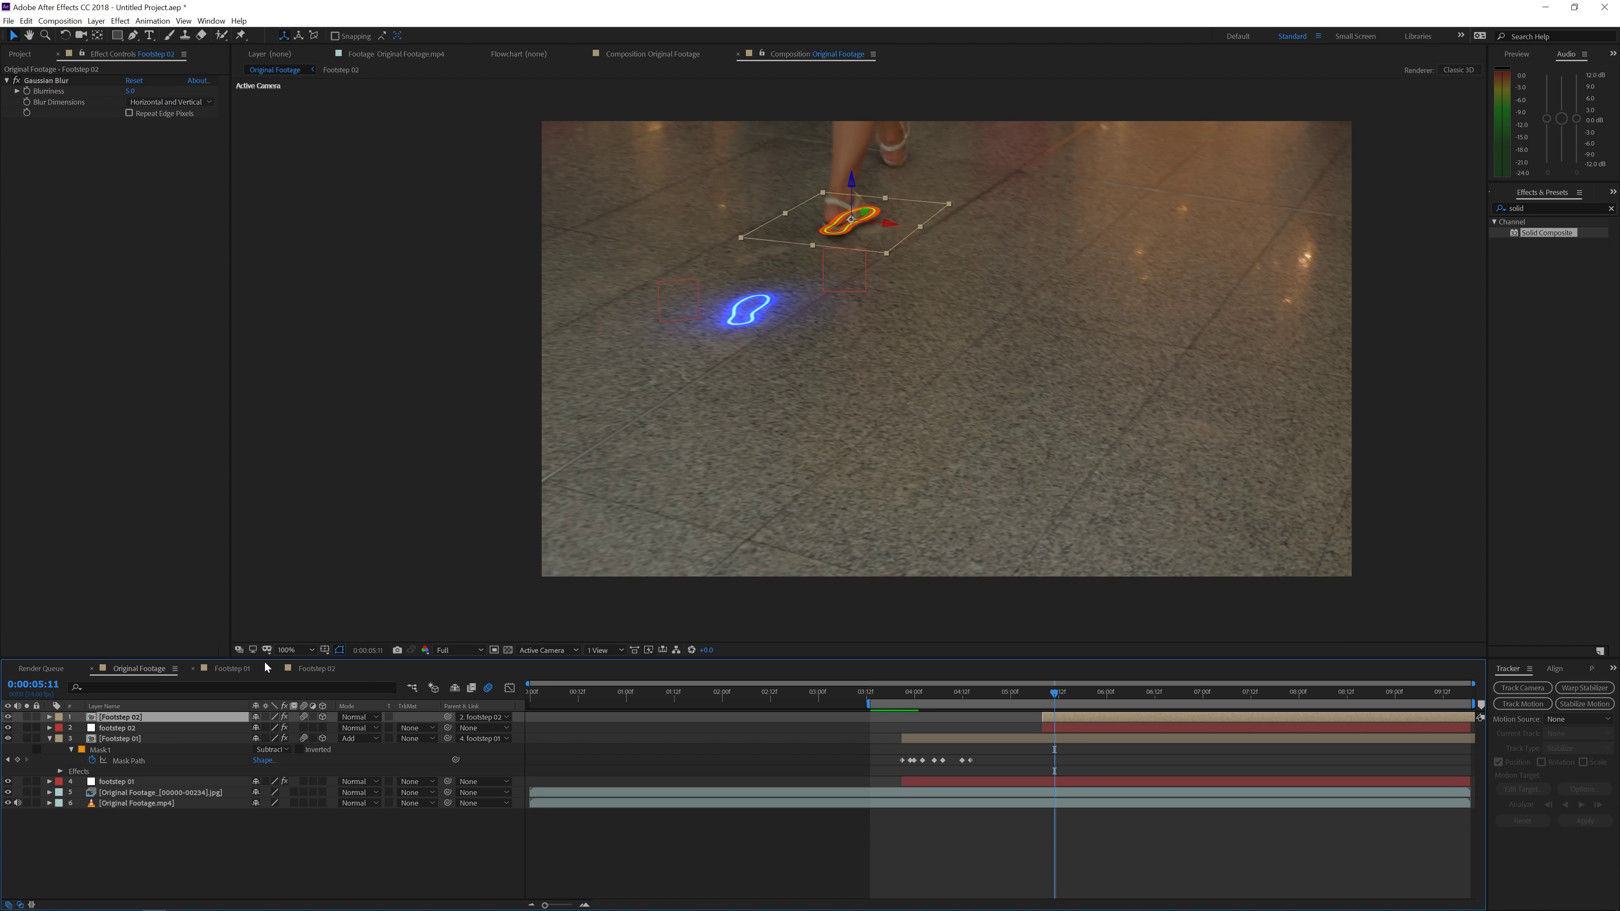
Copy the Solid Composite, Perfect Glow MAIN and Glow Extension effects from the Footstep 01 layer to the Footstep 02 layer
click(1005, 739)
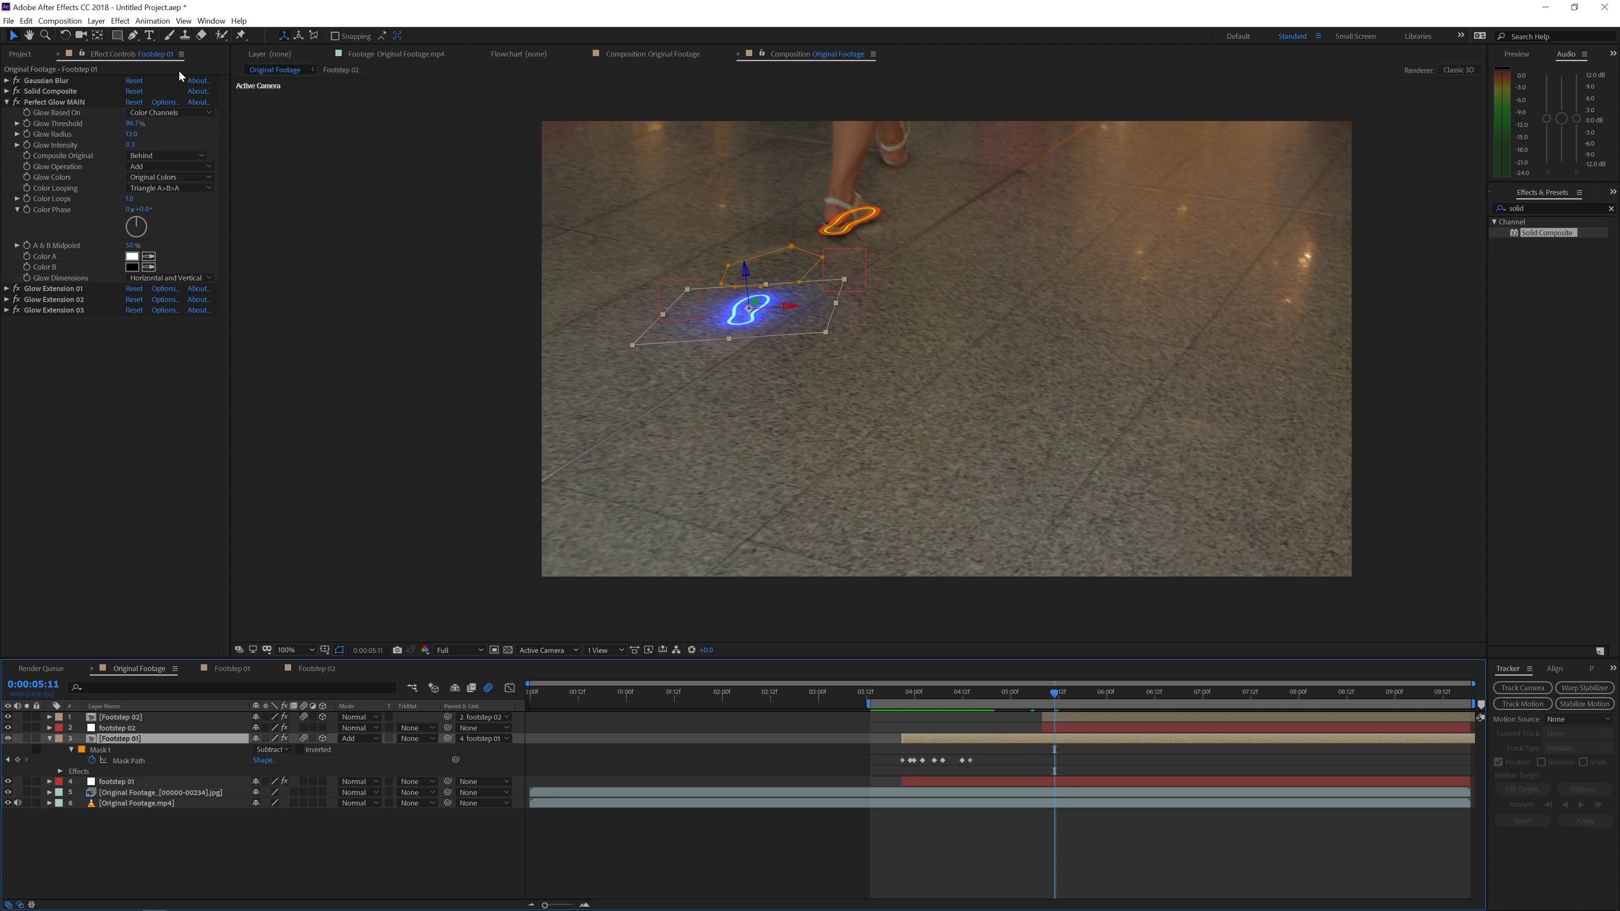
click(67, 91)
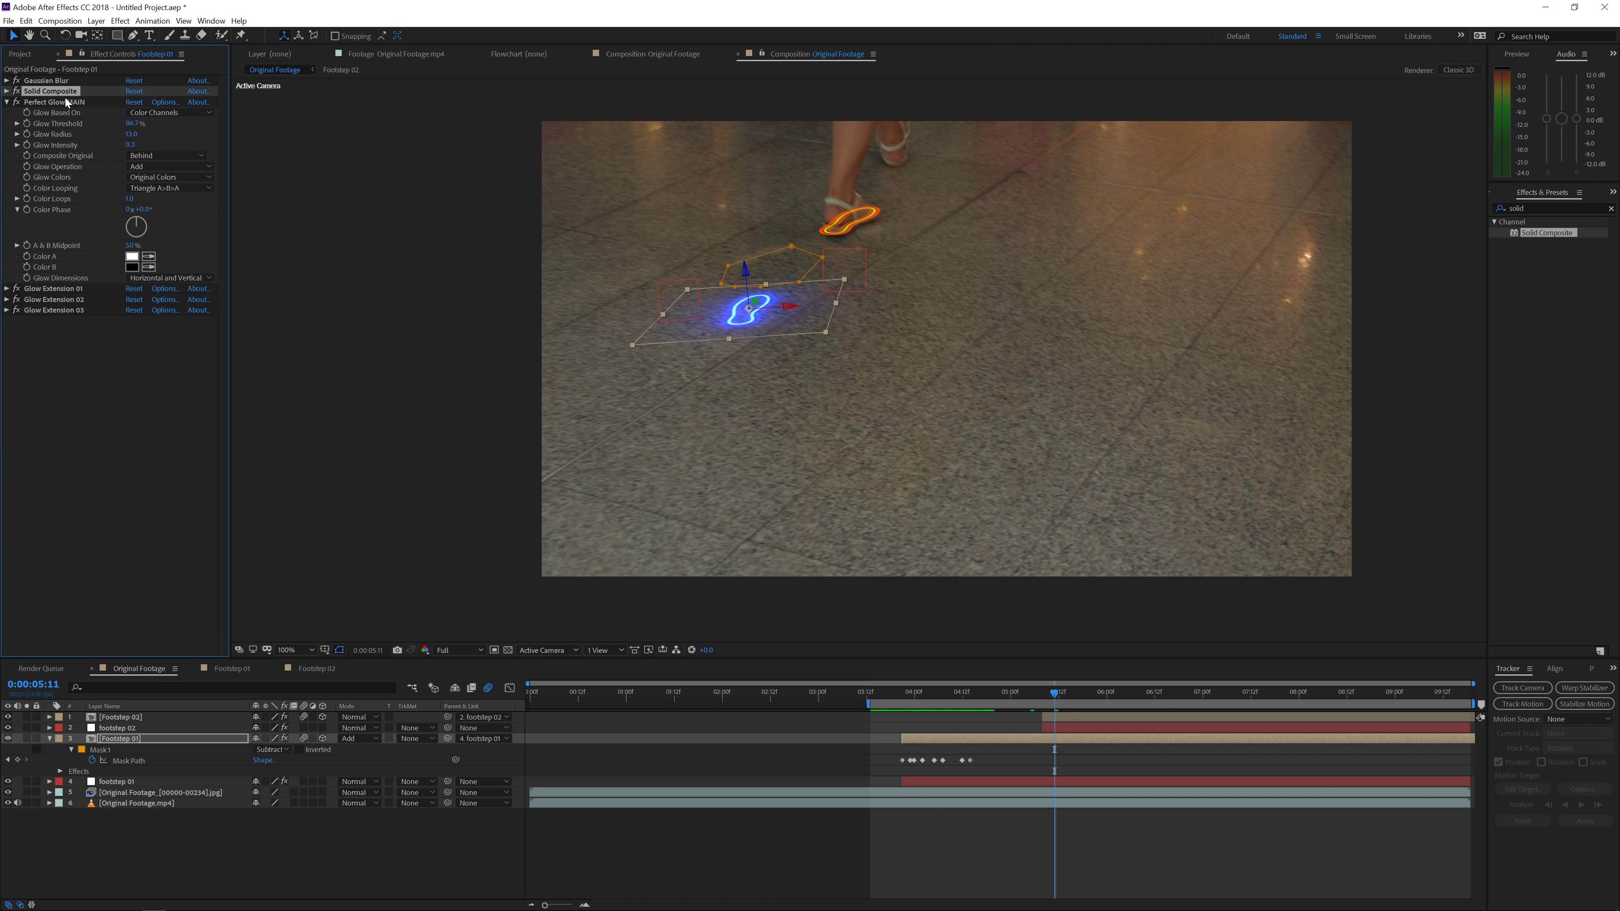
shift+click(55, 310)
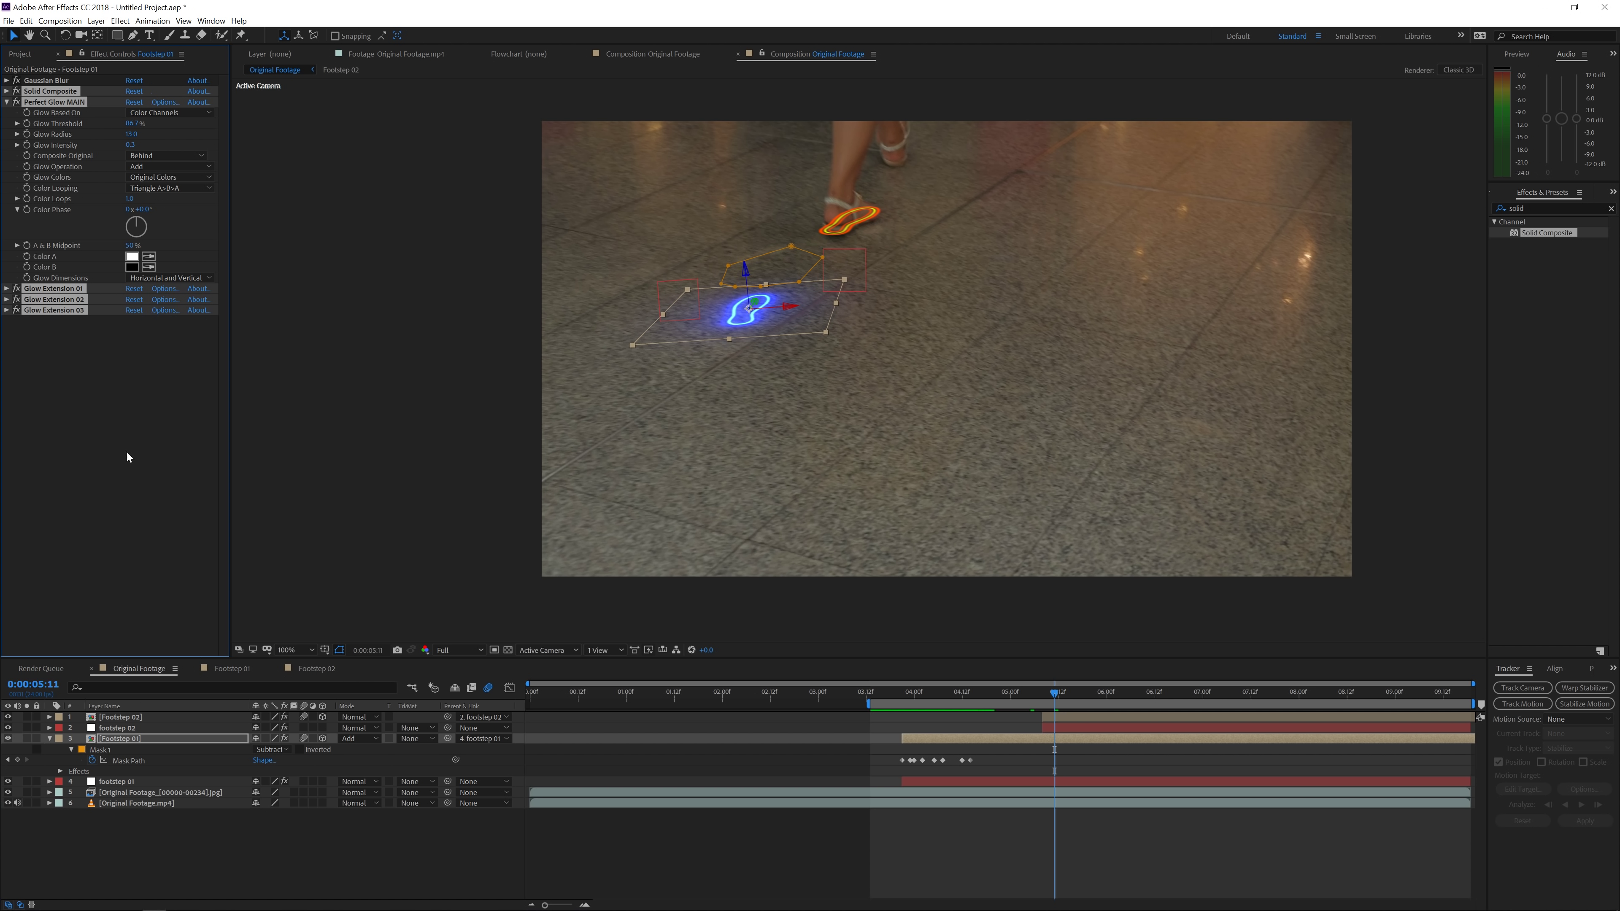
click(1063, 717)
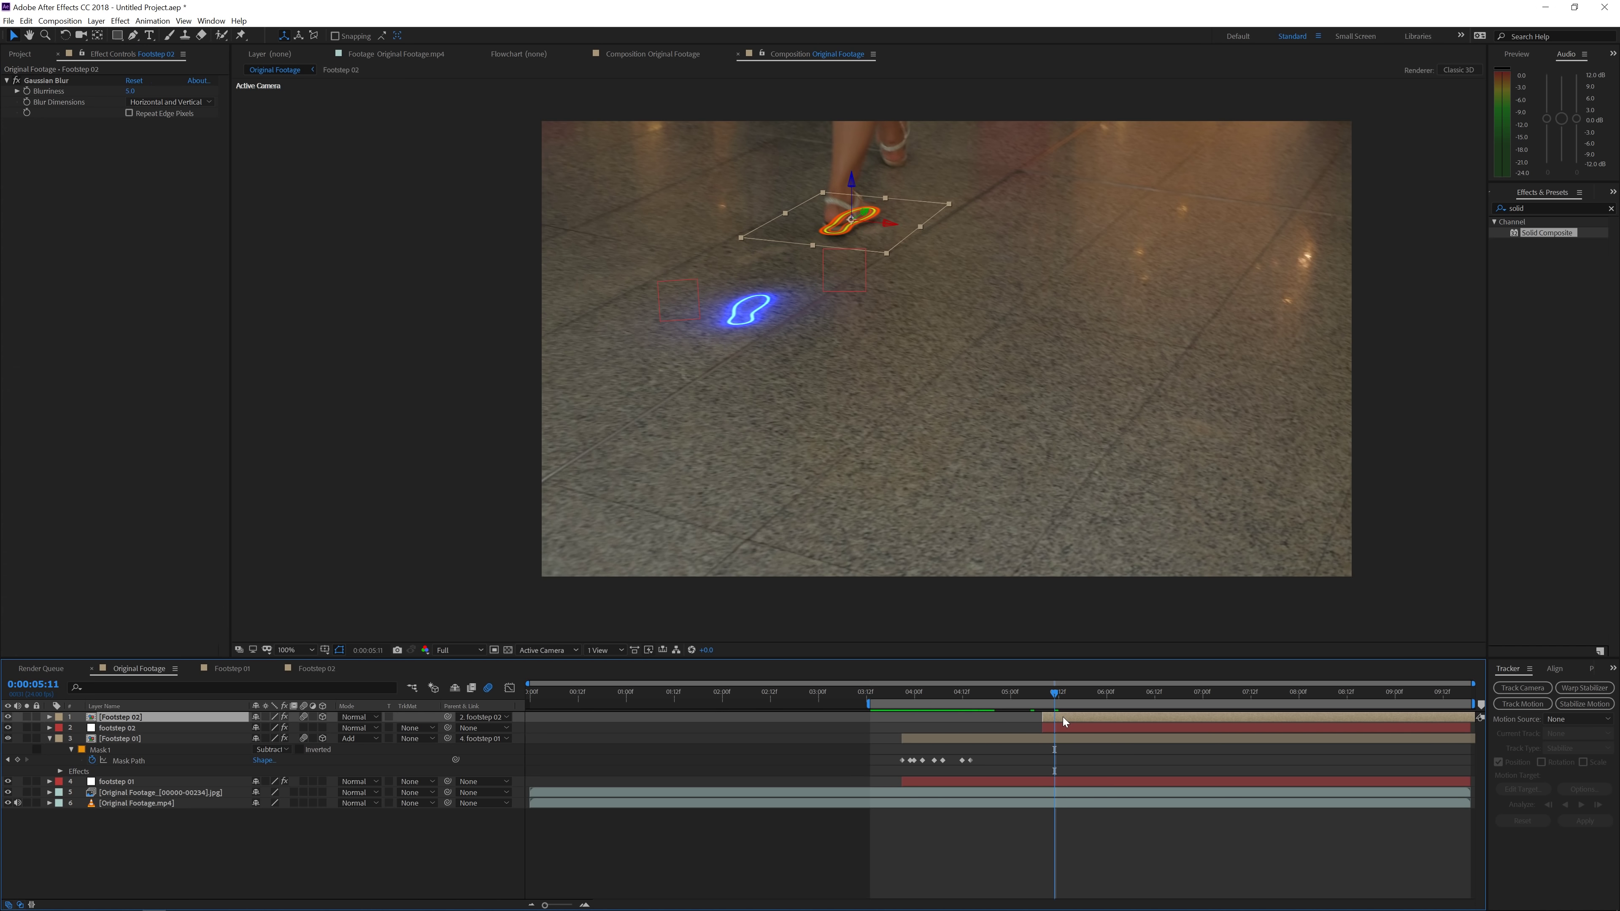
key(ctrl+v)
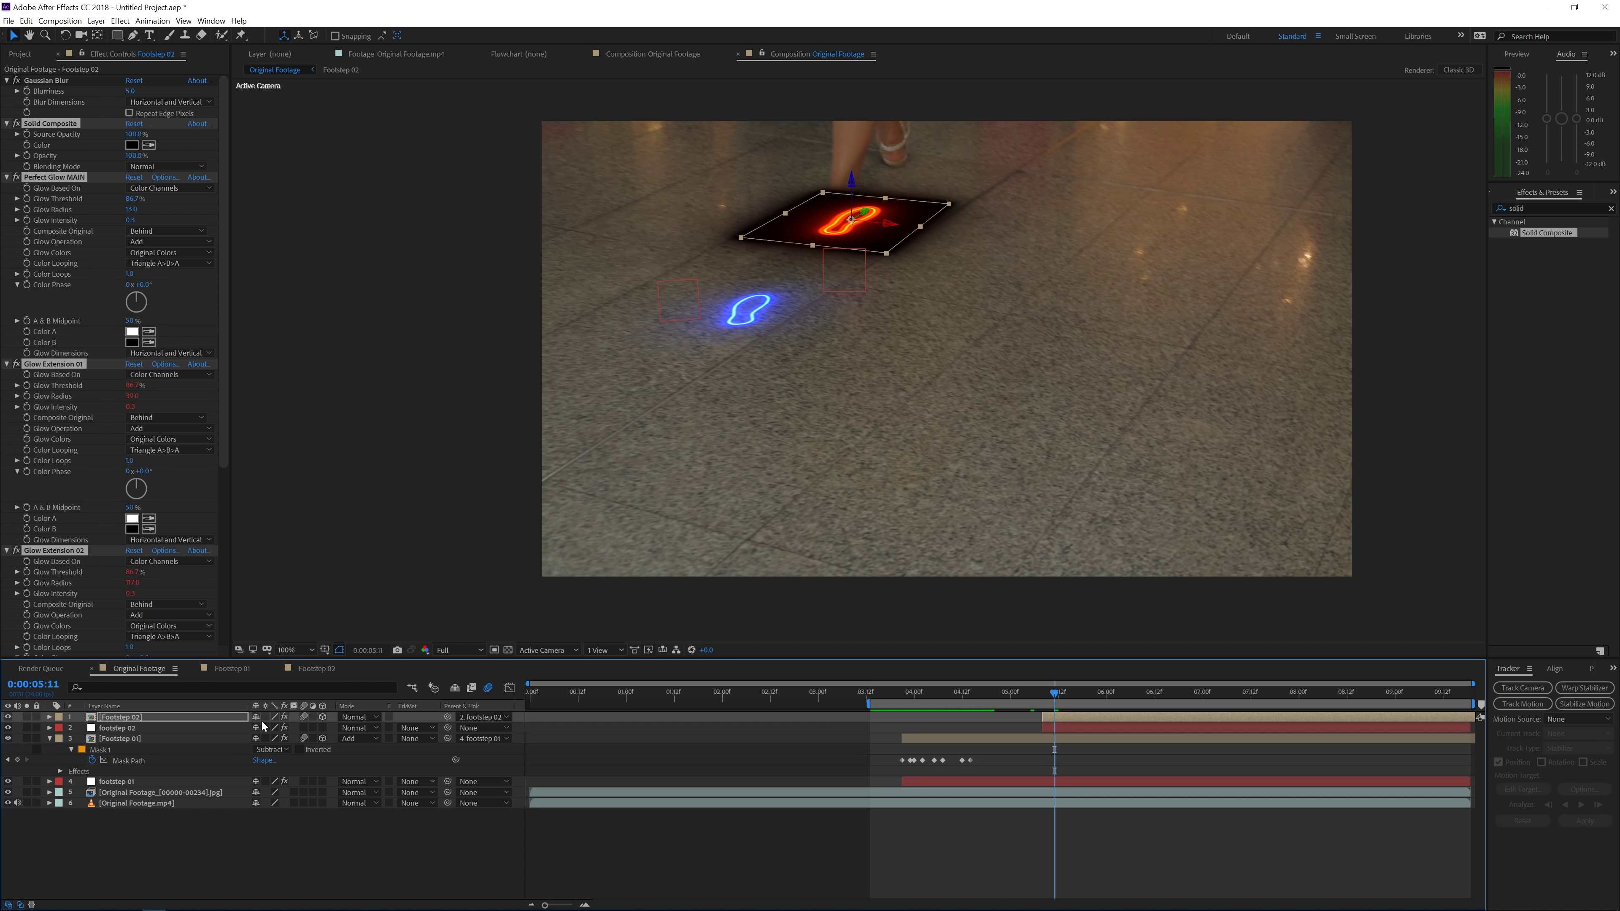
Set the blending mode of both the Footstep 02 and Footstep 01 layers to Screen
click(360, 717)
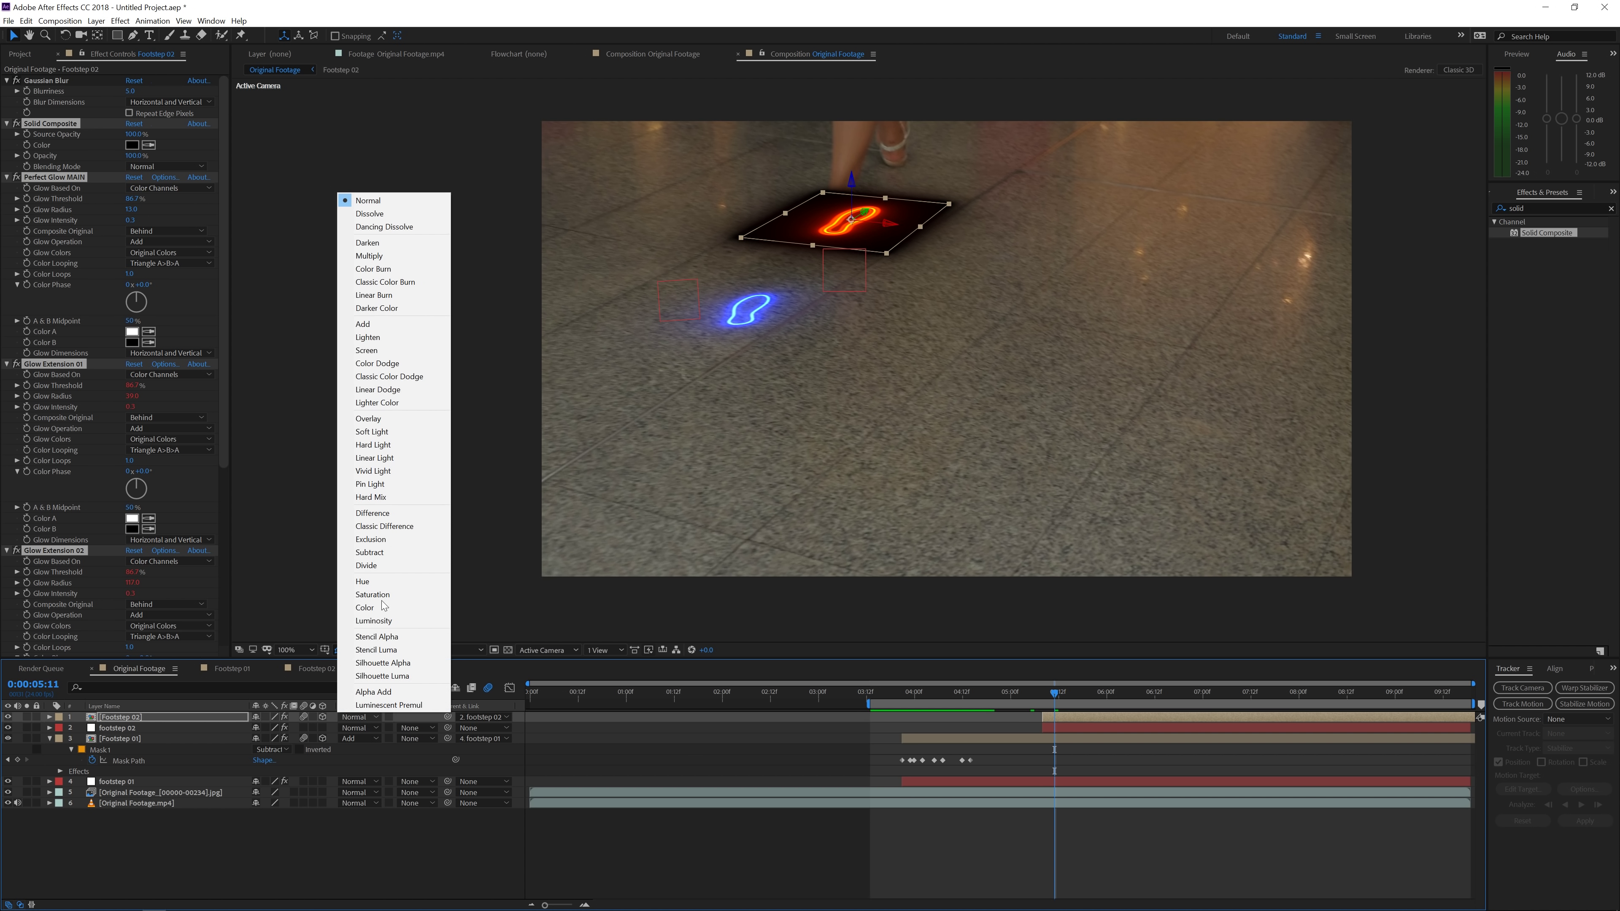
click(396, 350)
click(354, 739)
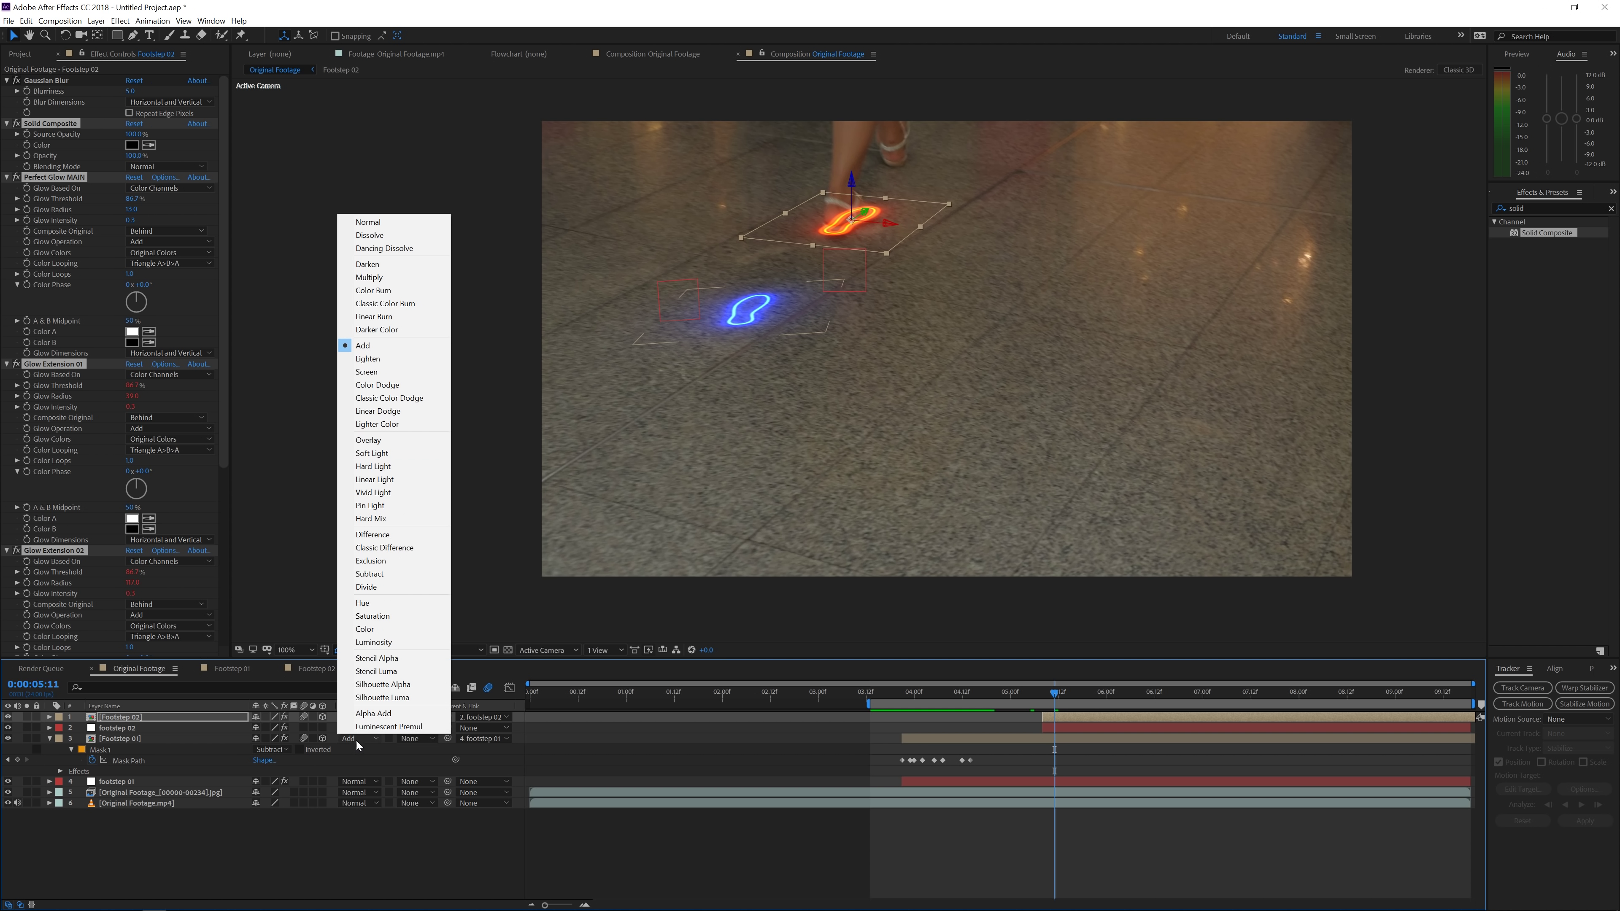
click(417, 372)
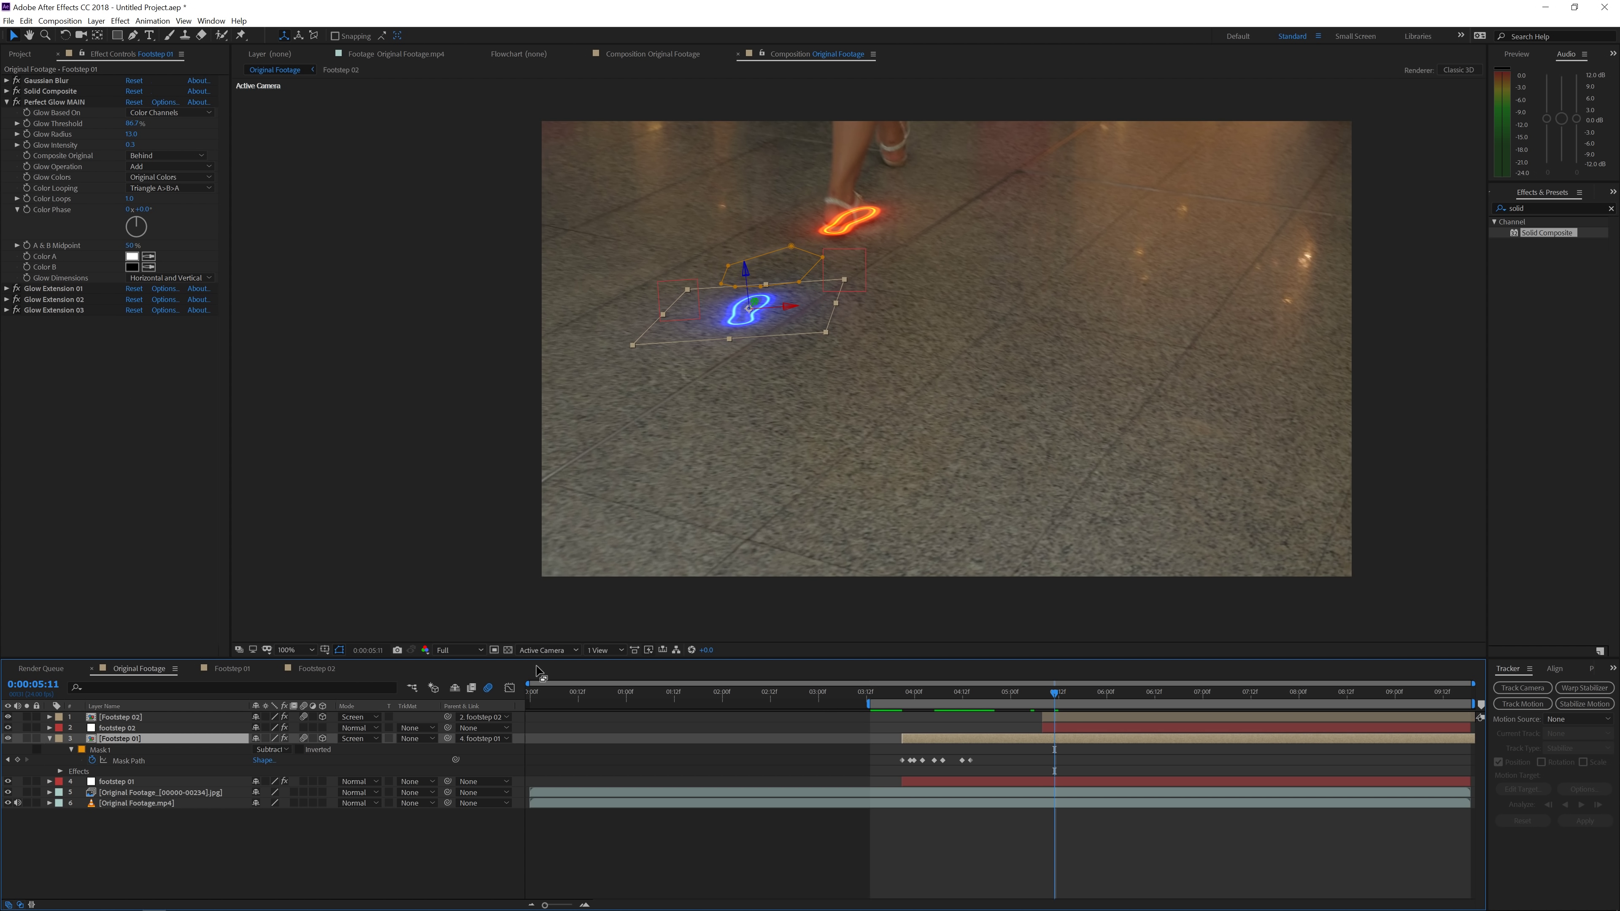
Scrub through the timeline to 0:00:06:06 and preview both glowing footsteps over the footage
click(670, 764)
drag(961, 688, 1130, 711)
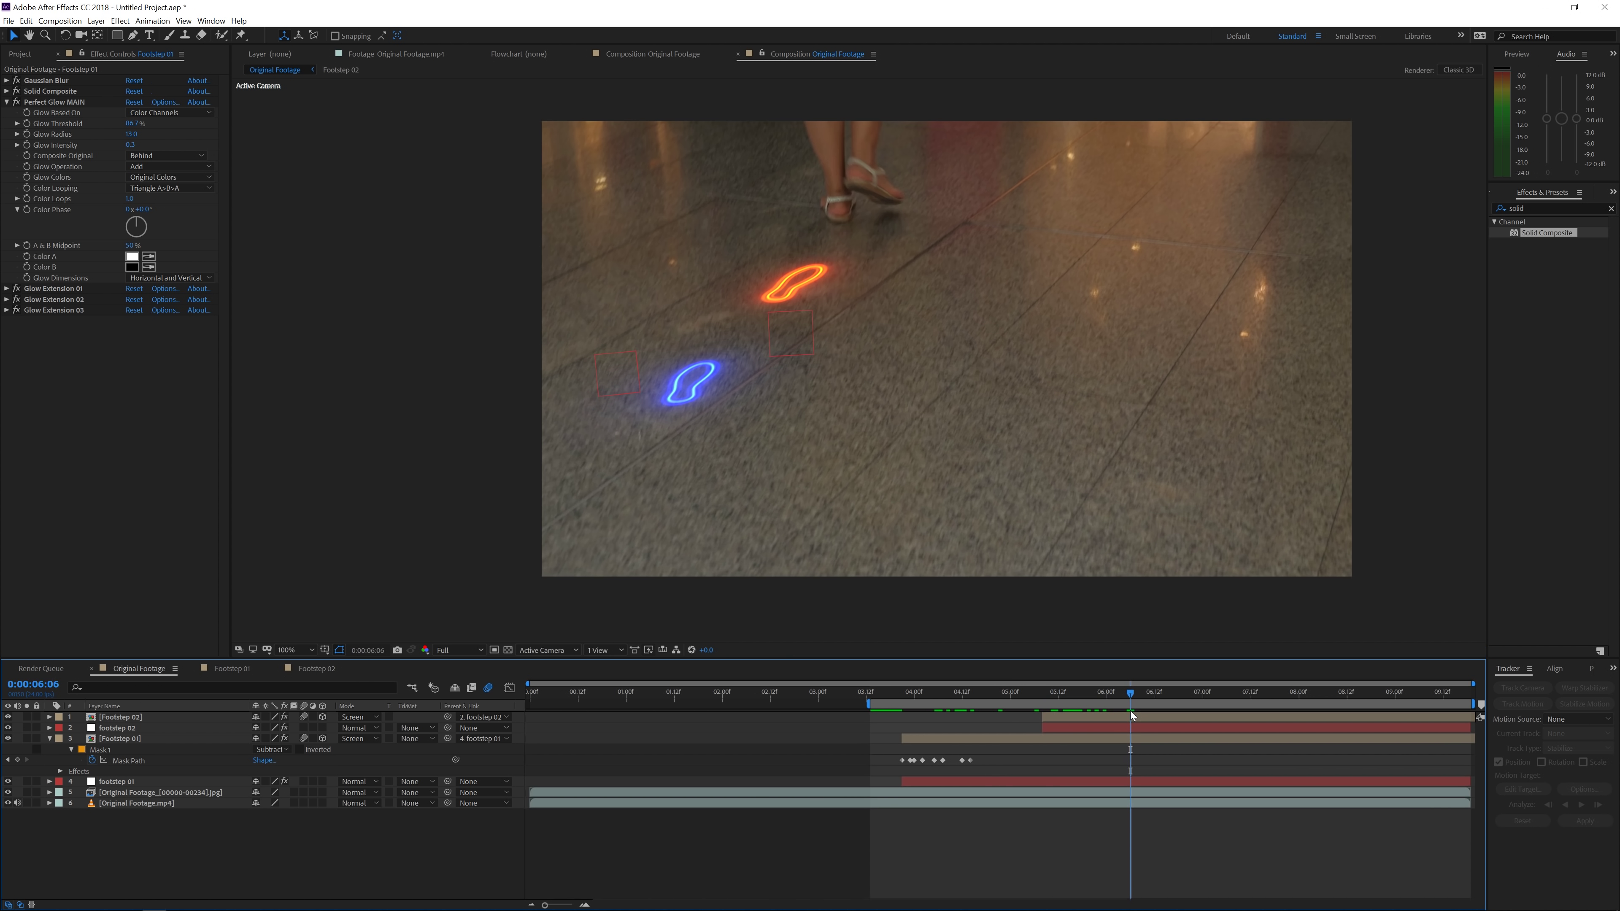
key(space)
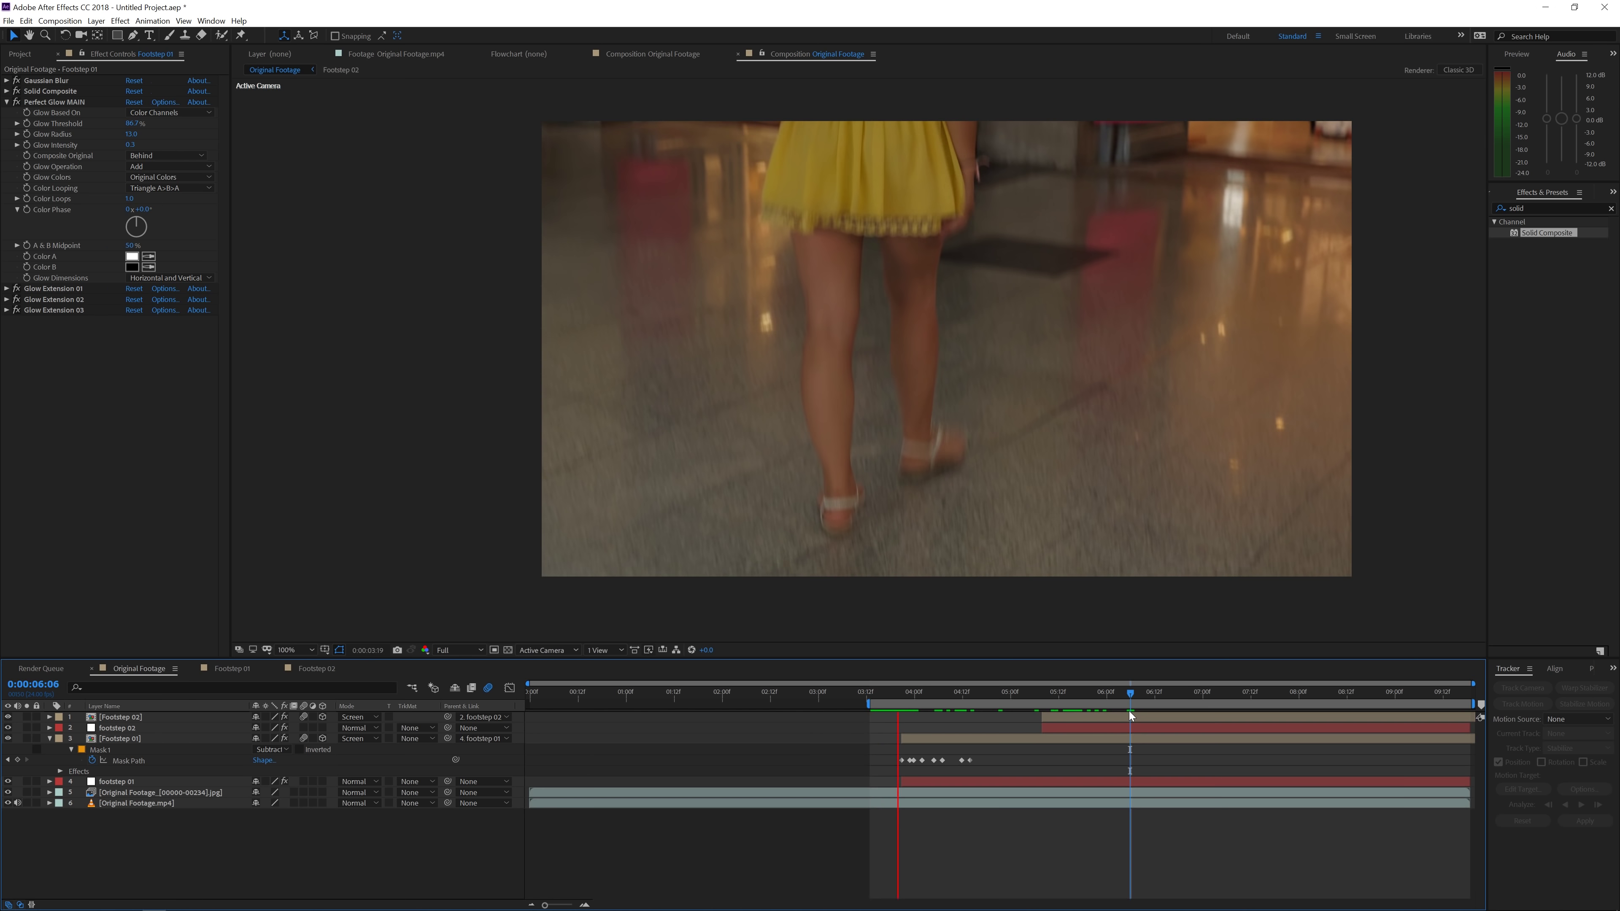